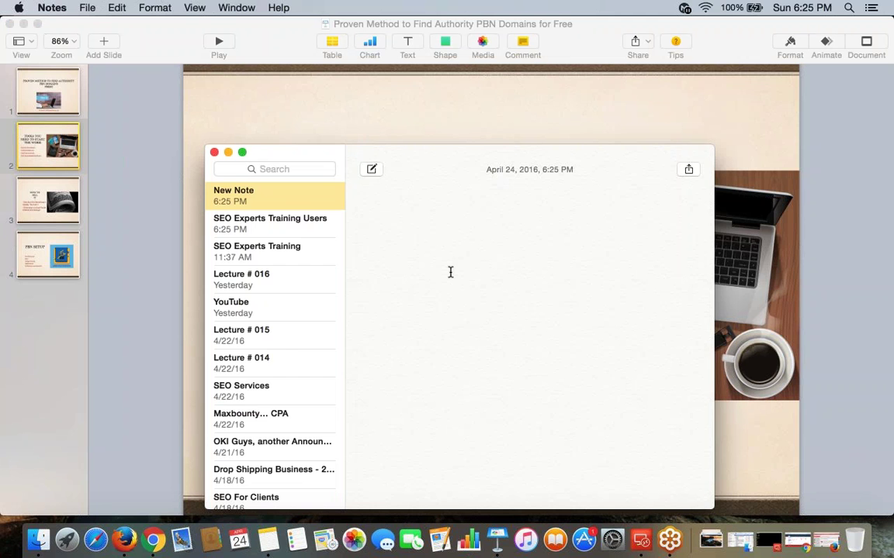
Title the new note "Proven Method to Find Authority PBN Domains For Free"
type("Proven Met")
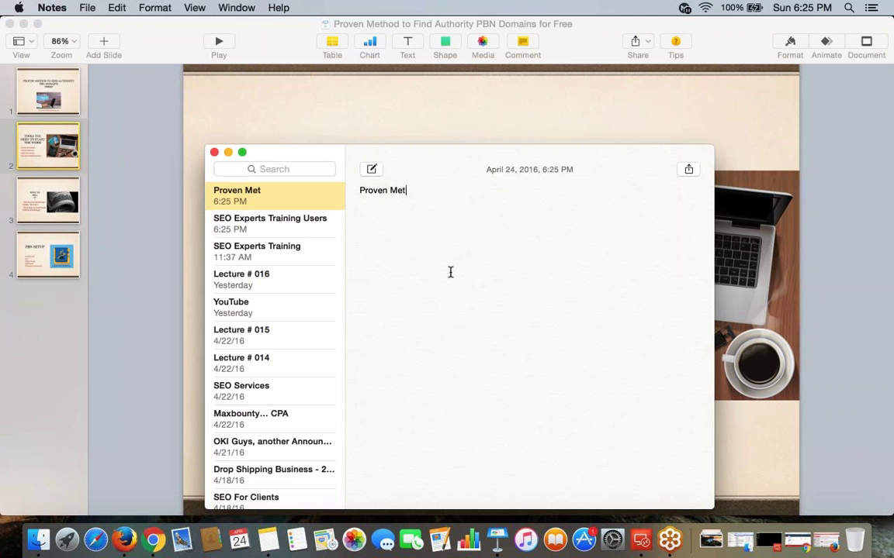
type("hod to Find Authority pBN")
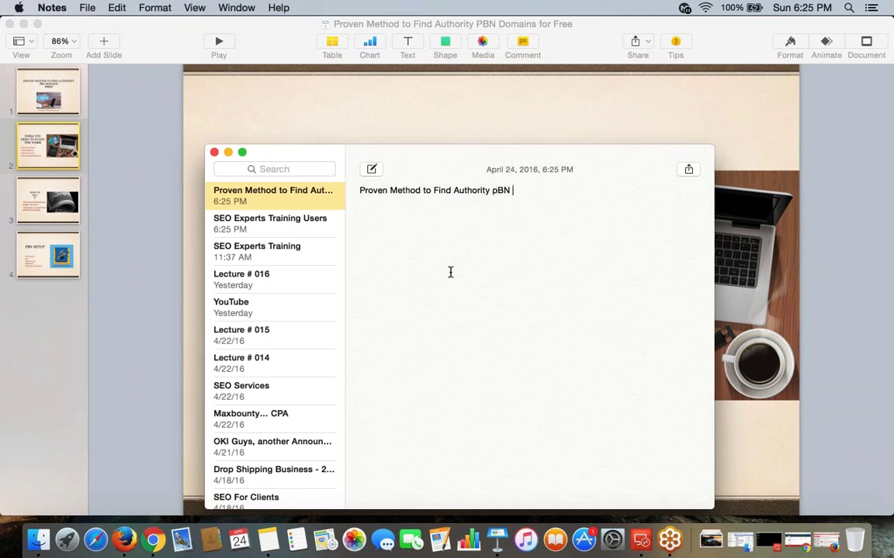
key("BackSpace")
key("BackSpace")
type("PBN Domains For Free")
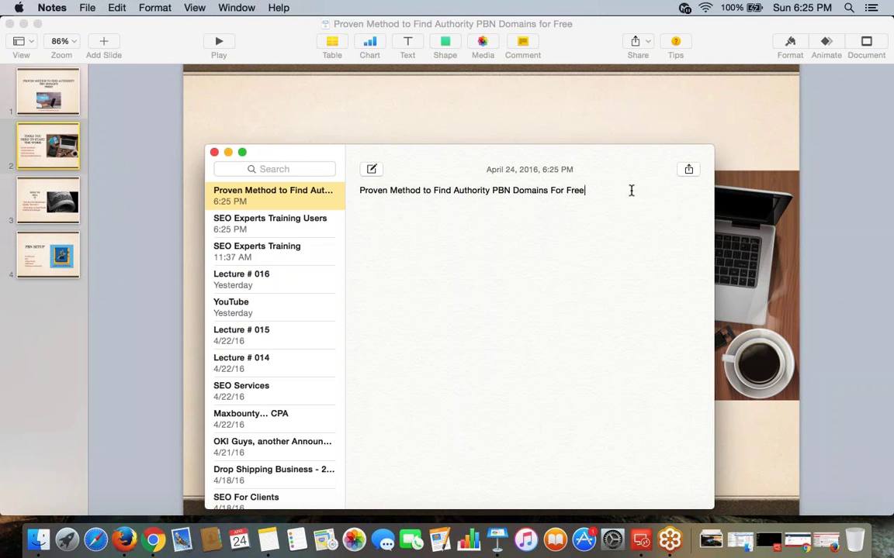
Start a dashed list below the note's title with XENU as the first item
key("Return")
type("-")
type("XENU")
key("Return")
Copy trustflowchecker.com from the Keynote tools slide and paste it as the second list item in the note
key("super+Tab")
left_click(355, 330)
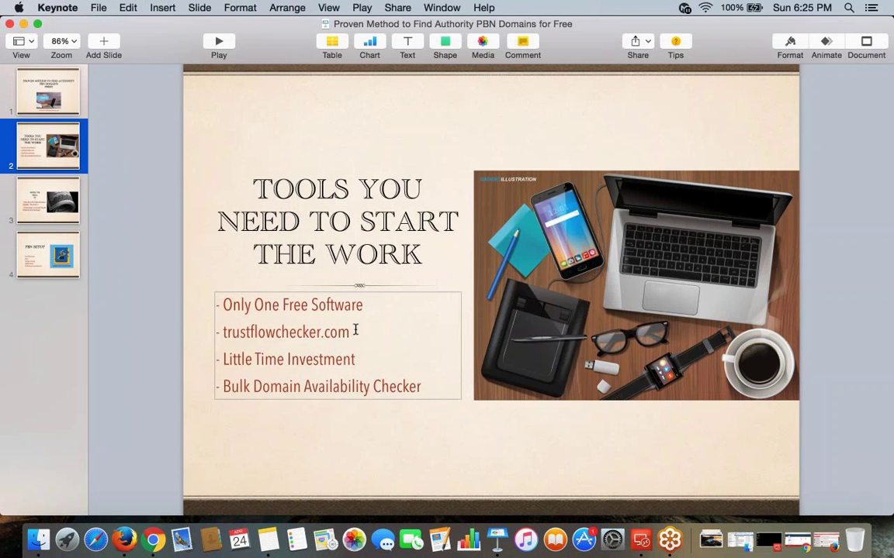
left_click_drag(356, 330, 224, 332)
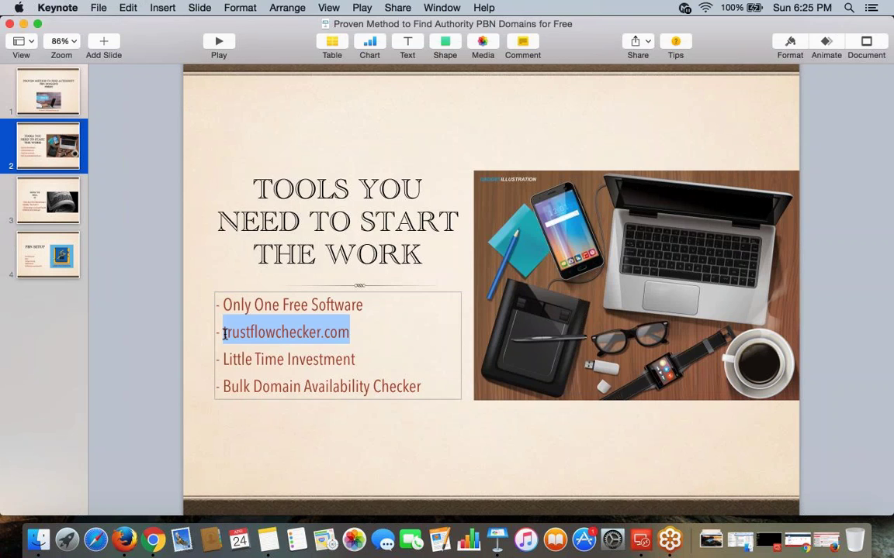
key("super+c")
key("super+Tab")
key("super+v")
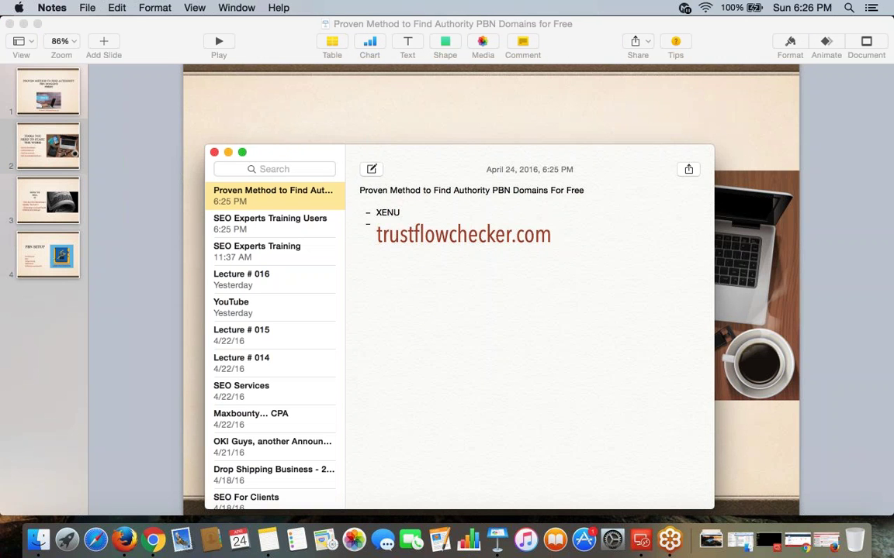
Delete the pasted trustflowchecker.com text from the note's list
key("BackSpace")
key("BackSpace")
key("BackSpace")
key("BackSpace")
key("BackSpace")
key("BackSpace")
key("BackSpace")
key("BackSpace")
key("BackSpace")
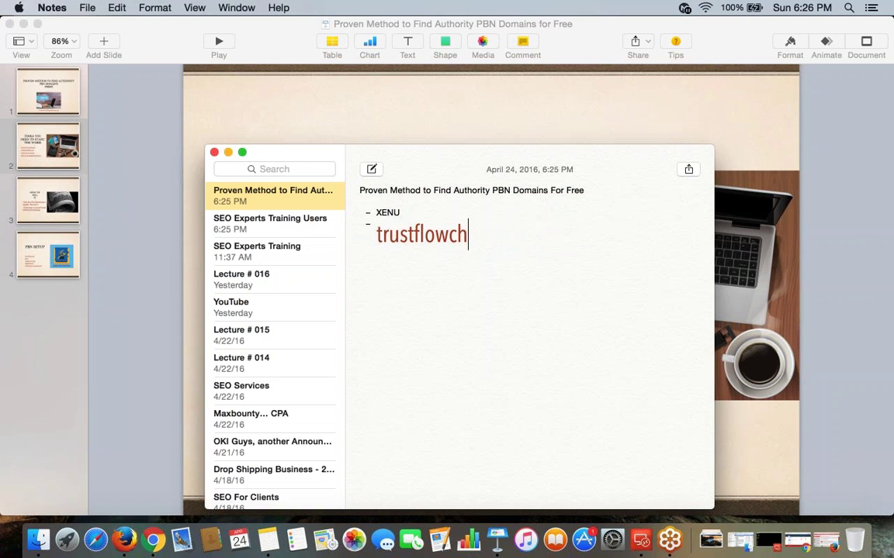
key("BackSpace")
key("BackSpace")
key("BackSpace")
key("BackSpace")
key("BackSpace")
key("BackSpace")
key("BackSpace")
key("BackSpace")
key("BackSpace")
key("BackSpace")
key("BackSpace")
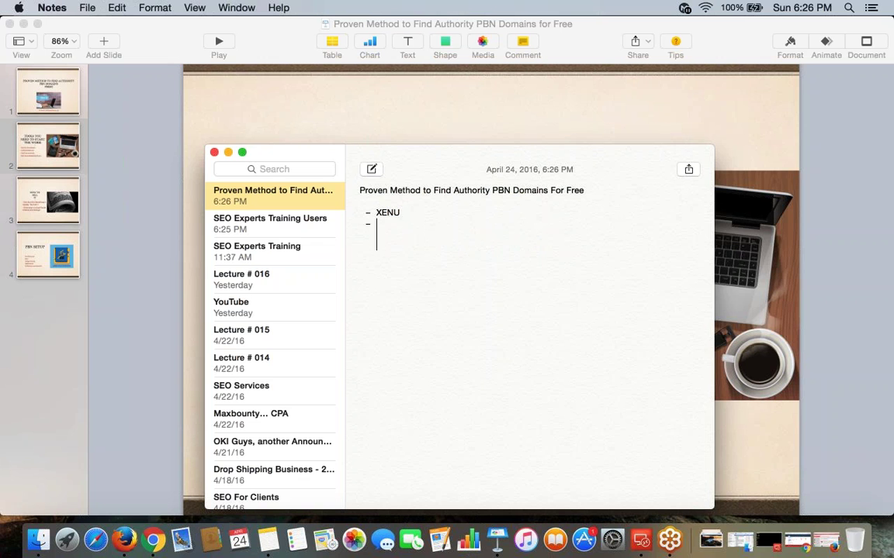
key("BackSpace")
Add TrustFlowChecker.com and DynaDot.com as the second and third items of the note's list
type("TRUS")
key("BackSpace")
key("BackSpace")
key("BackSpace")
type("rustFlowChecker.com")
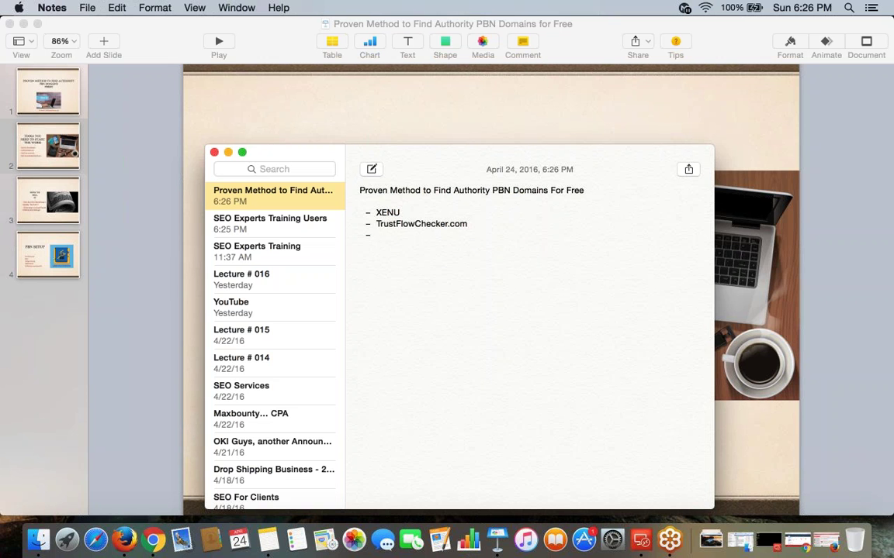
type("DynaDot.com")
Switch to Firefox and open Dynadot's bulk domain search page in a new tab
left_click(132, 535)
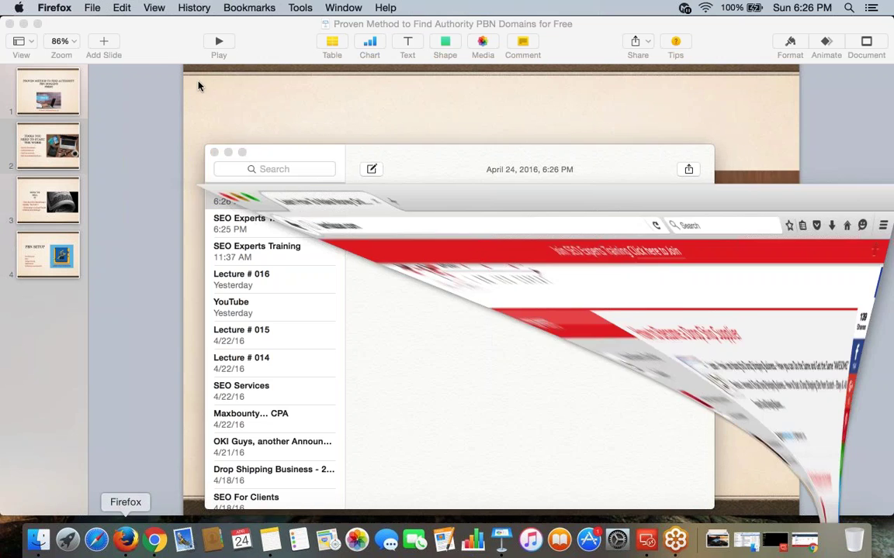
key("super+t")
type("dynadot bul")
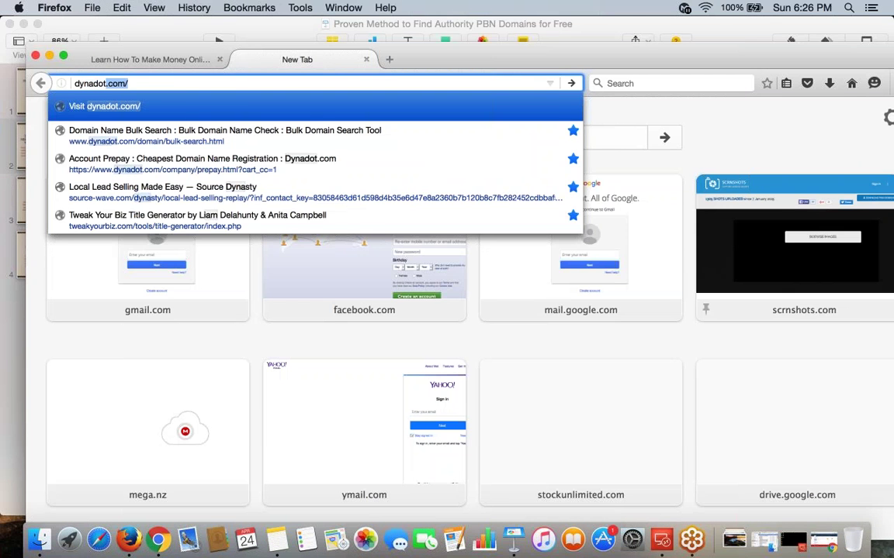
type("k")
key("Down")
key("Return")
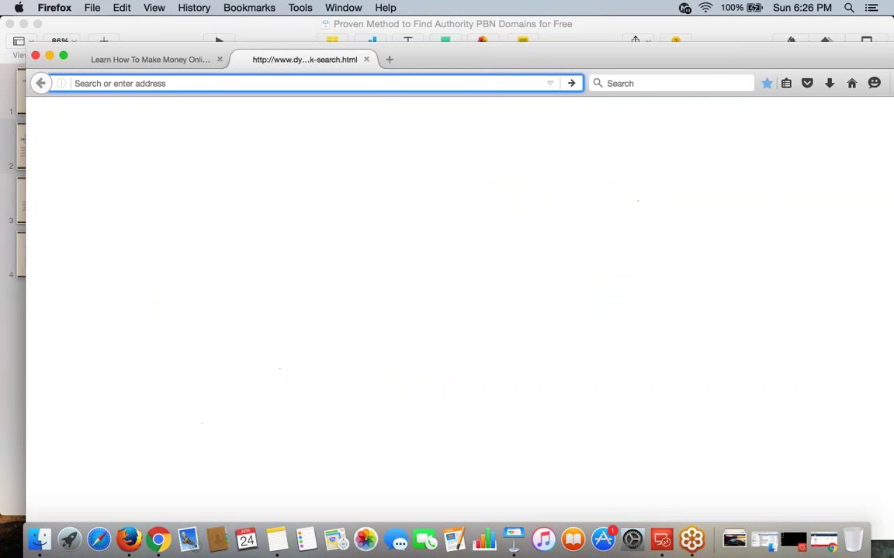
left_click(277, 541)
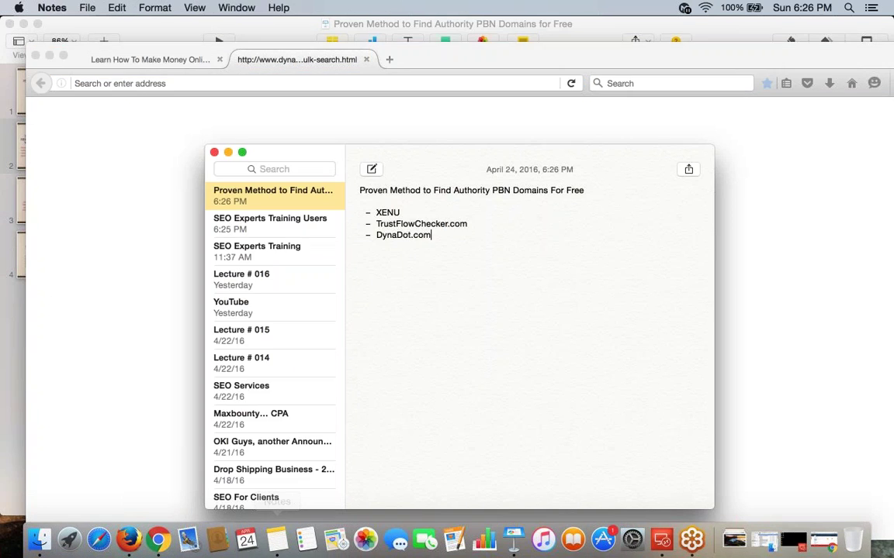
triple_click(413, 249)
key("super+c")
key("super+v")
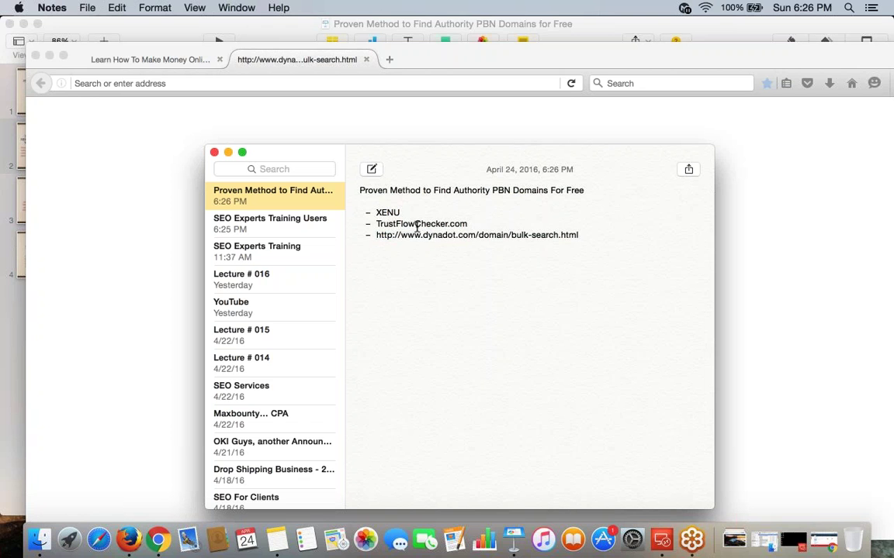
key("Return")
key("Return")
Load the Dynadot bulk search address in Firefox and choose the option for complete domain names with TLDs
left_click(574, 93)
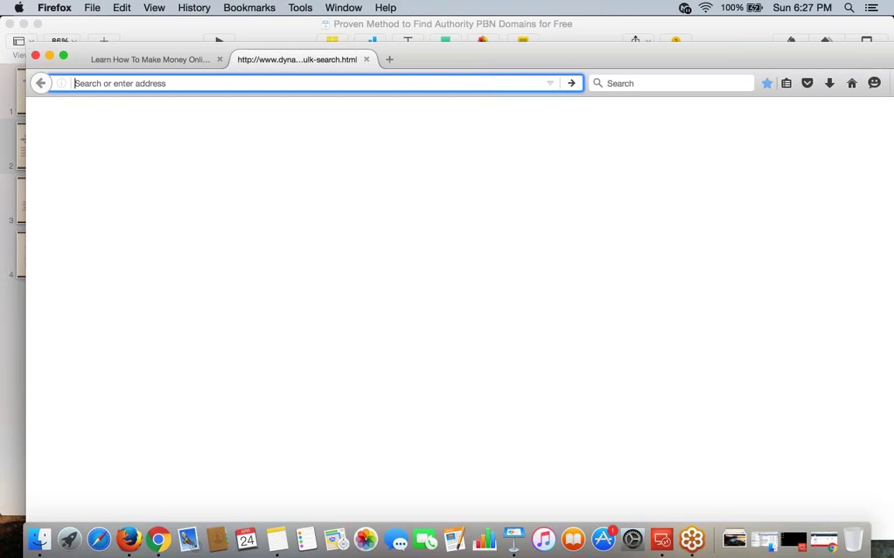
key("super+v")
key("Return")
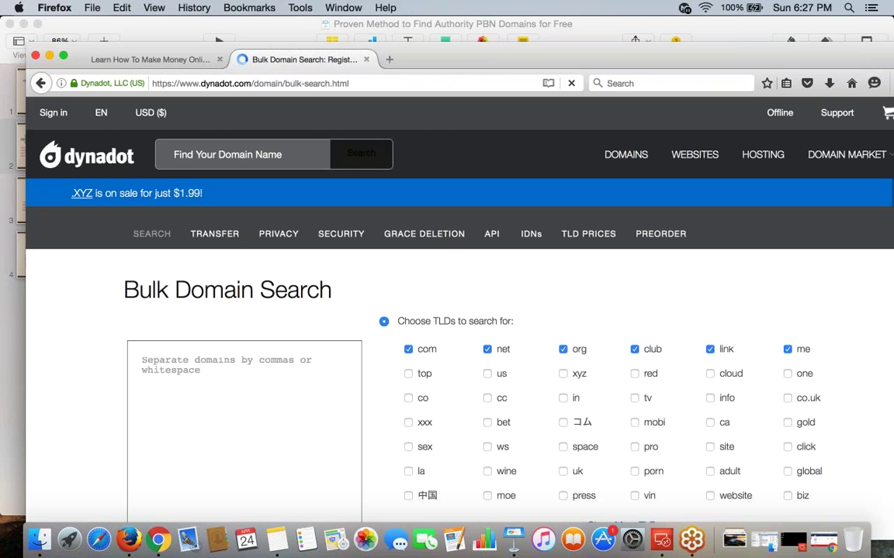
scroll(459, 310, "down", 3)
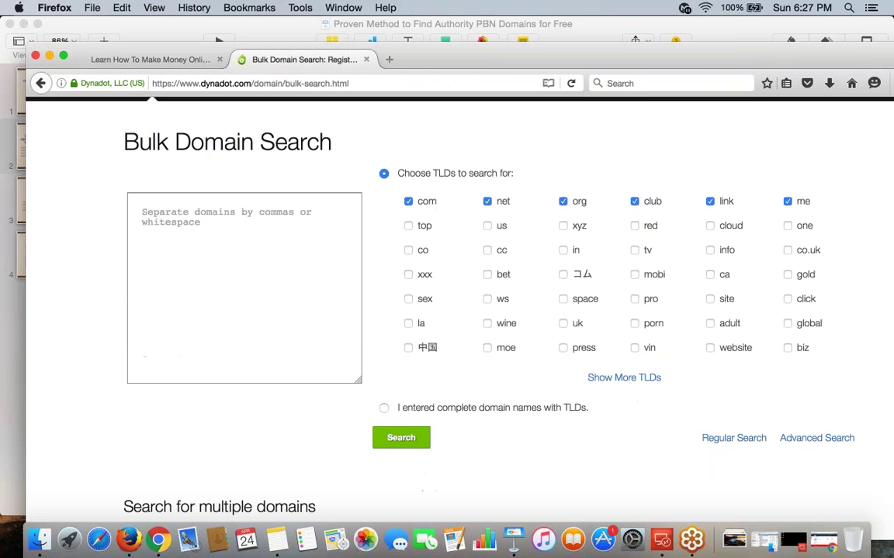
left_click(385, 406)
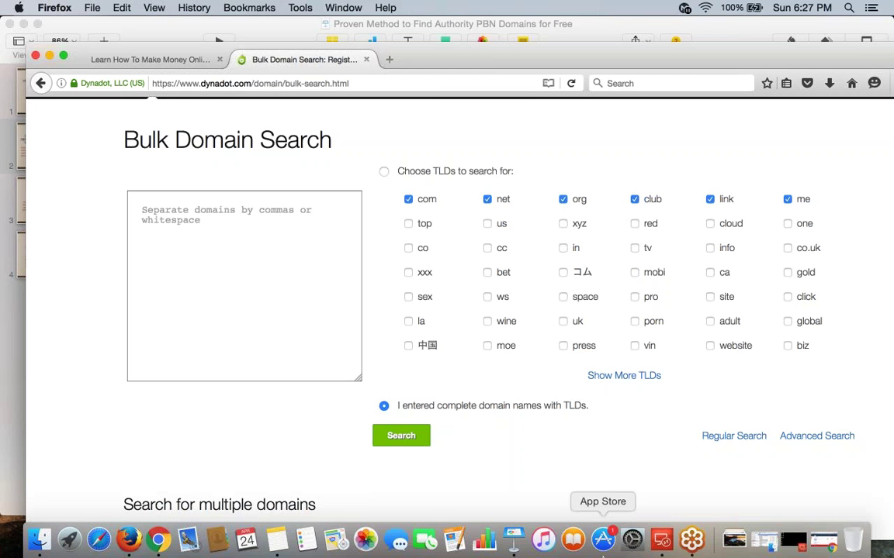
Switch to the remote desktop session and open Google Chrome there
left_click(768, 534)
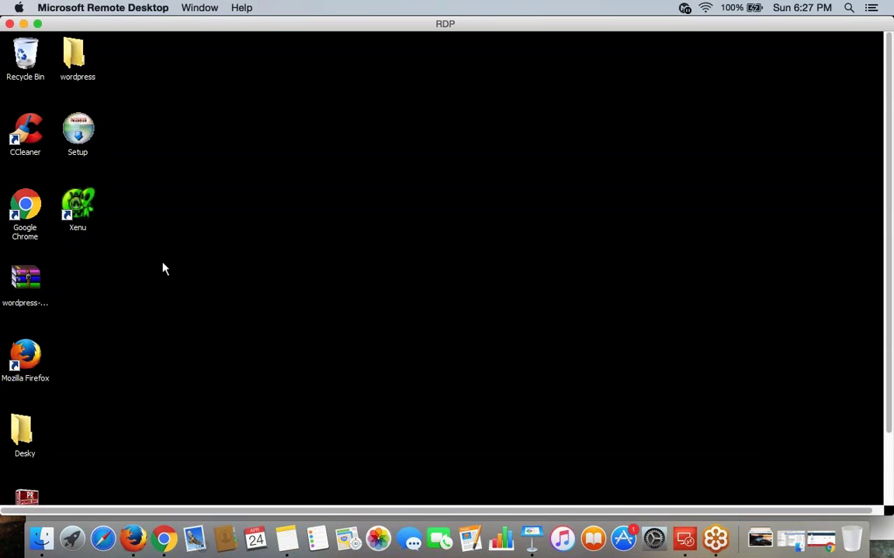
scroll(164, 268, "down", 3)
scroll(174, 260, "up", 2)
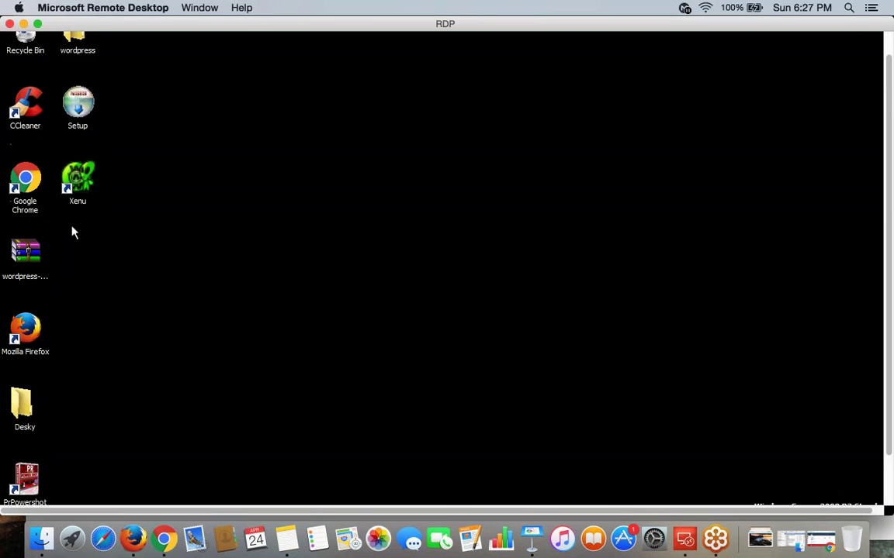
double_click(35, 183)
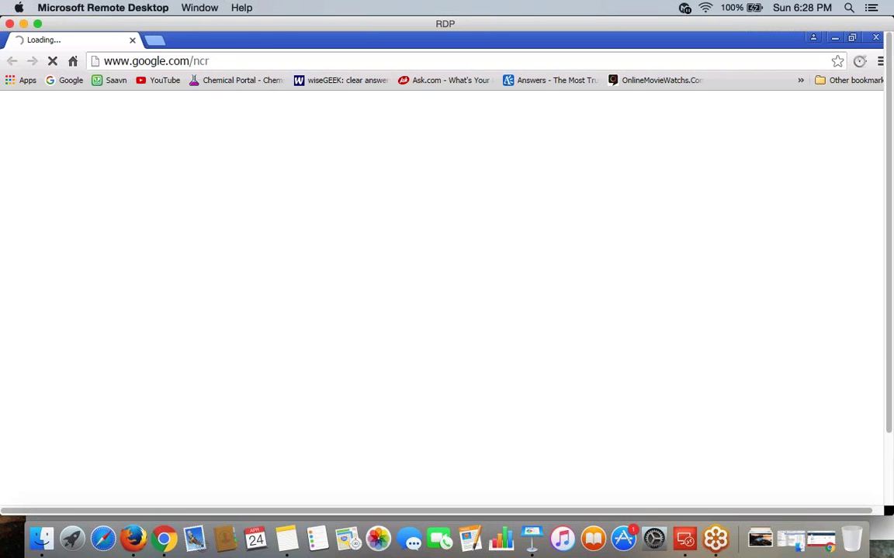
key("ctrl+l")
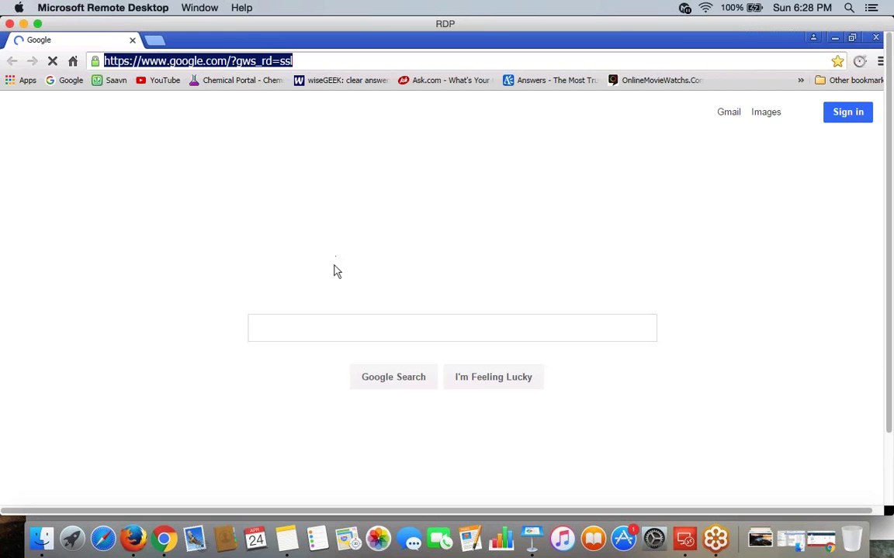
Search Google for xenu and refine the search to the suggested phrase xenu link sleuth
left_click(346, 327)
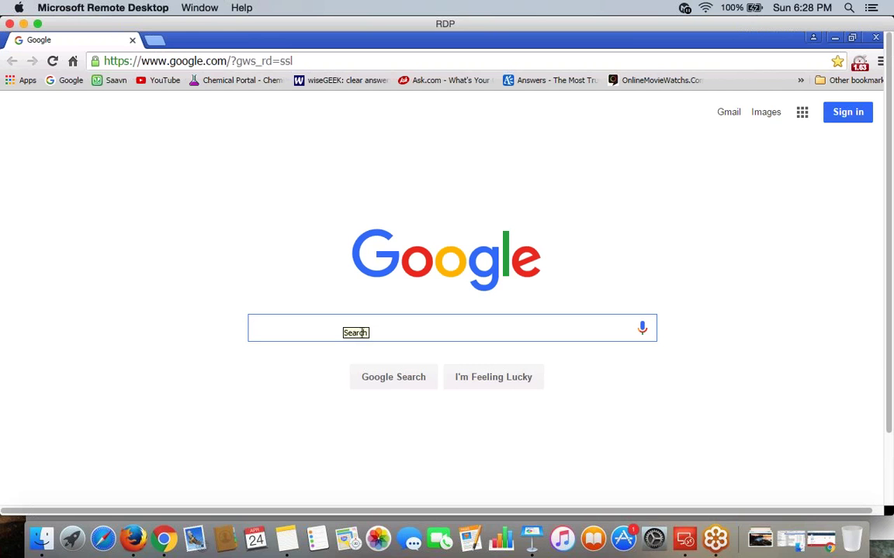
type("enu")
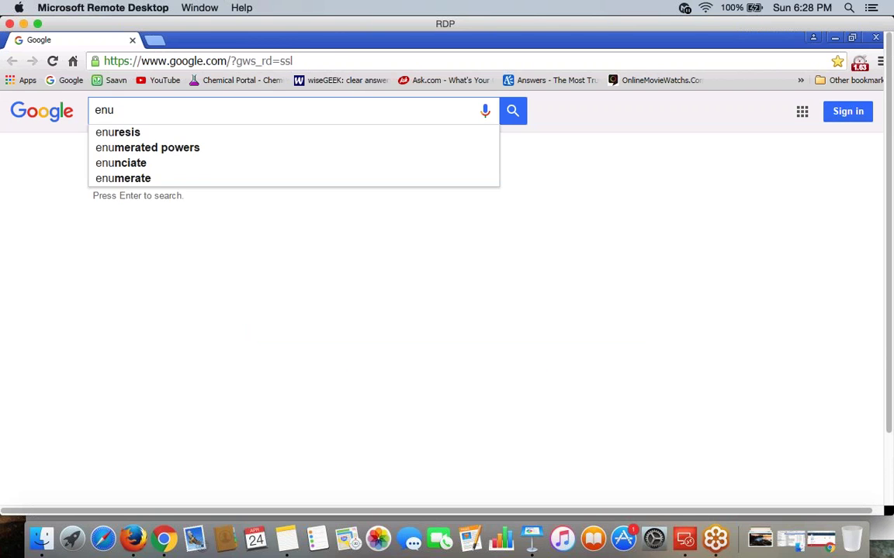
key("BackSpace")
key("BackSpace")
key("BackSpace")
type("xenu")
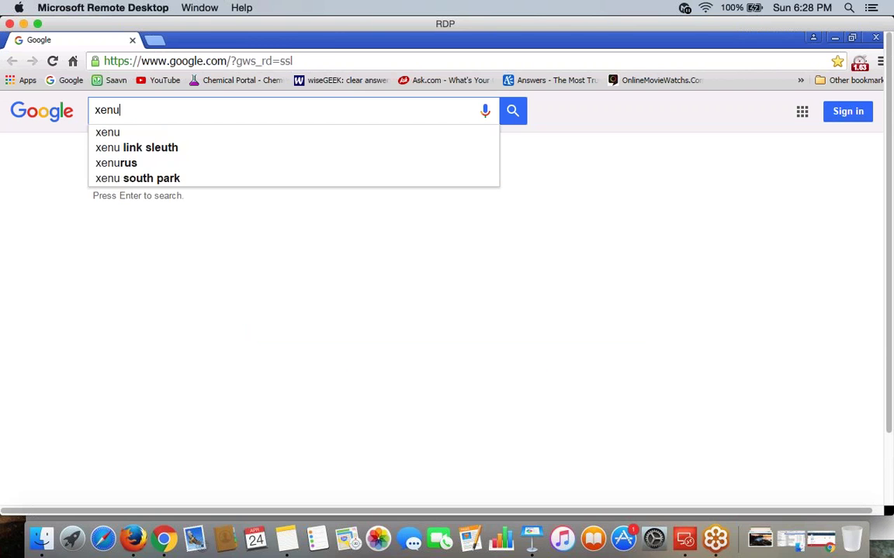
key("Return")
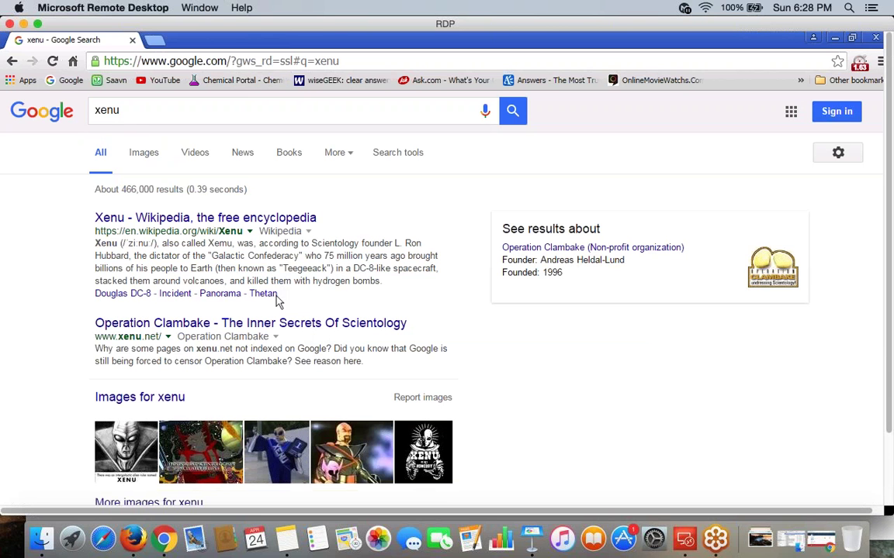
left_click(155, 115)
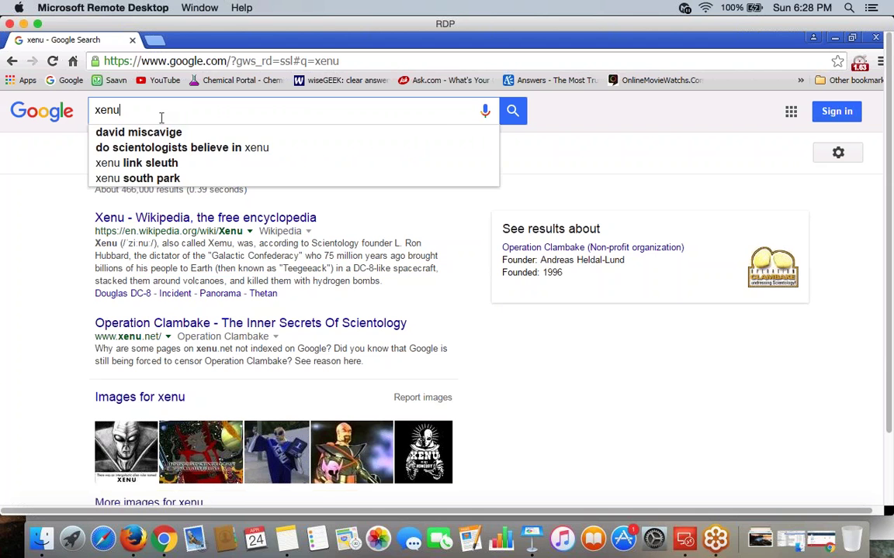
left_click(147, 163)
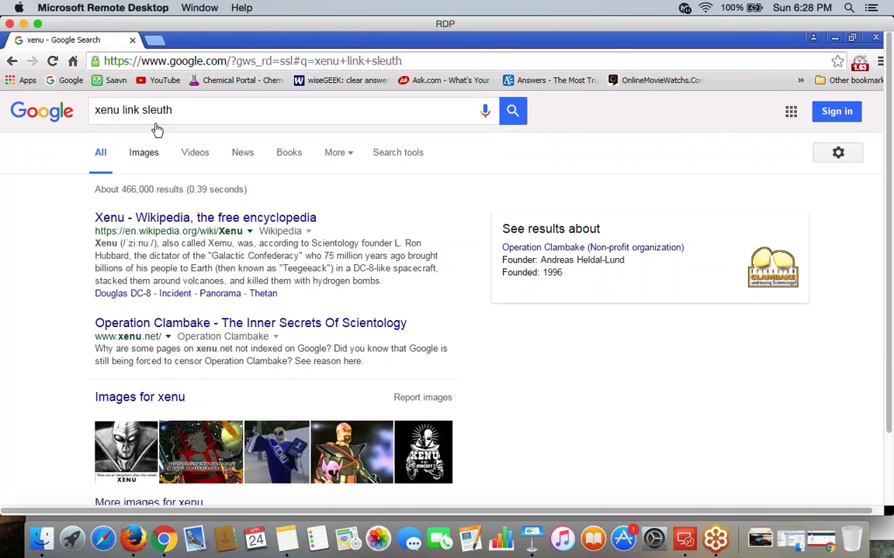
triple_click(205, 116)
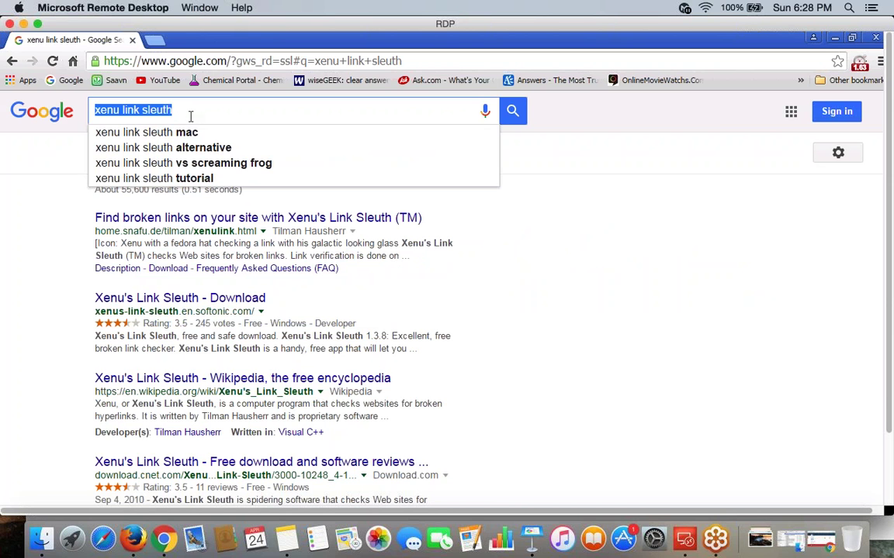
type("ccccc")
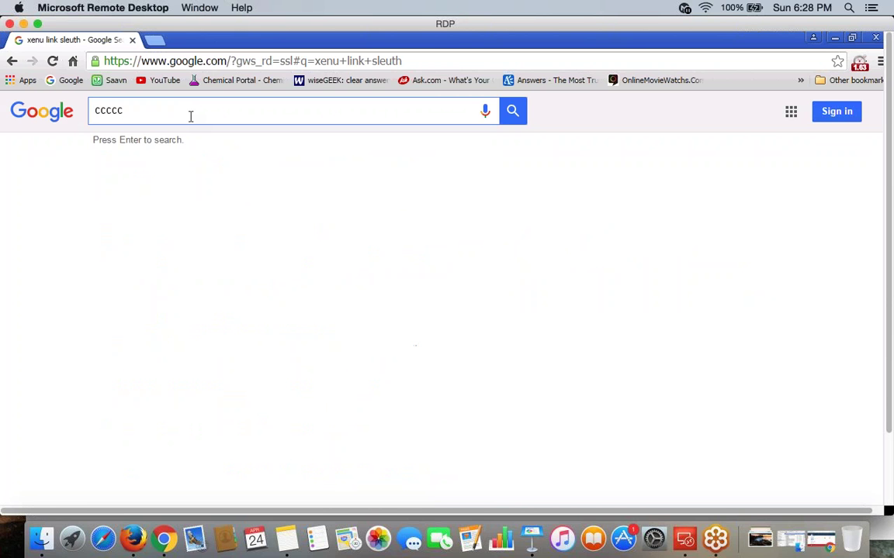
type("z")
key("BackSpace")
key("BackSpace")
key("BackSpace")
key("BackSpace")
key("BackSpace")
key("BackSpace")
type("x")
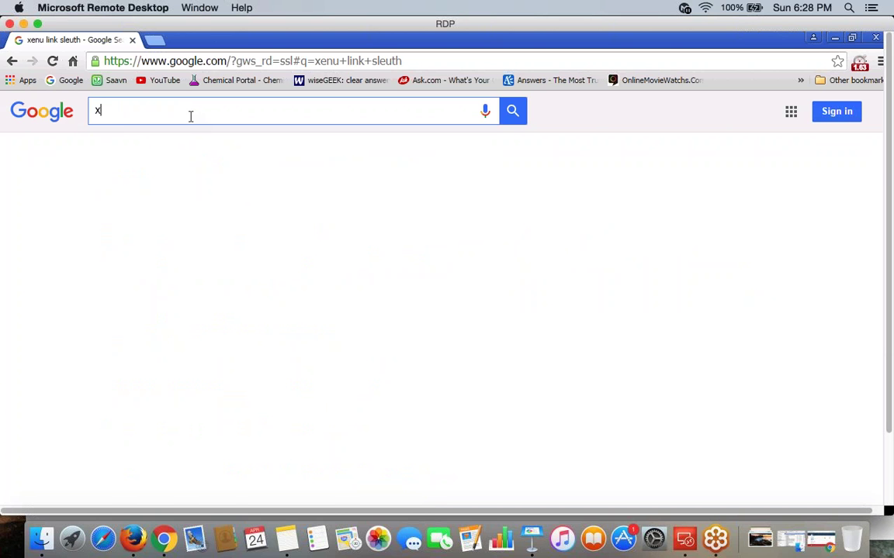
type("enu")
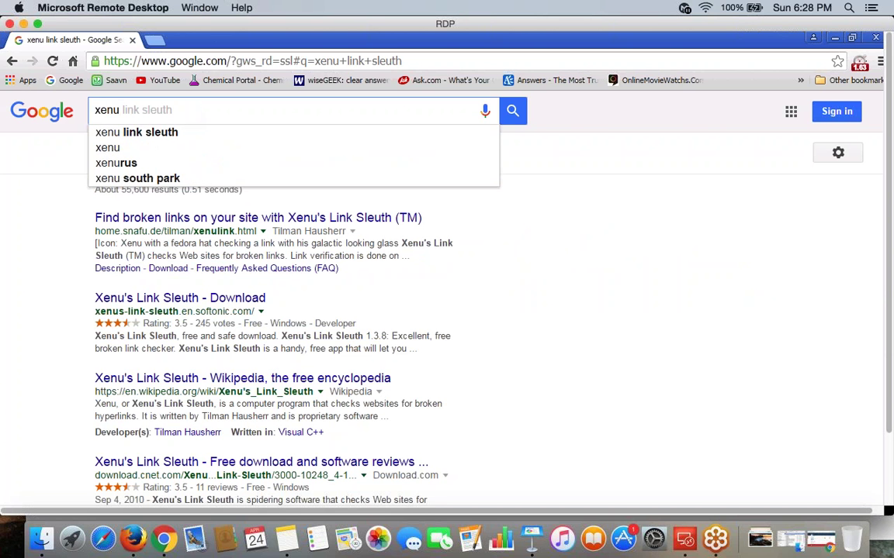
key("Return")
Switch to the Mac's own Chrome and search Google for xenu link sleuth in a new tab
left_click(159, 109)
key("ctrl+a")
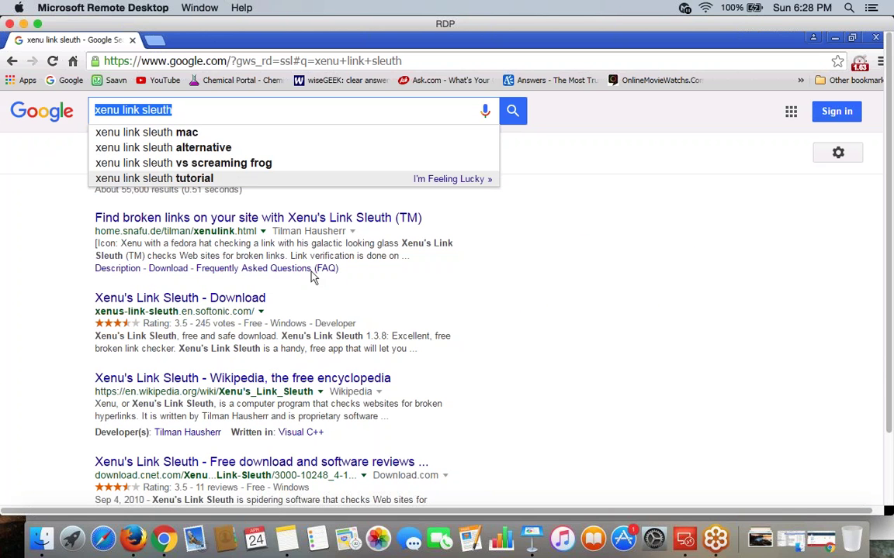
left_click(164, 537)
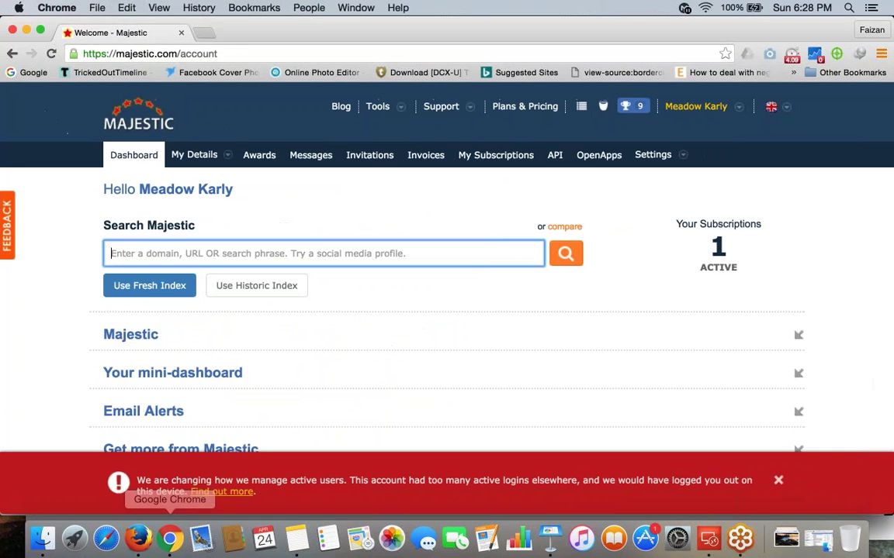
left_click(203, 33)
type("xenu link sleuth")
key("Return")
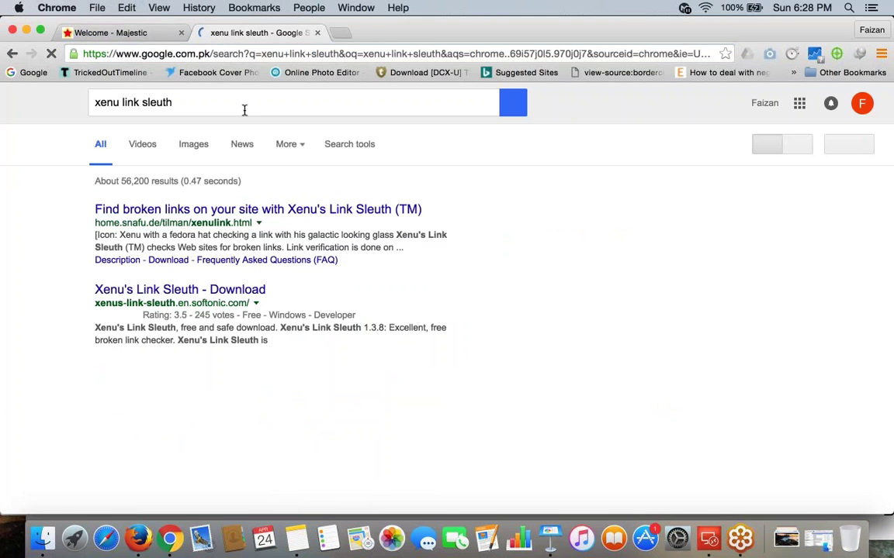
Open the home.snafu.de page for Xenu's Link Sleuth and save the XENU zip archive to the Desktop
left_click(228, 214)
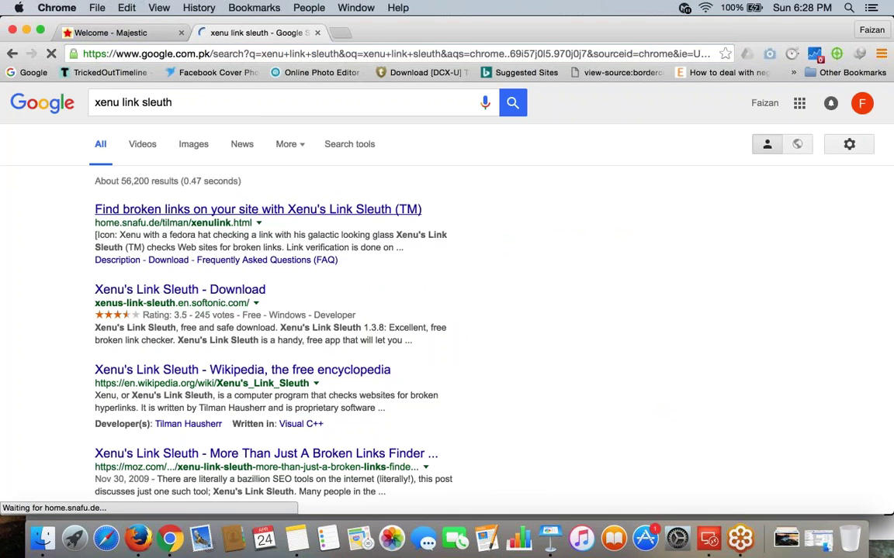
left_click(57, 298)
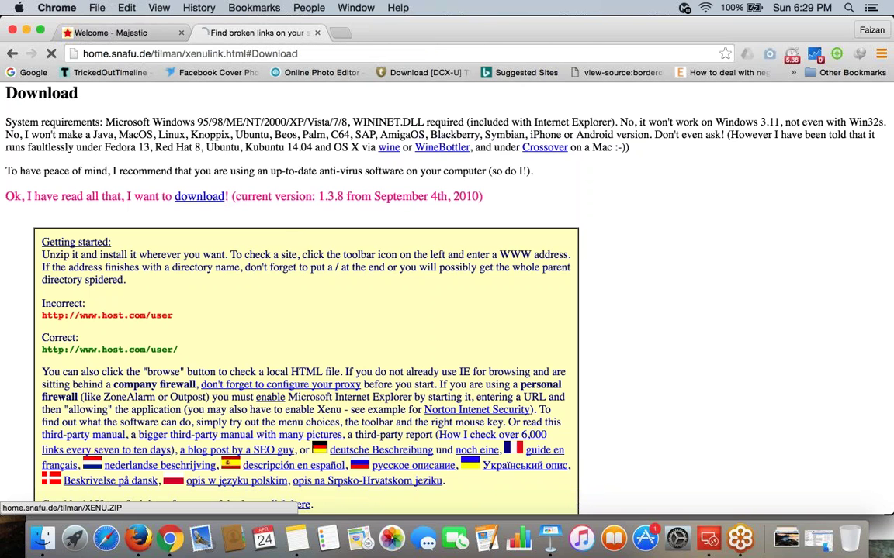
left_click(200, 197)
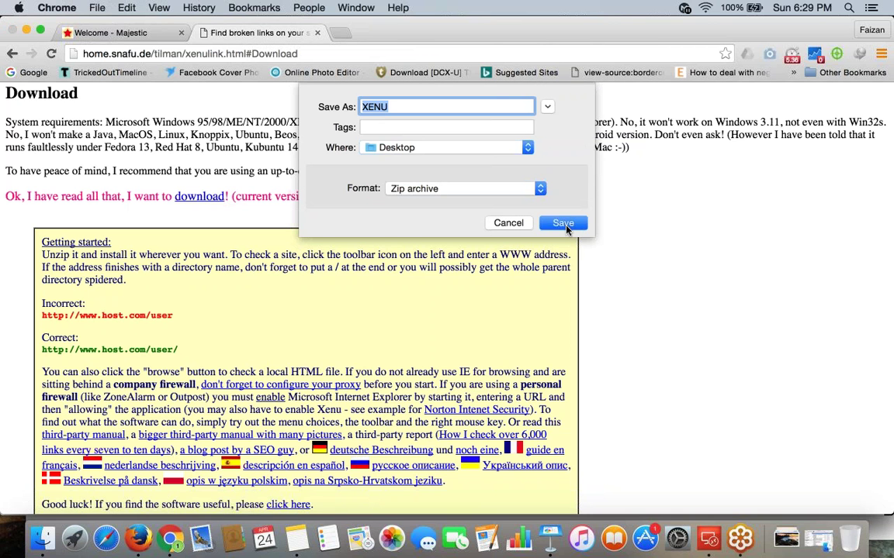
left_click(564, 222)
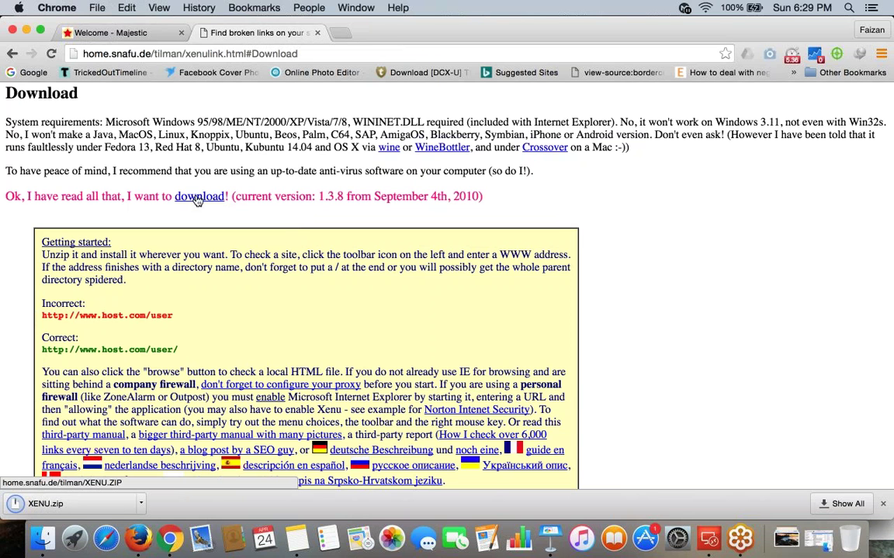
scroll(446, 279, "down", 5)
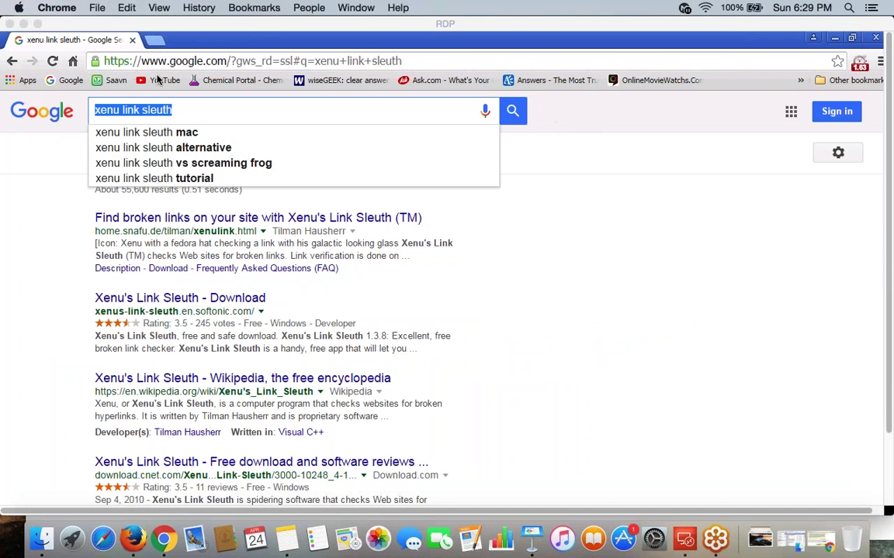
Switch to the remote desktop session, minimize Chrome there and launch Xenu from its desktop
left_click(835, 39)
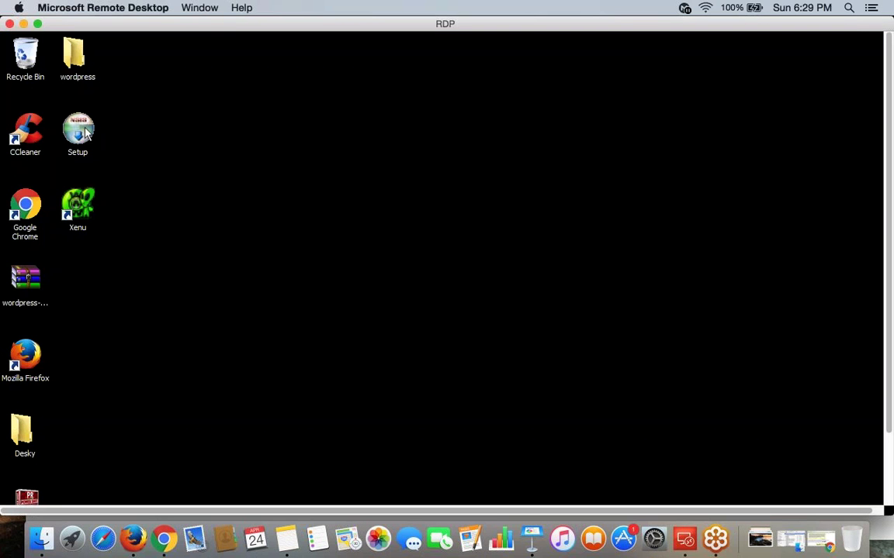
left_click(85, 134)
left_click(144, 143)
double_click(79, 206)
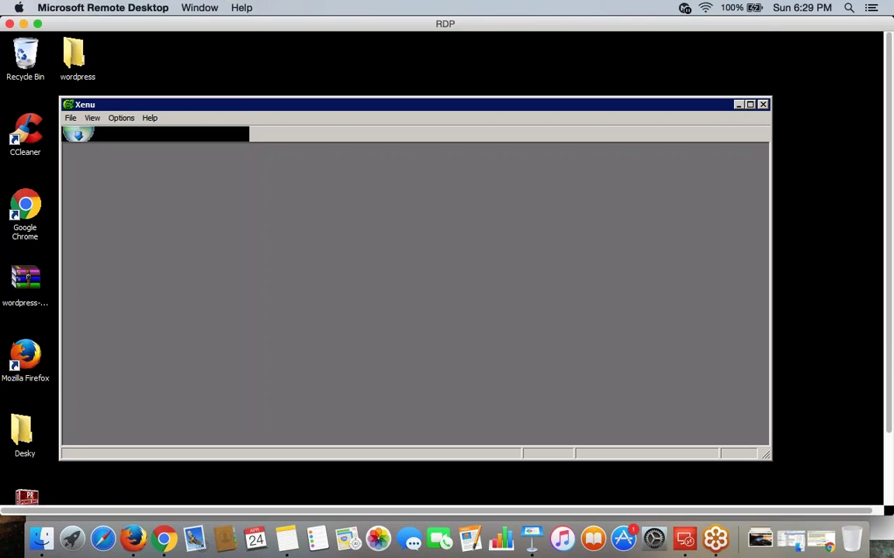
Review the basic options in Xenu's preferences, including maximum depth and redirection handling, and accept them
left_click(121, 118)
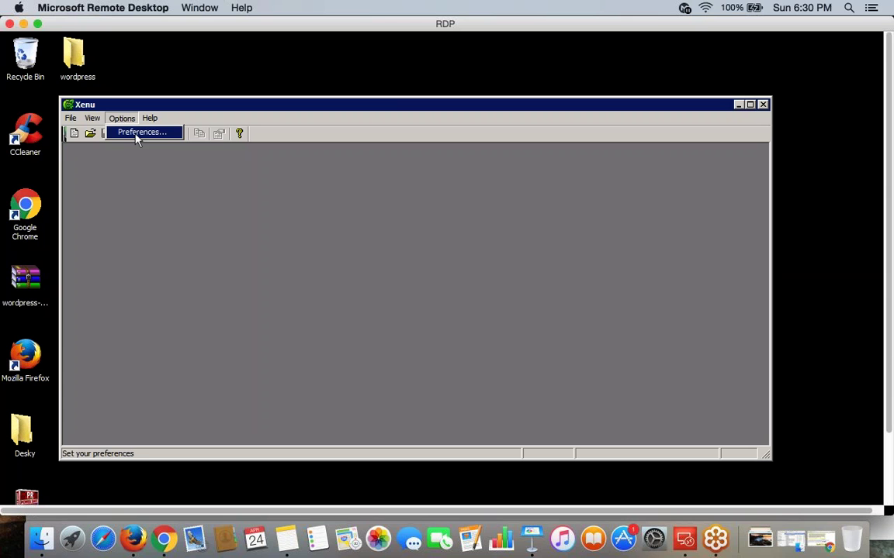
left_click(137, 134)
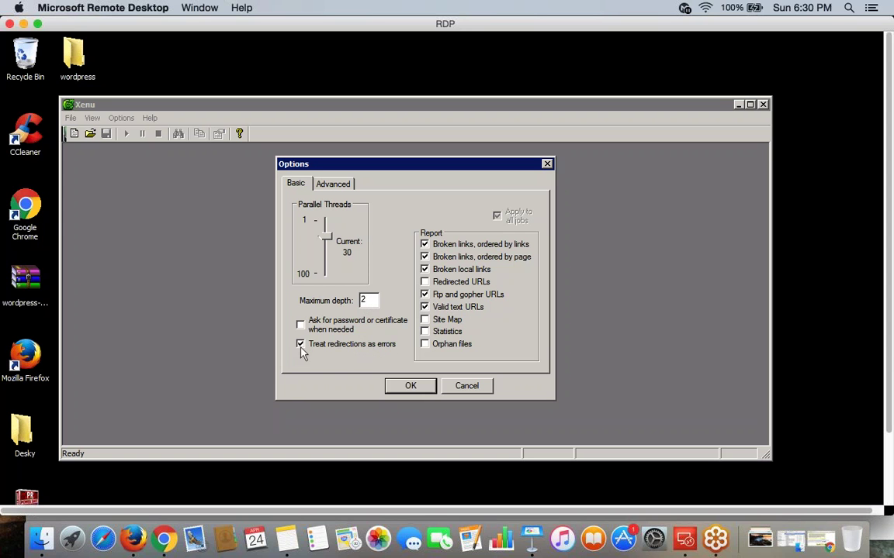
left_click(411, 386)
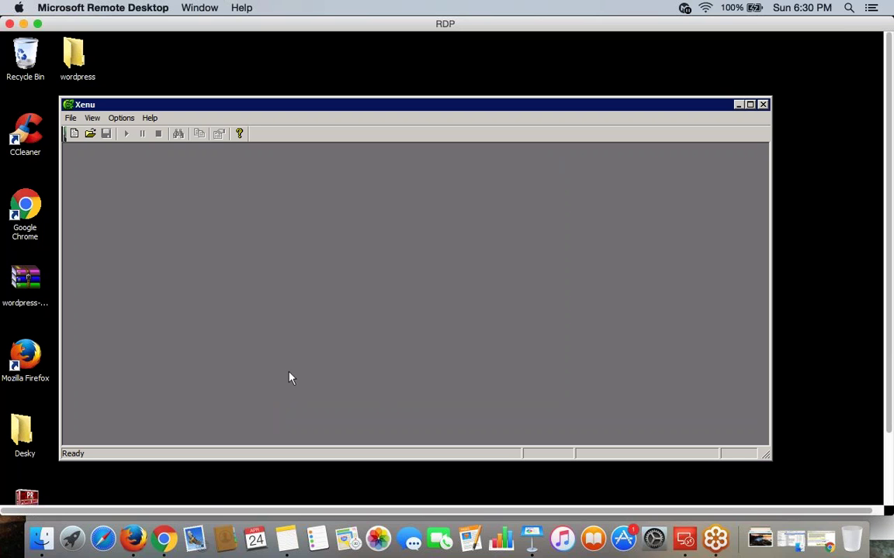
Switch to Firefox on the Mac and load google.com/ncr in a new tab
left_click(164, 539)
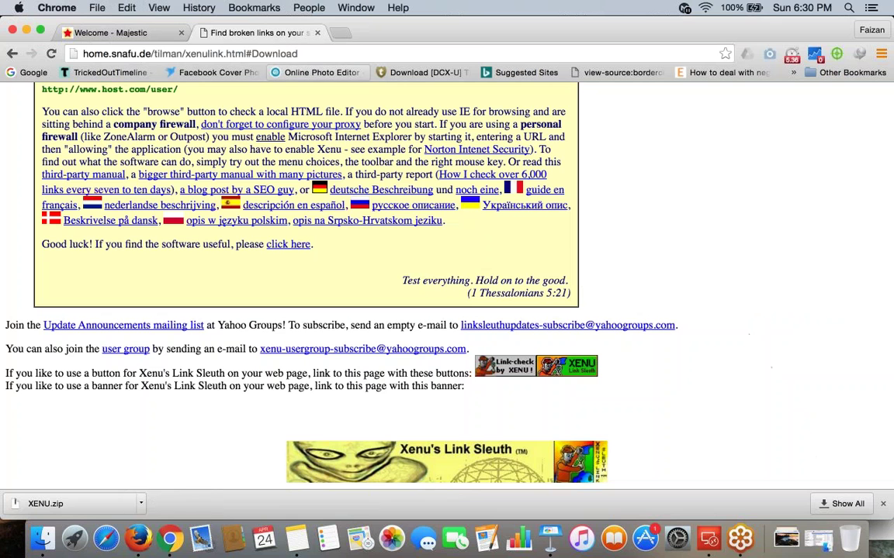
left_click(138, 539)
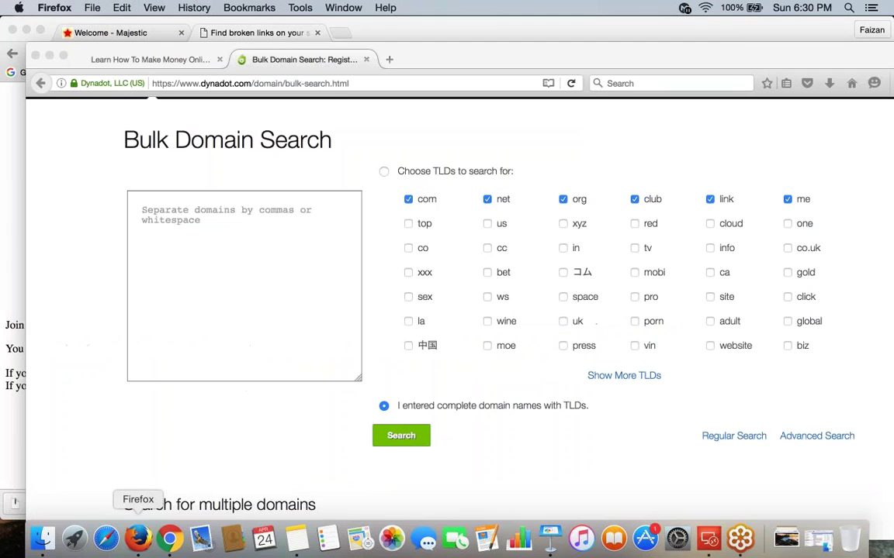
left_click_drag(438, 57, 413, 52)
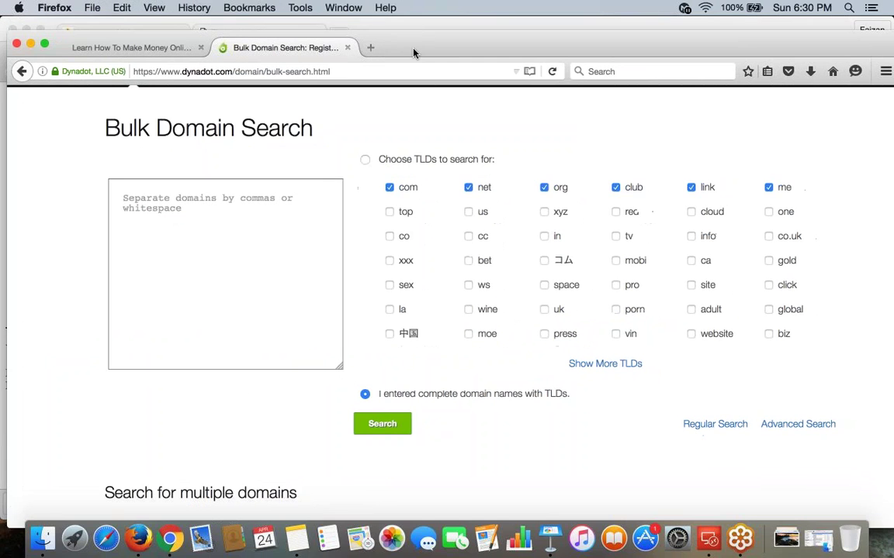
key("super+t")
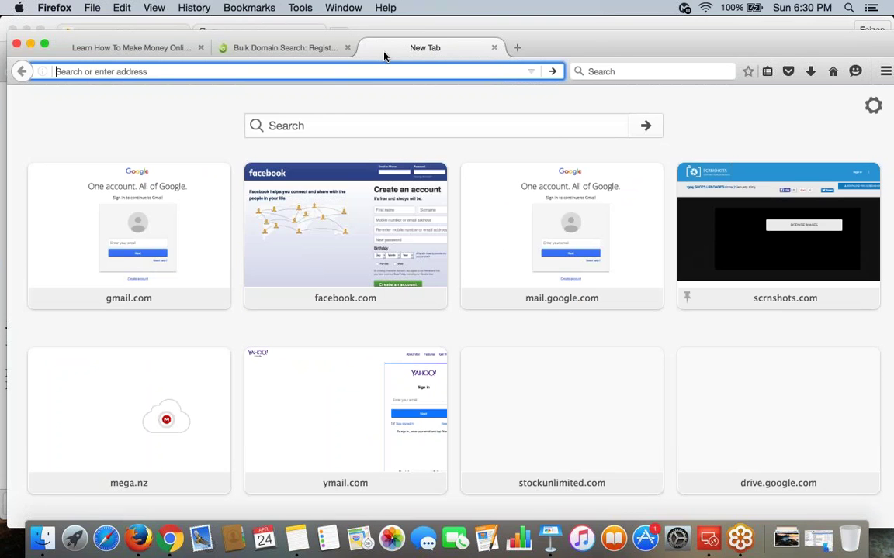
type("google.com/ncr")
key("Return")
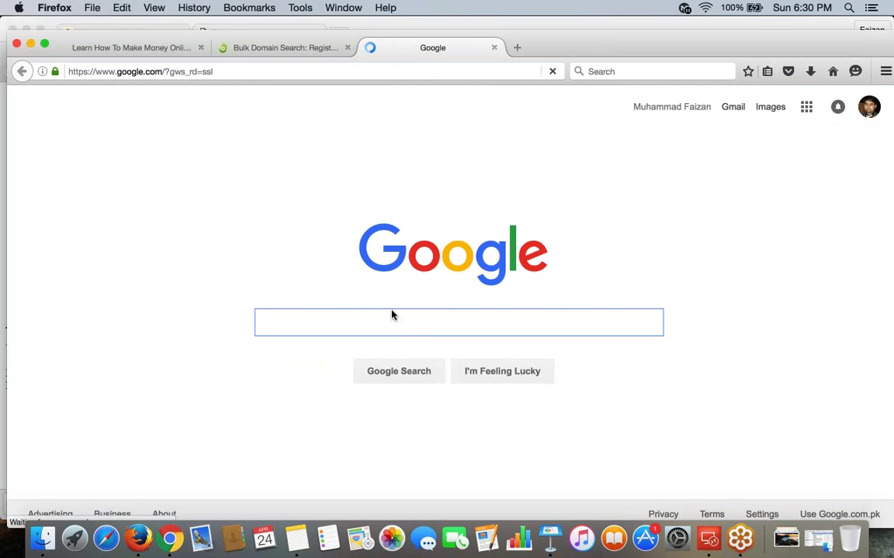
Search Google for "shopping" + "links", with both words in quotation marks
left_click(392, 315)
type("\"")
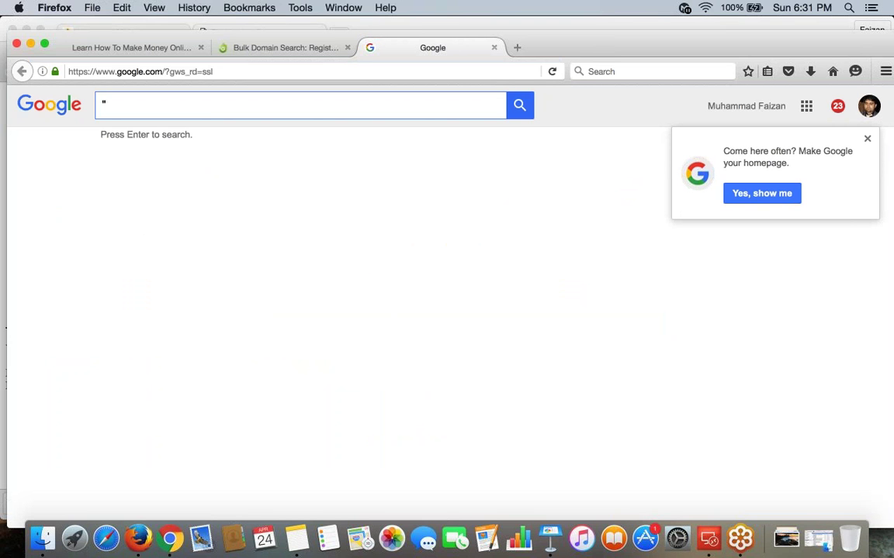
type("shopping")
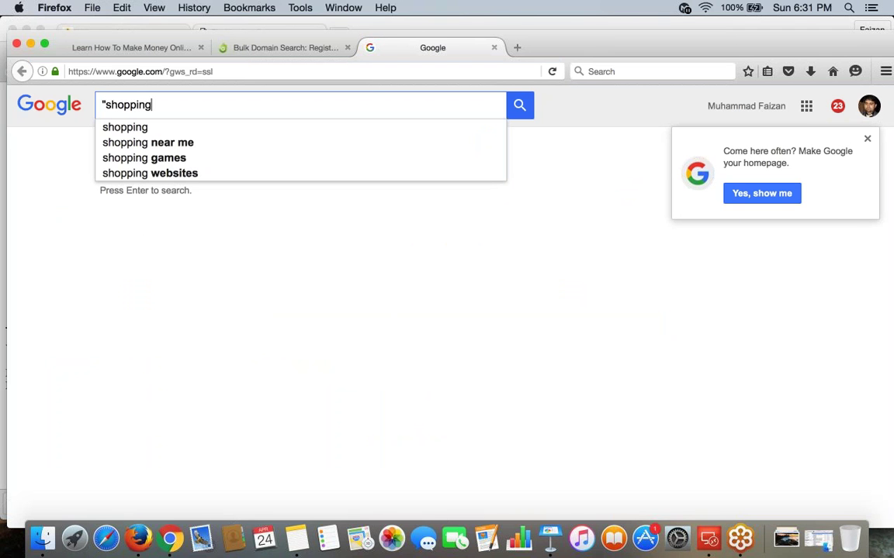
type("\" +")
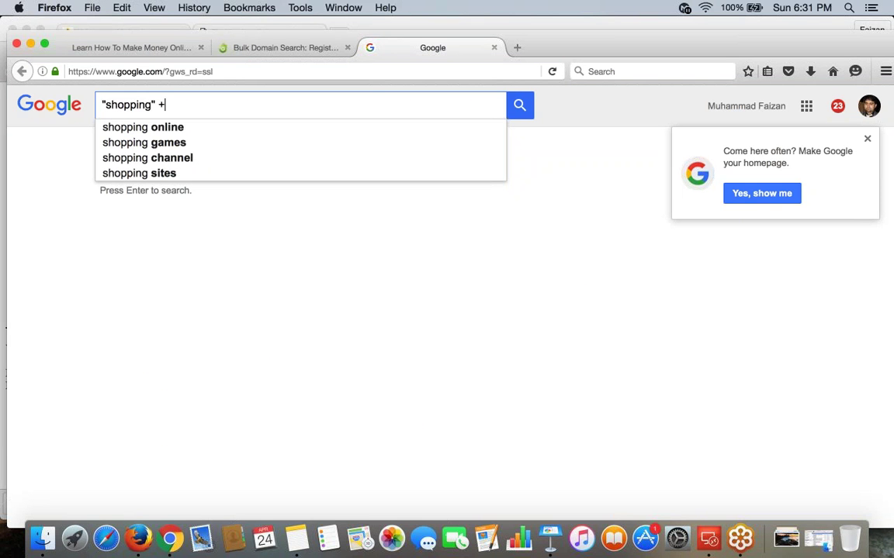
type(" \"links\"")
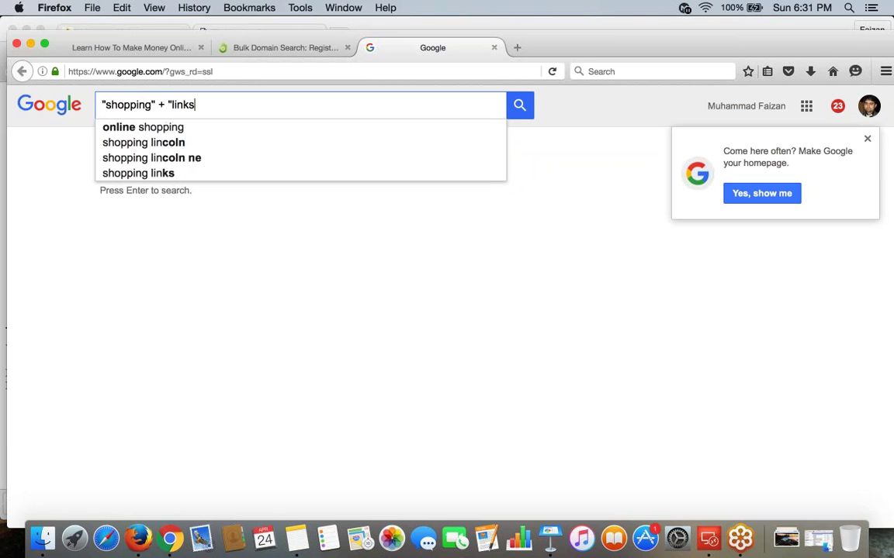
key("Return")
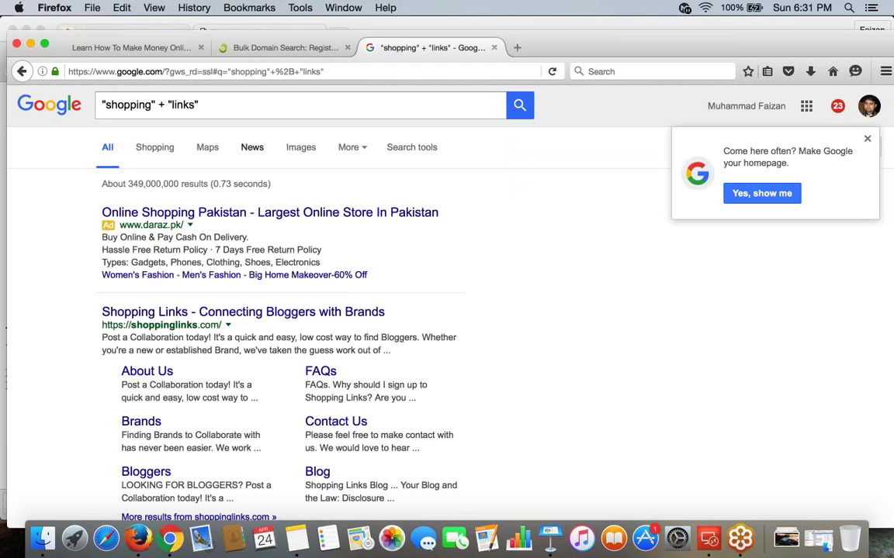
left_click_drag(557, 32, 557, 23)
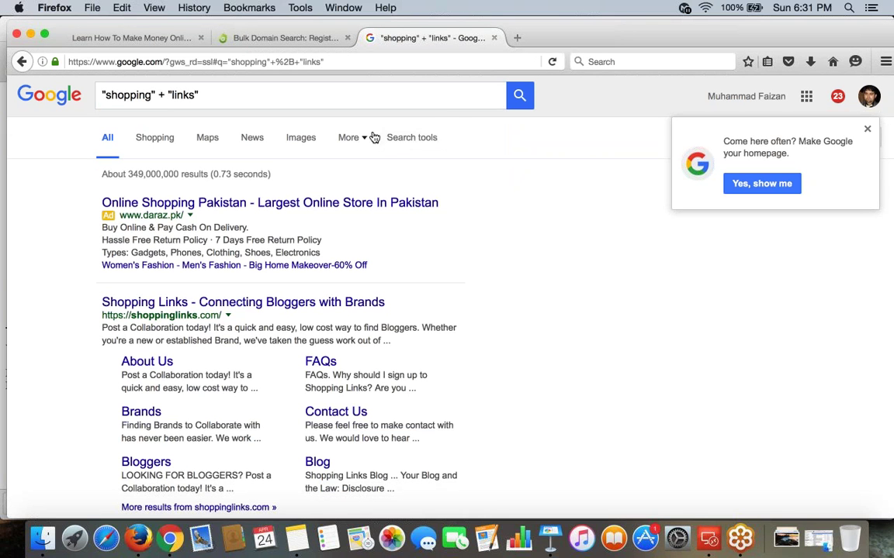
Limit the search results to a custom date range from 01/01/2005 to 01/01/2010
left_click(411, 137)
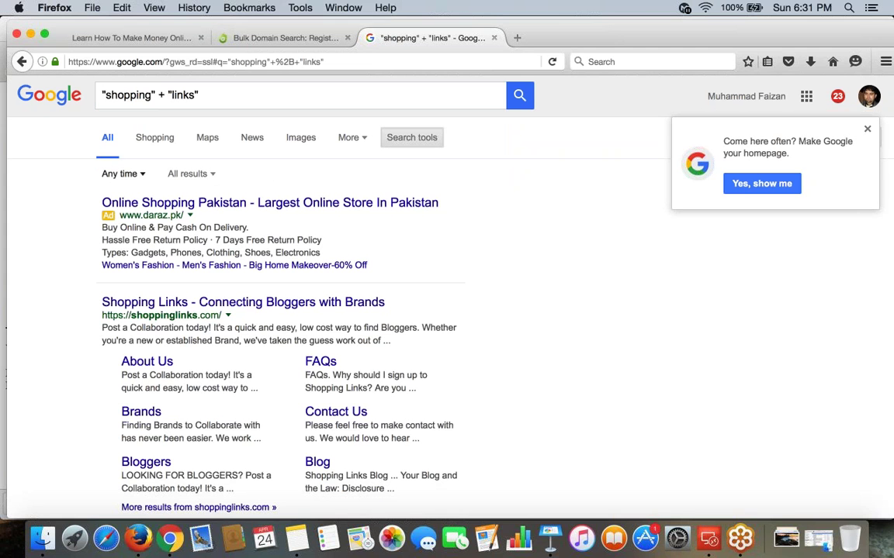
left_click(121, 174)
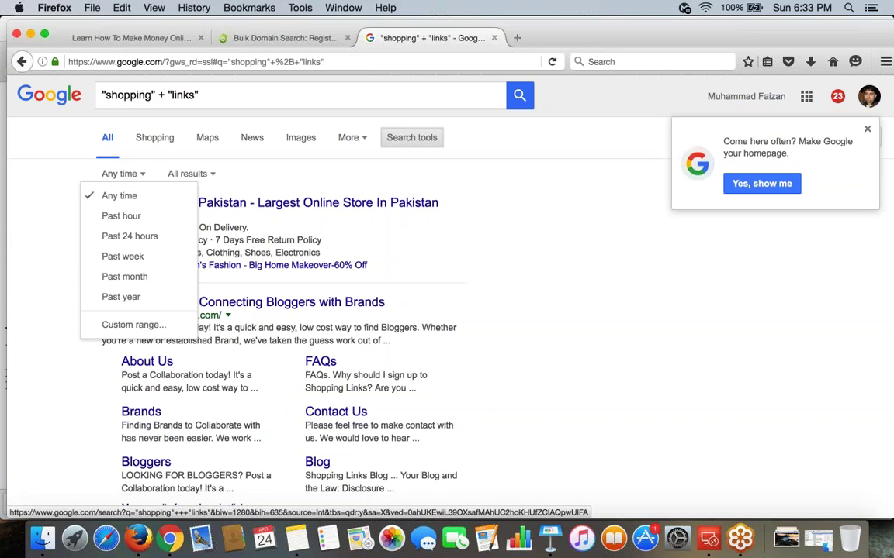
left_click(133, 326)
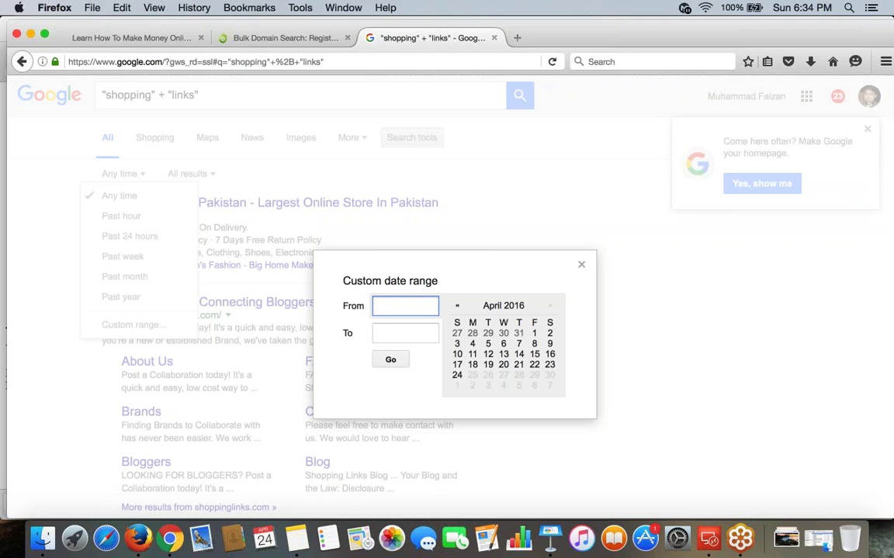
type("01/01/2005")
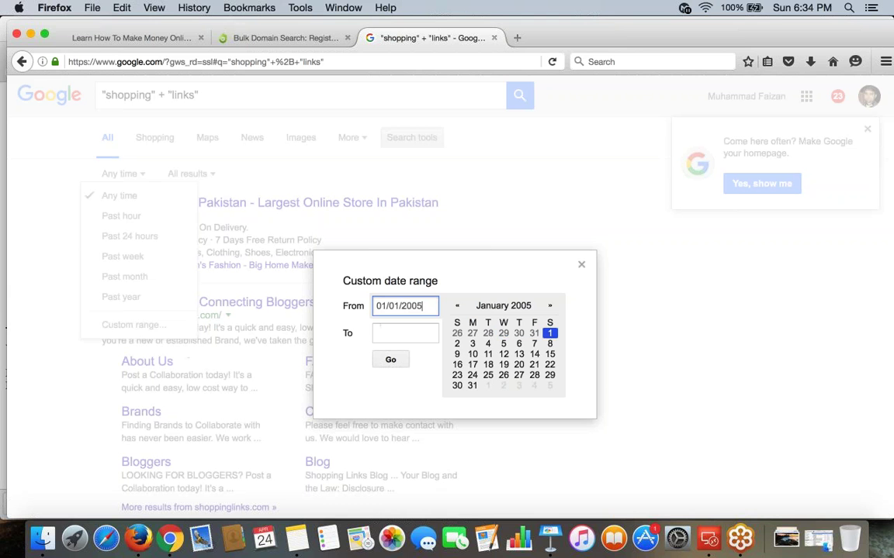
key("Tab")
type("01/0")
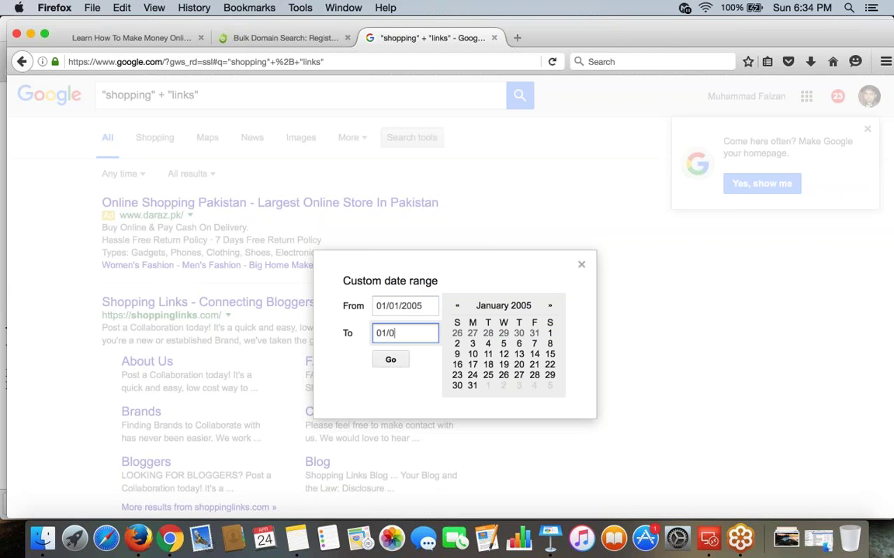
type("1/200")
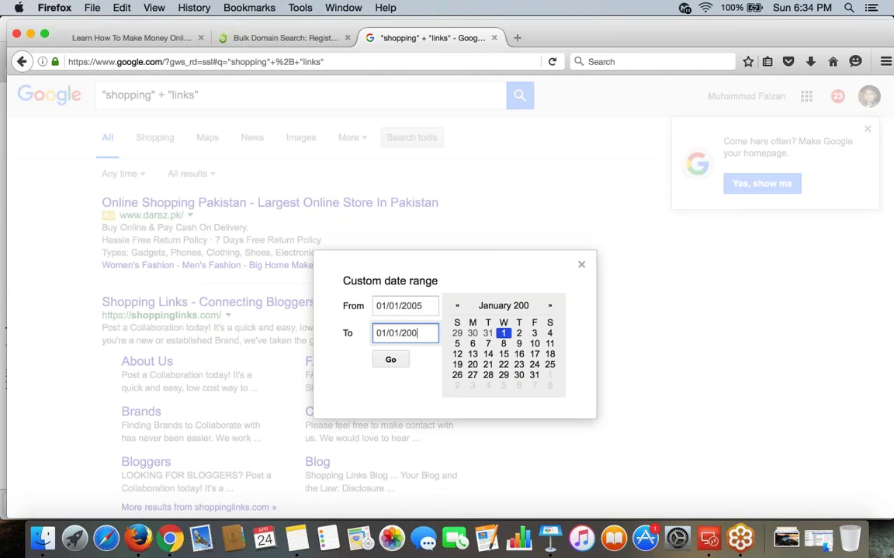
key("BackSpace")
key("BackSpace")
type("010")
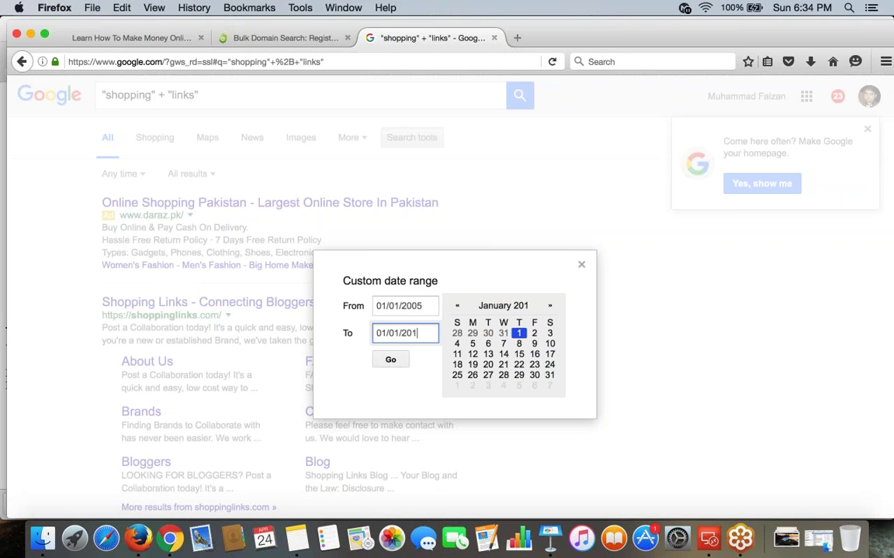
left_click(390, 361)
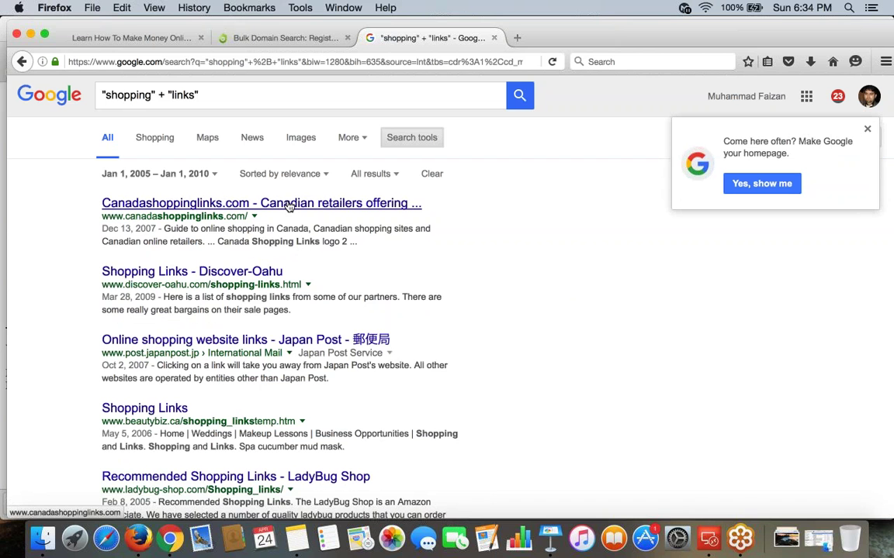
Open the first five search results, from Canadashoppinglinks.com through LadyBug Shop, each in its own new tab
right_click(289, 204)
left_click(325, 203)
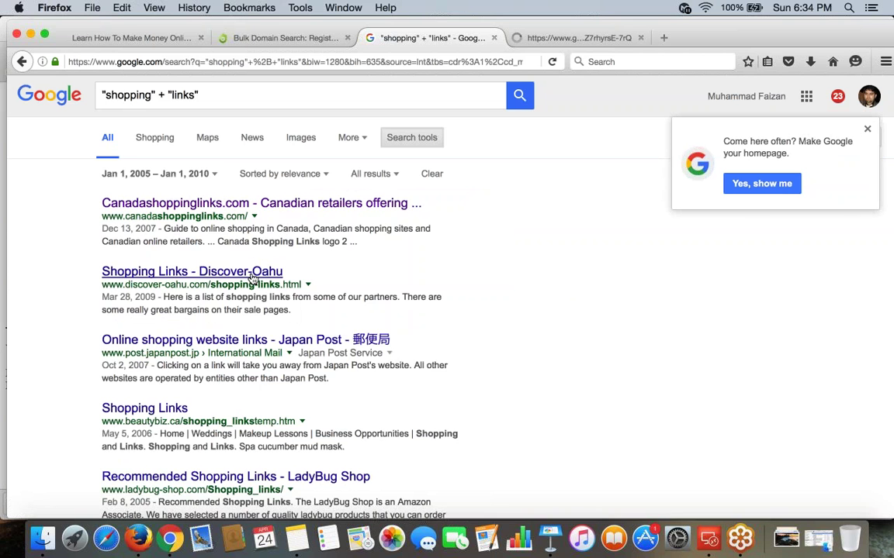
right_click(254, 270)
left_click(315, 279)
right_click(274, 340)
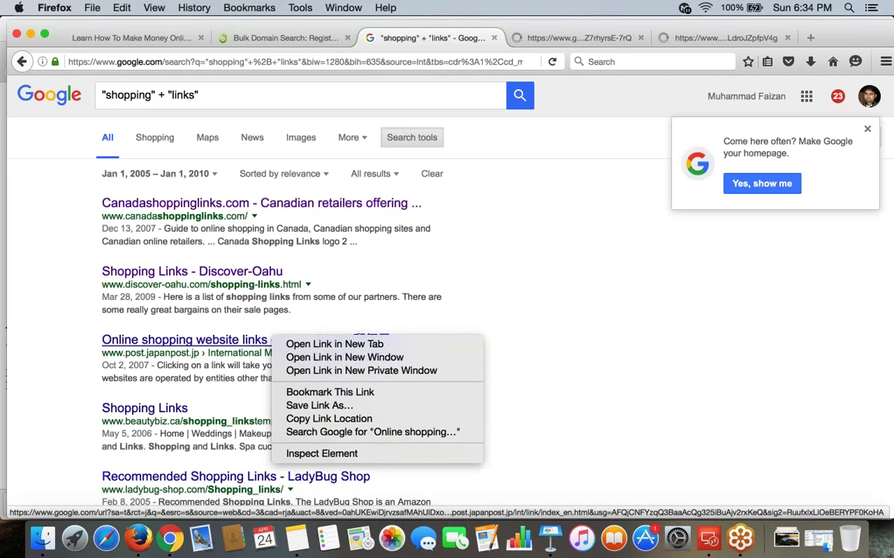
left_click(291, 345)
right_click(185, 408)
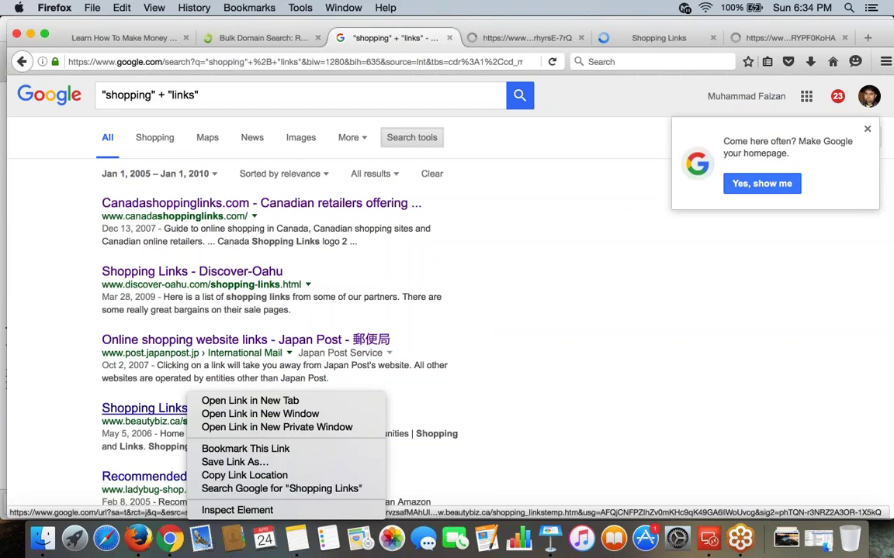
left_click(222, 401)
right_click(211, 476)
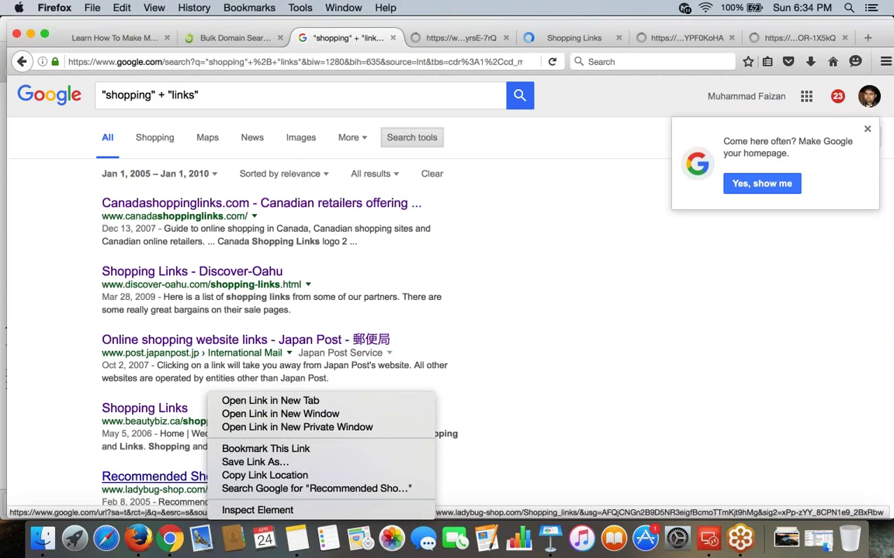
left_click(236, 401)
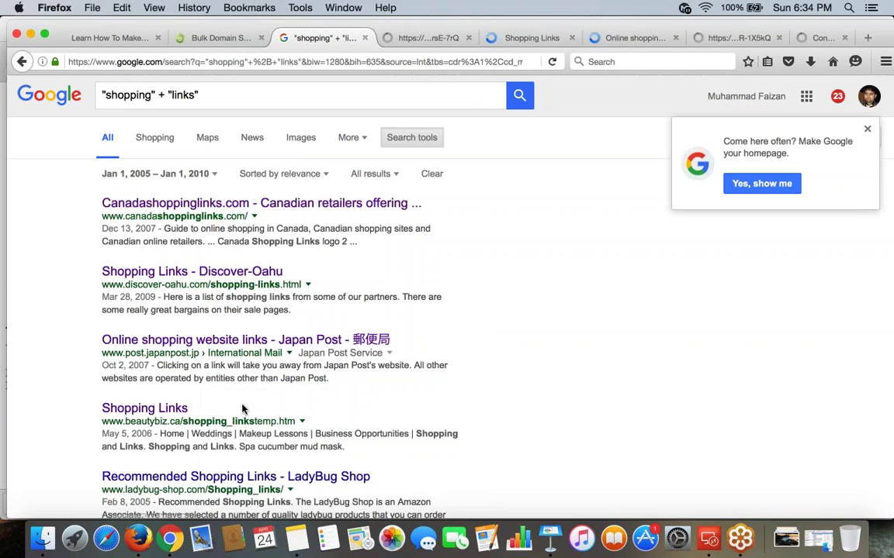
Examine the Canadashoppinglinks.com and Discover-Oahu pages for lists of outgoing shopping links
left_click(398, 44)
key("End")
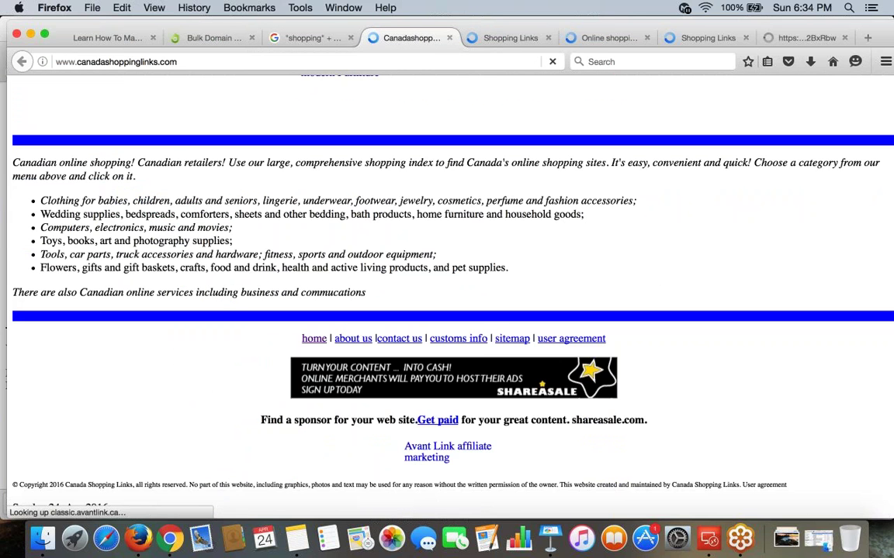
key("Home")
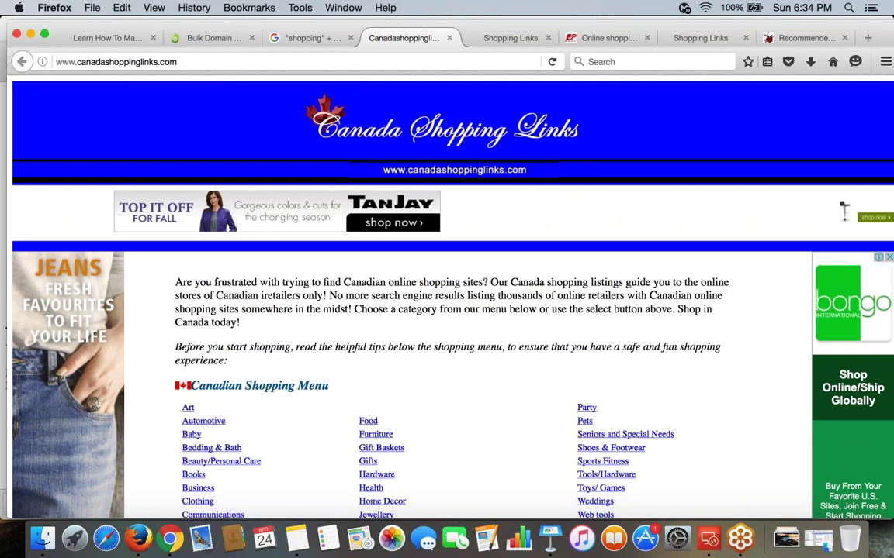
left_click(485, 40)
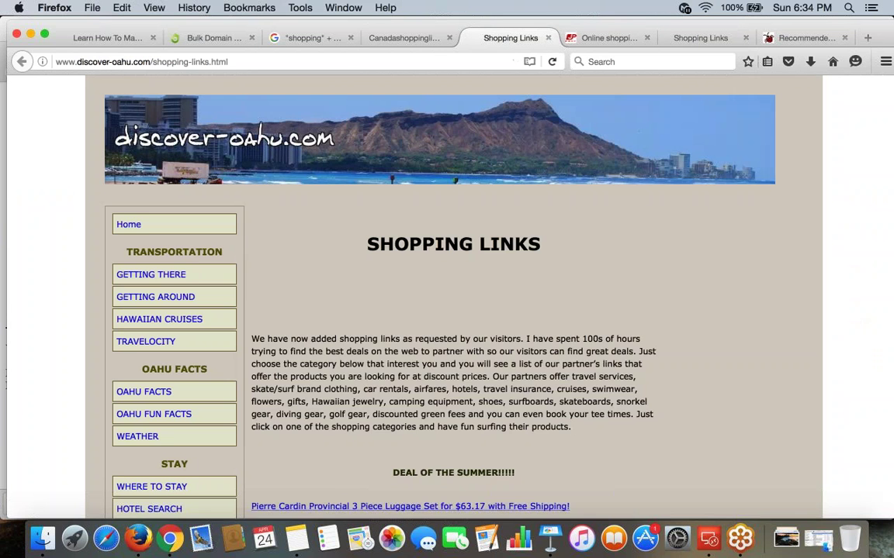
scroll(454, 295, "down", 5)
scroll(454, 295, "down", 12)
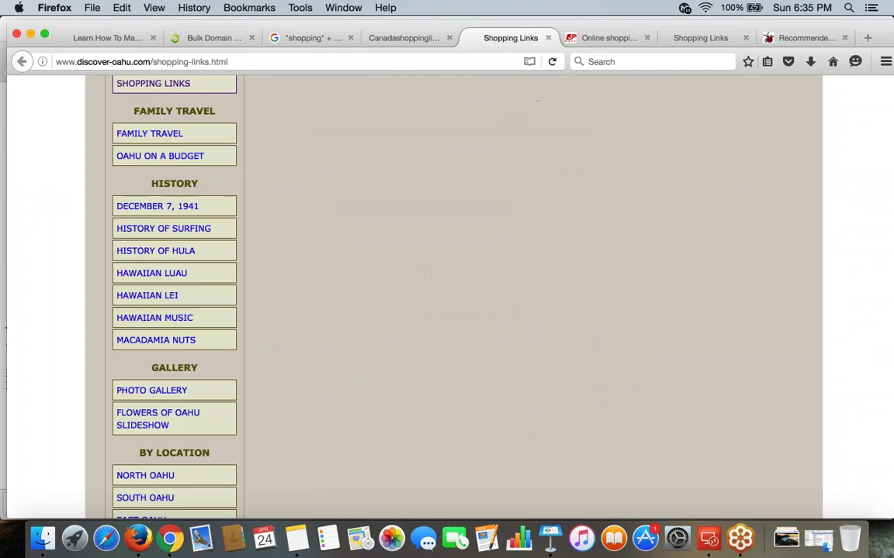
scroll(454, 295, "up", 12)
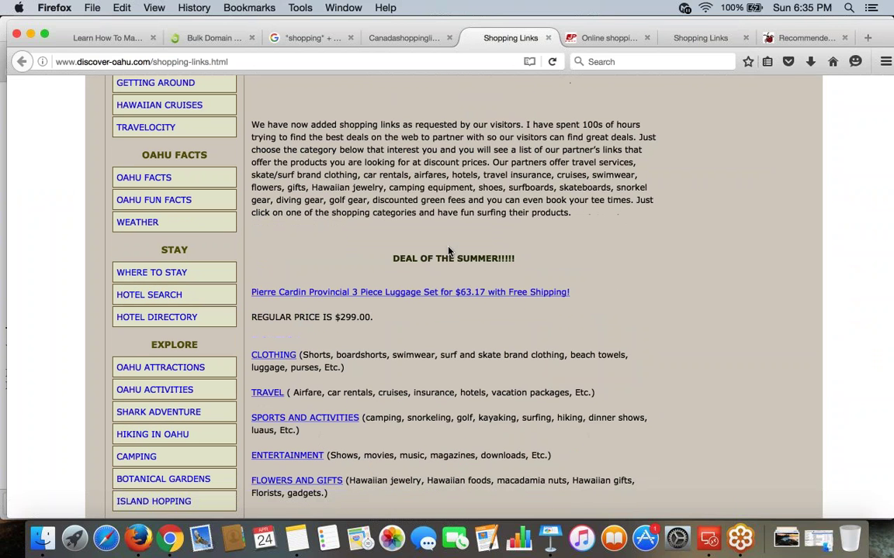
scroll(454, 294, "down", 1)
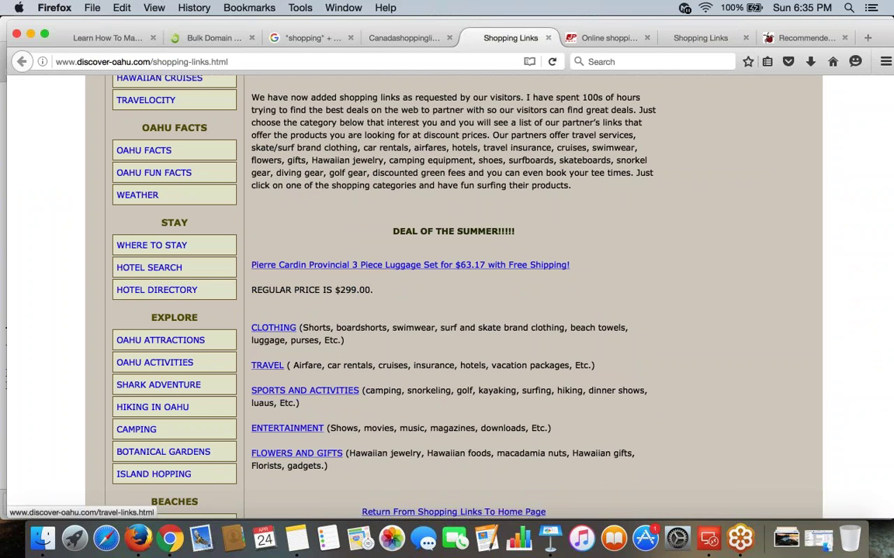
Examine the Japan Post, Beautybiz and LadyBug Shop pages for outgoing shopping links, then return to the Google results
key("ctrl+Tab")
scroll(450, 150, "down", 5)
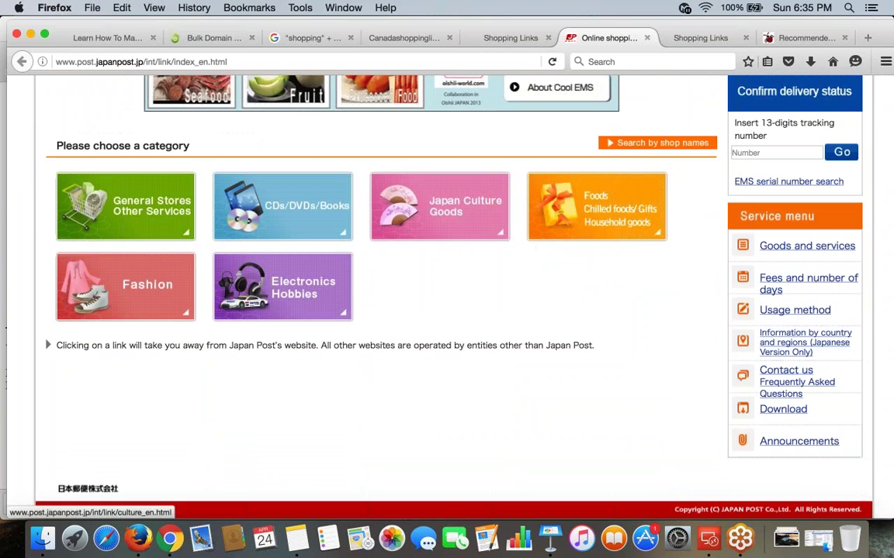
key("ctrl+Tab")
scroll(458, 279, "down", 5)
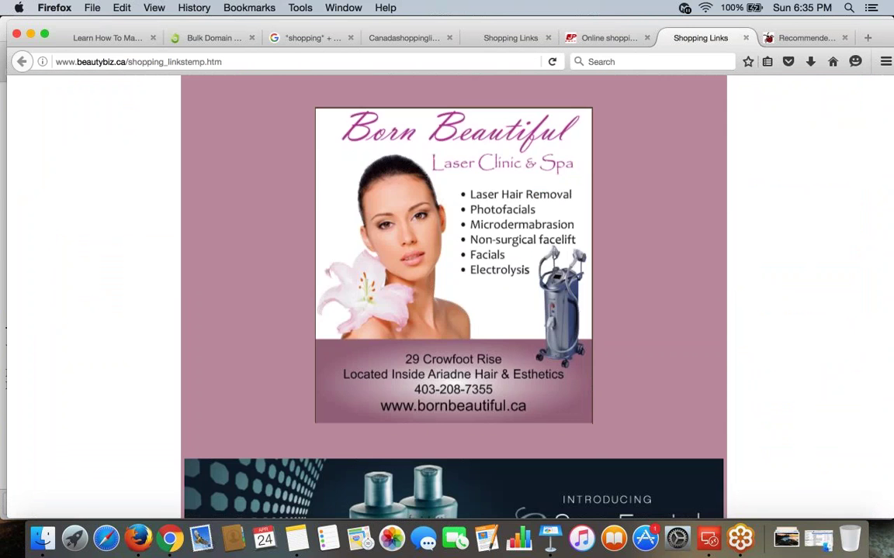
scroll(413, 248, "down", 10)
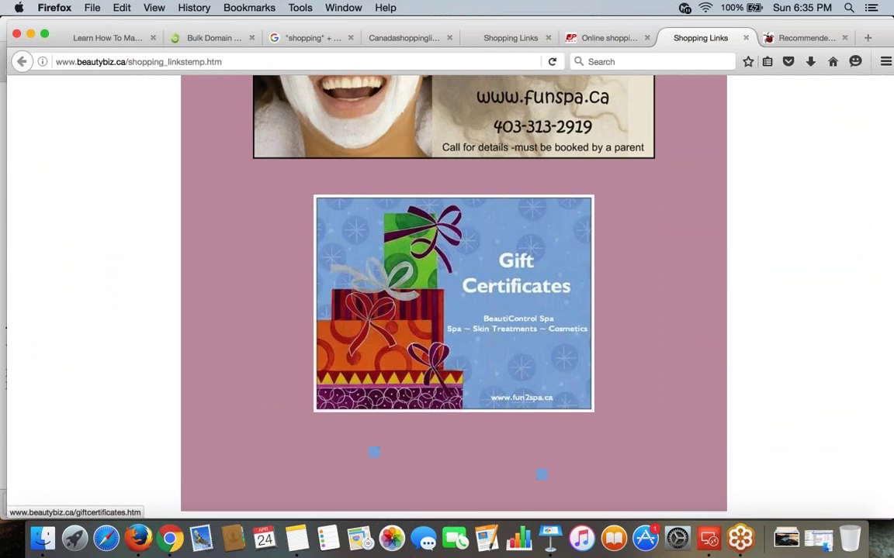
key("ctrl+Tab")
scroll(453, 302, "down", 10)
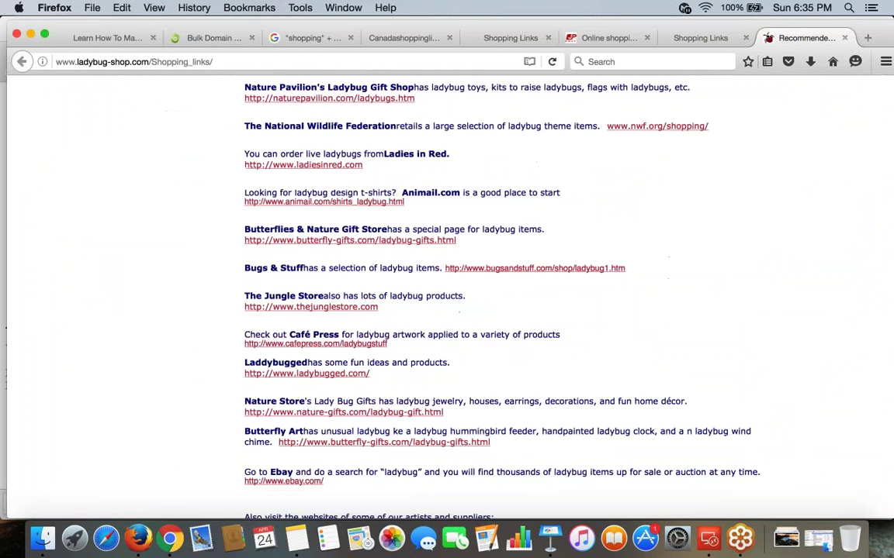
scroll(457, 295, "down", 5)
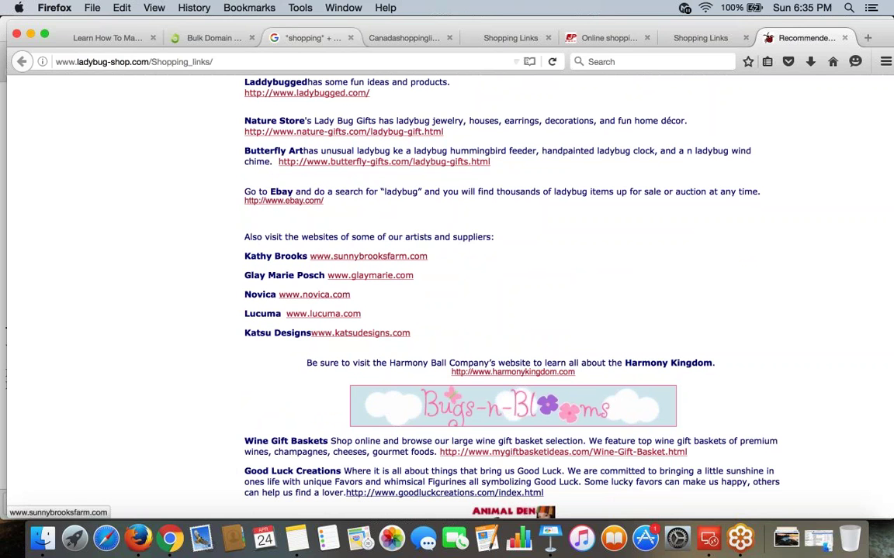
key("super+l")
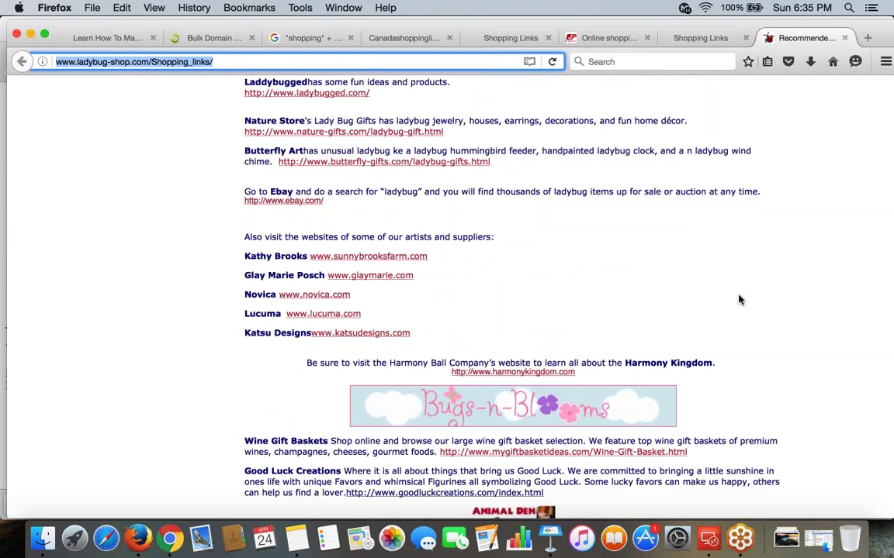
left_click(299, 37)
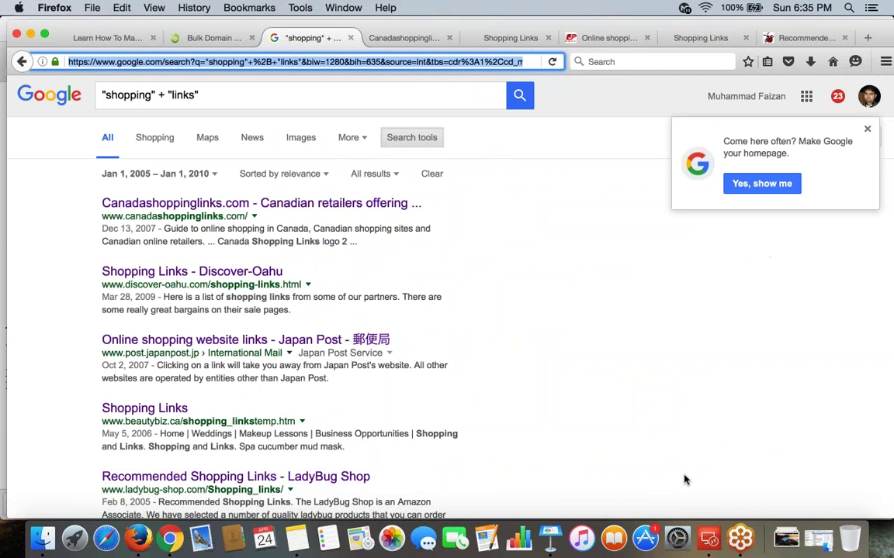
Switch to Chrome in the remote desktop session and search Google for "shopping" + "links", with both words in quotation marks
left_click(708, 538)
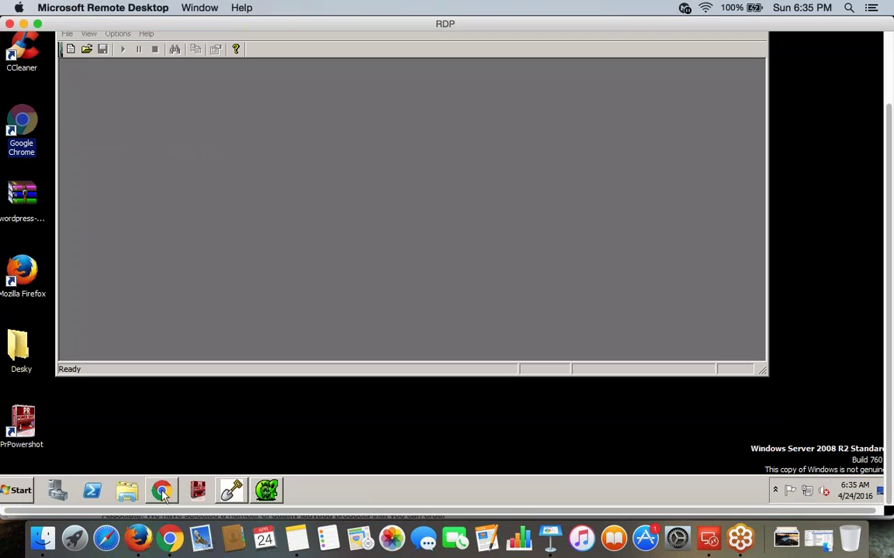
left_click(161, 492)
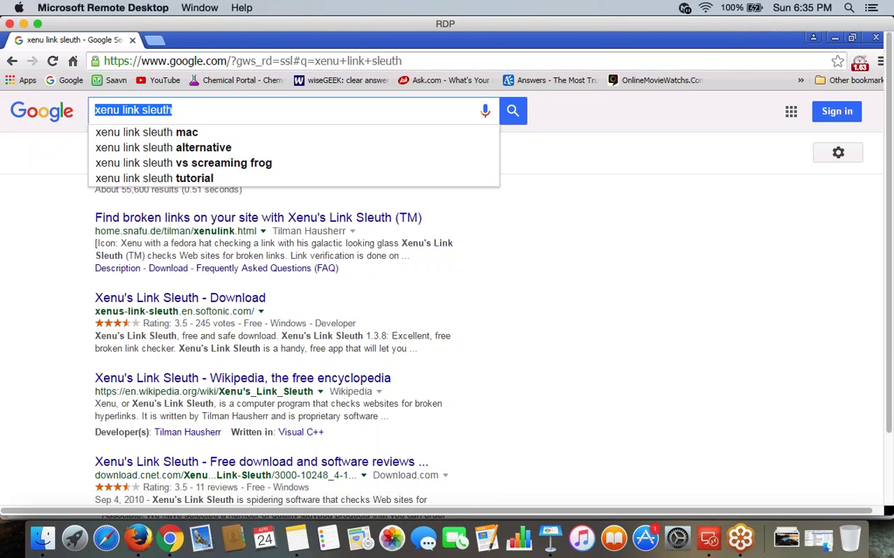
type("\"s")
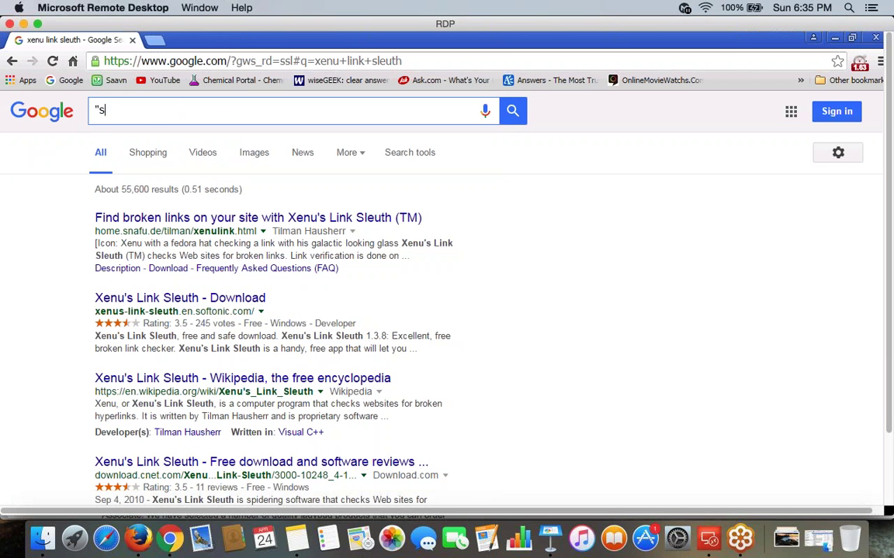
type("h")
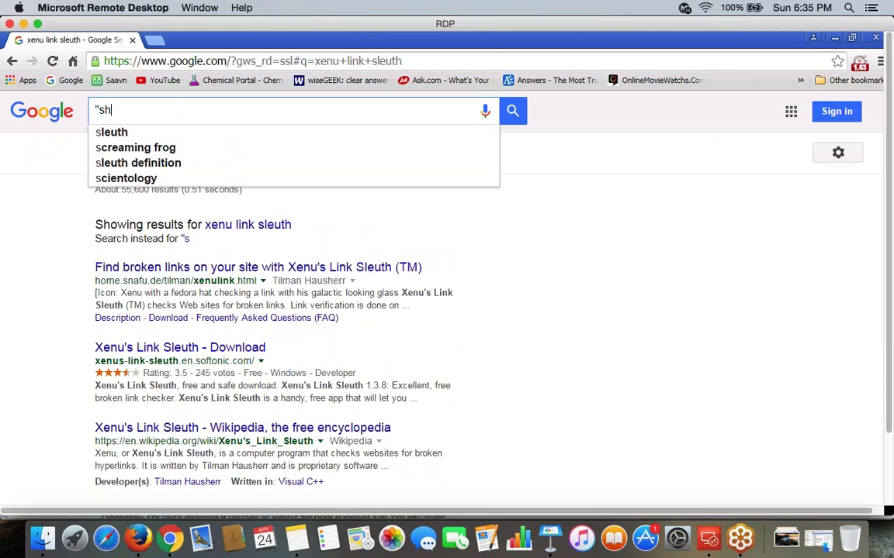
type("opping\" + links")
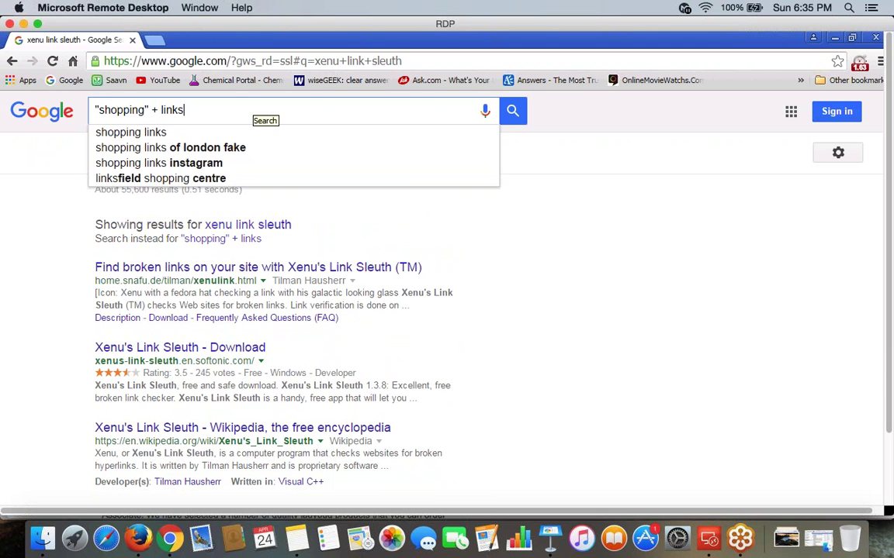
type("\"")
left_click(162, 109)
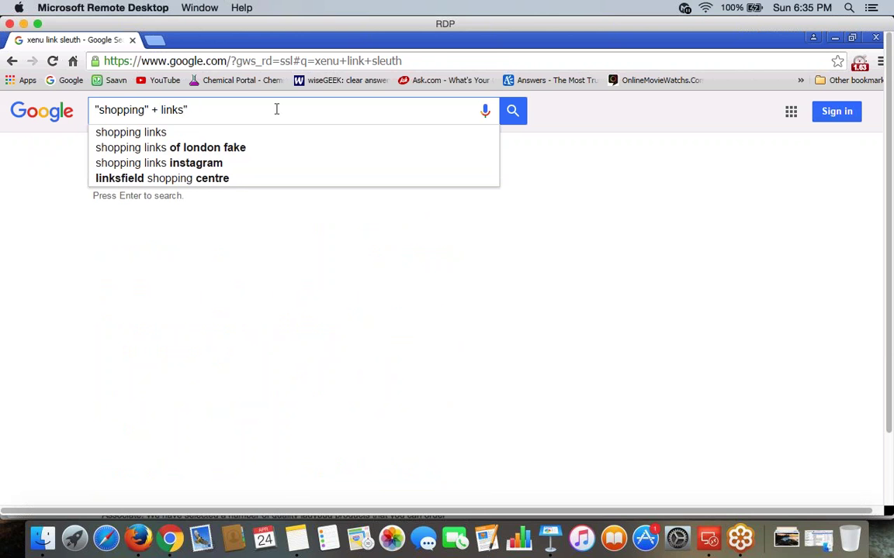
type("\"")
left_click(513, 110)
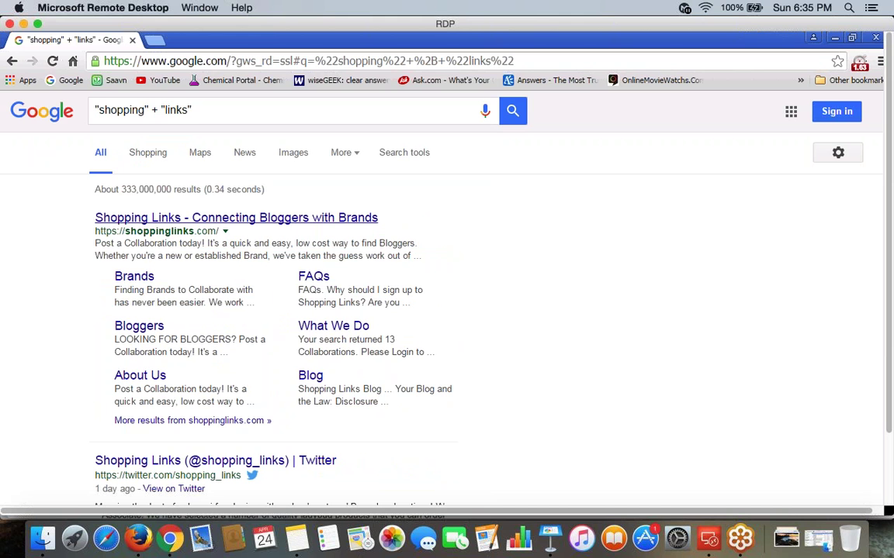
Restrict the remote Chrome search results to a custom date range from 01/01/2005 to 01/01/2010
left_click(411, 154)
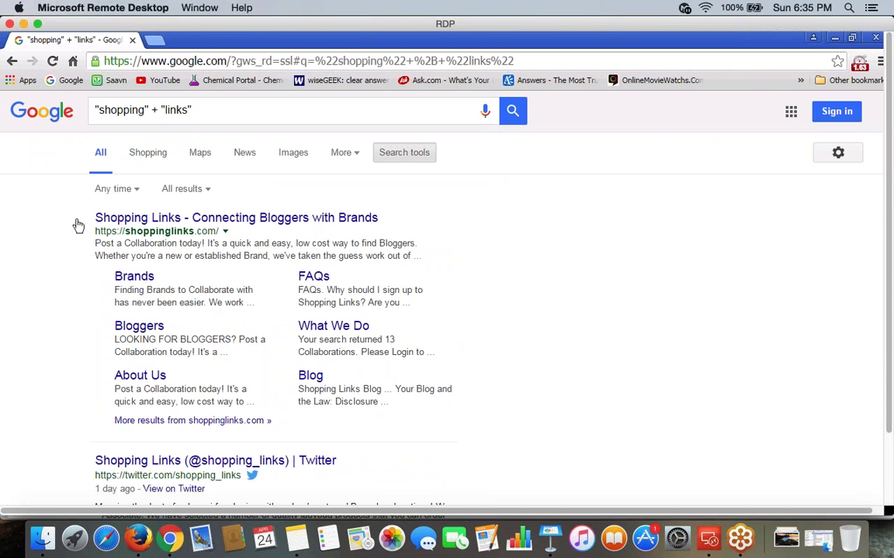
left_click(103, 188)
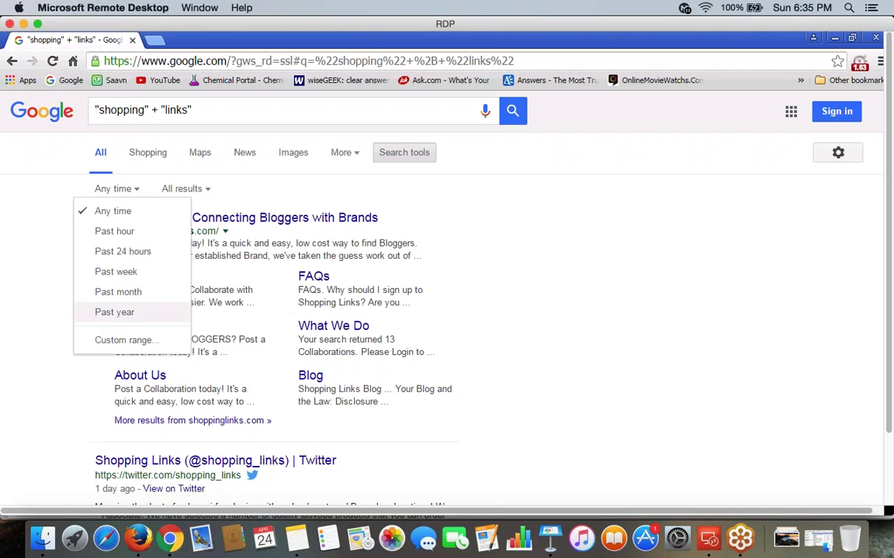
left_click(117, 340)
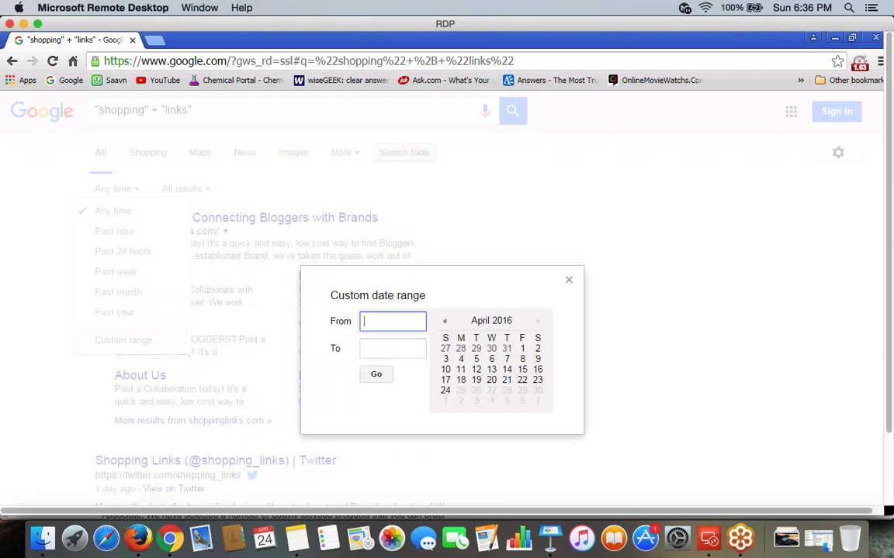
type("01/01/2005")
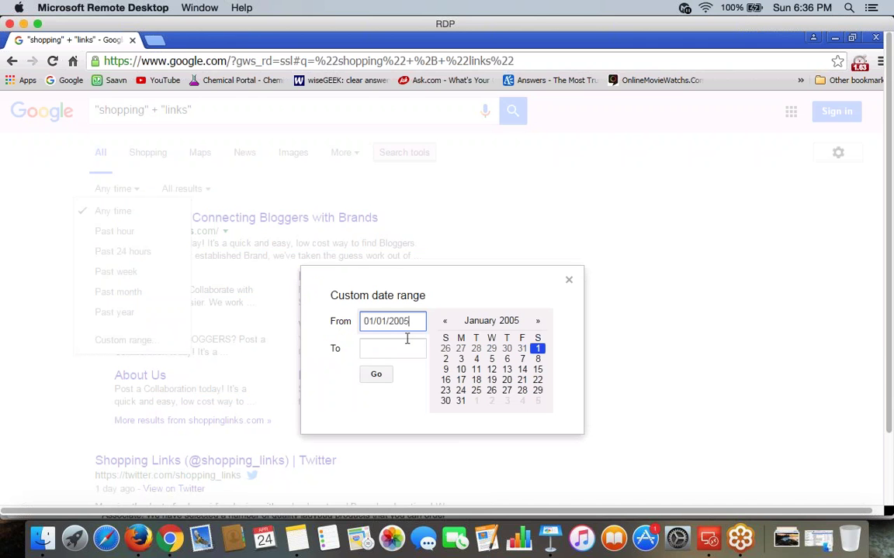
key("Tab")
type("01/01")
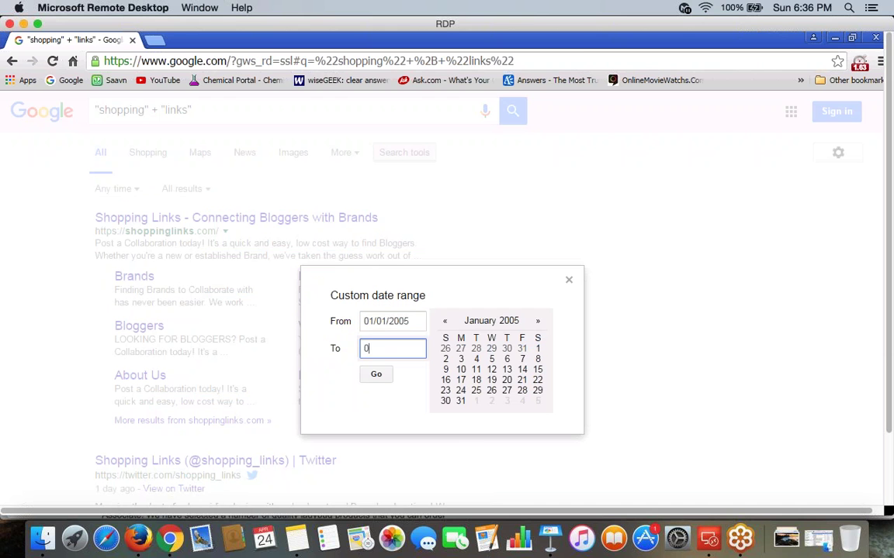
type("/2010")
left_click(375, 374)
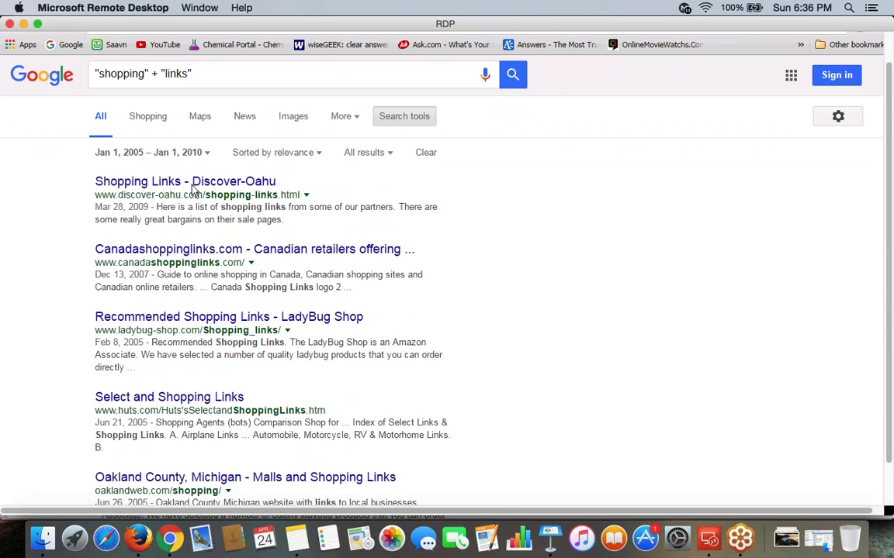
Open the Discover-Oahu and Canadashoppinglinks.com search results in separate new tabs
scroll(194, 191, "down", 3)
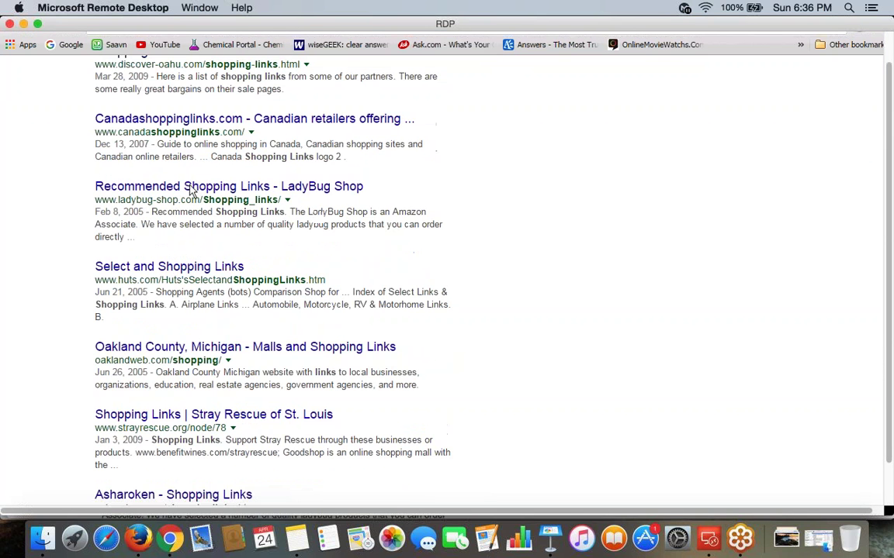
scroll(190, 194, "down", 2)
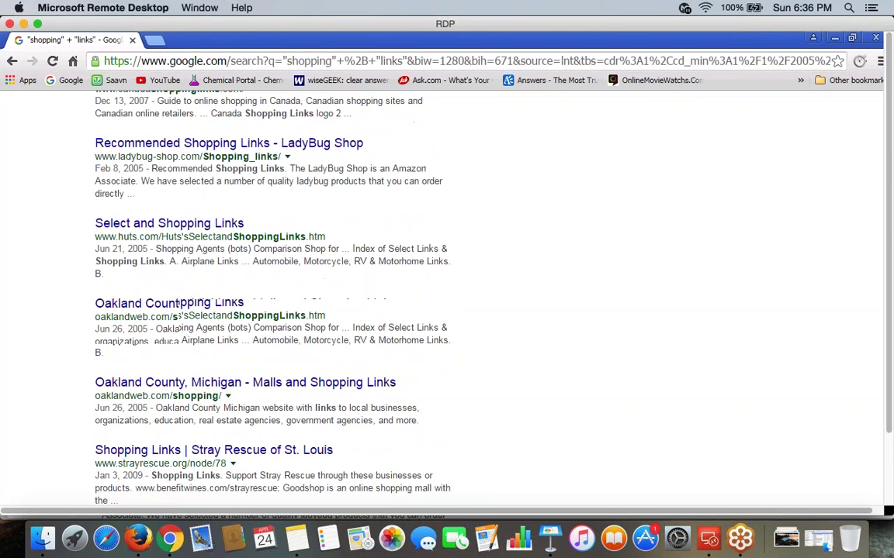
scroll(224, 208, "down", 1)
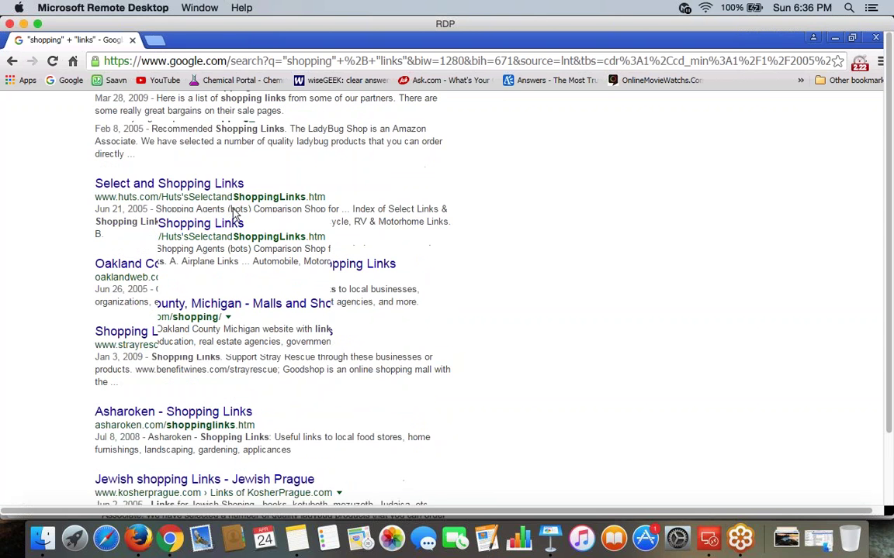
right_click(160, 208)
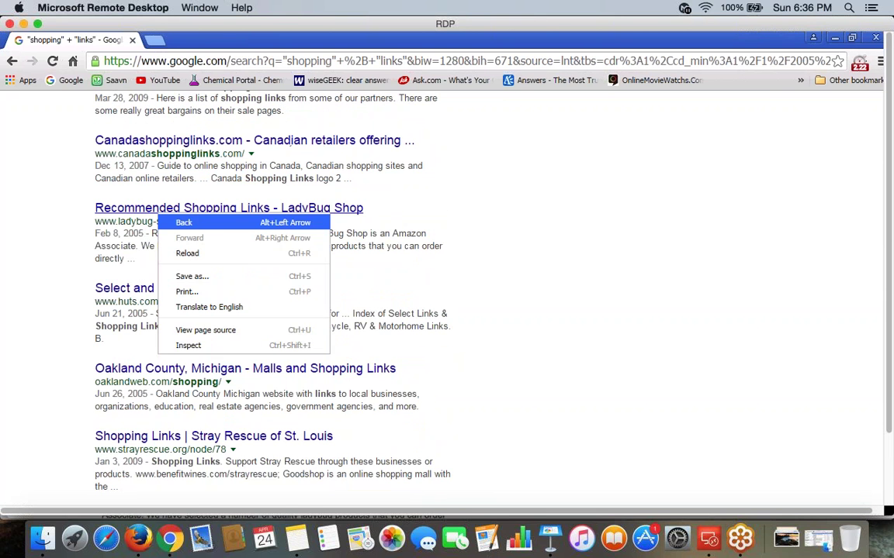
key("Escape")
scroll(161, 208, "up", 1)
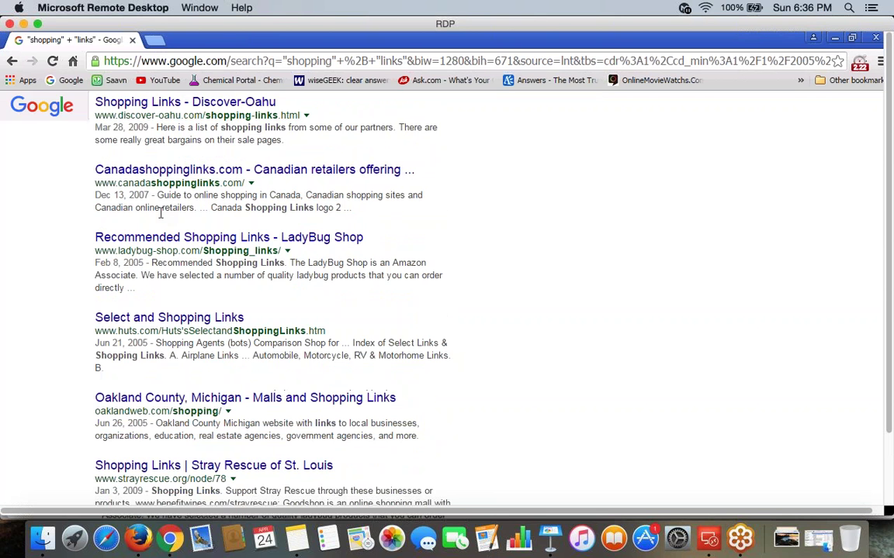
scroll(161, 214, "up", 3)
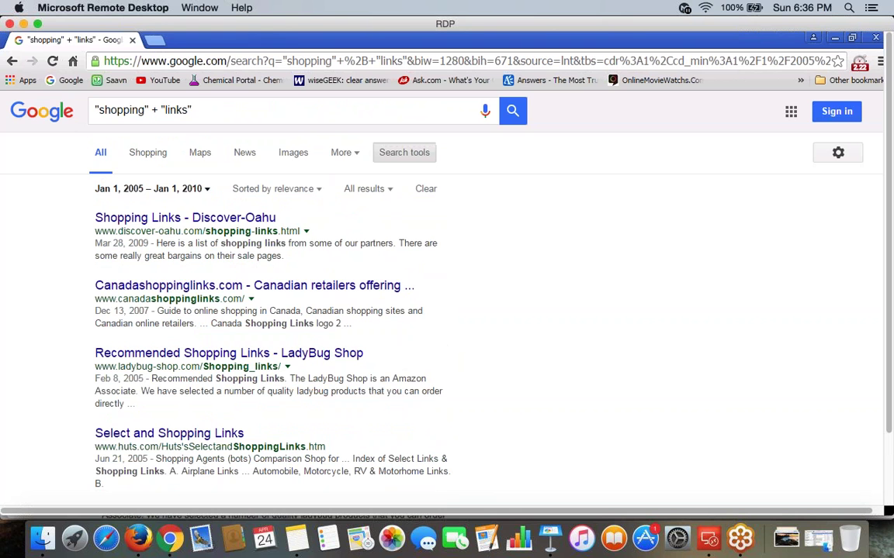
right_click(151, 219)
left_click(181, 227)
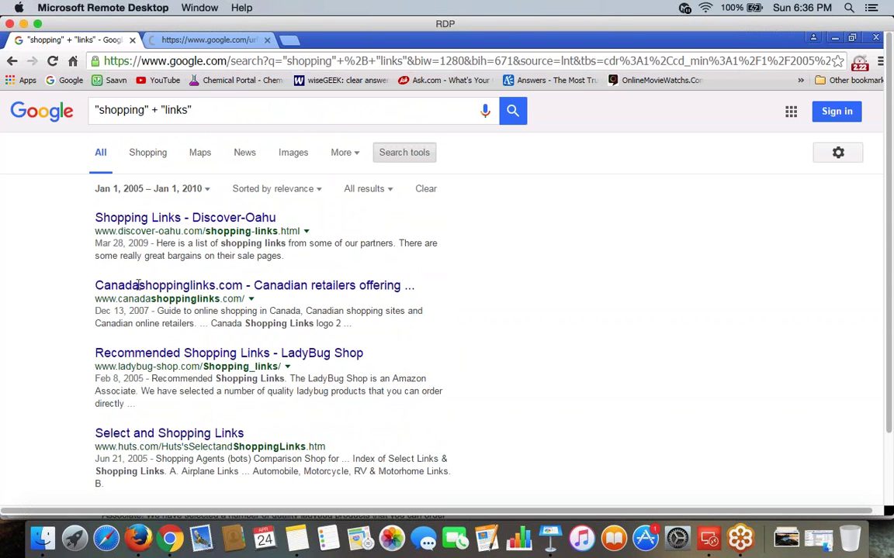
right_click(137, 287)
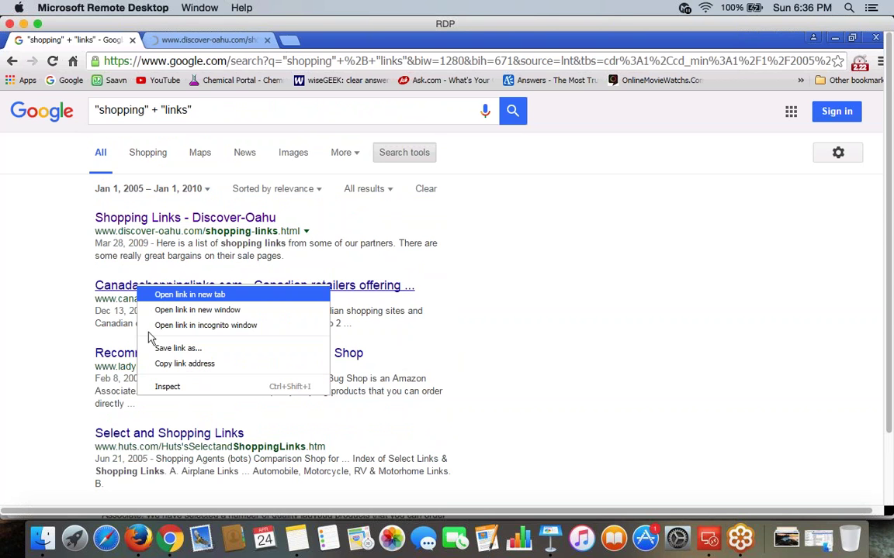
left_click(172, 295)
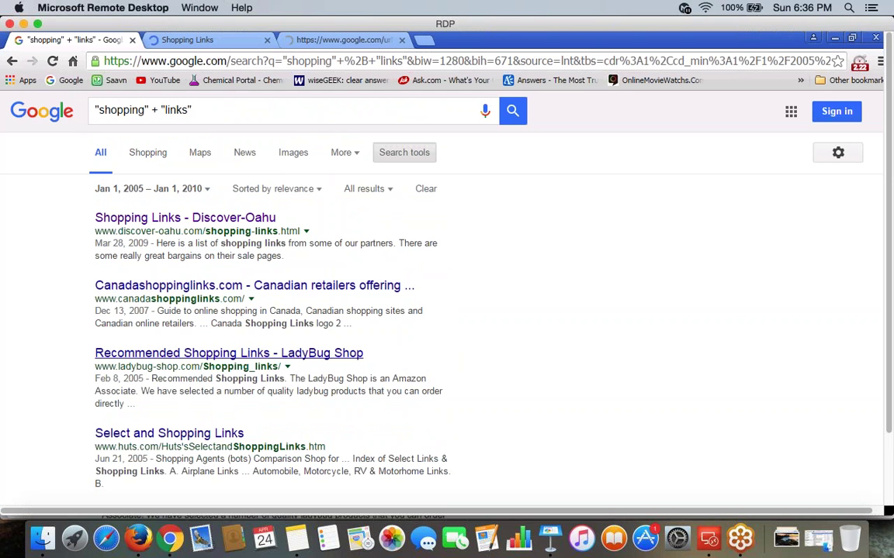
Open the LadyBug Shop result in a new tab and the Select and Shopping Links result in the current tab
right_click(137, 355)
left_click(147, 362)
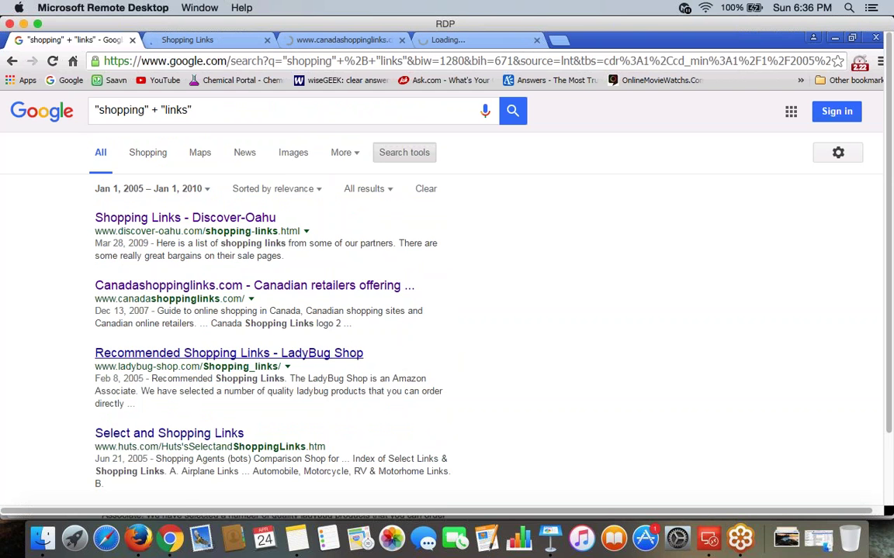
right_click(127, 432)
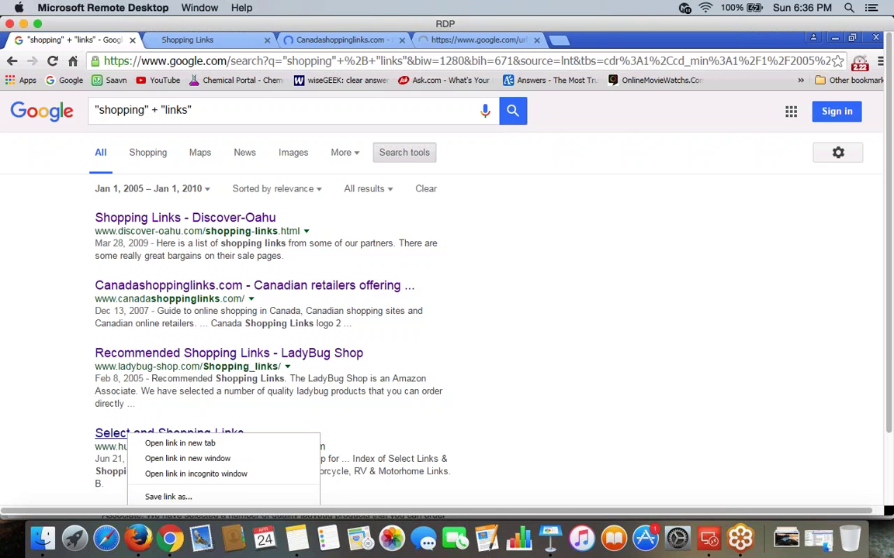
left_click(129, 434)
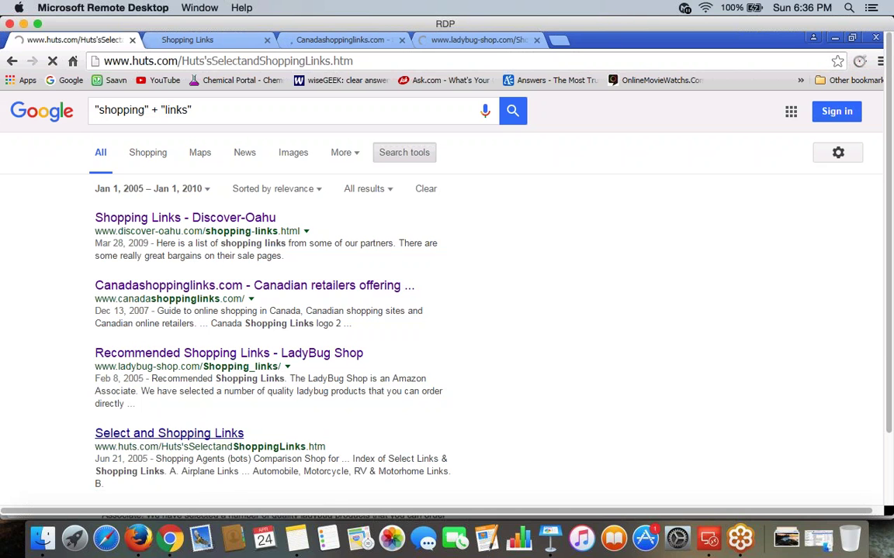
Examine the Discover-Oahu shopping links page for outgoing links, then close its tab
key("ctrl+Tab")
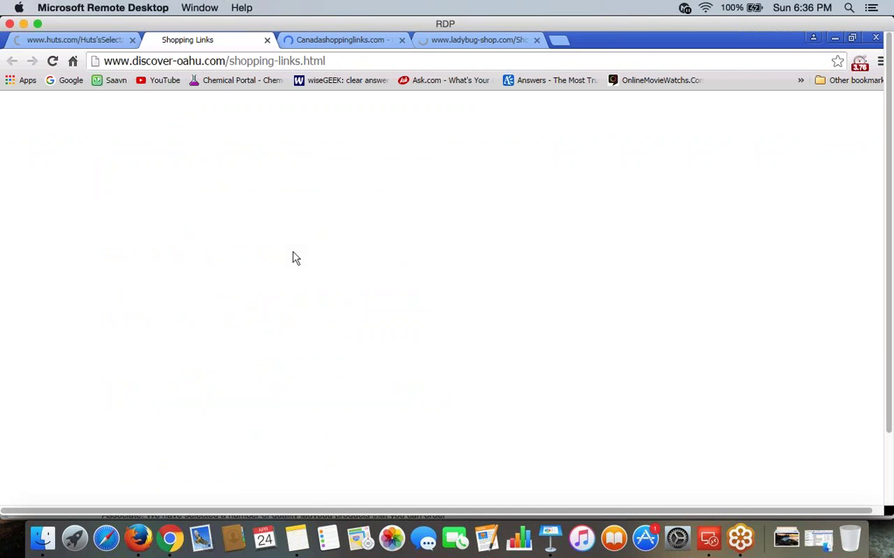
scroll(335, 280, "down", 3)
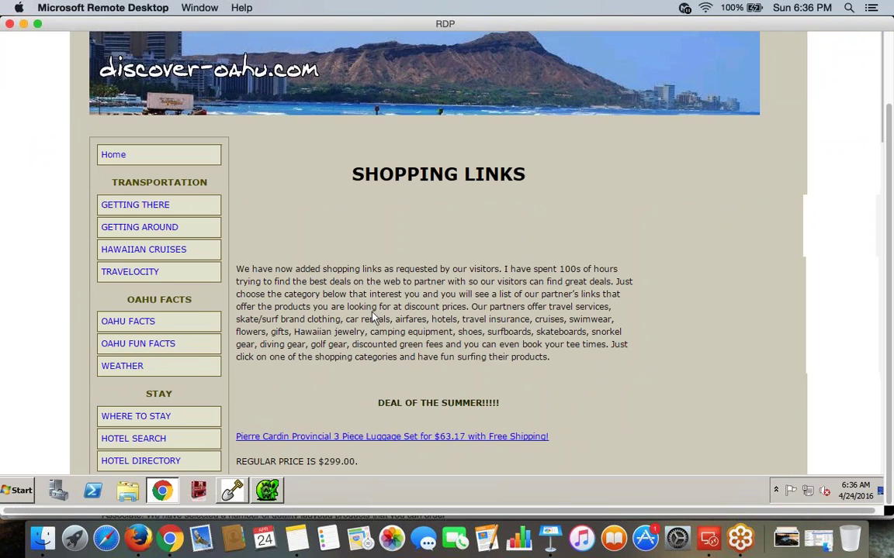
scroll(257, 112, "up", 3)
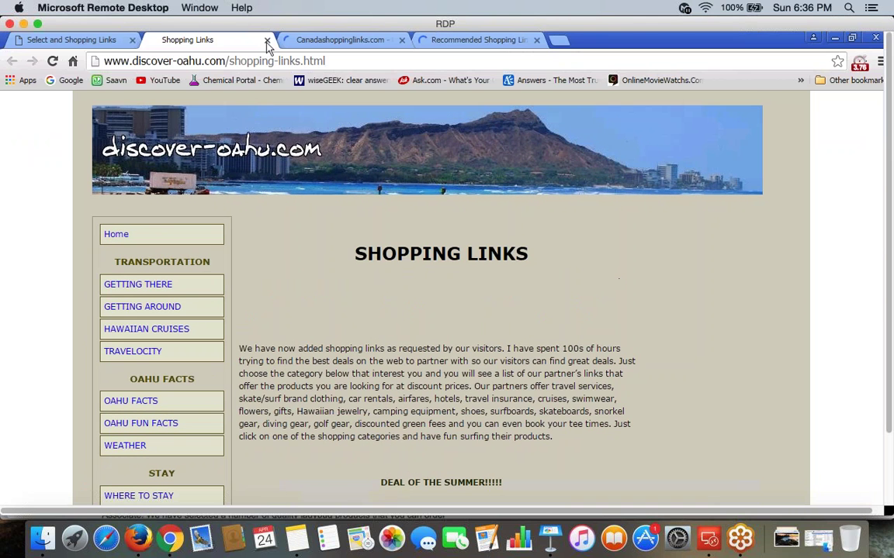
scroll(442, 310, "down", 5)
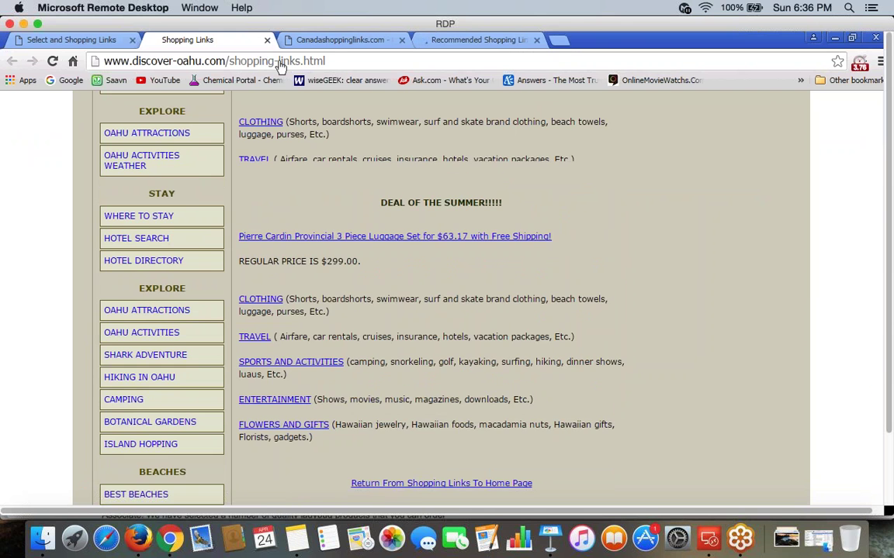
left_click(267, 40)
Examine the Canadashoppinglinks.com page for outgoing shopping links, then close its tab
scroll(302, 239, "down", 5)
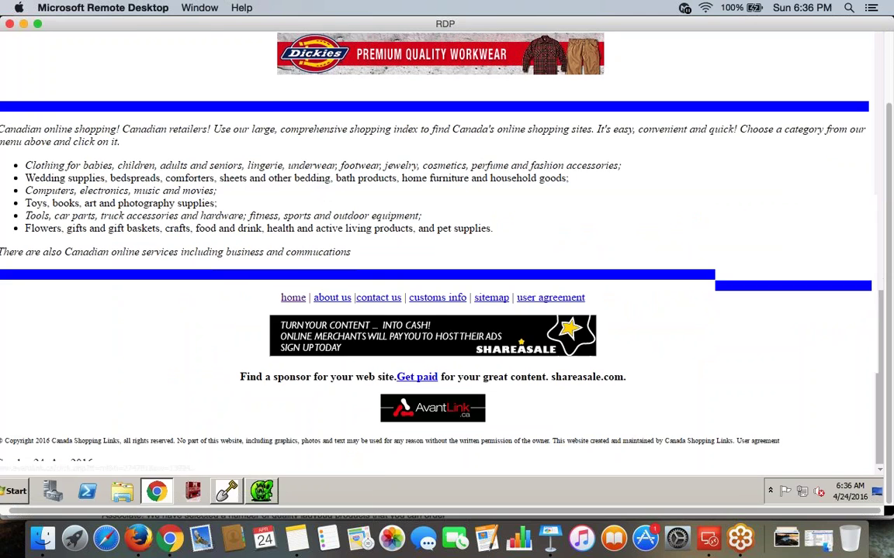
scroll(295, 116, "up", 3)
scroll(264, 47, "up", 3)
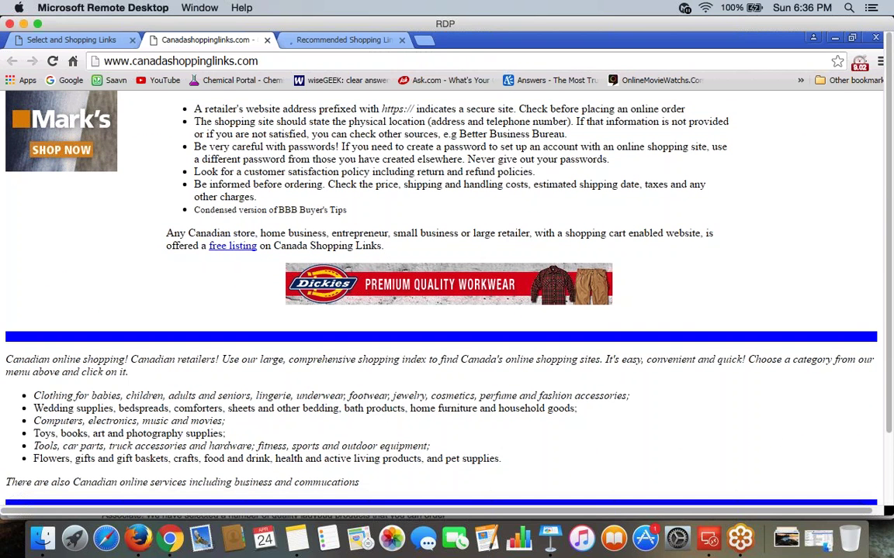
scroll(443, 302, "up", 5)
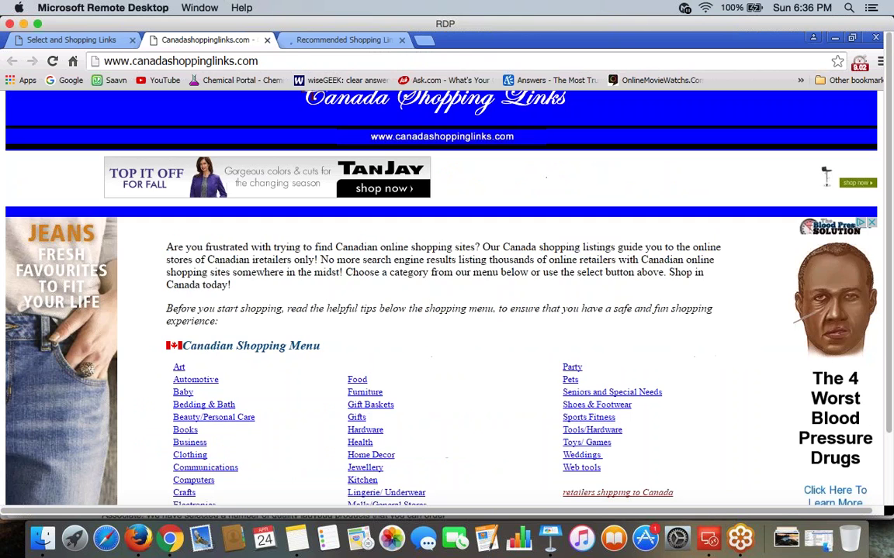
left_click(267, 39)
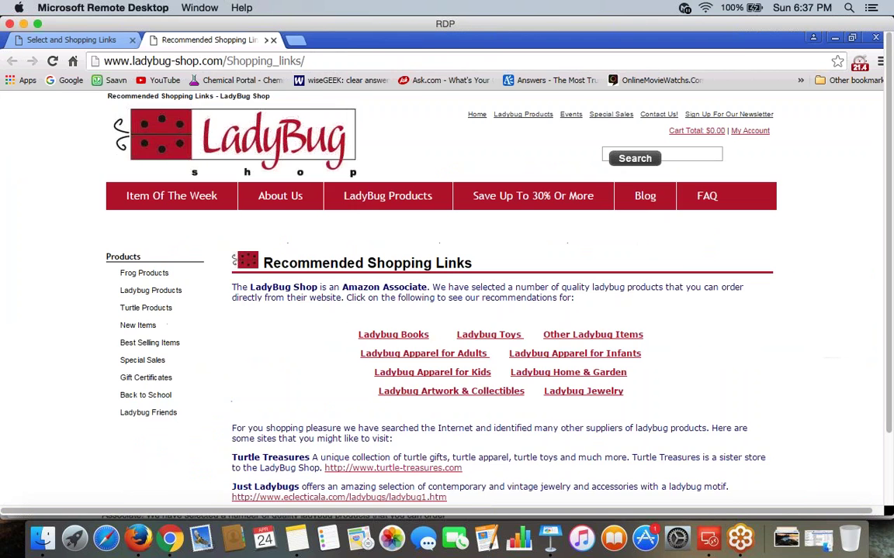
Examine the LadyBug Shop Recommended Shopping Links page for its list of outgoing supplier links
scroll(349, 315, "down", 3)
scroll(292, 169, "down", 12)
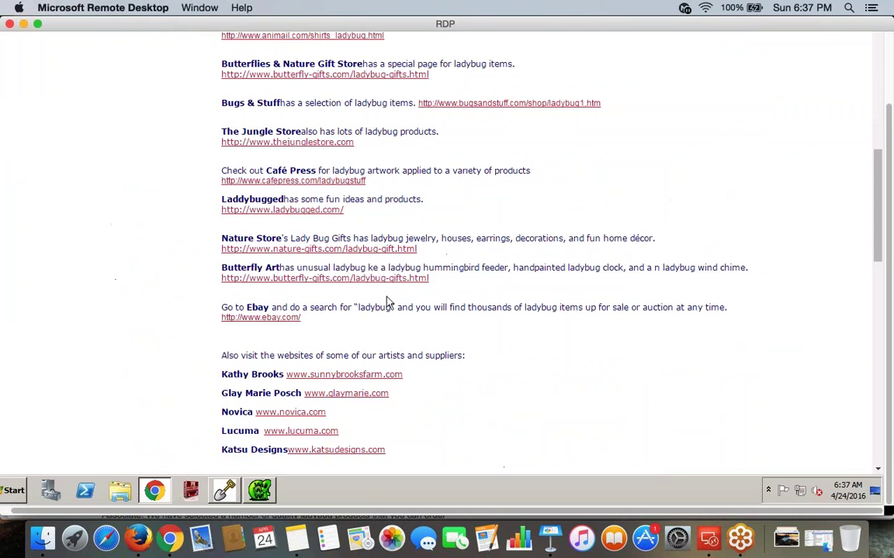
scroll(248, 94, "down", 10)
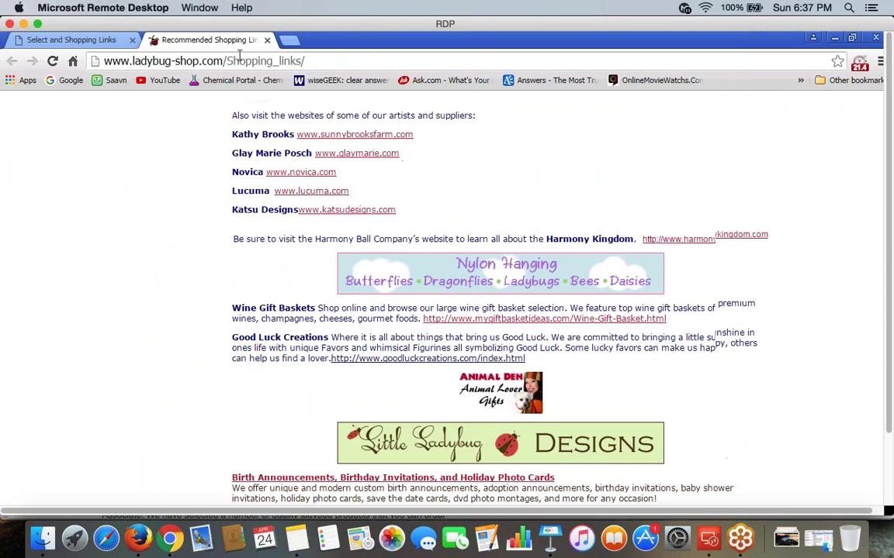
scroll(309, 233, "up", 20)
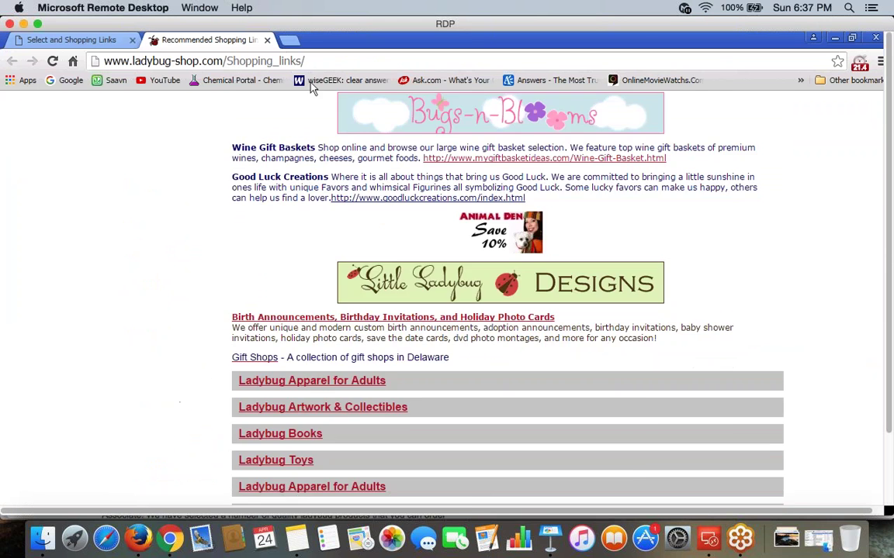
Copy the web address of the LadyBug Shop Recommended Shopping Links page
left_click(309, 61)
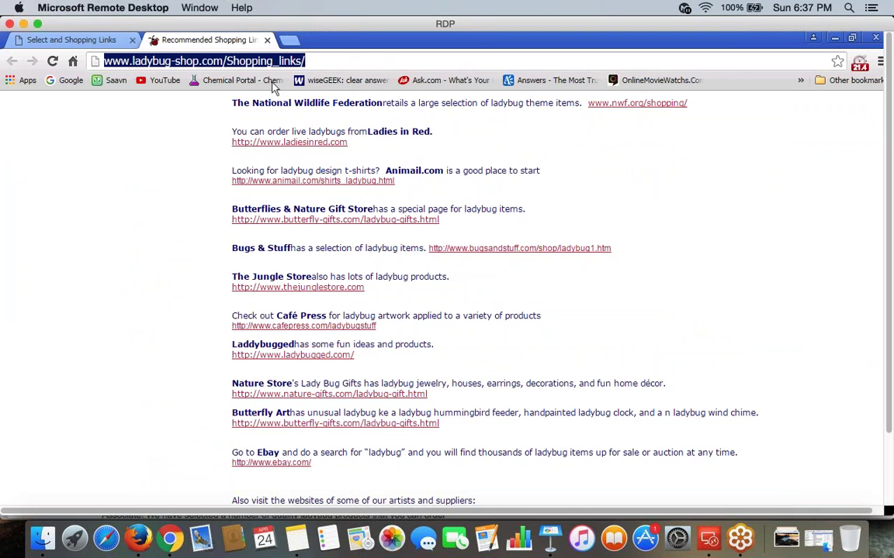
key("super")
left_click(312, 61)
left_click_drag(312, 61, 74, 63)
key("ctrl+c")
scroll(155, 372, "down", 10)
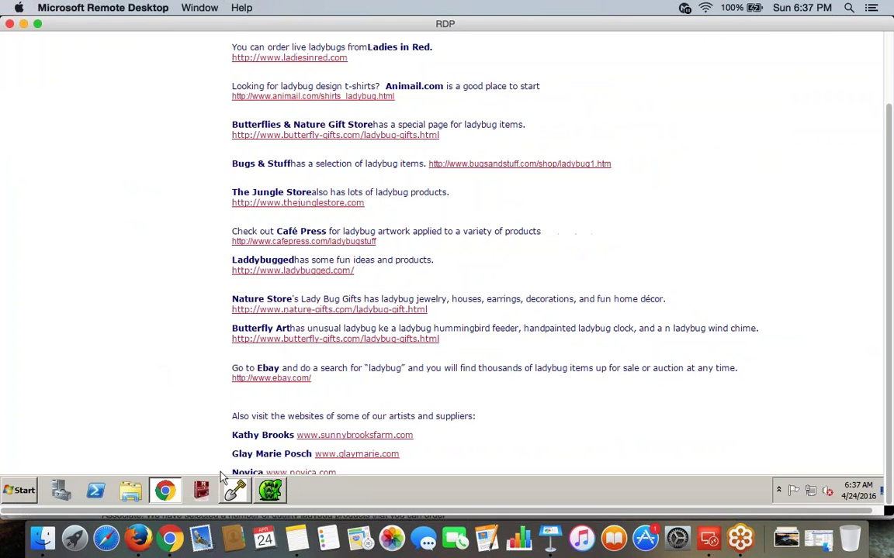
left_click(271, 490)
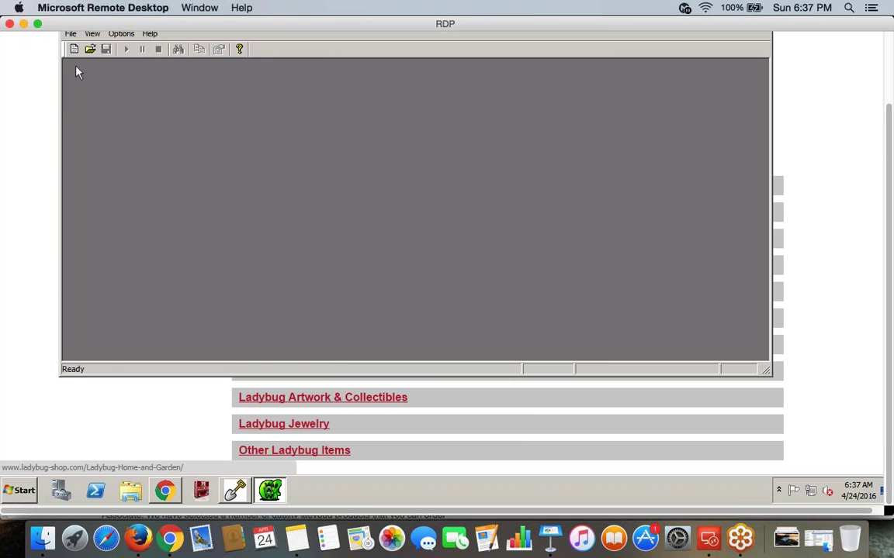
left_click(71, 33)
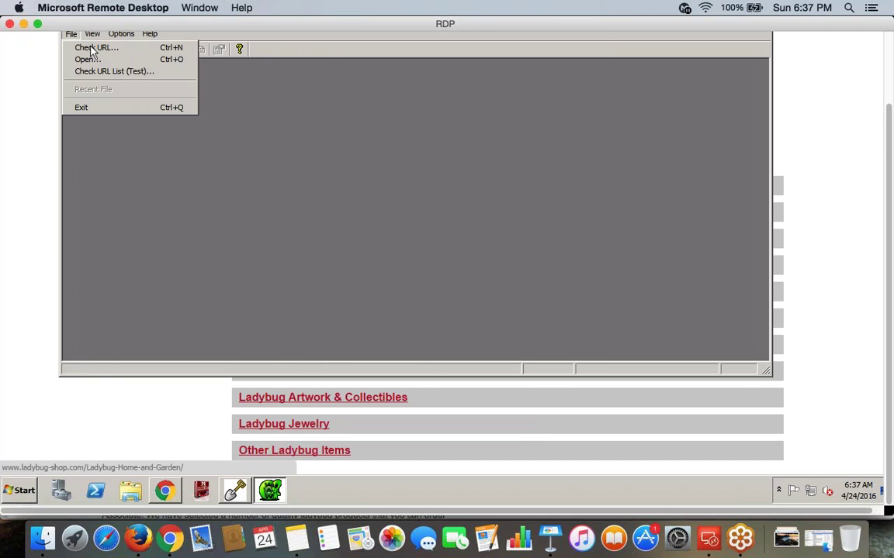
left_click(92, 46)
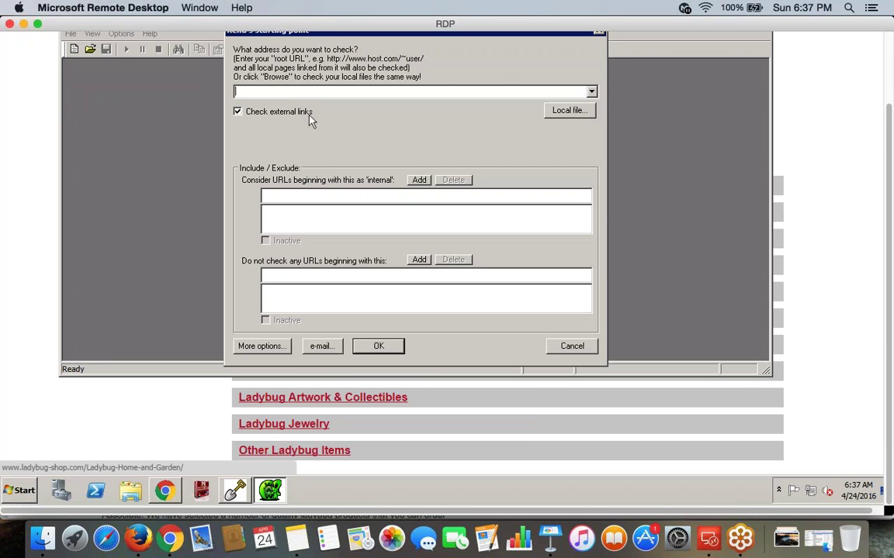
key("ctrl+v")
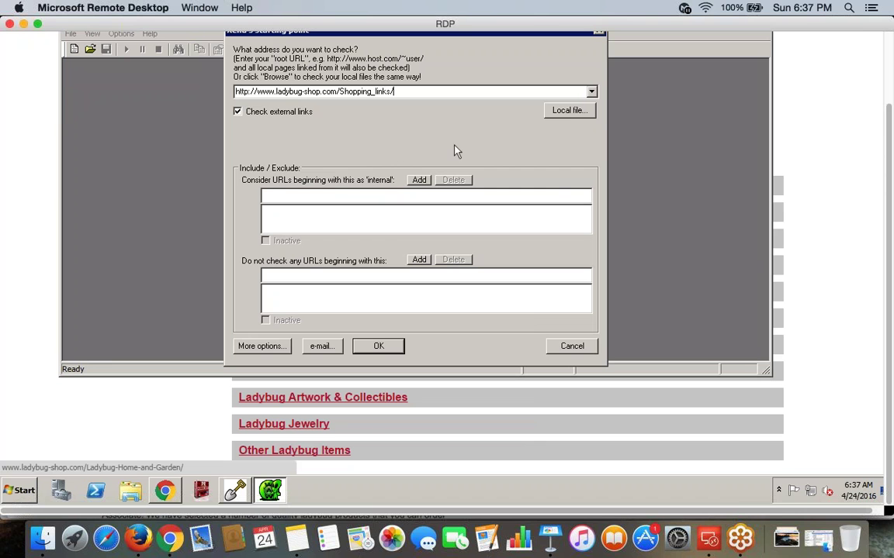
left_click(378, 346)
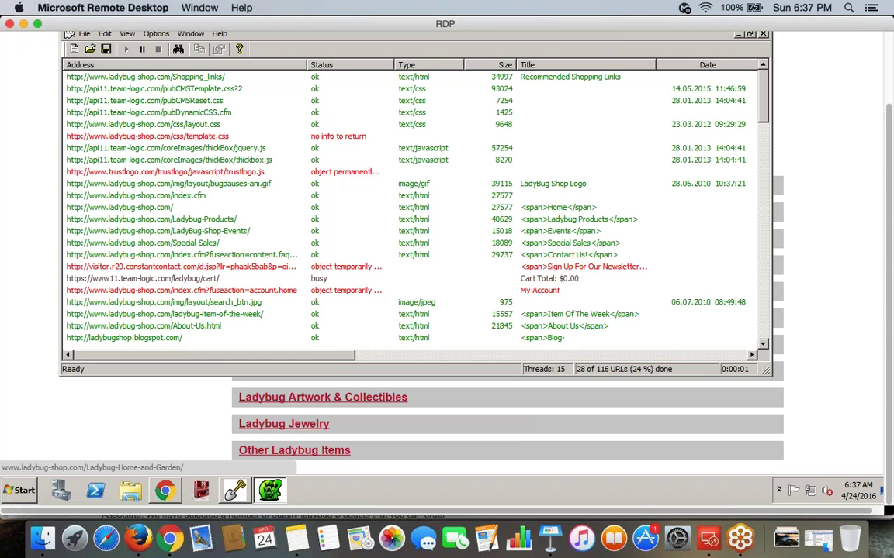
scroll(638, 220, "up", 5)
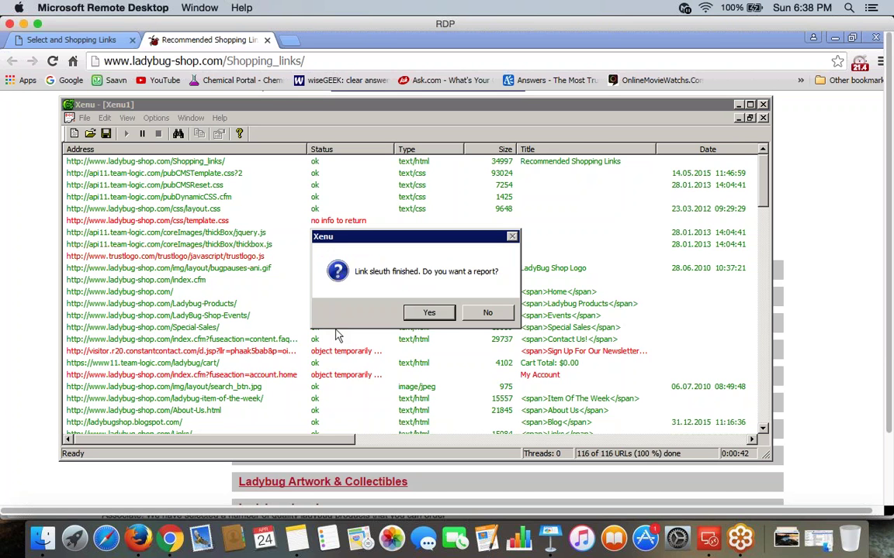
left_click(489, 314)
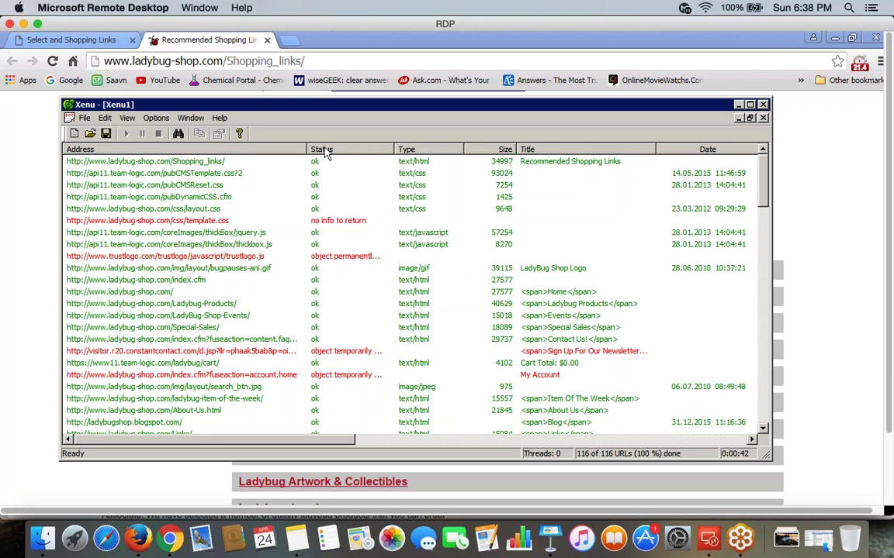
left_click(324, 151)
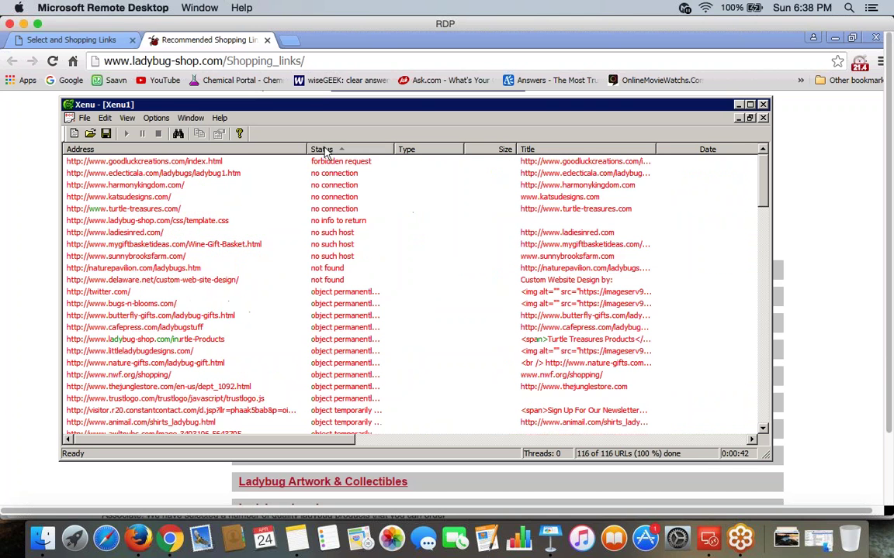
left_click(322, 233)
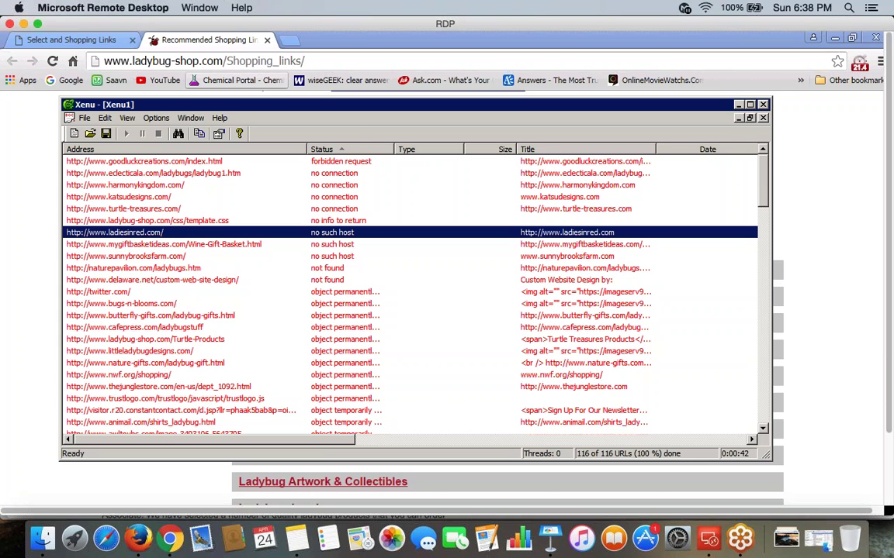
Open Dynadot's Bulk Domain Search page in a new browser tab and choose the option for complete domain names with TLDs
left_click(237, 82)
key("ctrl+t")
type("dynad")
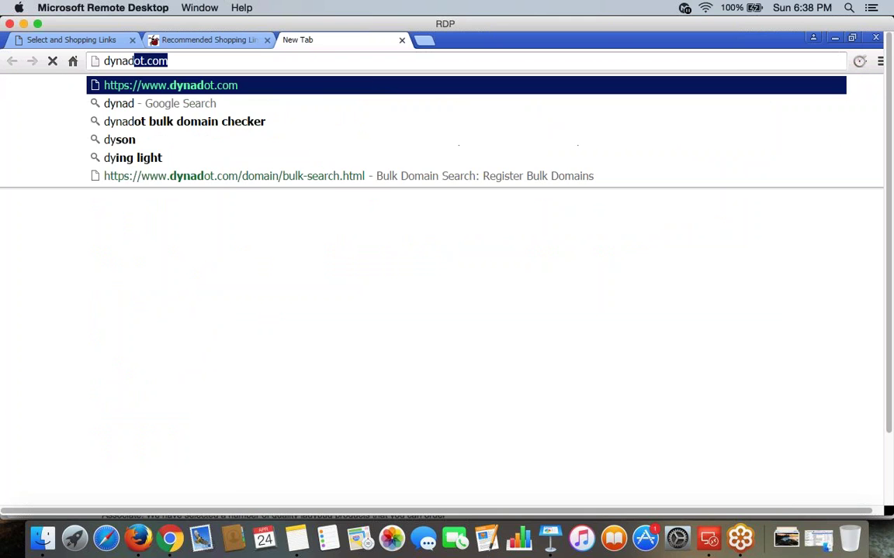
type("ot.")
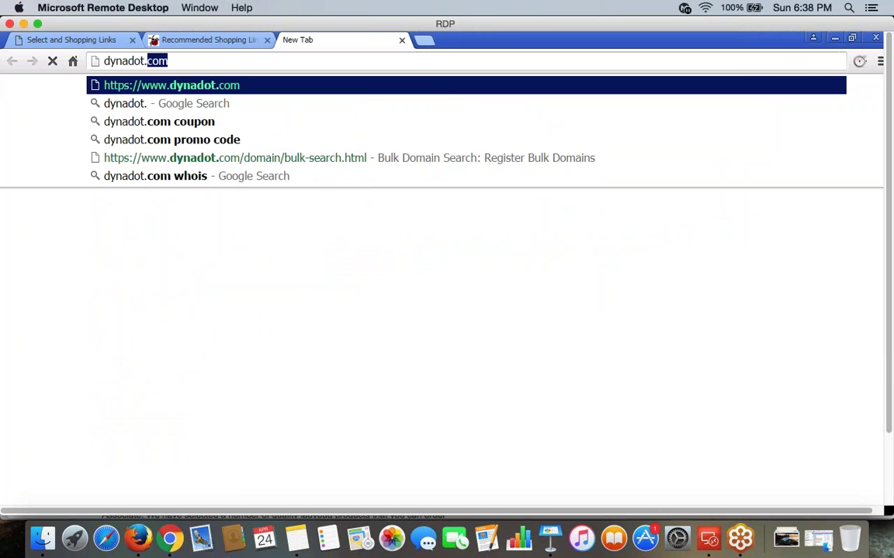
left_click(315, 159)
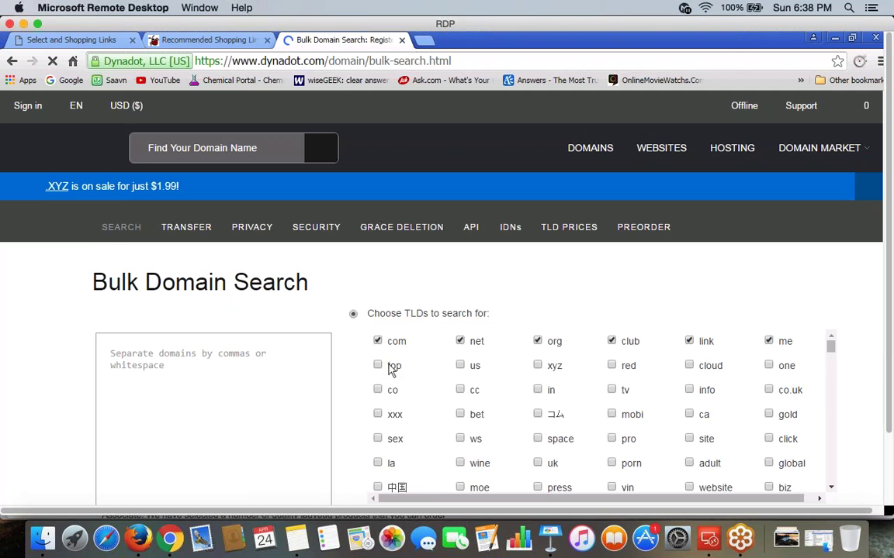
scroll(389, 359, "down", 5)
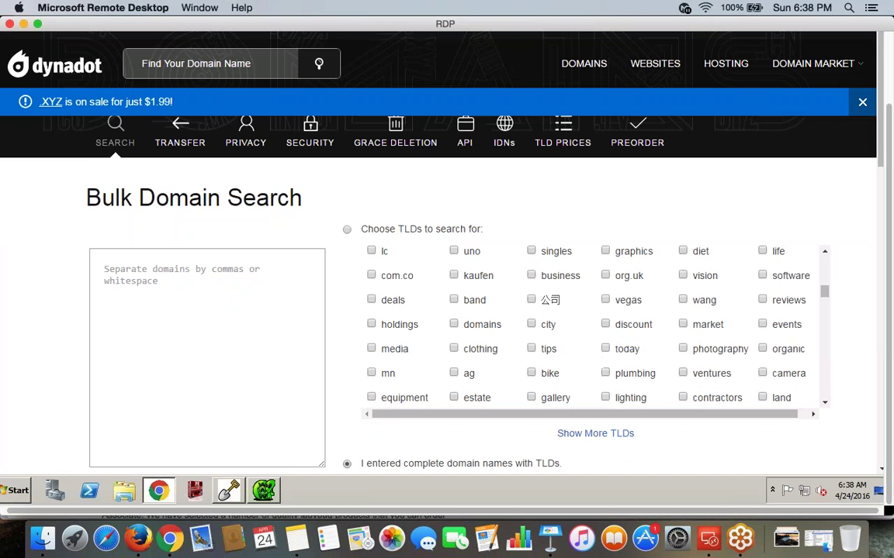
left_click(234, 395)
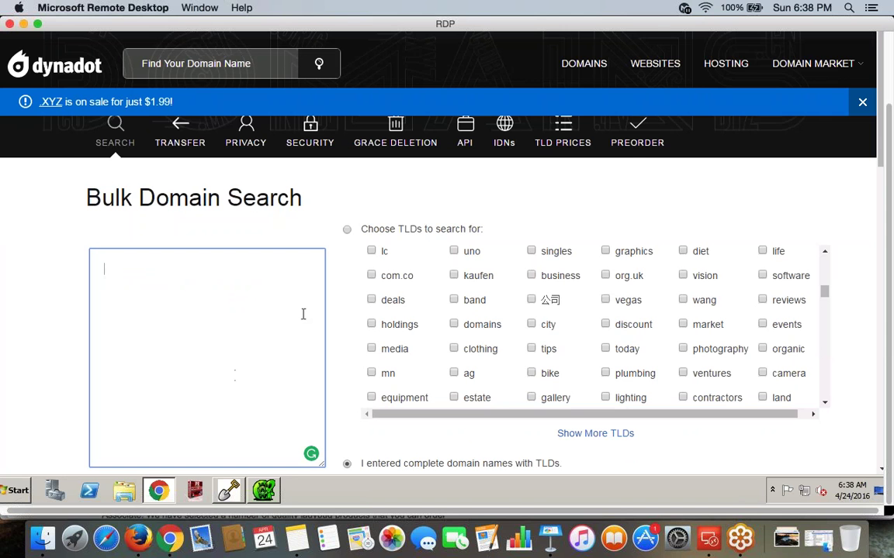
key("alt+Tab")
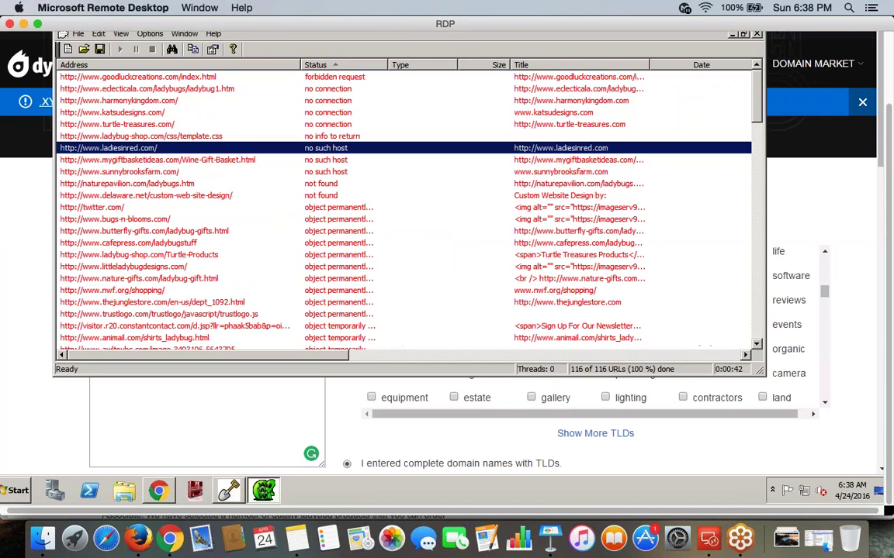
right_click(168, 155)
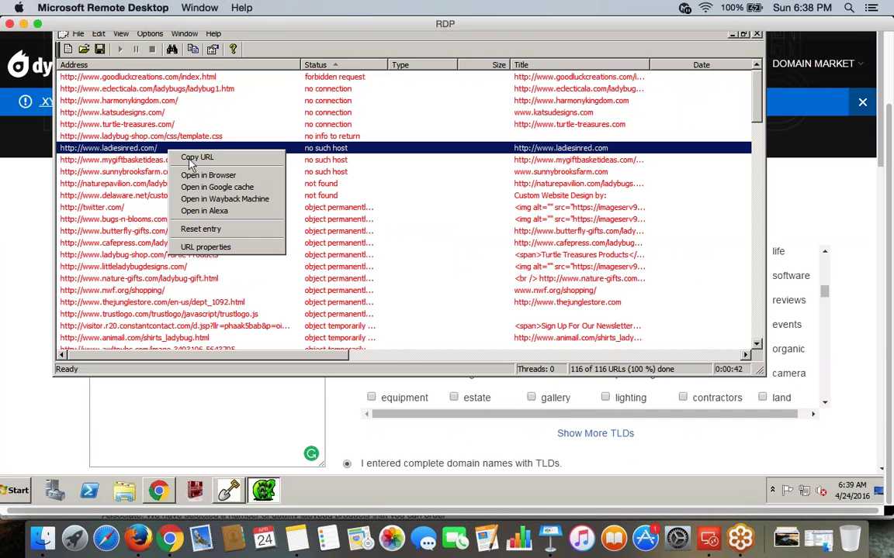
left_click(174, 146)
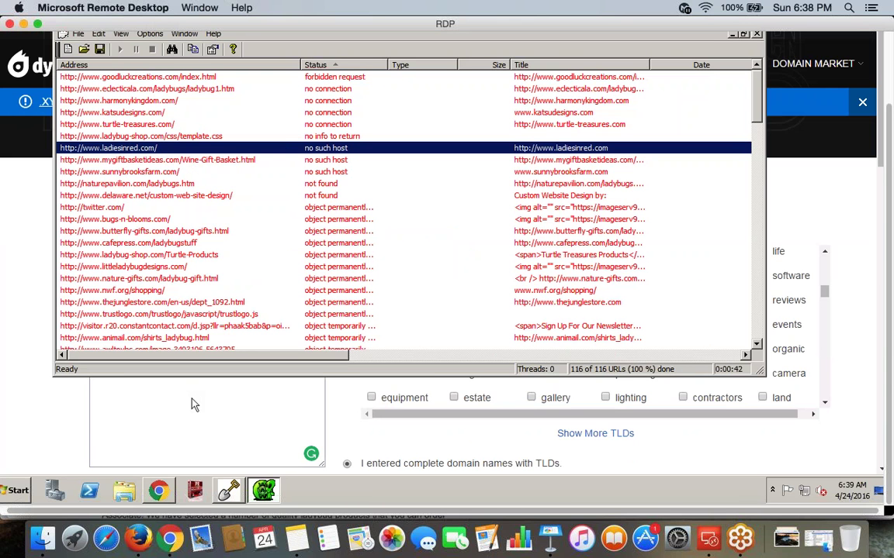
left_click(206, 419)
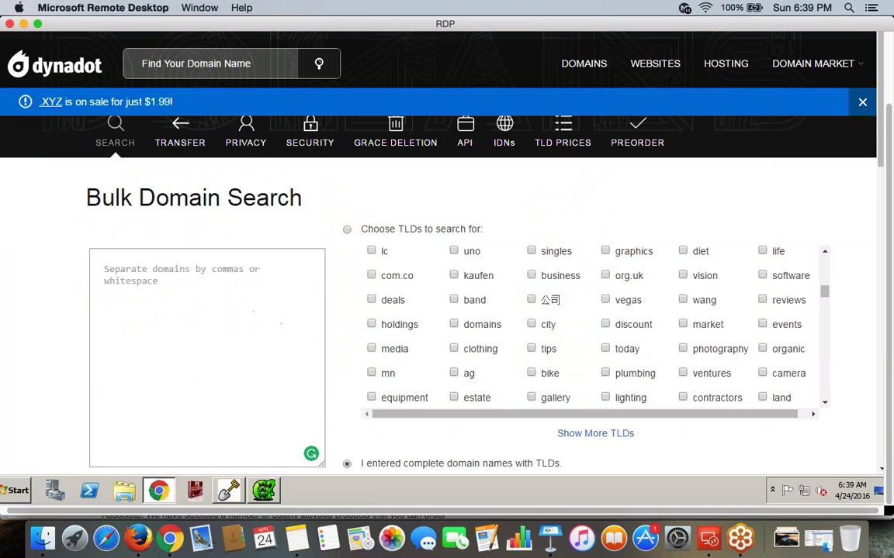
type("v")
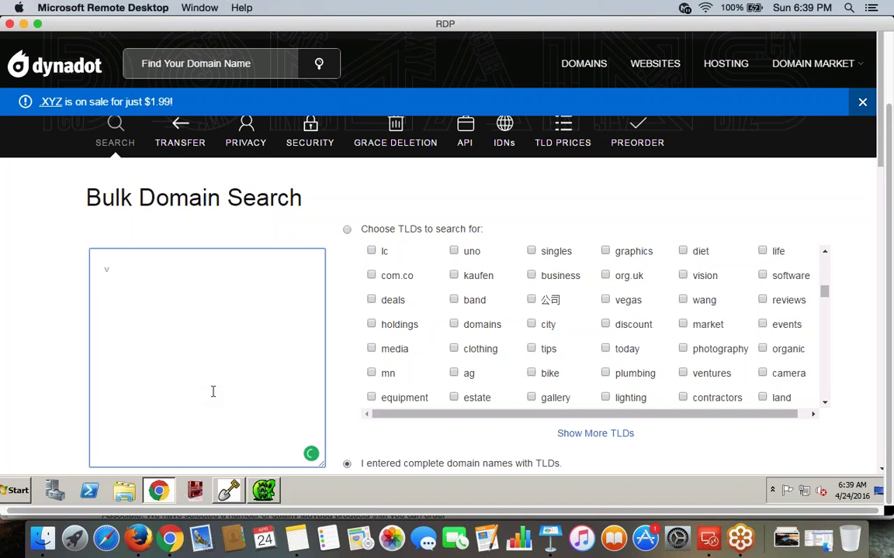
key("BackSpace")
type("http://www.ladiesinred.com/")
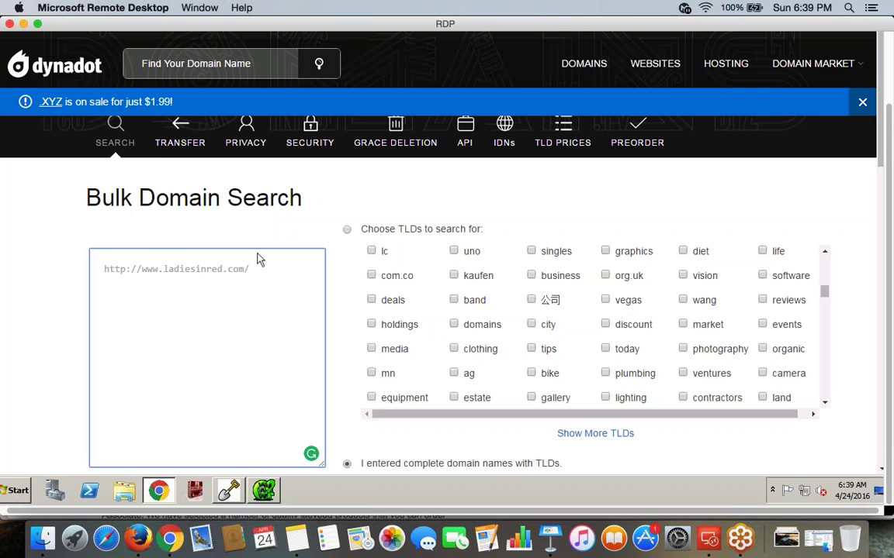
key("alt+Tab")
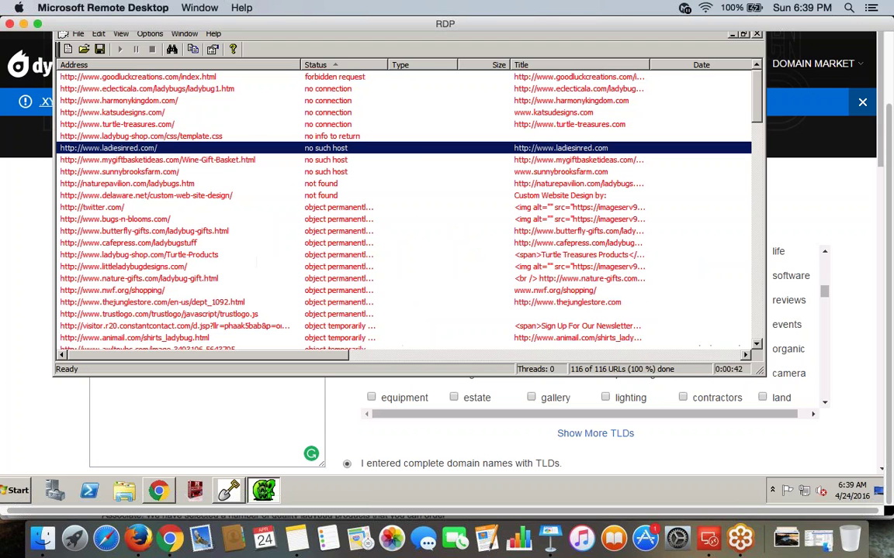
left_click(197, 161)
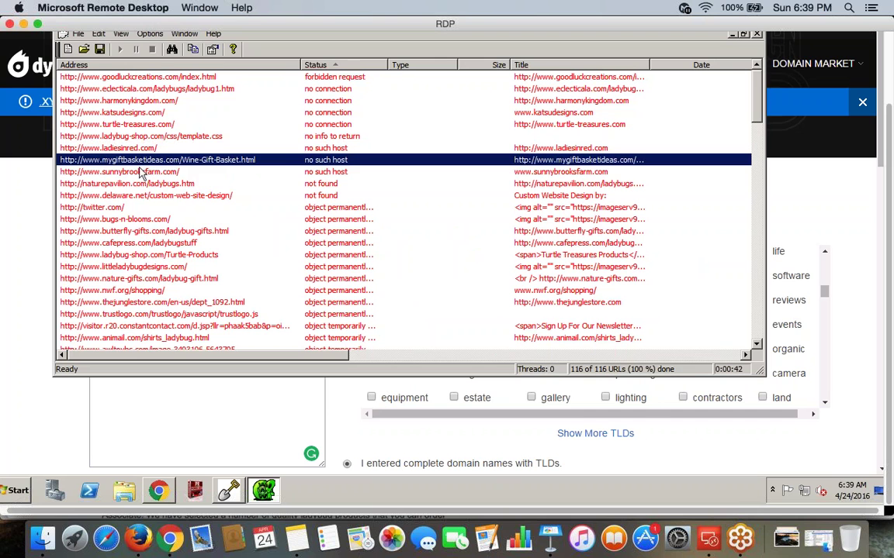
left_click(139, 172)
right_click(139, 173)
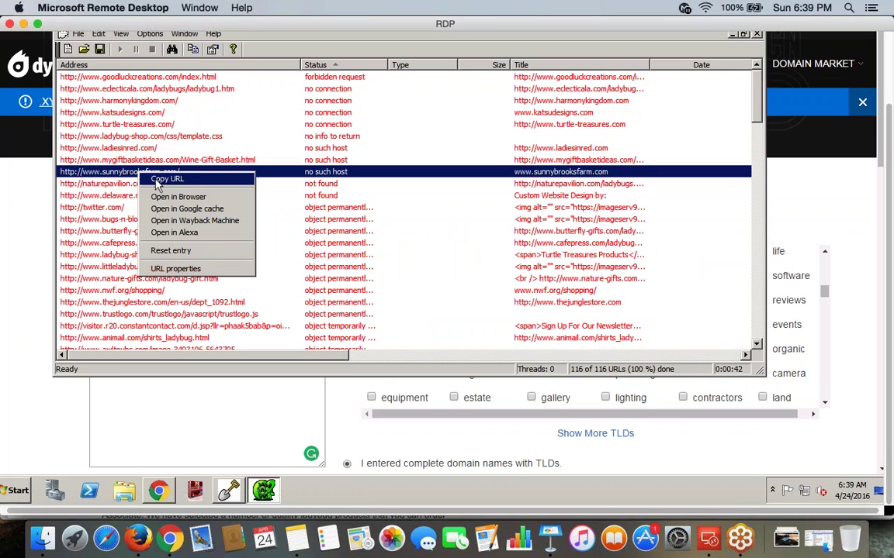
left_click(156, 178)
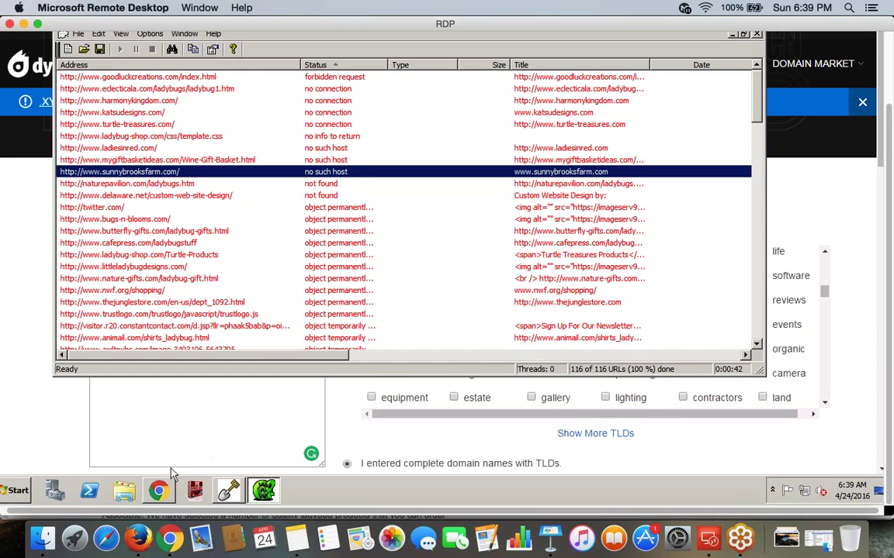
left_click(244, 339)
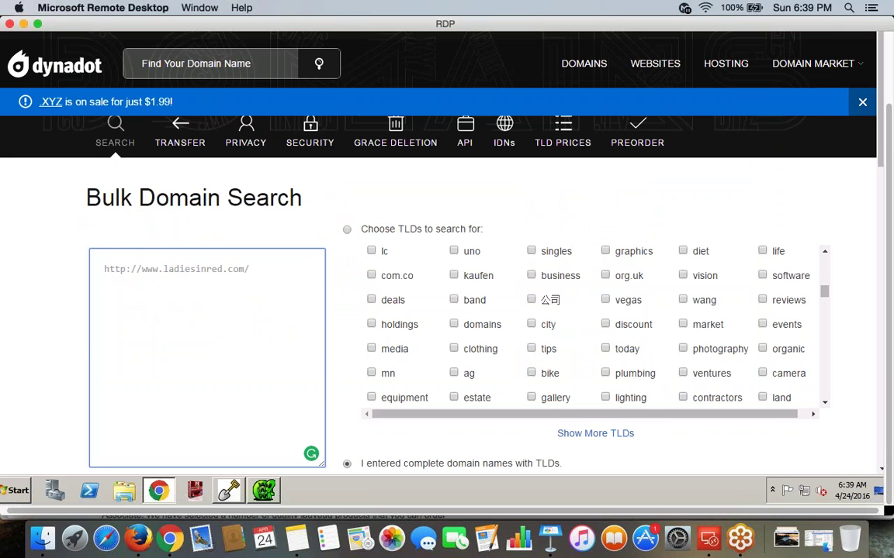
type("http://www.sunnybrooksfarm.com/")
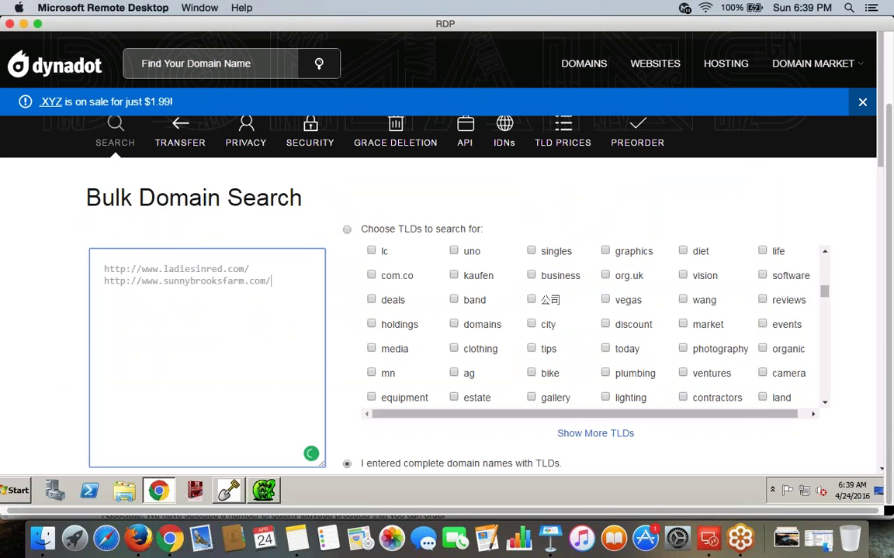
Run the bulk availability search for the two listed domains
scroll(319, 297, "down", 10)
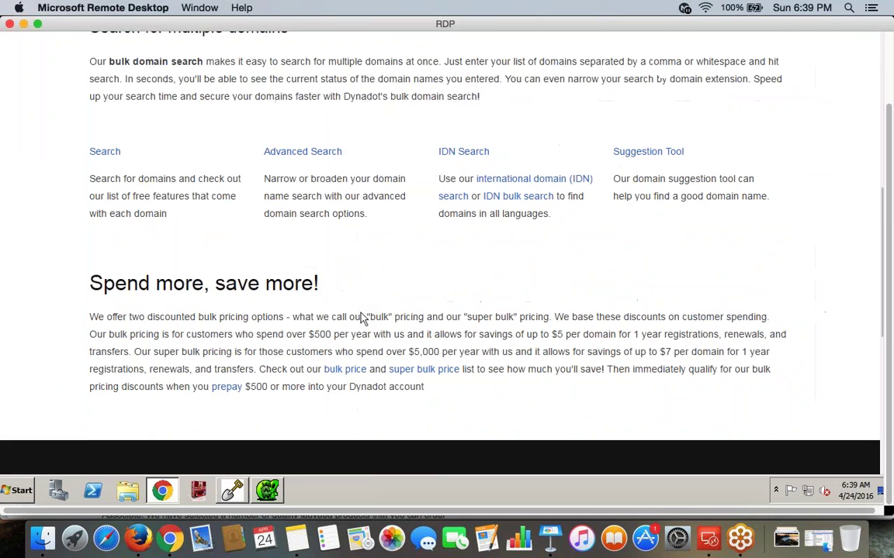
scroll(360, 290, "down", 1)
scroll(361, 290, "down", 3)
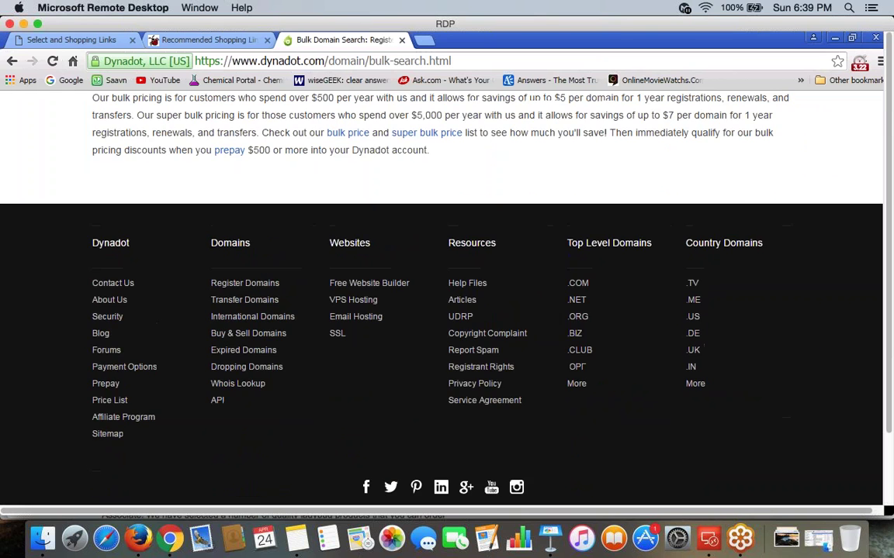
scroll(442, 294, "up", 5)
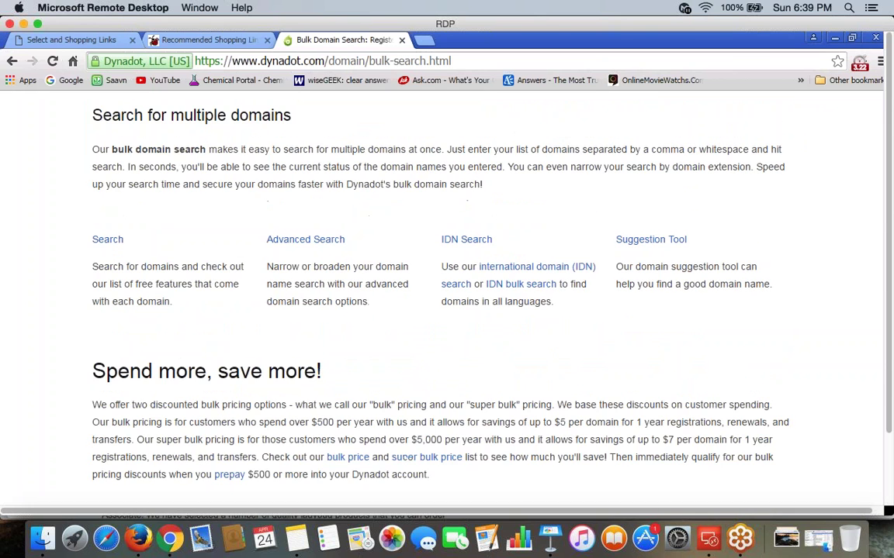
scroll(447, 295, "up", 5)
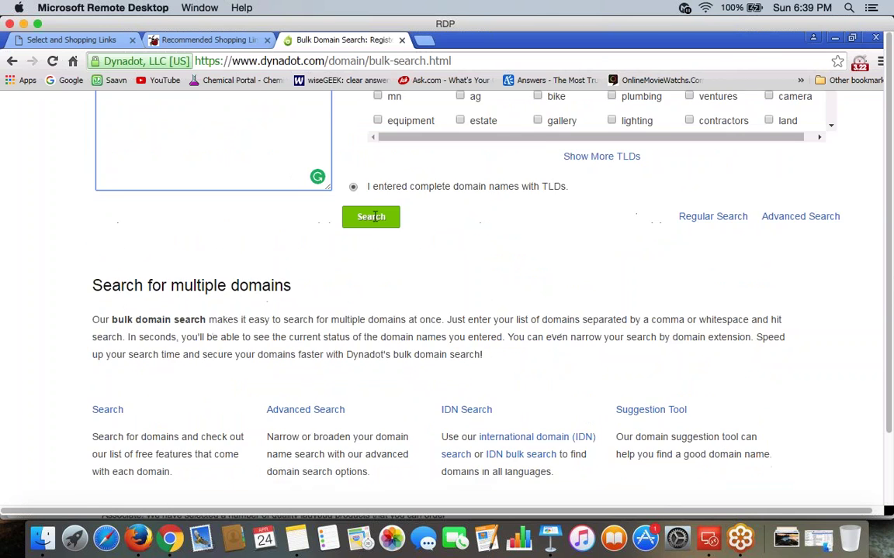
scroll(372, 268, "up", 1)
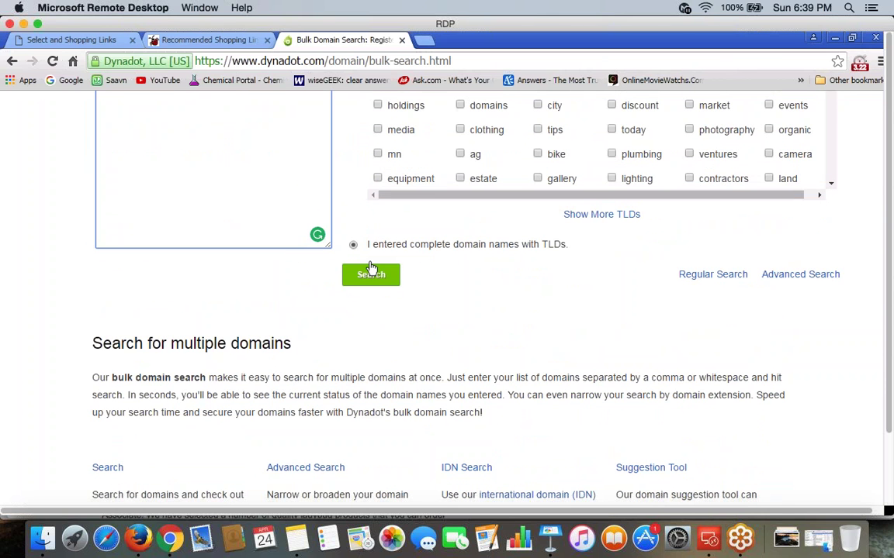
scroll(372, 268, "up", 5)
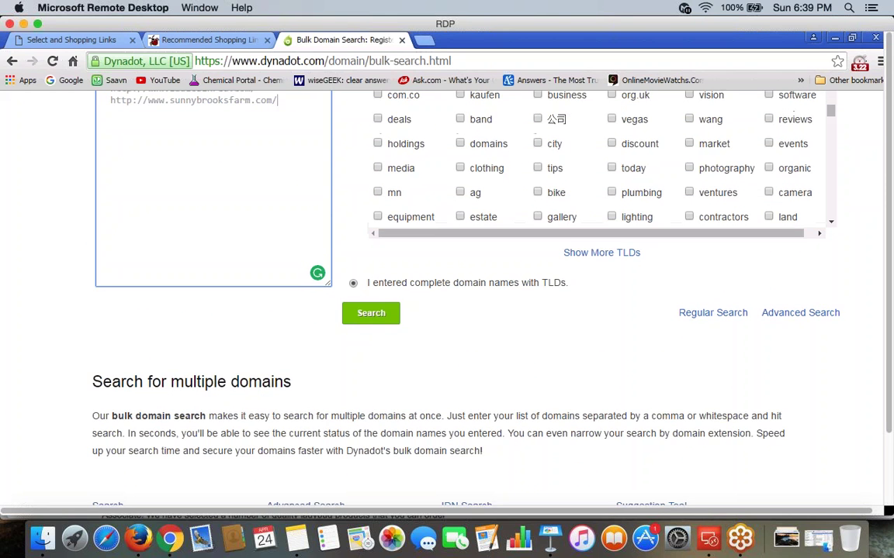
scroll(369, 341, "up", 5)
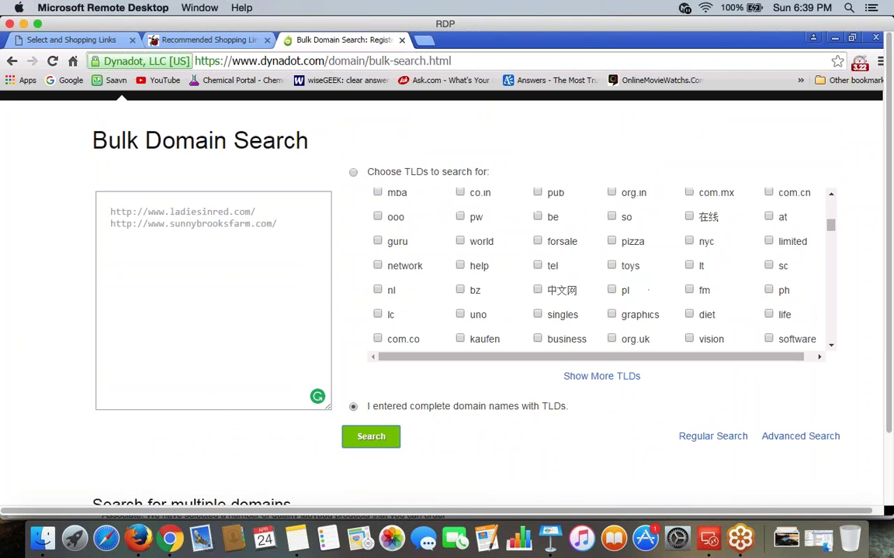
left_click(371, 436)
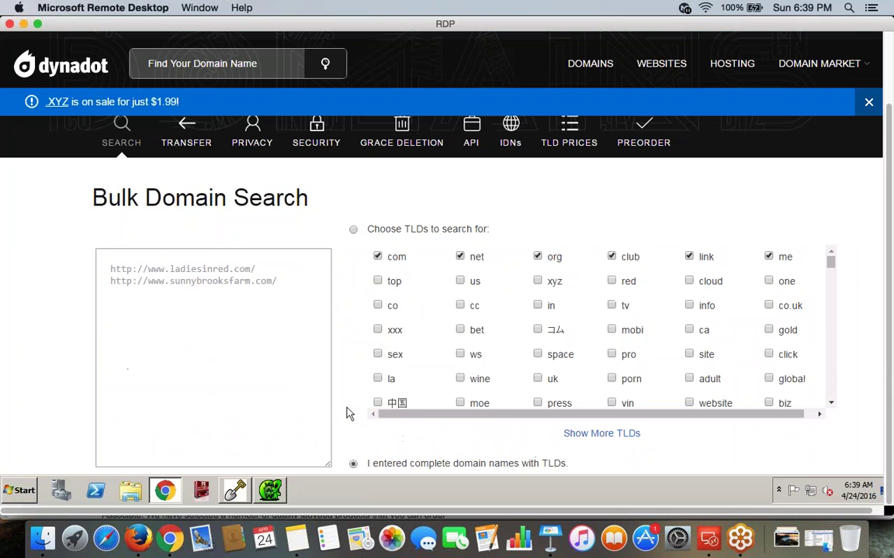
Check the availability results for ladiesinred.com and sunnybrooksfarm.com below the search form
scroll(343, 408, "down", 10)
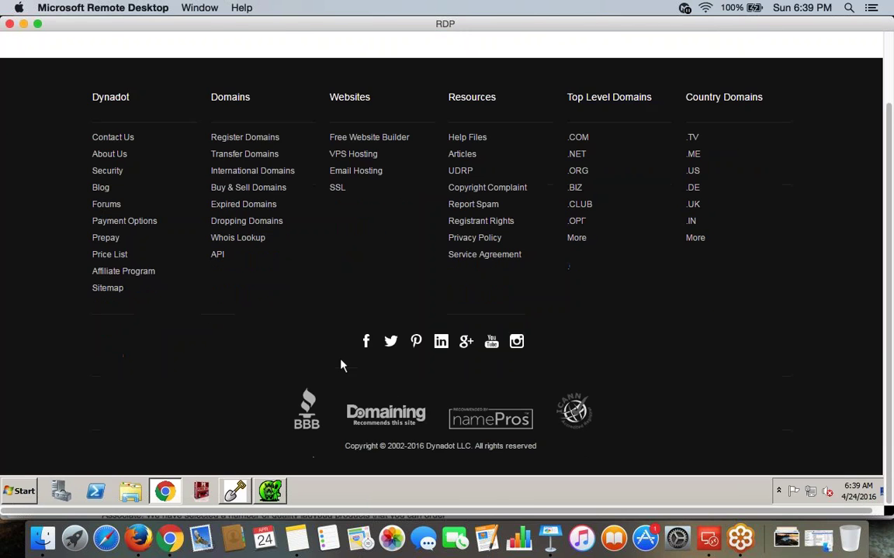
scroll(371, 349, "up", 5)
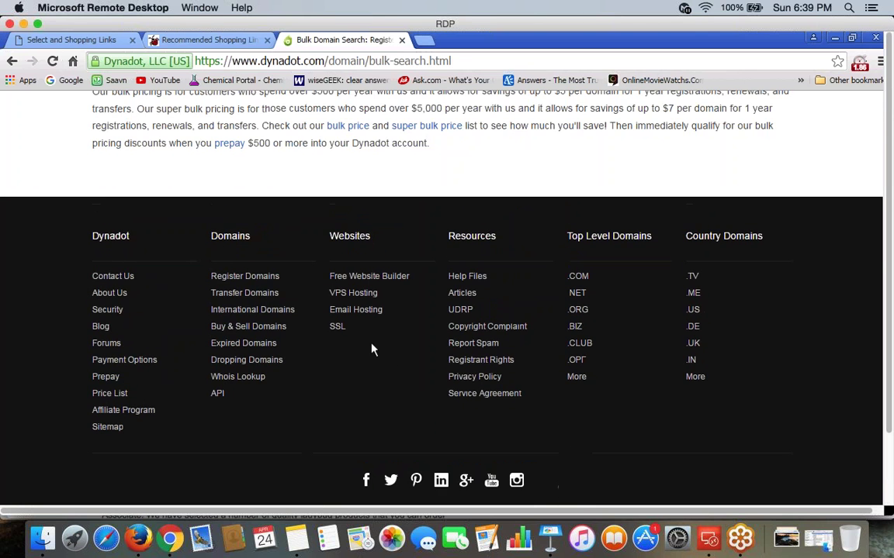
scroll(333, 308, "up", 5)
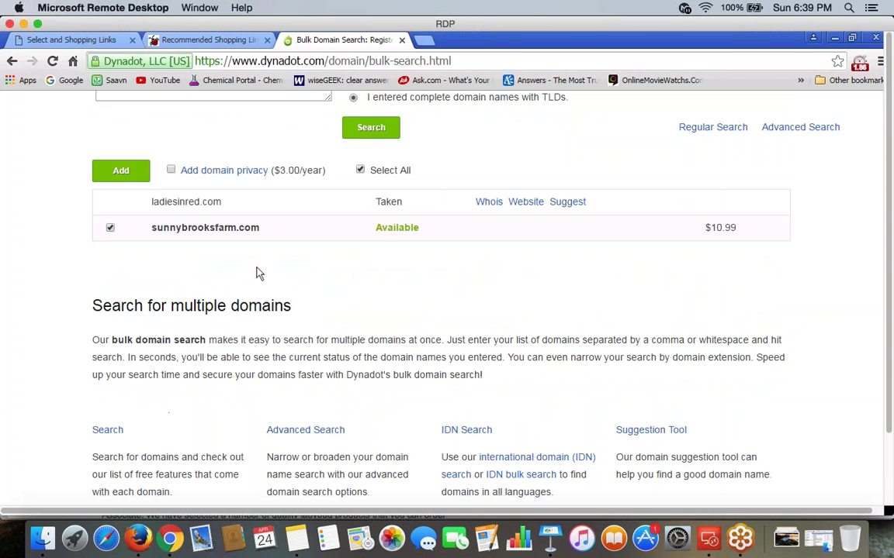
scroll(206, 263, "up", 4)
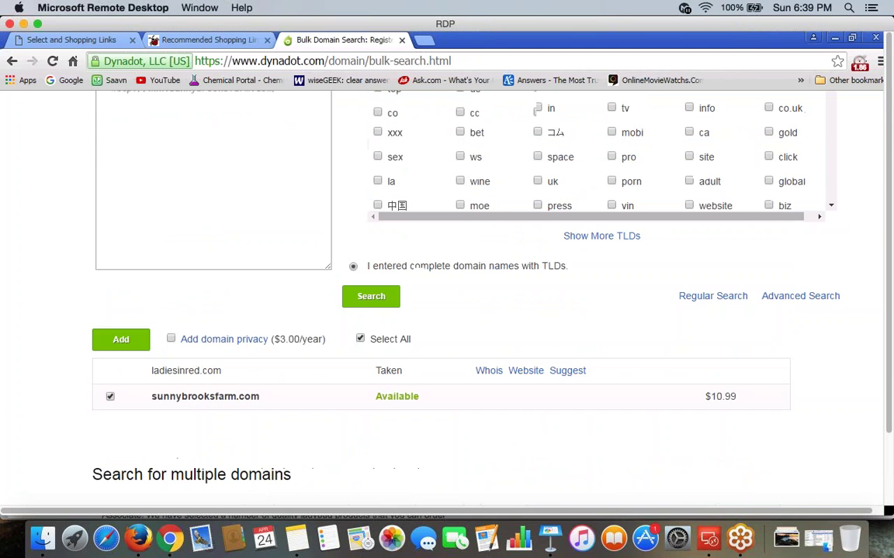
scroll(239, 380, "up", 2)
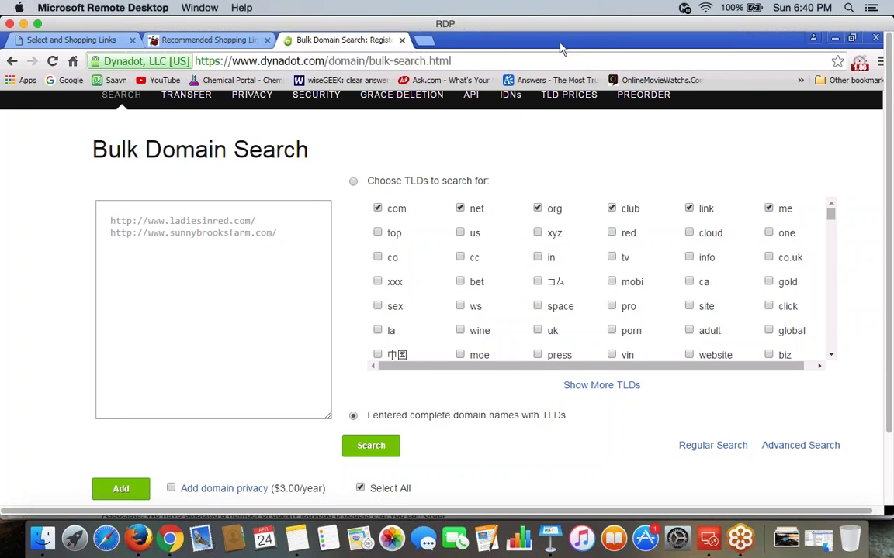
Restore the browser window to a smaller size and highlight ladiesinred.com in the bulk search results
left_click_drag(560, 44, 450, 50)
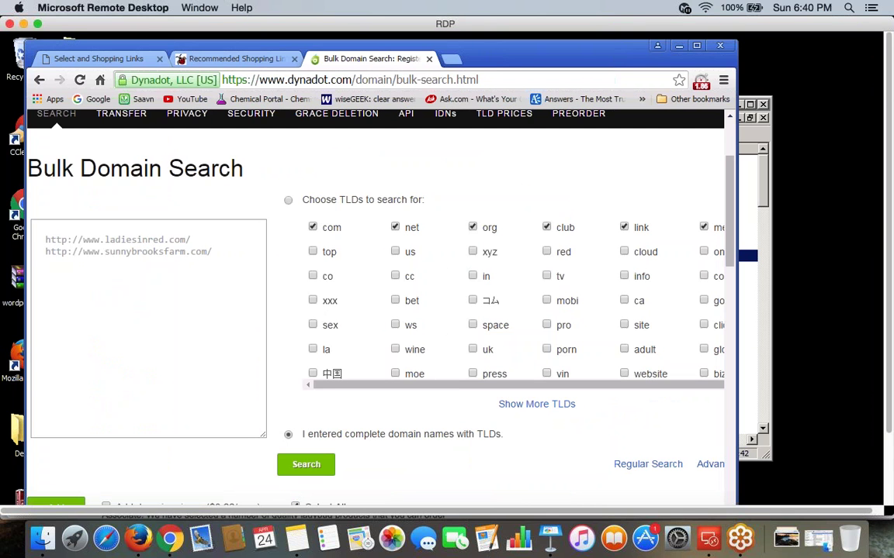
scroll(727, 259, "down", 1)
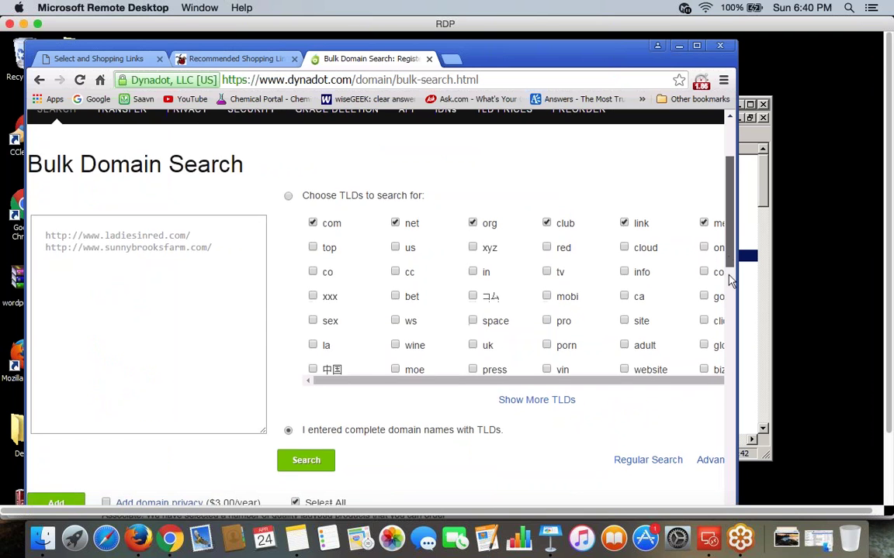
scroll(729, 281, "down", 6)
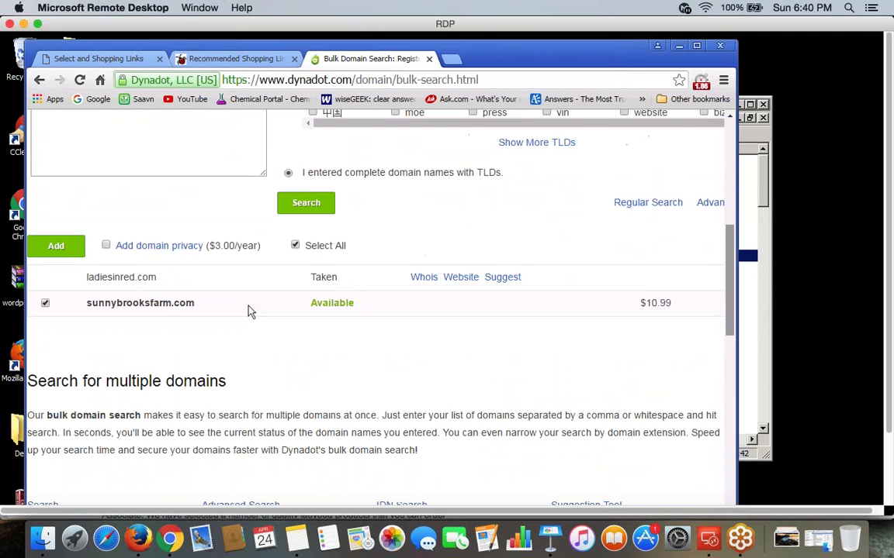
double_click(156, 282)
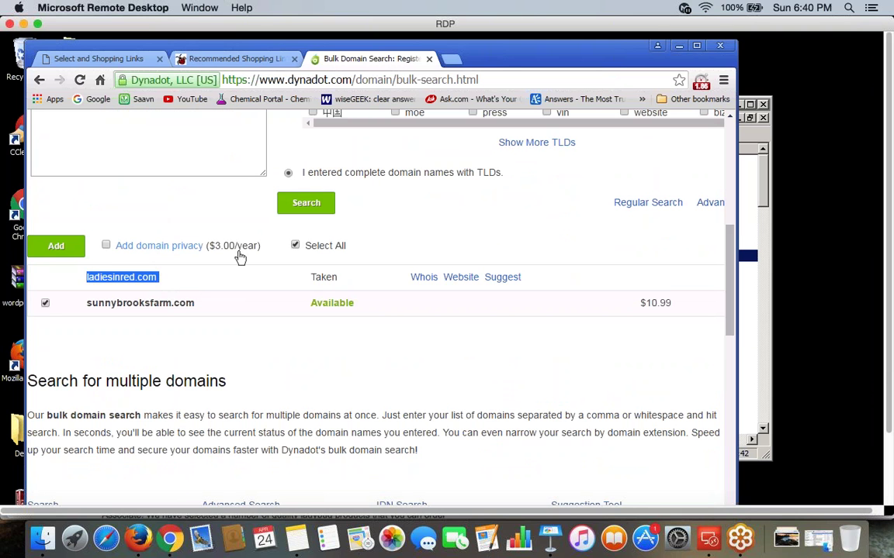
scroll(190, 142, "up", 4)
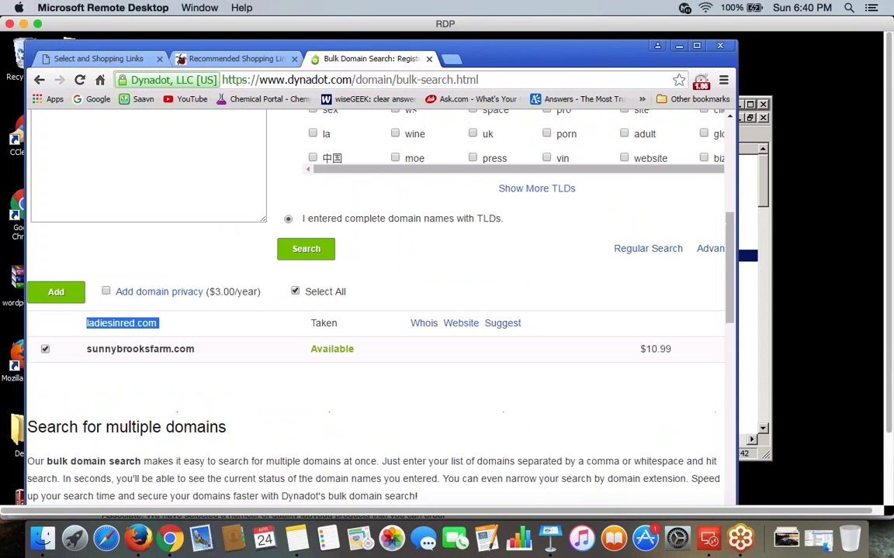
Switch to Notes and copy TrustFlowChecker.com from the note on finding authority PBN domains
left_click(190, 142)
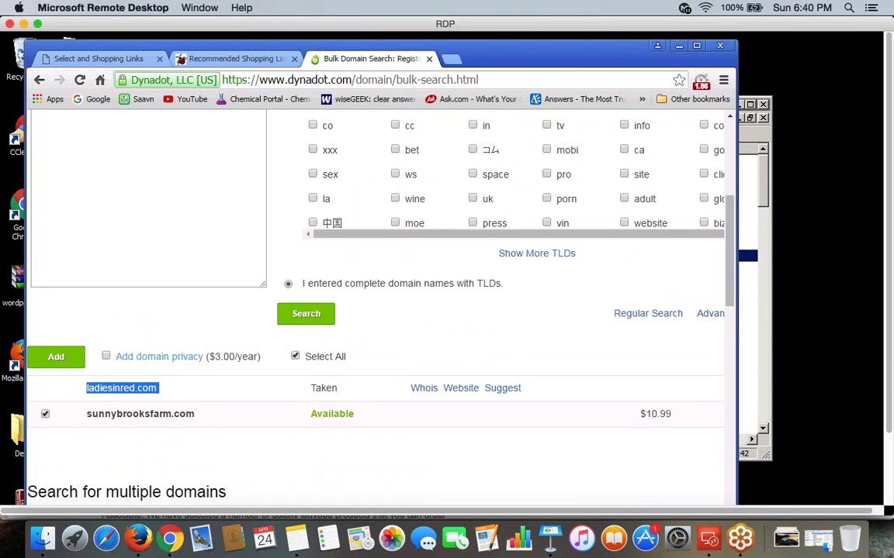
left_click(140, 537)
left_click(296, 537)
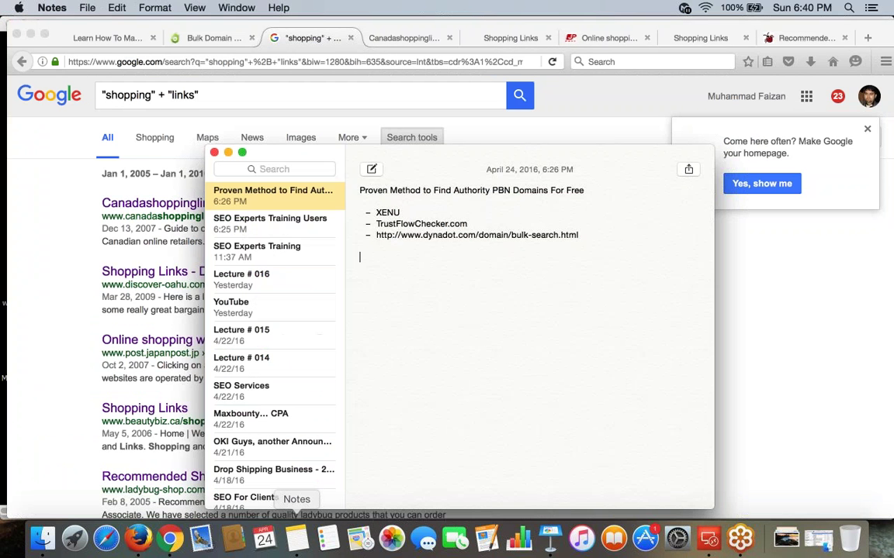
left_click_drag(468, 224, 376, 224)
key("super+c")
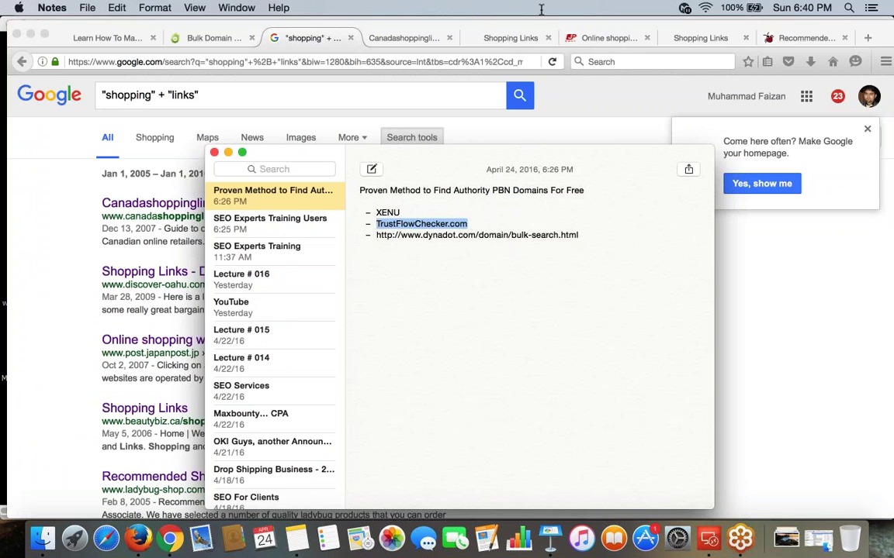
Switch to Firefox and open the copied TrustFlowChecker.com address in a new tab
left_click(867, 38)
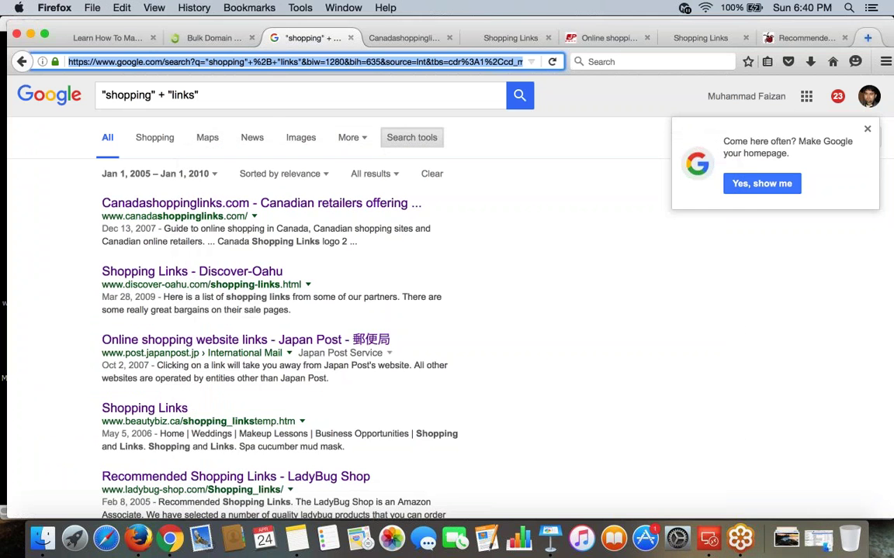
left_click(867, 37)
key("super+v")
key("Return")
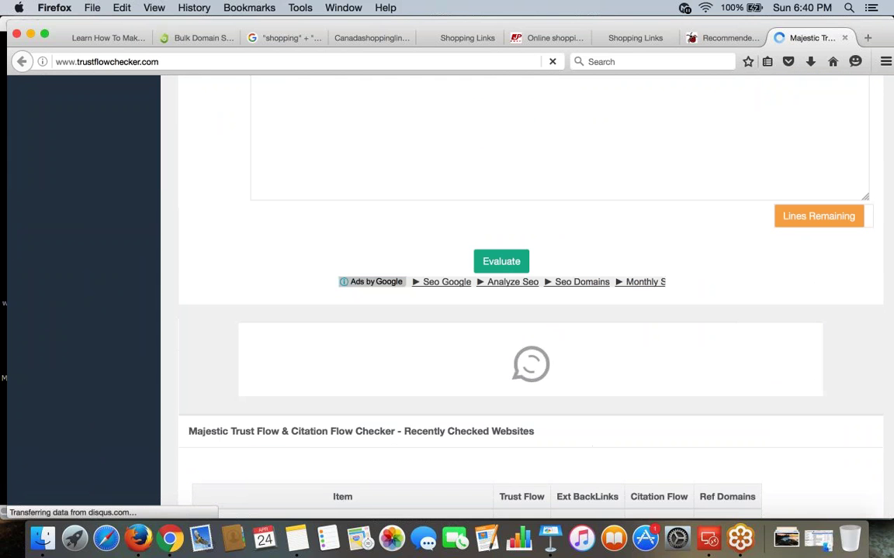
Enter ladiesinred.com as the URL in Trust Flow Checker and evaluate it
left_click(461, 167)
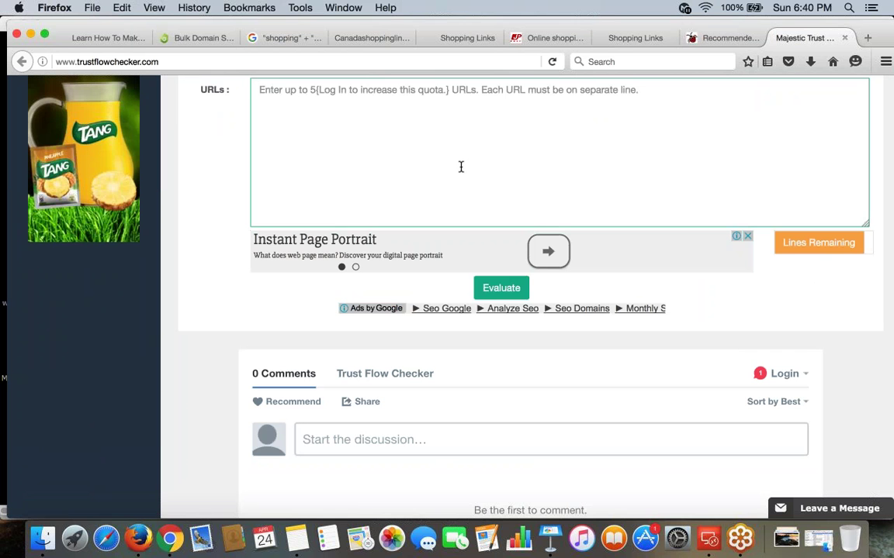
type("ladiesinred.com")
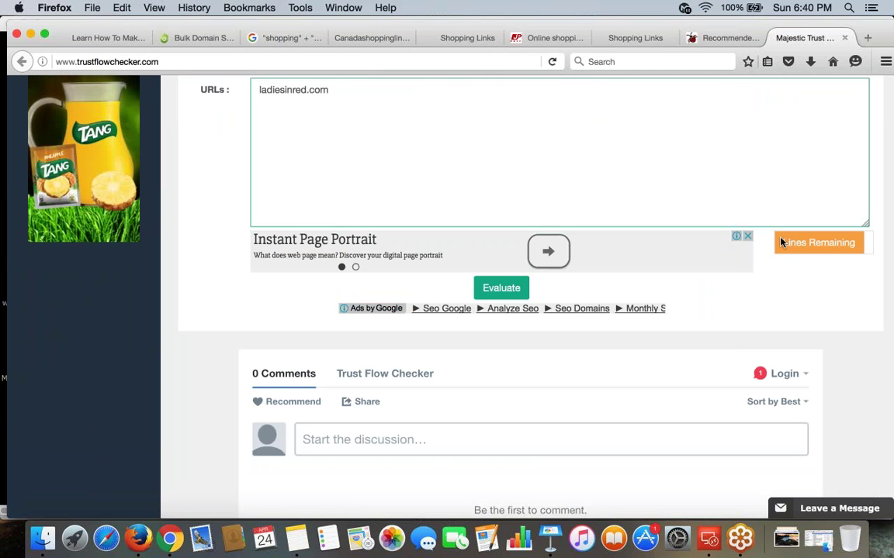
left_click(501, 288)
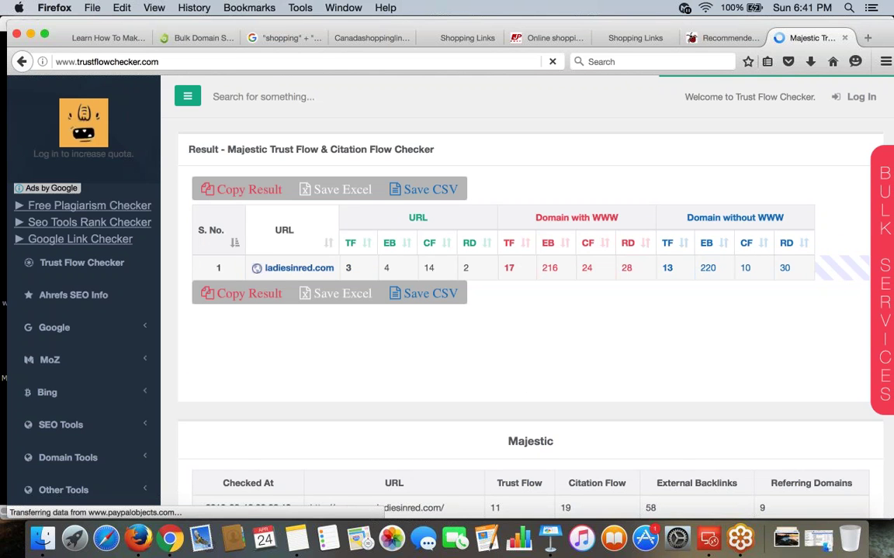
Examine the trust flow, citation flow, backlink and referring domain figures for ladiesinred.com
scroll(528, 295, "down", 5)
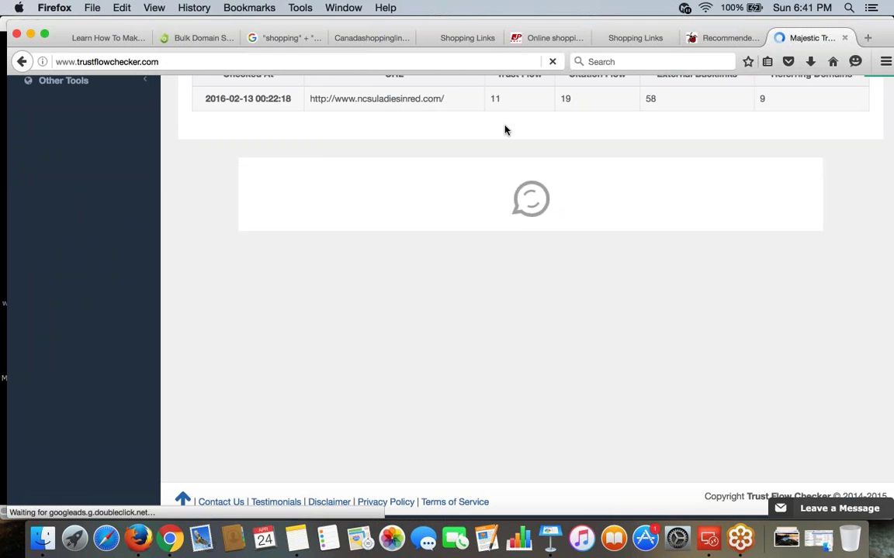
scroll(505, 130, "up", 1)
scroll(697, 191, "up", 1)
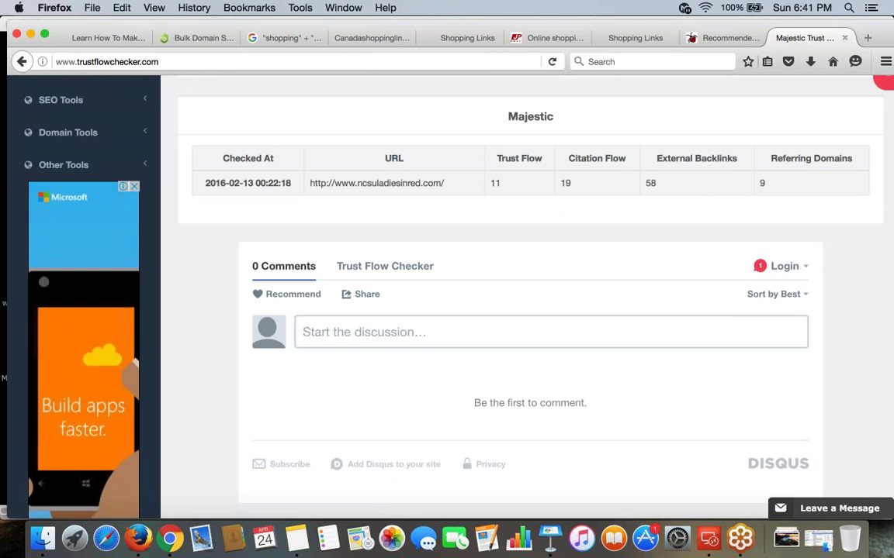
double_click(762, 183)
scroll(530, 248, "up", 5)
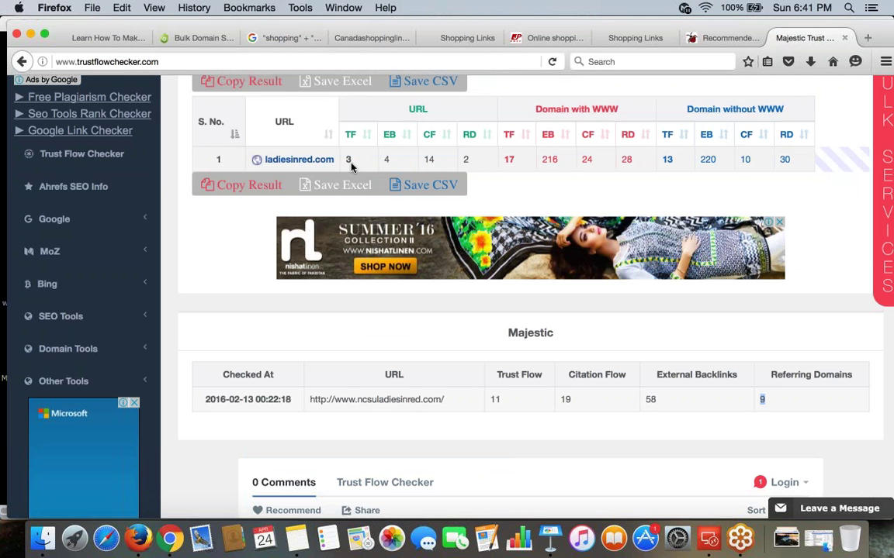
double_click(429, 159)
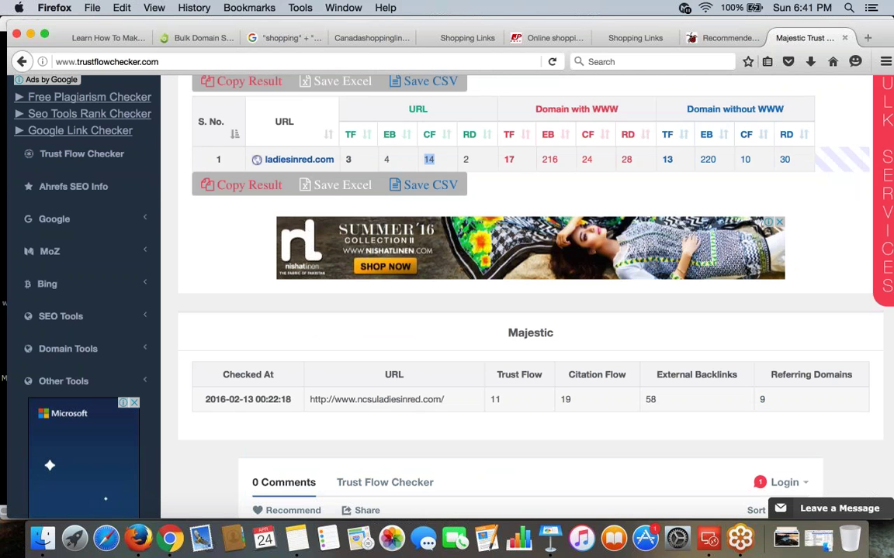
scroll(371, 163, "up", 3)
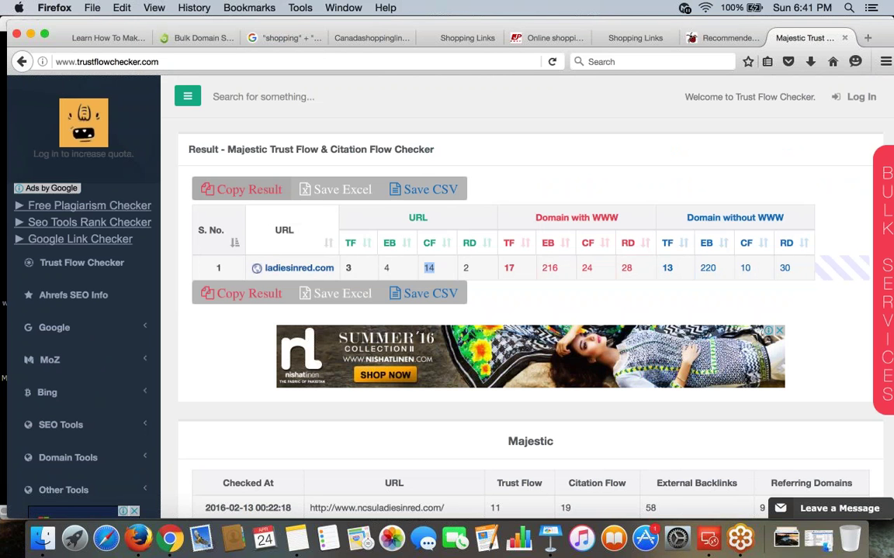
Switch to Majestic in Chrome, look up ladiesinred.com and review its trust flow and citation flow
left_click(169, 538)
left_click(117, 33)
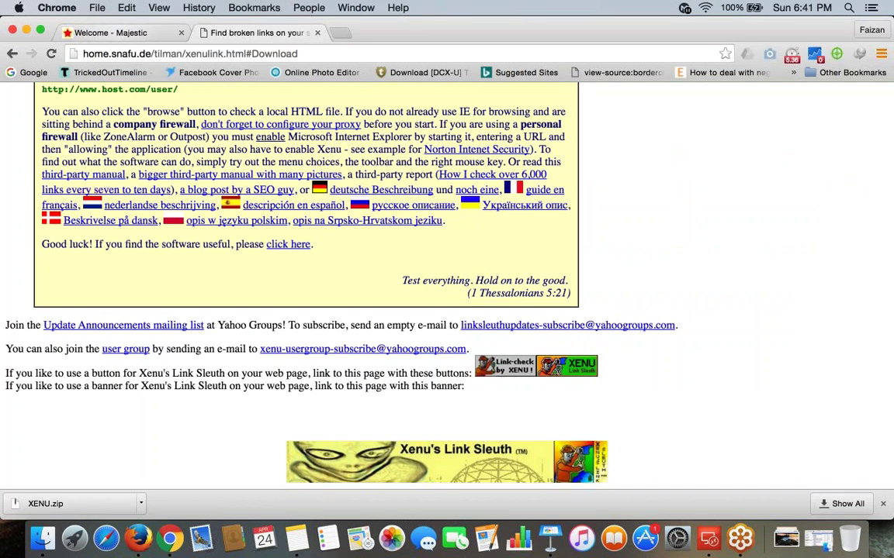
type("ladiesinred.co")
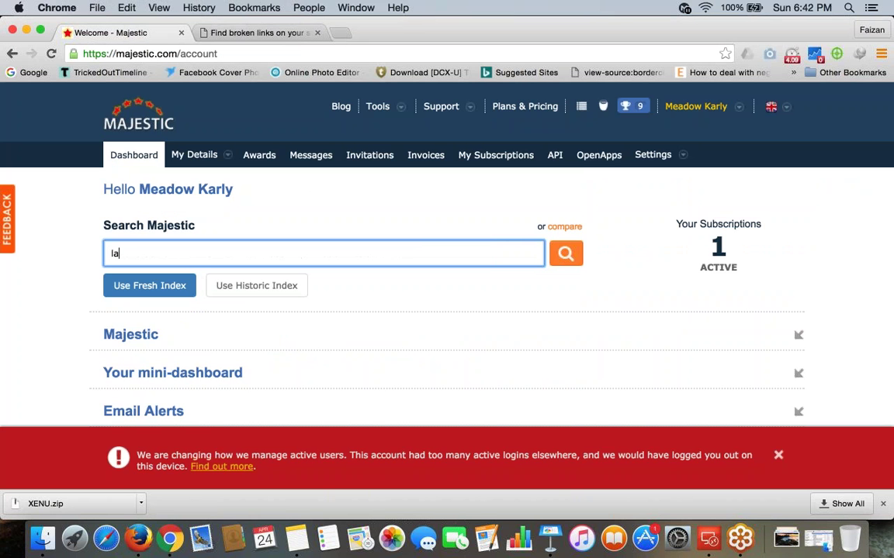
type("m")
key("Return")
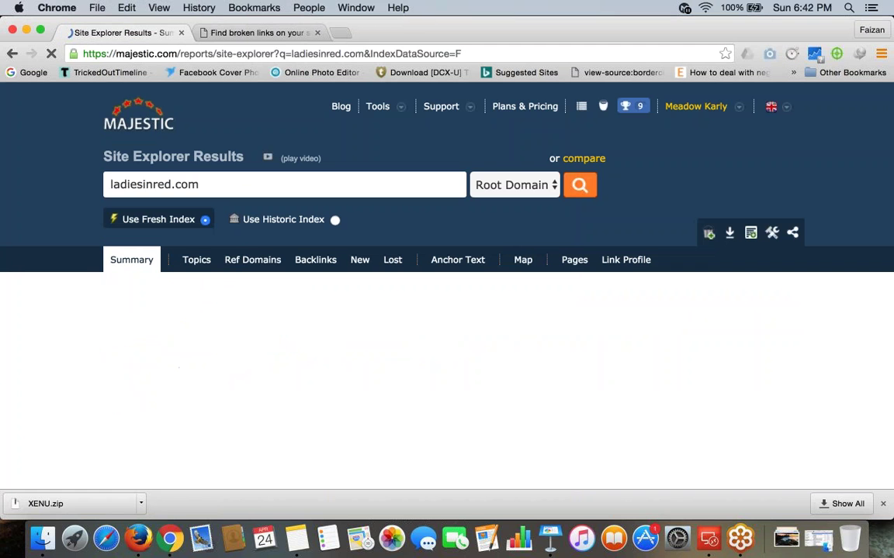
scroll(373, 301, "down", 1)
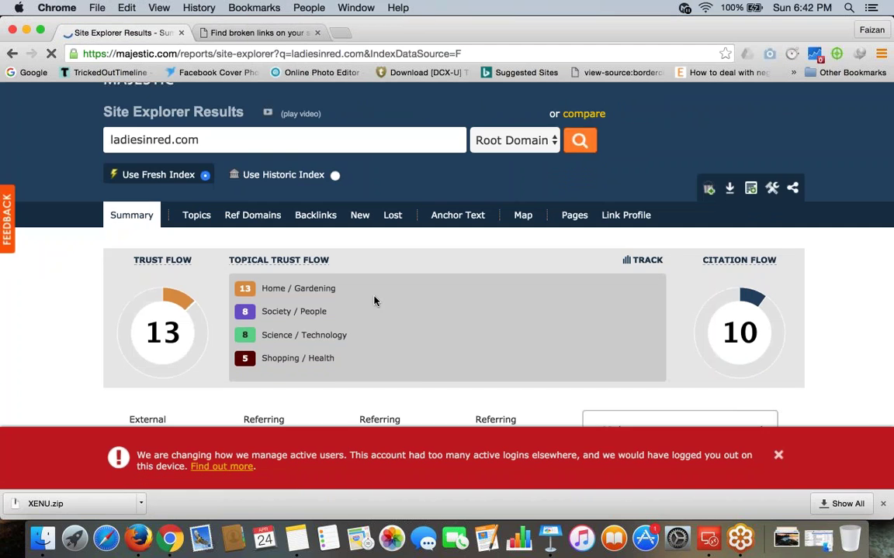
scroll(374, 301, "down", 1)
scroll(201, 248, "down", 2)
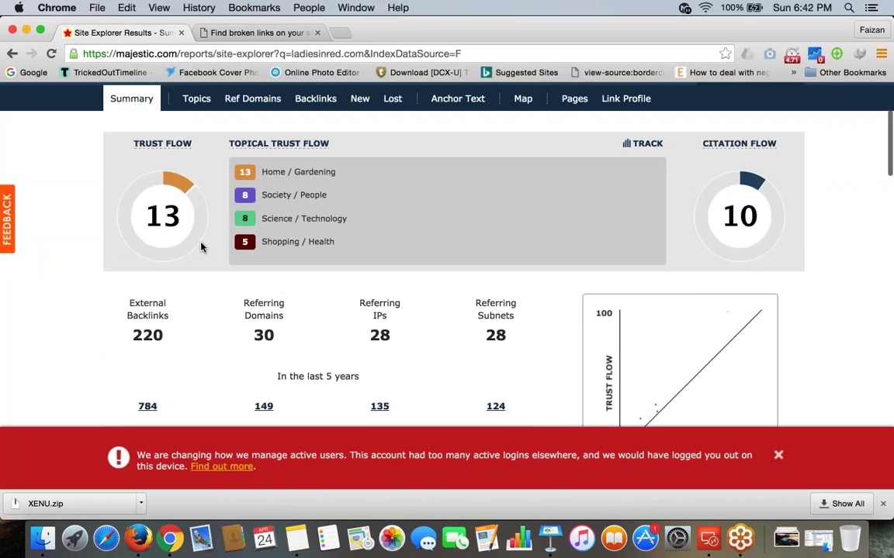
scroll(201, 248, "up", 3)
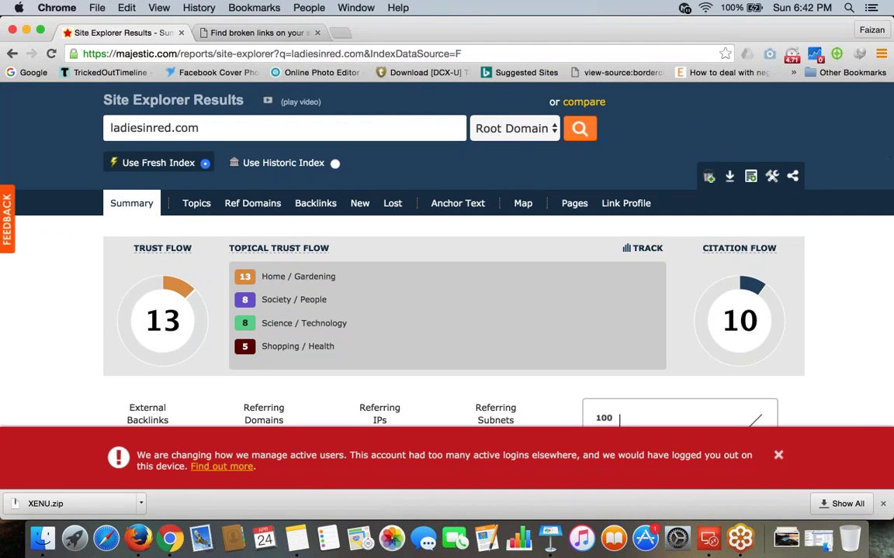
type("www.")
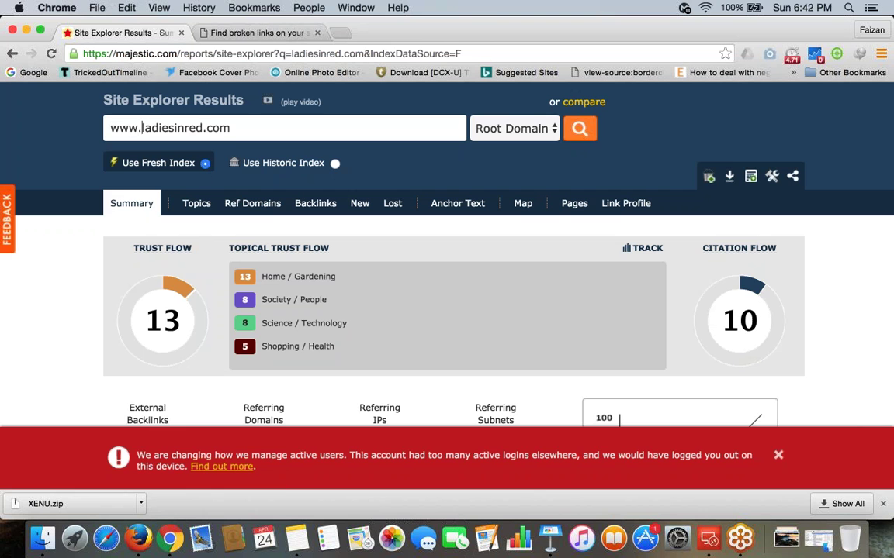
key("Return")
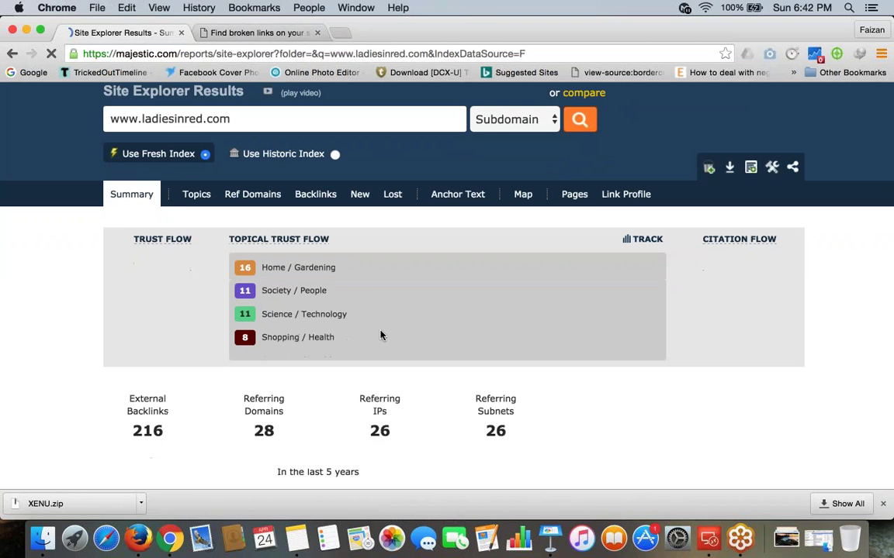
scroll(380, 335, "down", 1)
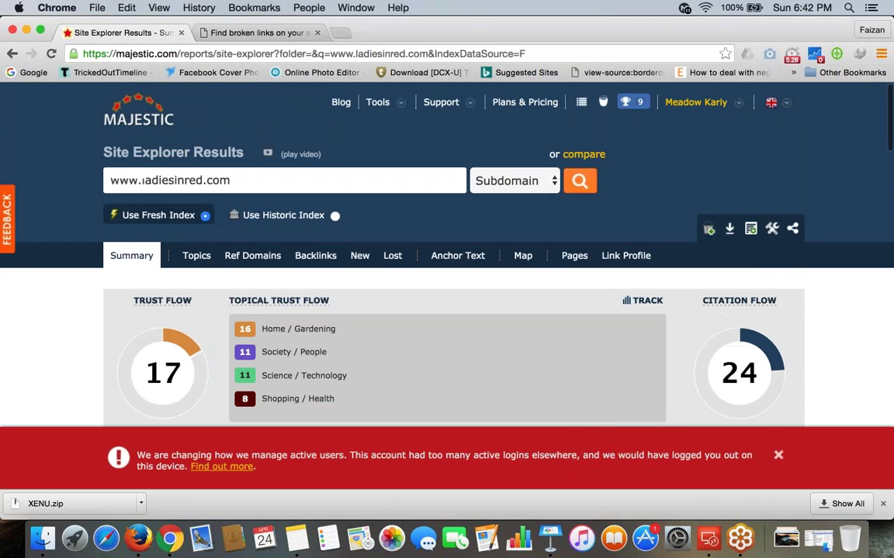
scroll(447, 256, "down", 15)
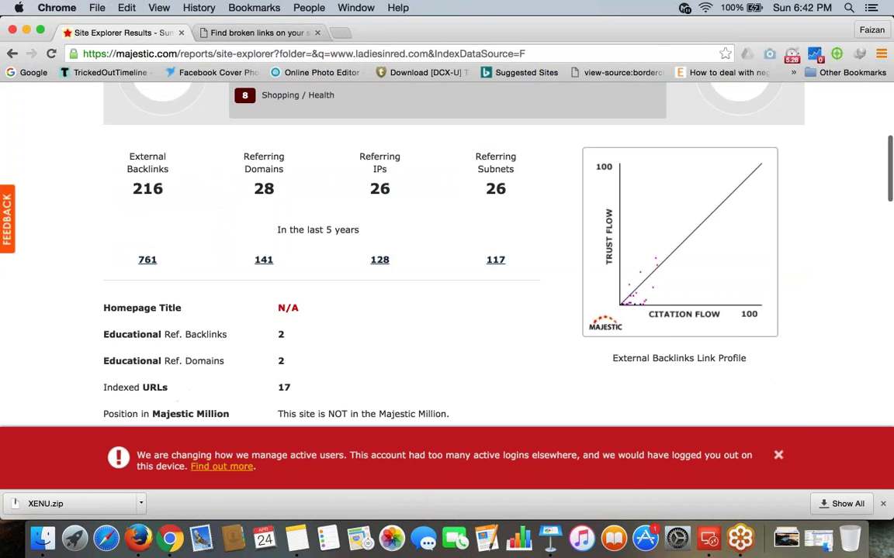
scroll(597, 248, "down", 3)
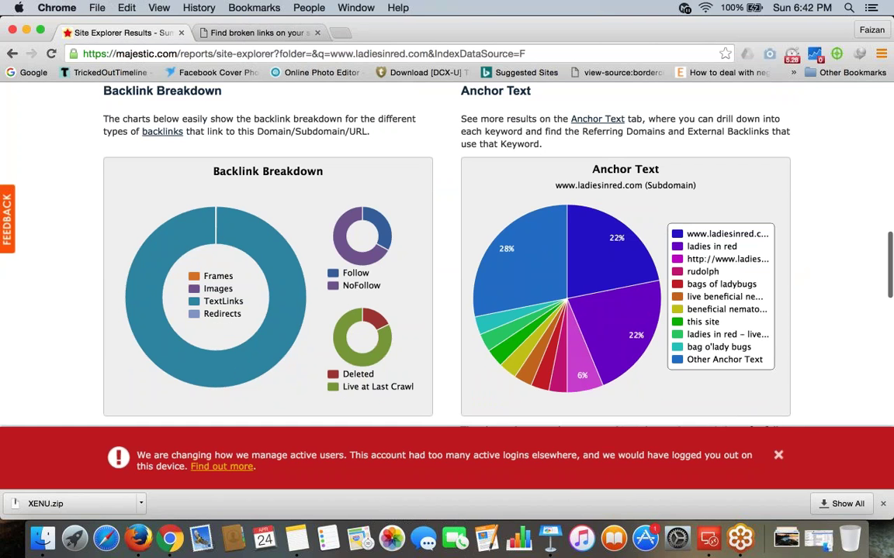
scroll(447, 256, "down", 9)
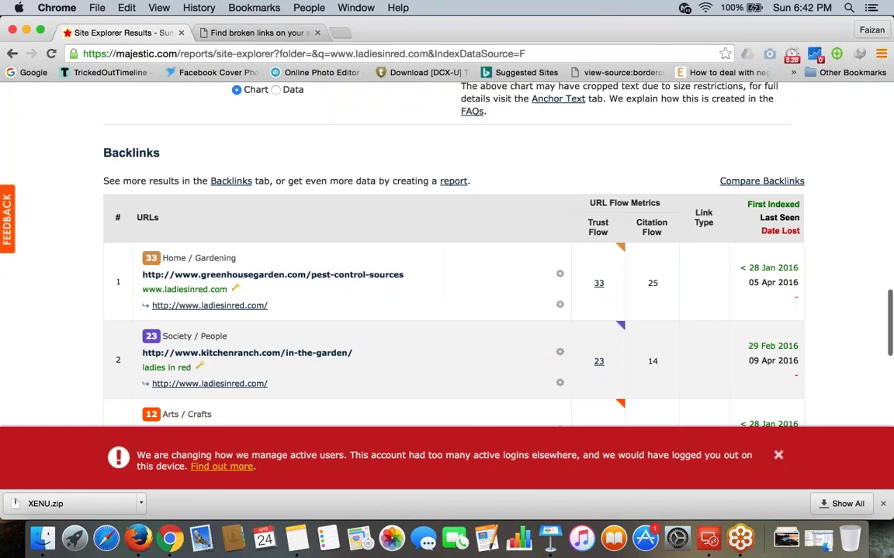
scroll(447, 256, "up", 20)
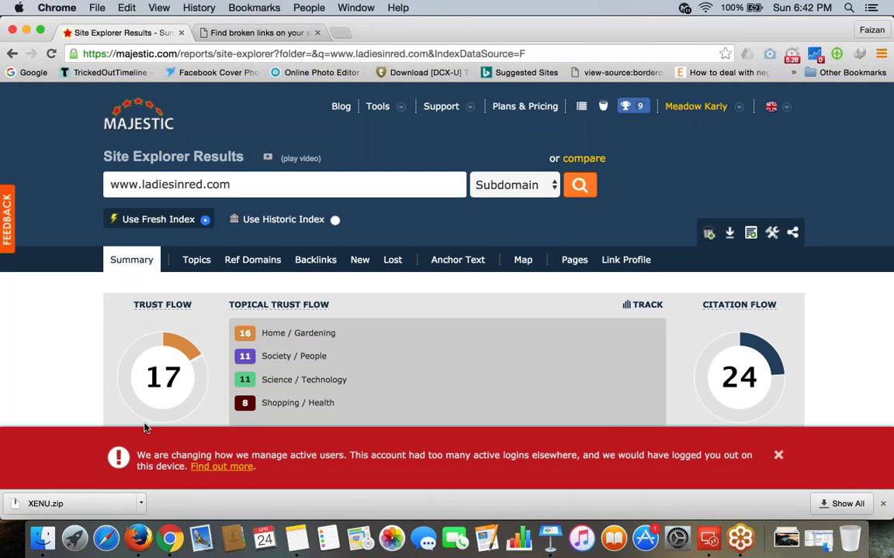
left_click(708, 539)
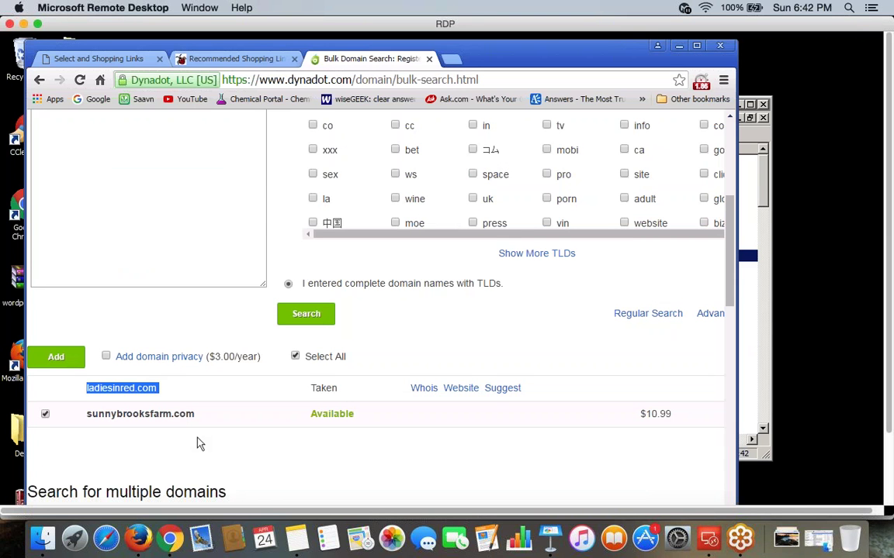
left_click(138, 538)
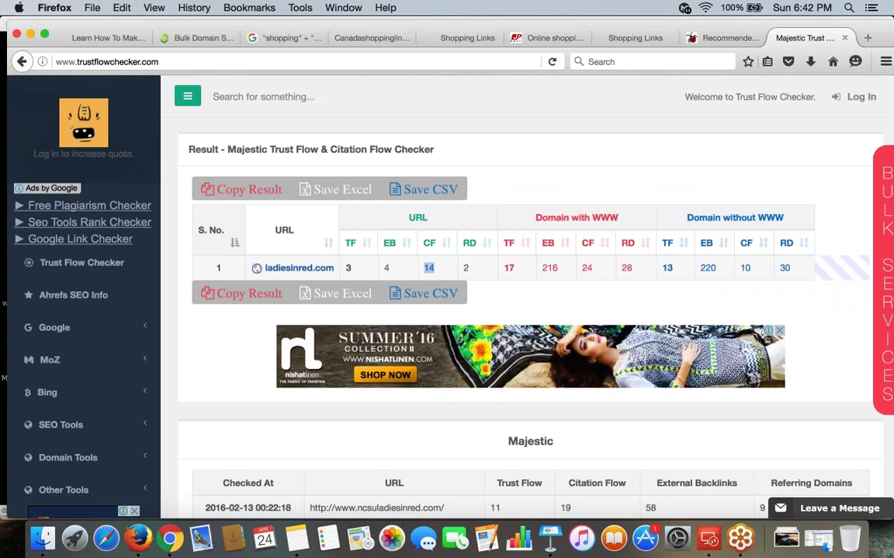
left_click(169, 538)
double_click(219, 185)
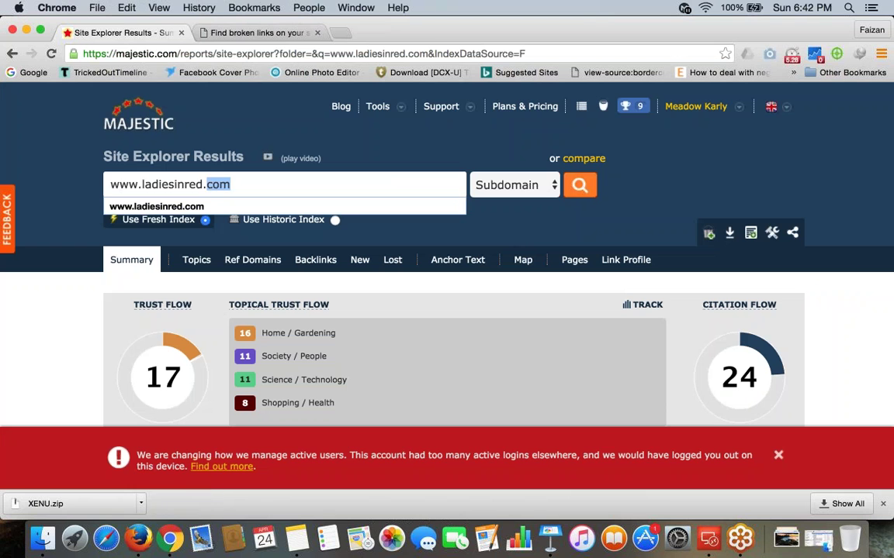
key("ctrl+a")
key("Right")
left_click_drag(142, 185, 230, 185)
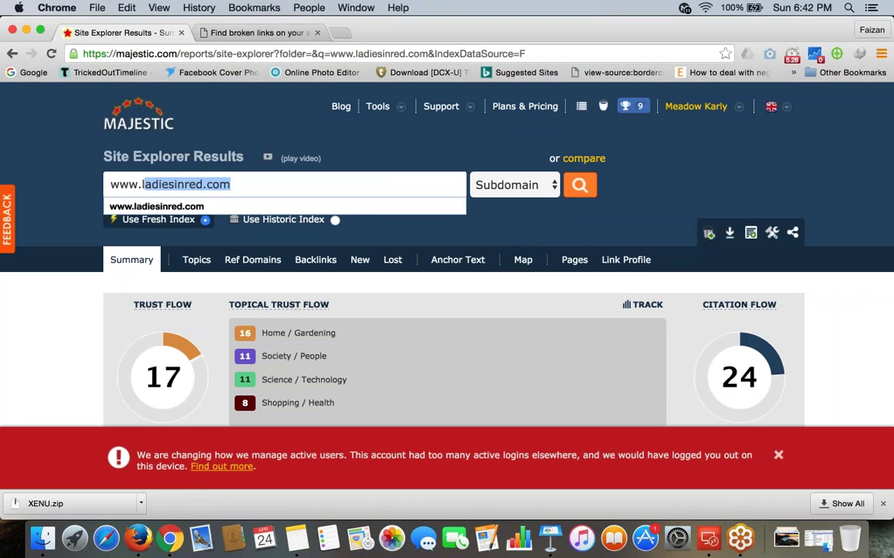
key("BackSpace")
type("sunny")
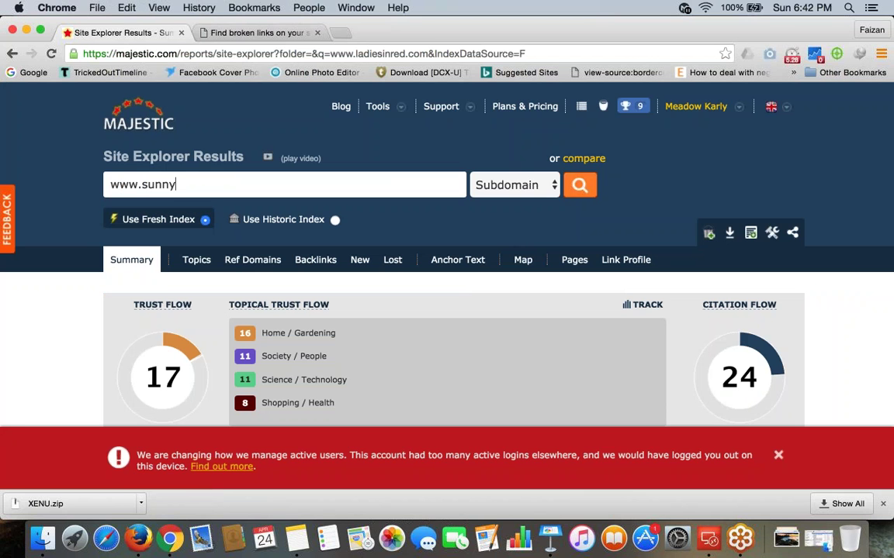
type("brooksfarm.com")
key("Return")
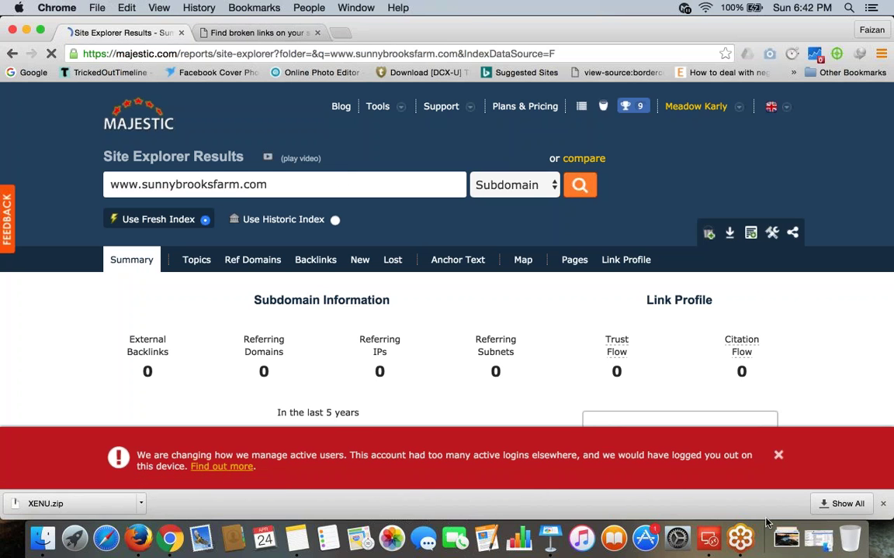
Recheck the Dynadot results, look up sunnybrooksfarm.com without the www prefix in Majestic, and review its metrics and backlink history
left_click(708, 543)
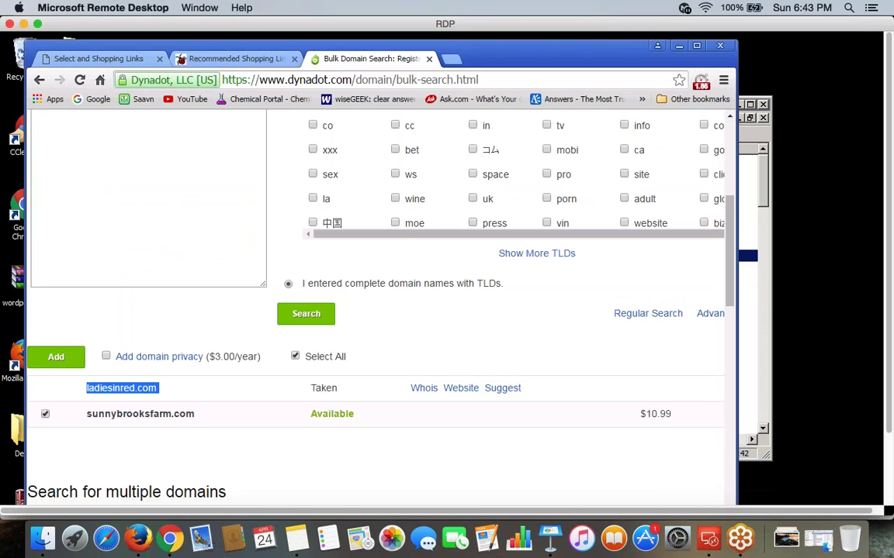
left_click(172, 540)
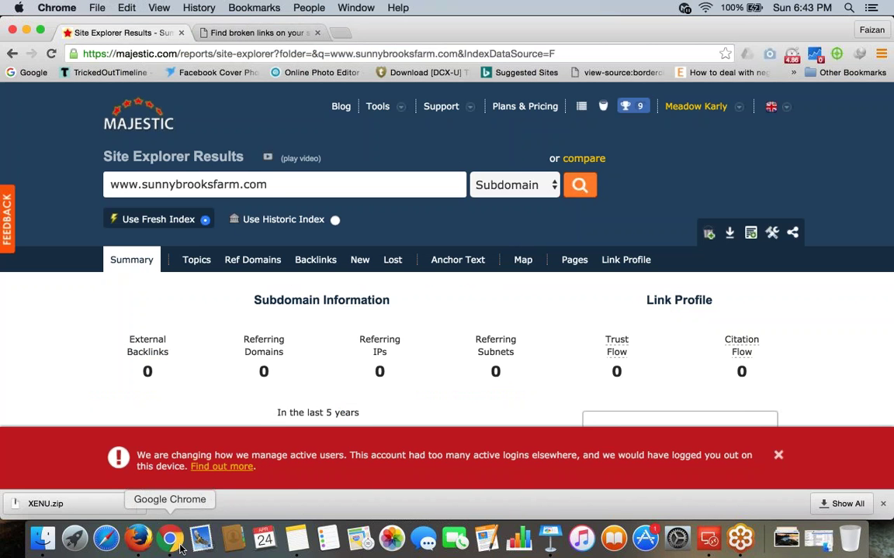
left_click_drag(108, 184, 141, 185)
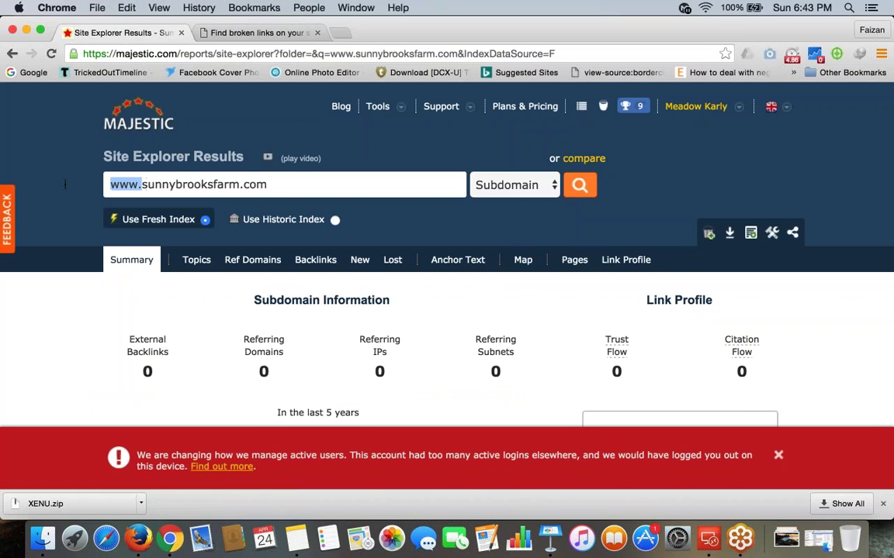
key("BackSpace")
key("Return")
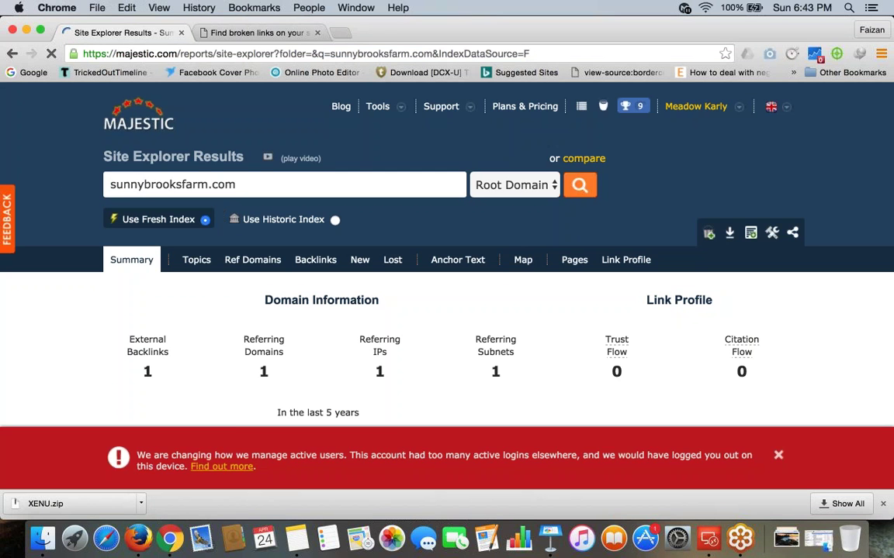
scroll(447, 256, "down", 10)
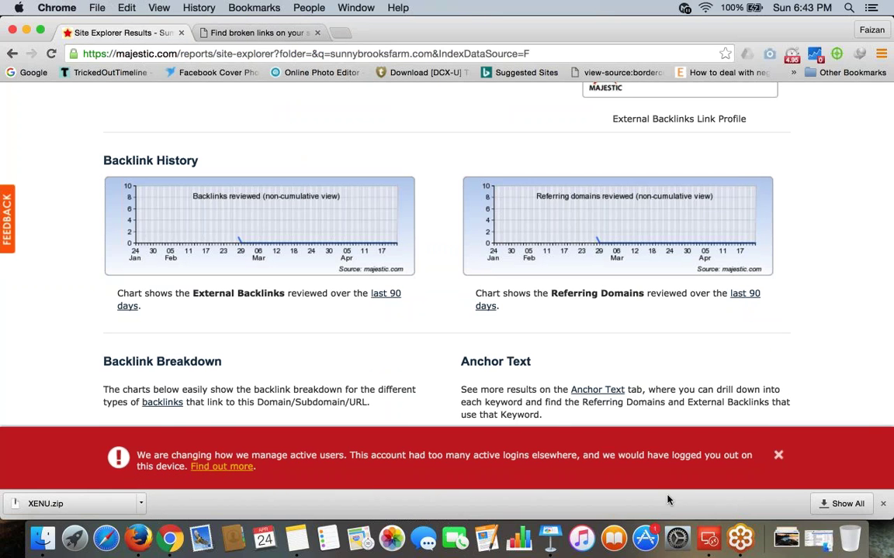
Switch to the remote desktop and revisit the Dynadot bulk search, the ladybug-shop.com shopping links page and Huts's links page
left_click(710, 539)
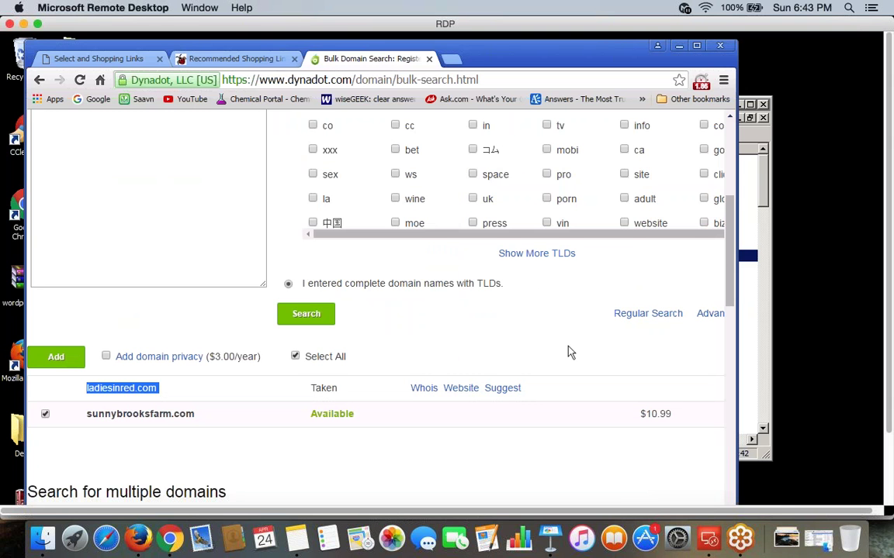
scroll(570, 353, "up", 1)
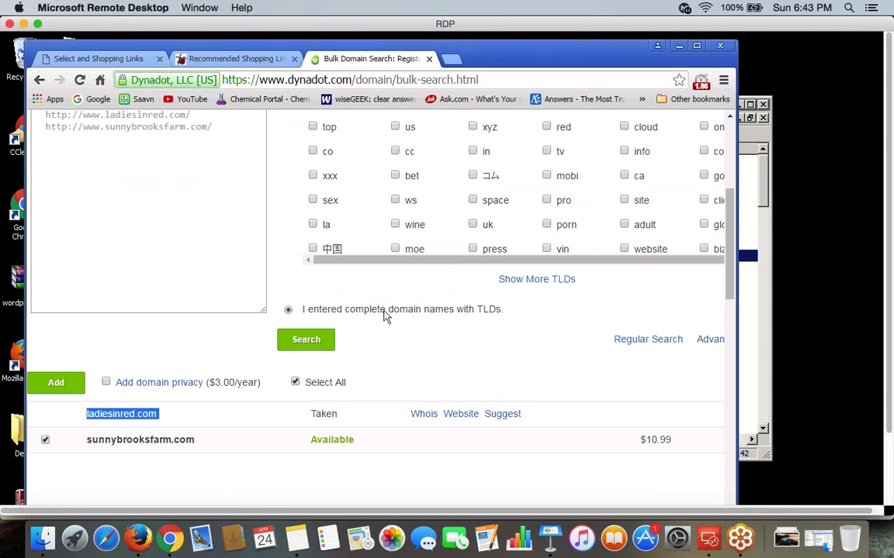
scroll(386, 316, "up", 1)
scroll(385, 315, "up", 6)
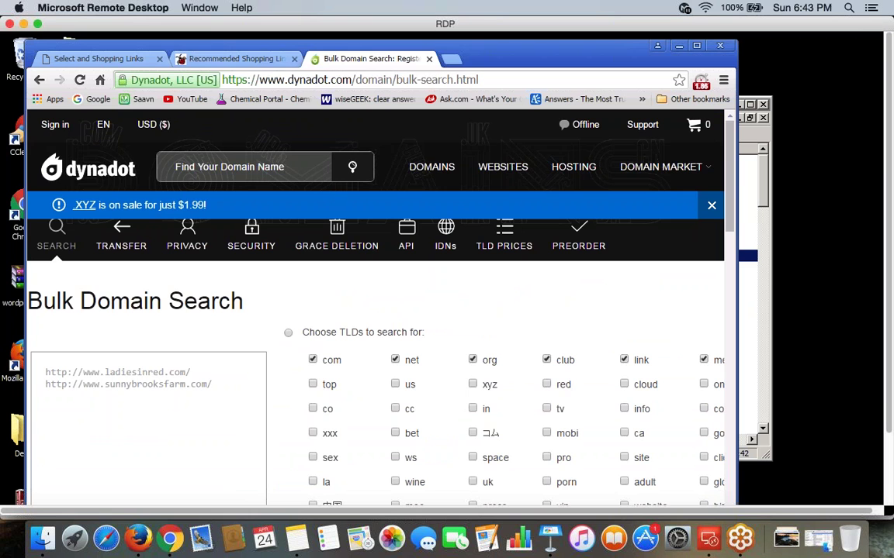
left_click(196, 60)
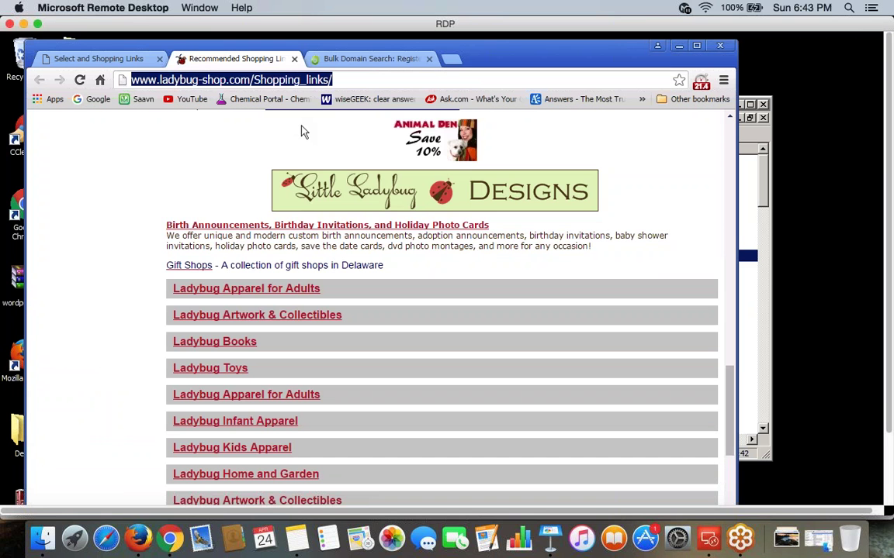
left_click(118, 66)
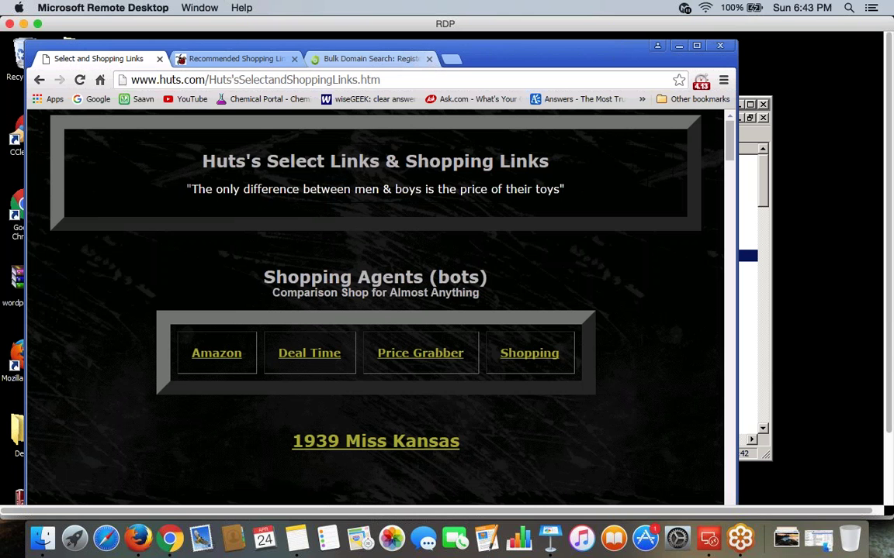
Open google.com in a new browser tab and search for "health" + "links"
key("ctrl+t")
type("google.com")
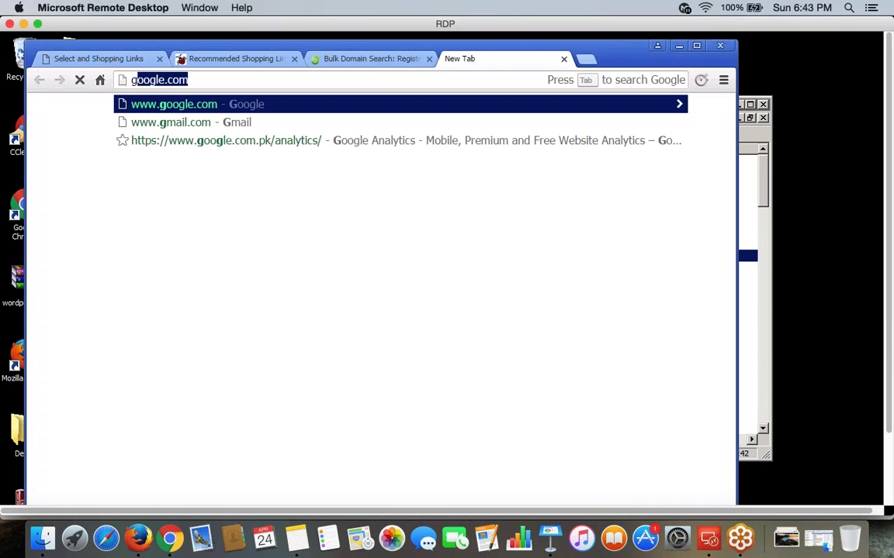
key("Return")
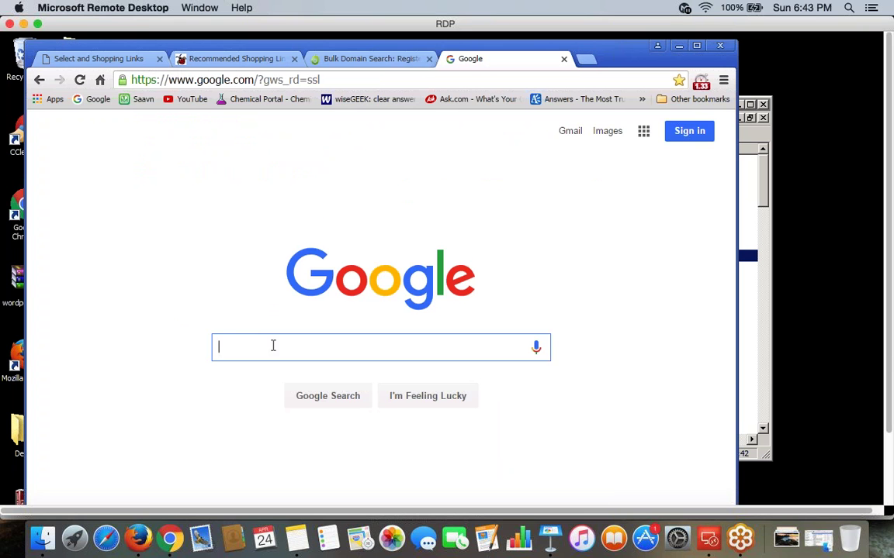
type("\"")
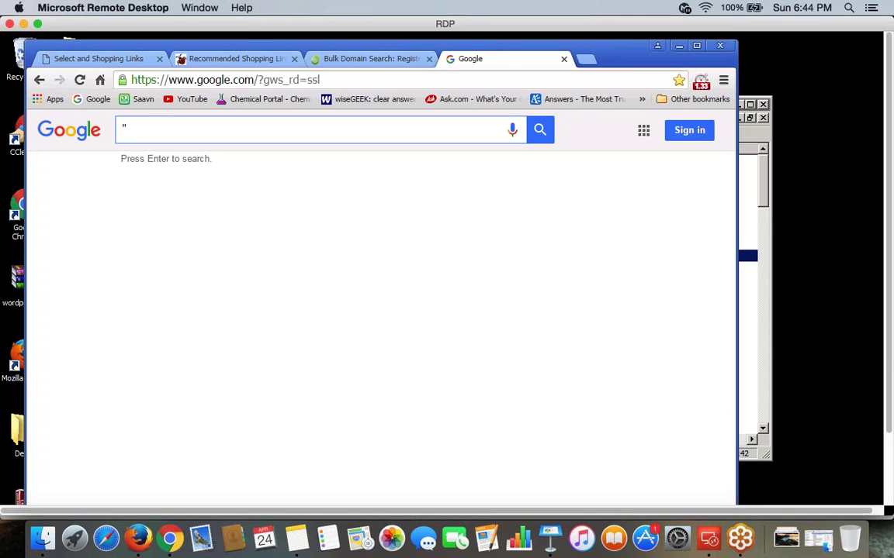
type("health\" + ")
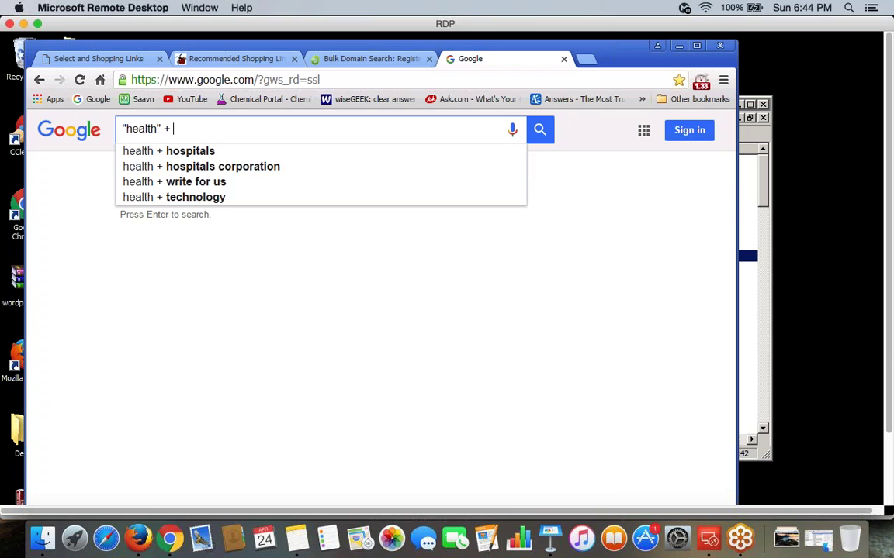
type("\"links\"")
key("Return")
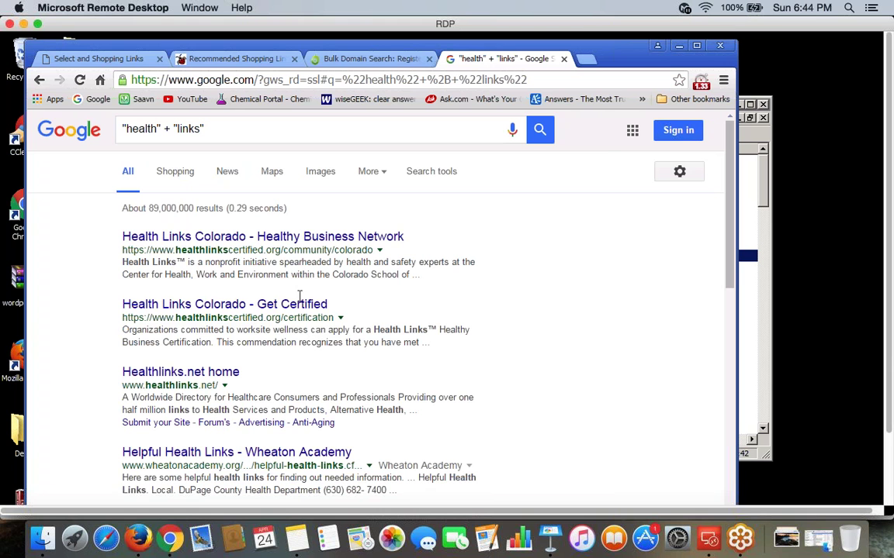
Open both Health Links Colorado results and the Wheaton Academy Helpful Health Links result in new tabs
right_click(250, 235)
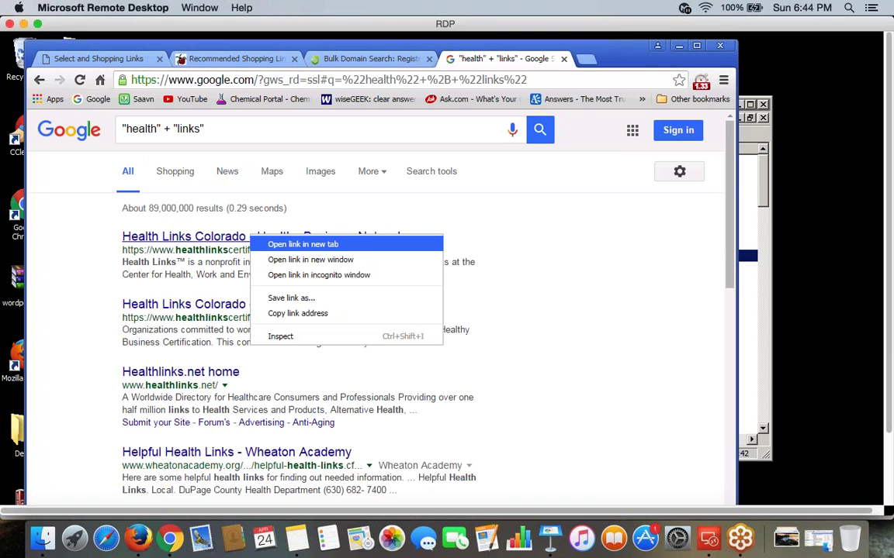
left_click(274, 243)
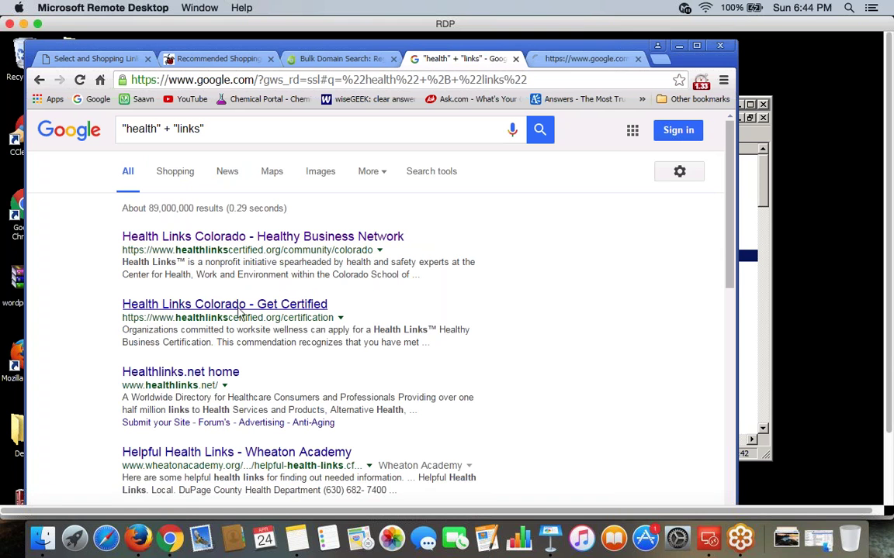
right_click(224, 306)
left_click(242, 313)
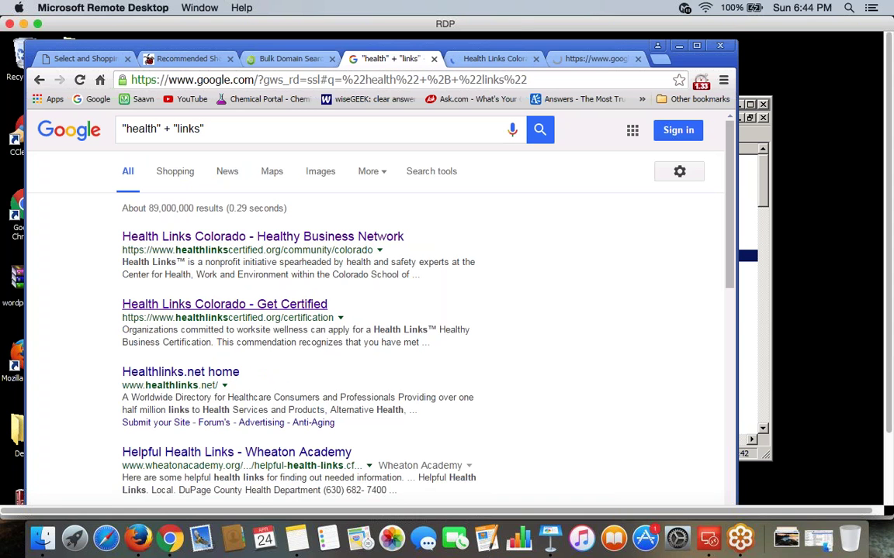
right_click(232, 452)
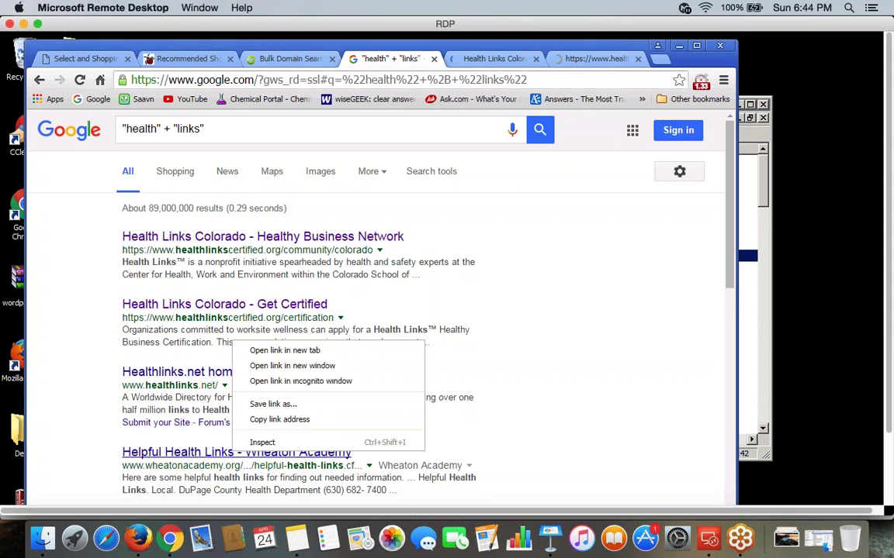
left_click(242, 351)
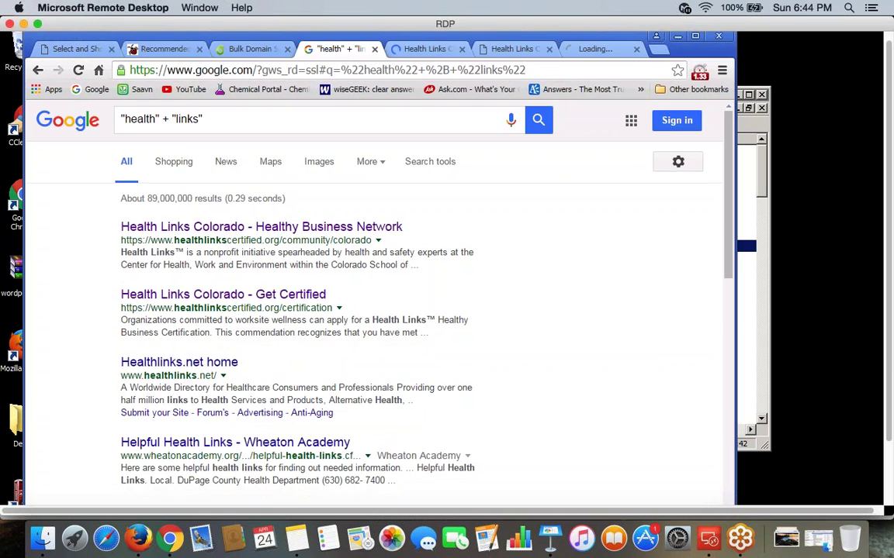
Open the Illinois Health Links and Fred Hutchinson Cancer Research Center health links results in new tabs
scroll(281, 309, "down", 3)
scroll(282, 310, "down", 3)
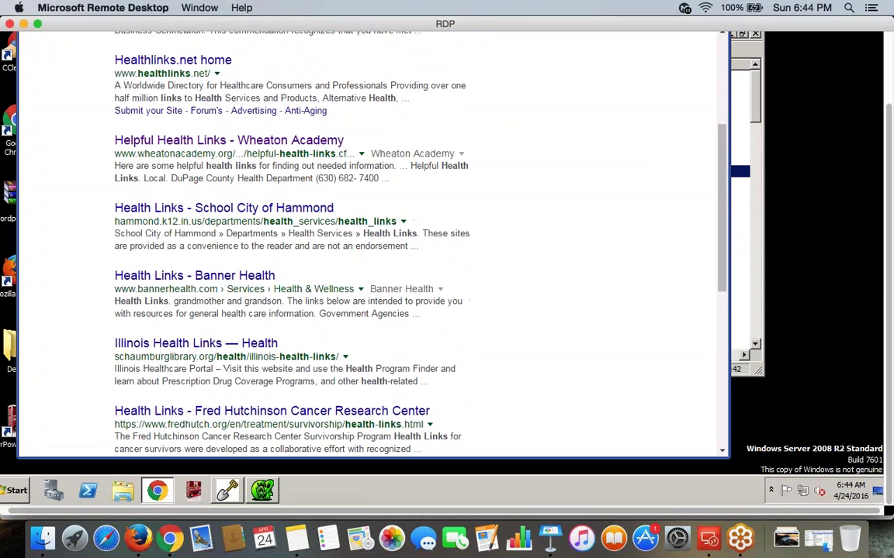
scroll(250, 246, "down", 1)
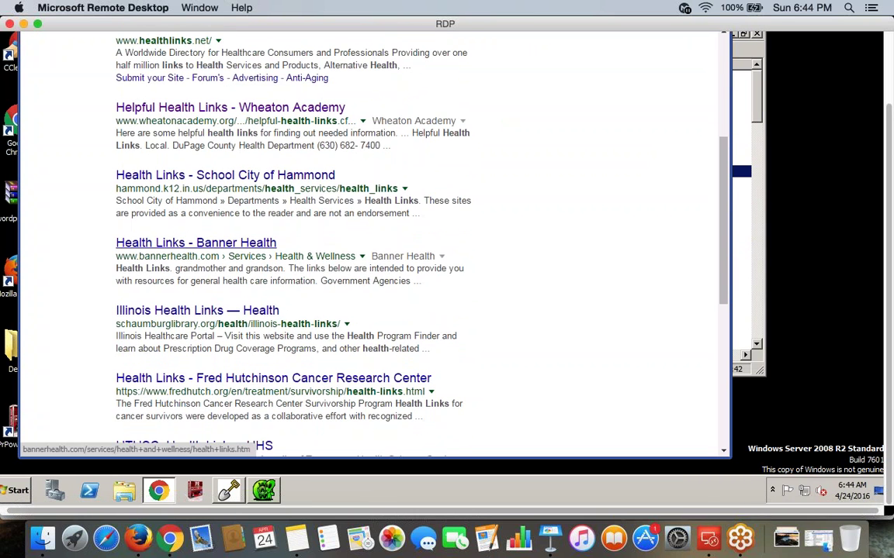
scroll(239, 255, "down", 1)
scroll(207, 291, "down", 2)
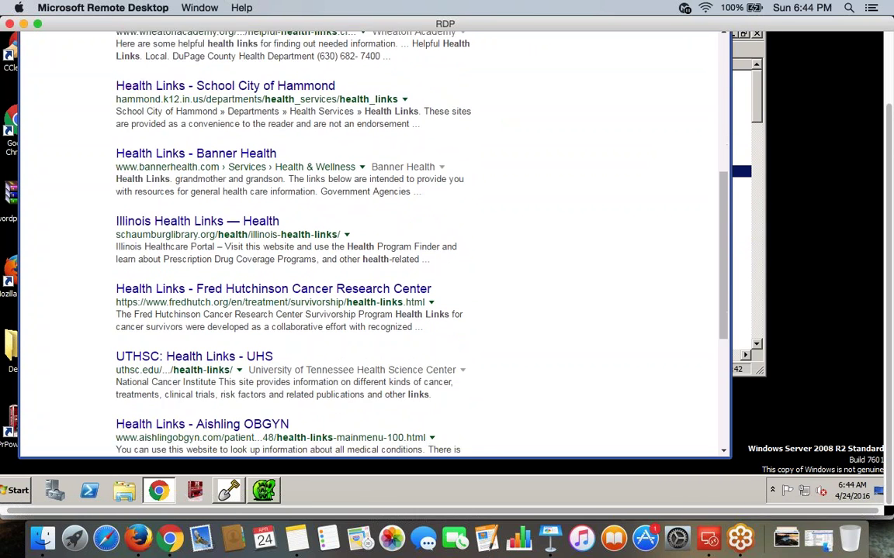
right_click(223, 222)
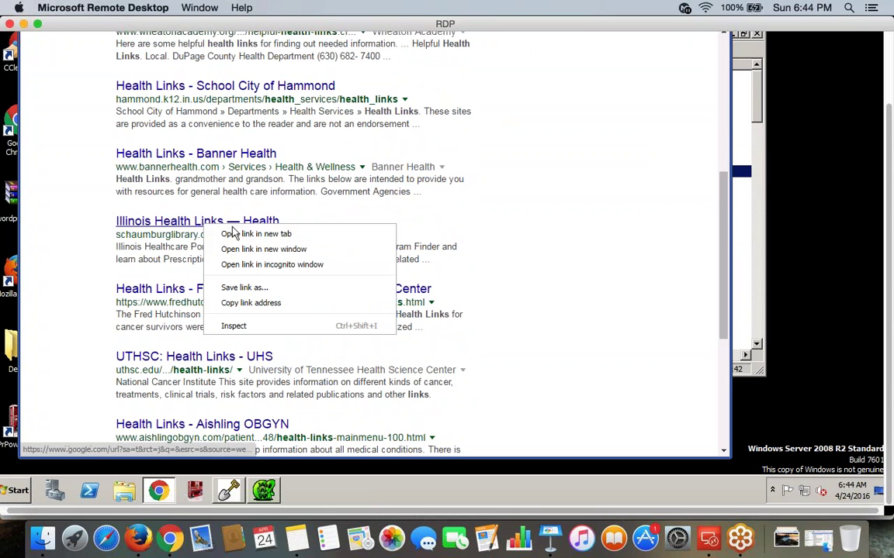
left_click(232, 234)
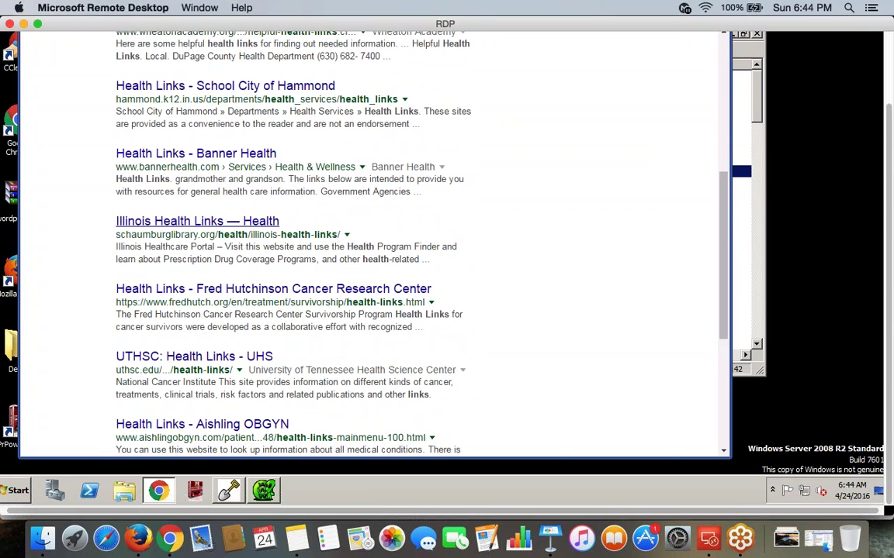
right_click(197, 290)
left_click(247, 295)
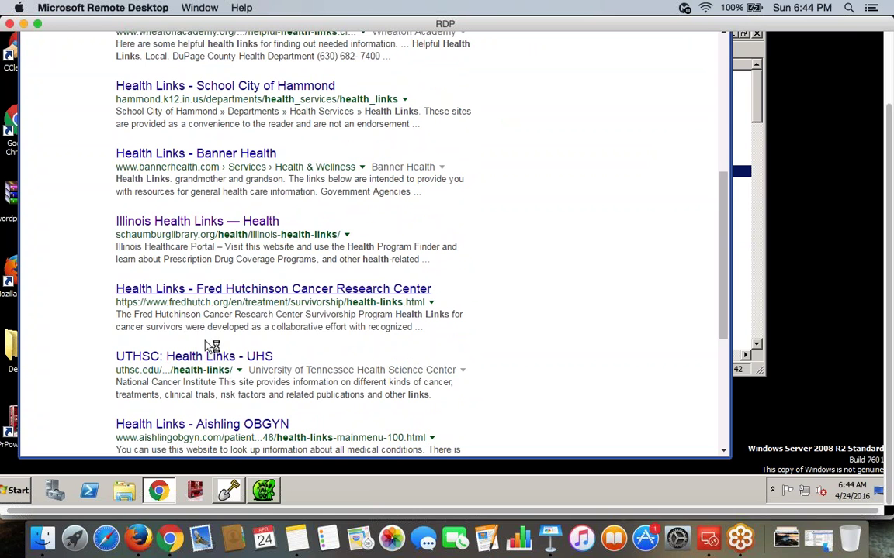
Open the UTHSC Health Links and Aishling OBGYN Health Links results in new tabs
right_click(201, 357)
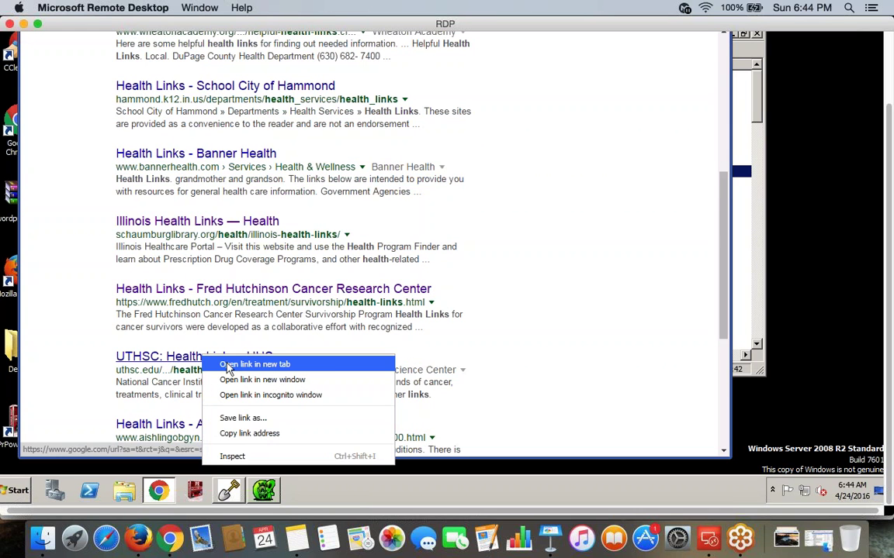
left_click(227, 369)
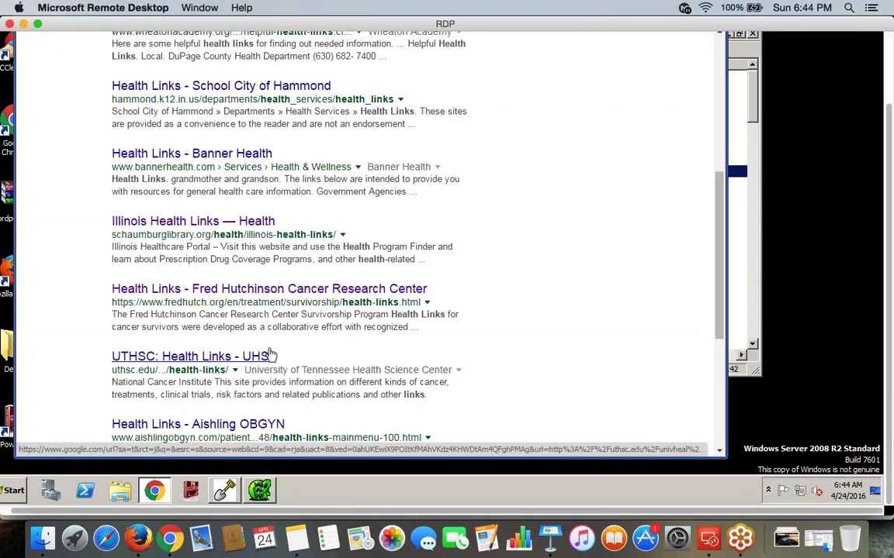
scroll(266, 365, "down", 5)
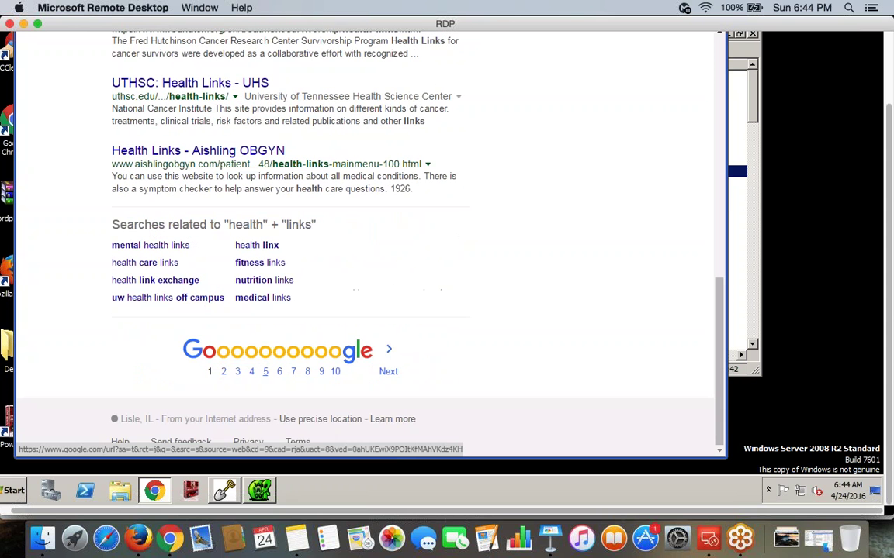
right_click(146, 152)
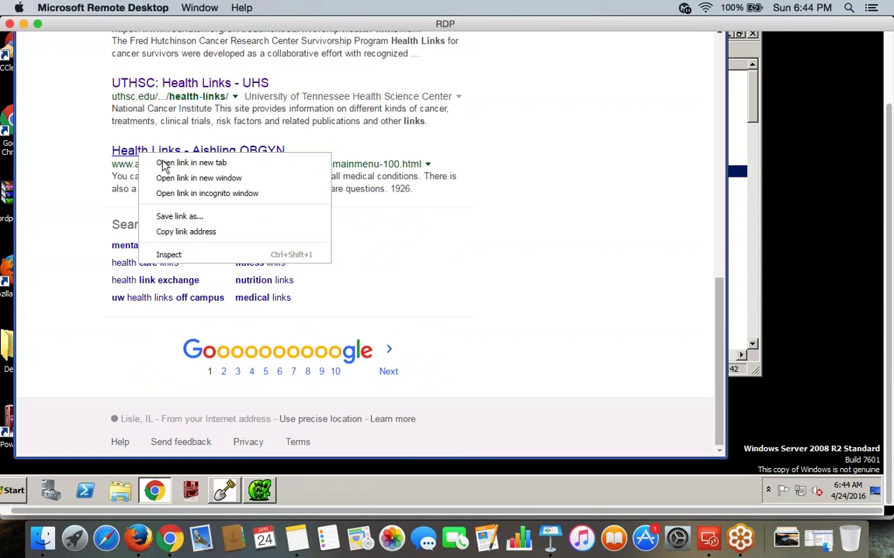
left_click(163, 161)
Examine the Health Links Colorado community page for lists of outbound health links
scroll(316, 165, "up", 5)
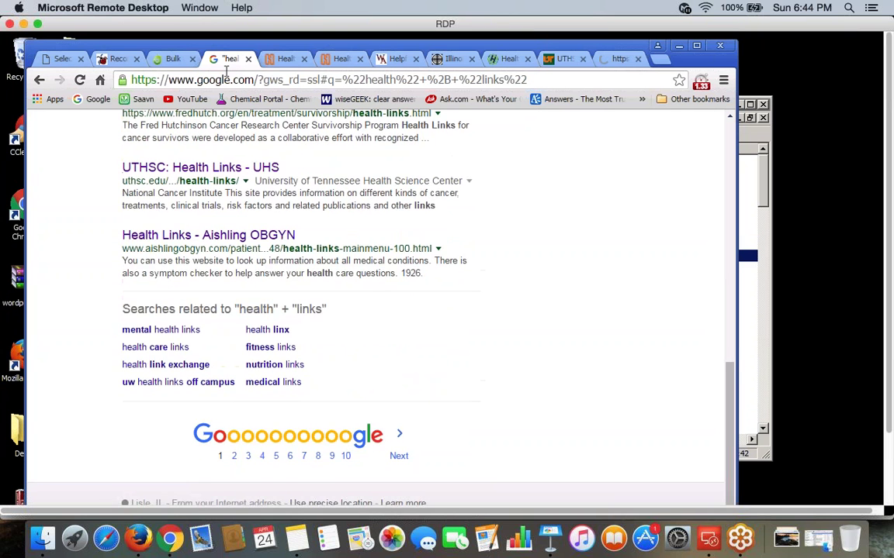
key("ctrl+Tab")
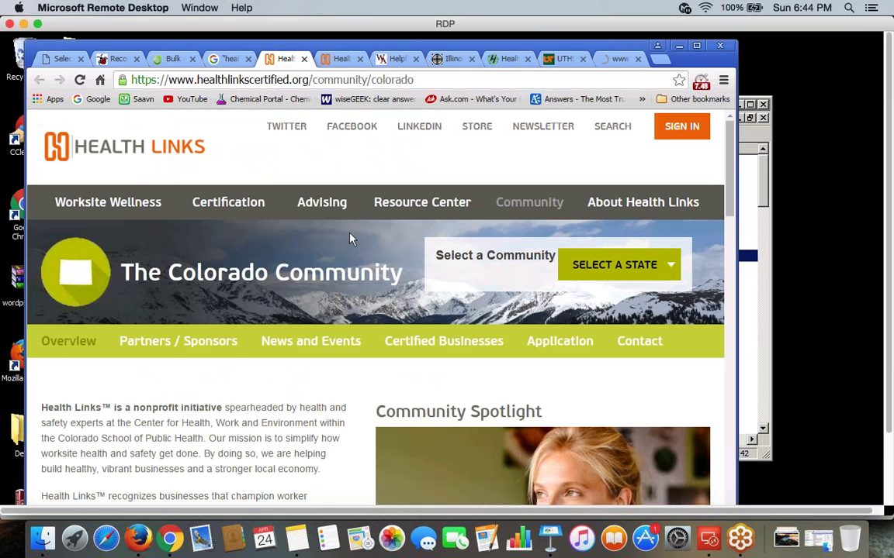
scroll(445, 304, "down", 2)
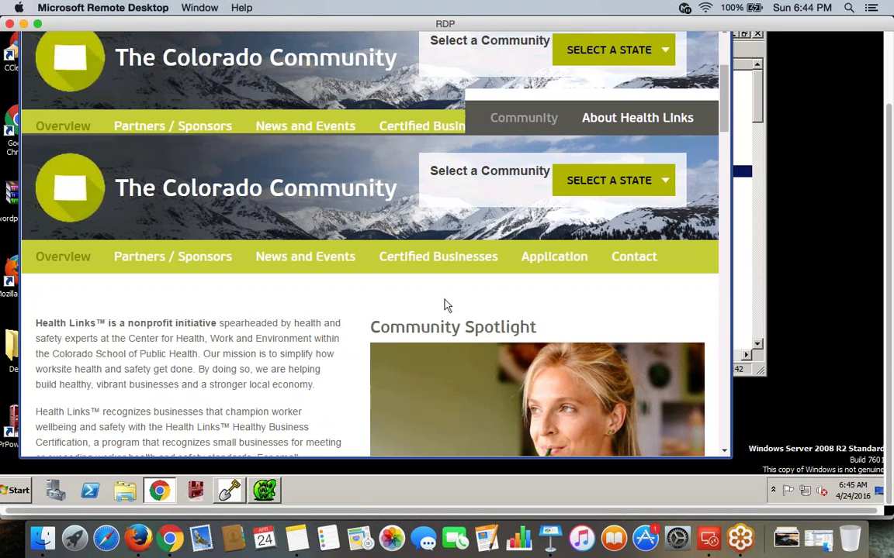
scroll(446, 305, "down", 3)
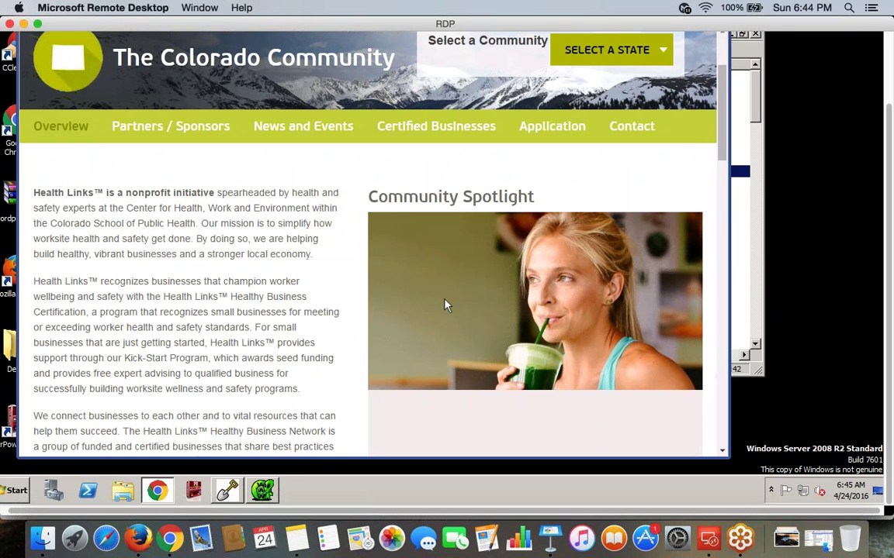
scroll(385, 315, "down", 15)
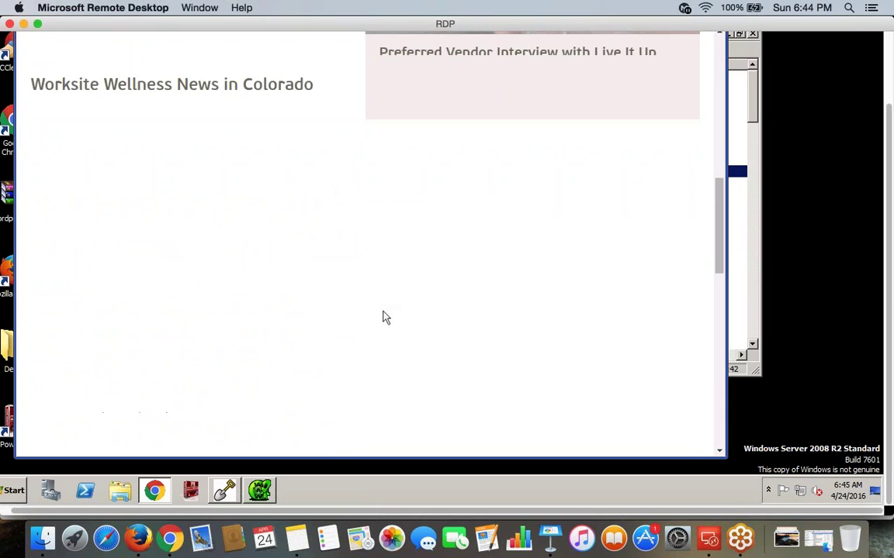
scroll(348, 210, "up", 5)
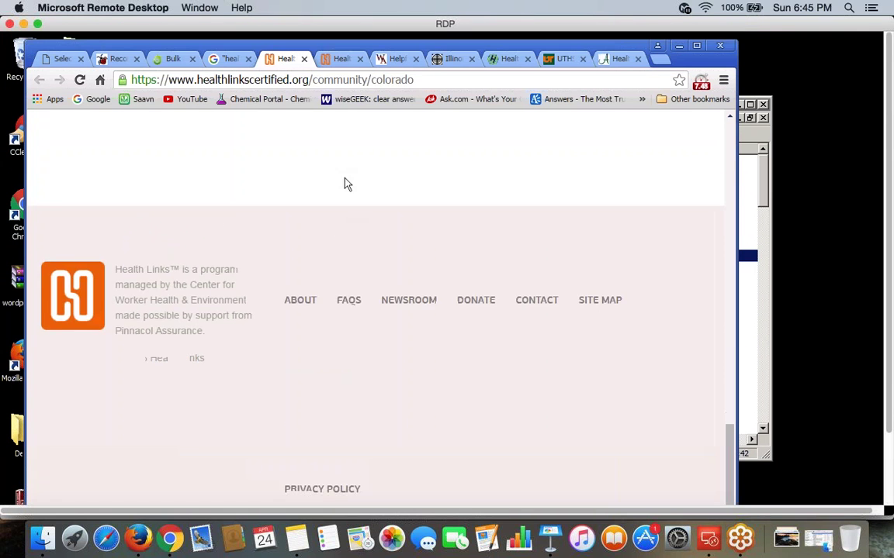
scroll(403, 82, "up", 3)
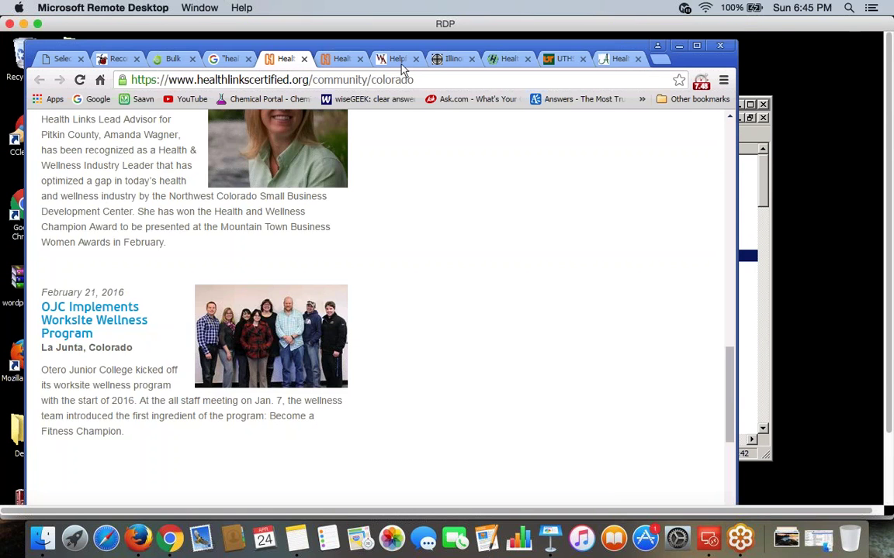
scroll(402, 69, "up", 4)
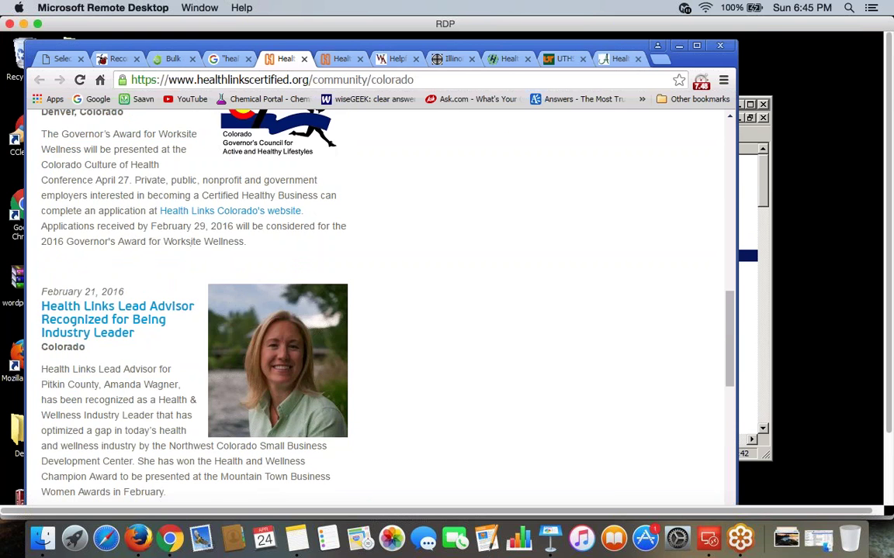
Check the Health Links Get Certified page for outbound health links
left_click(341, 58)
scroll(388, 218, "down", 5)
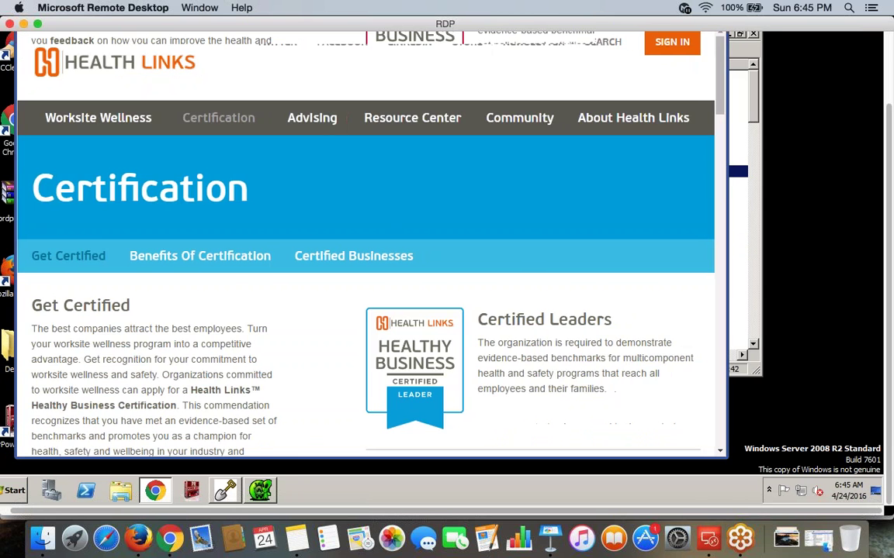
scroll(345, 244, "down", 15)
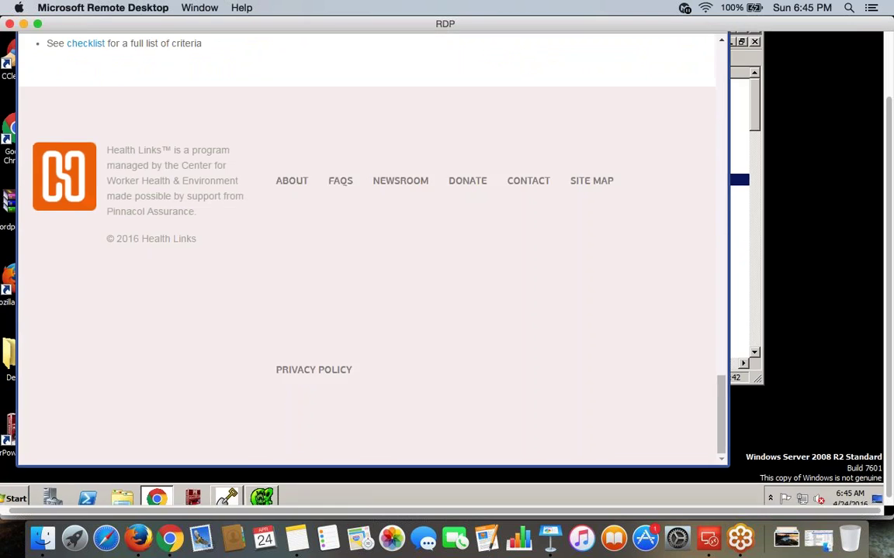
scroll(460, 98, "up", 10)
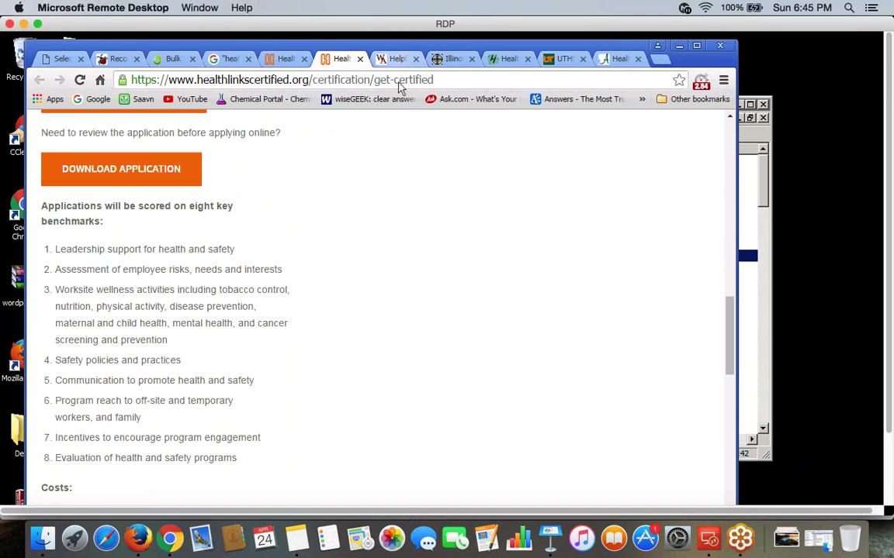
Review the outbound links listed on Wheaton Academy's Helpful Health Links page
left_click(396, 58)
scroll(419, 219, "down", 5)
mouse_move(387, 165)
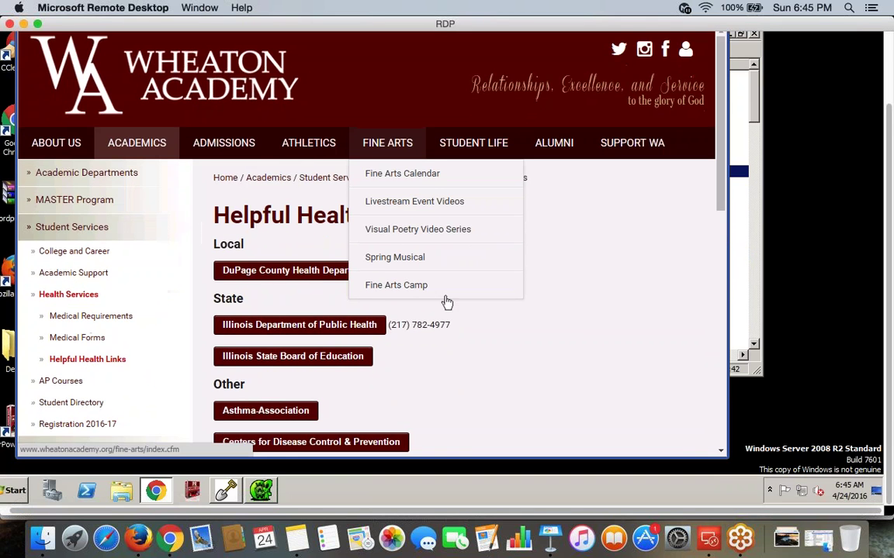
scroll(447, 303, "down", 5)
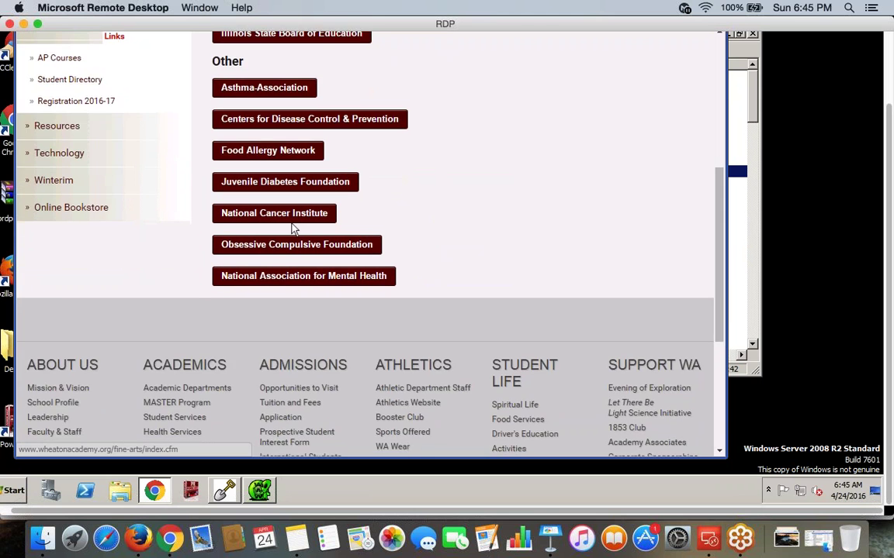
scroll(288, 202, "down", 2)
scroll(286, 153, "down", 3)
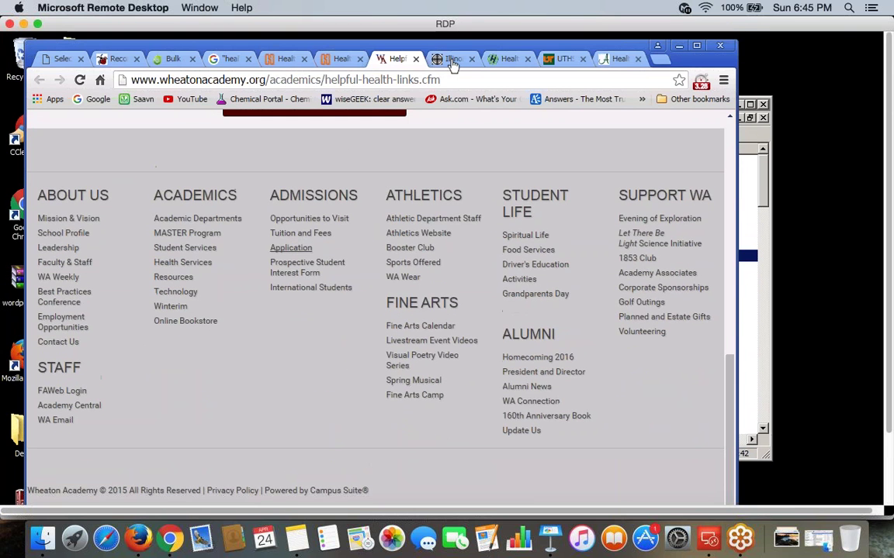
Look through the Schaumburg Township District Library's Illinois Health Links page from start to end
left_click(450, 59)
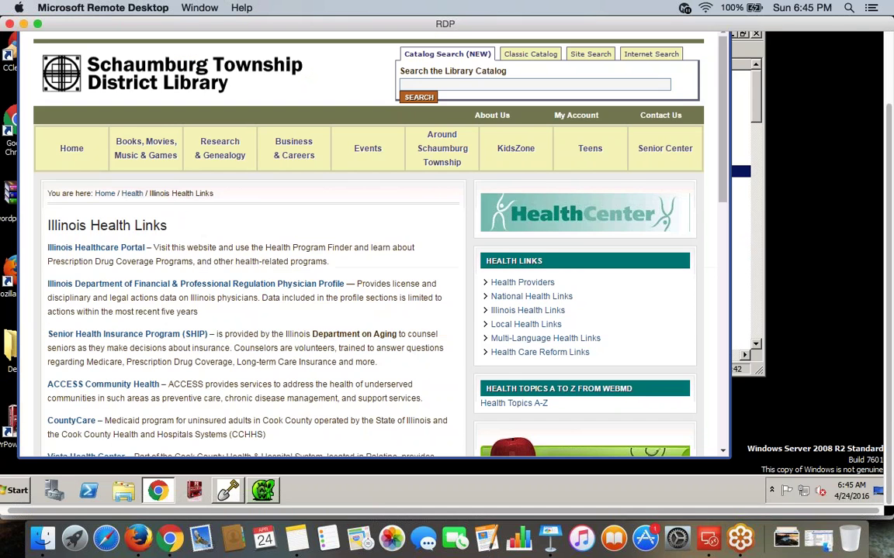
scroll(445, 247, "down", 10)
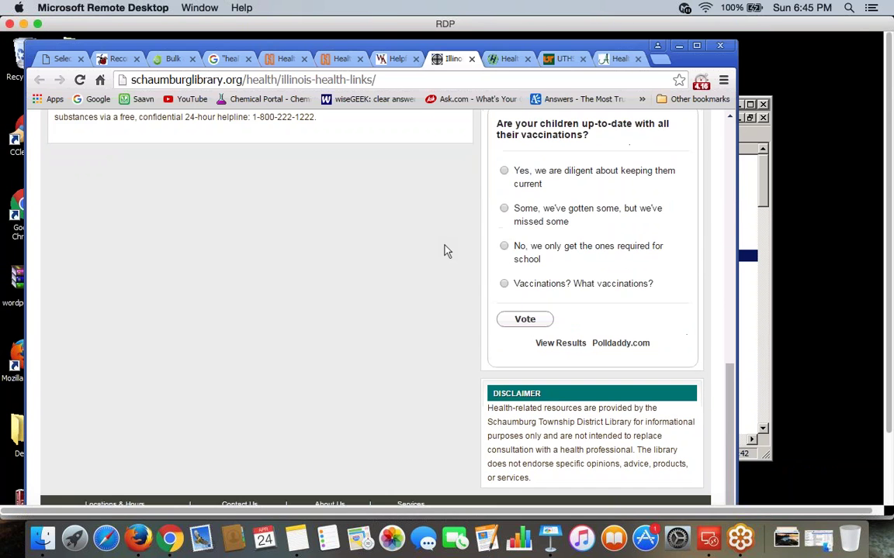
scroll(501, 70, "up", 10)
scroll(372, 310, "up", 3)
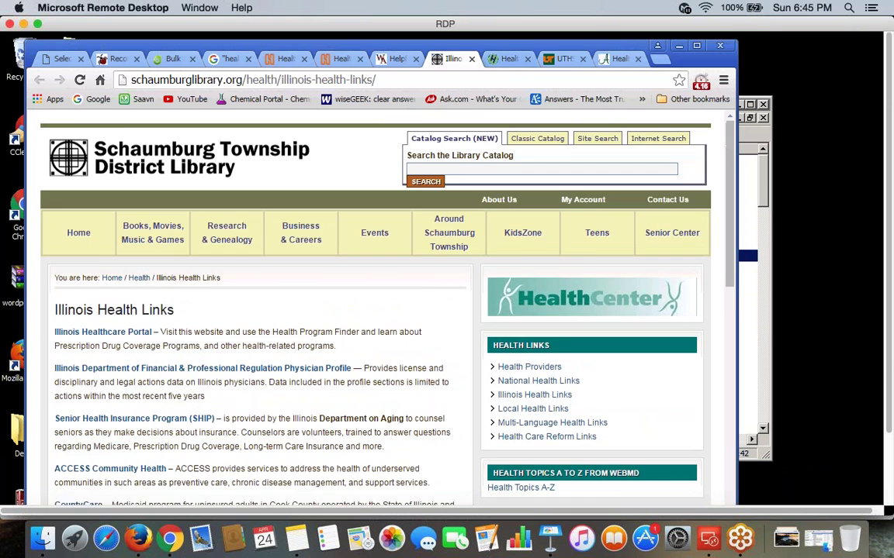
Examine the Fred Hutch Health Links page, including its list of survivorship topics and the outside links below it
key("ctrl+Tab")
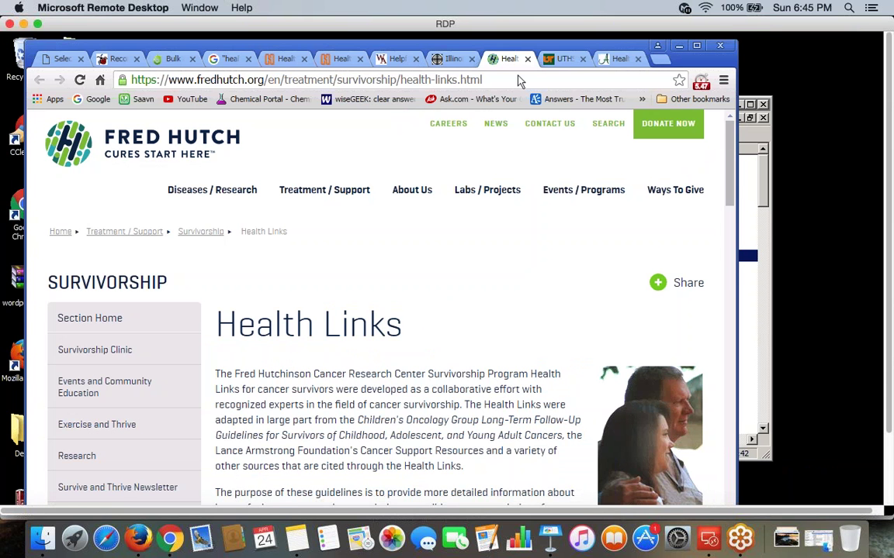
scroll(452, 256, "down", 3)
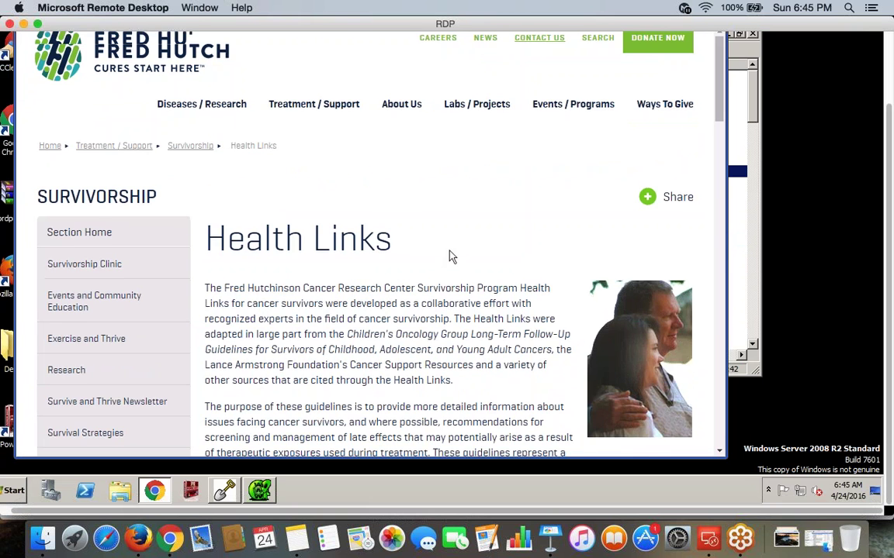
scroll(452, 257, "down", 20)
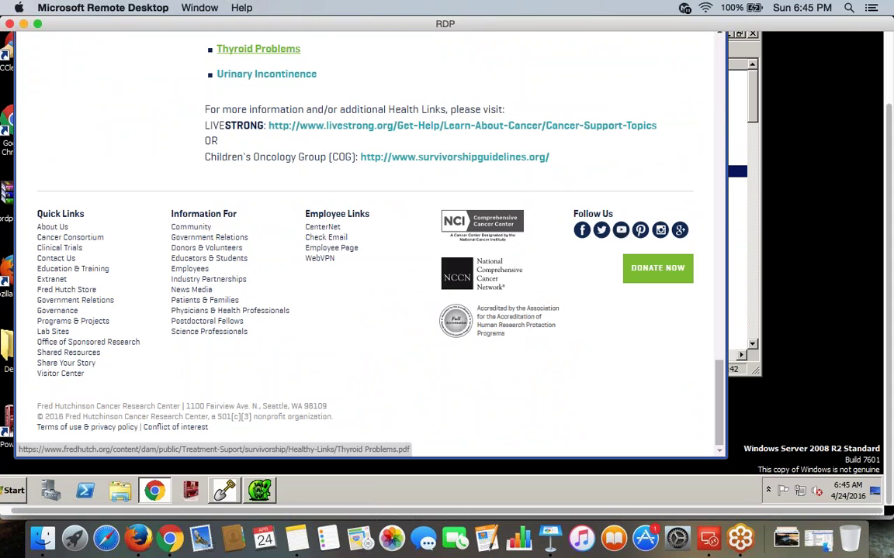
key("F11")
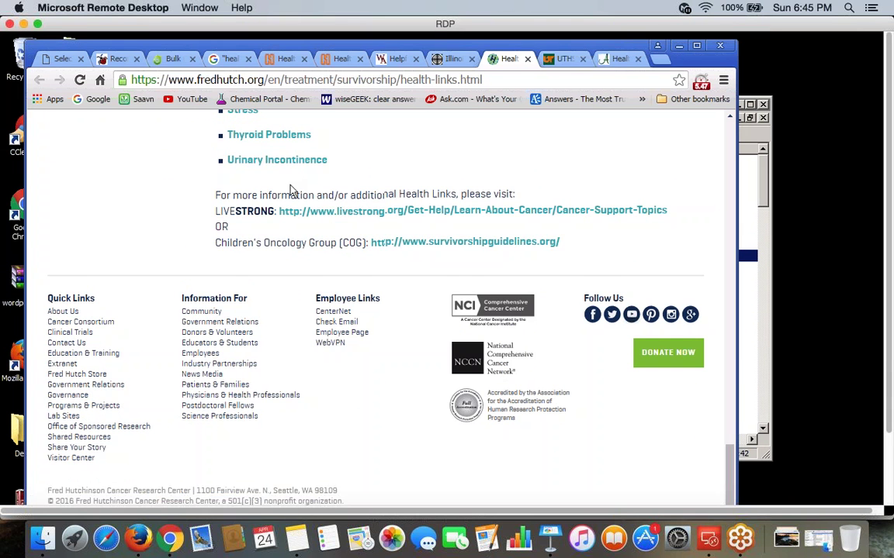
scroll(295, 194, "up", 10)
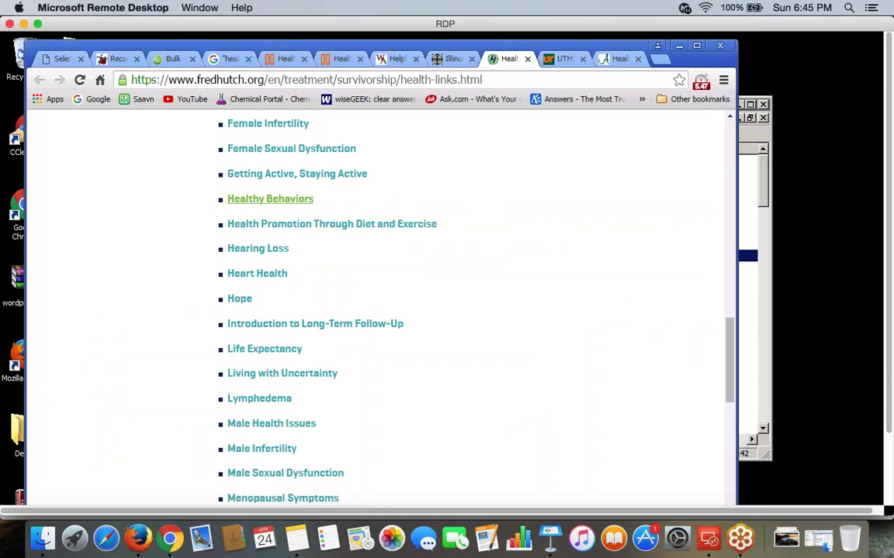
scroll(271, 138, "down", 3)
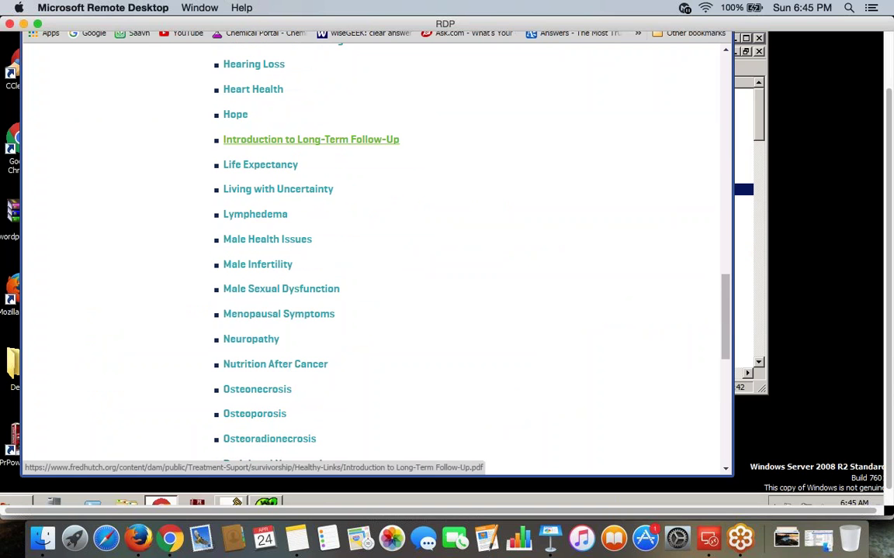
scroll(279, 167, "up", 5)
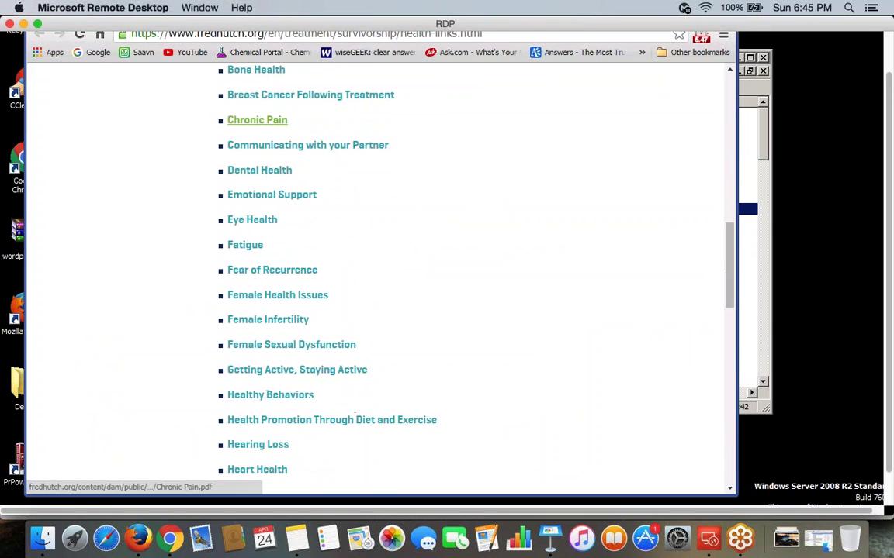
scroll(256, 167, "down", 3)
scroll(349, 115, "up", 2)
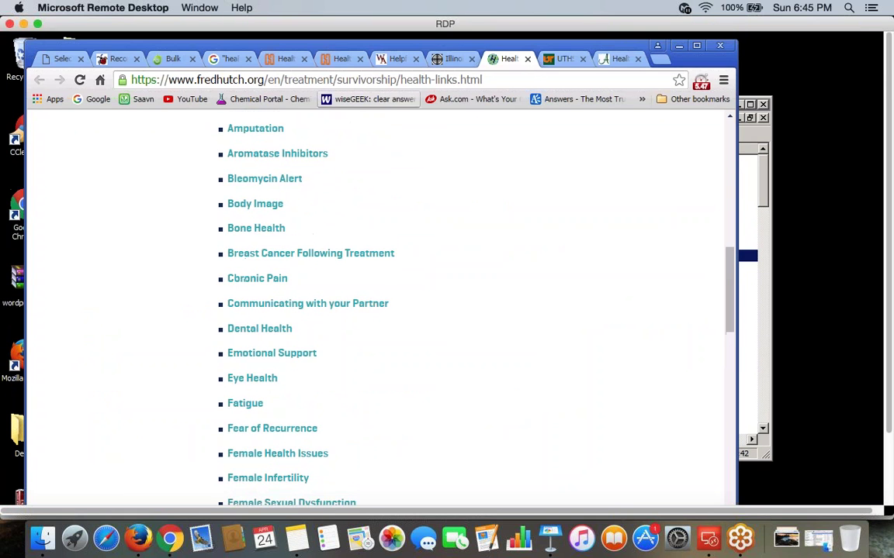
Look over the external links on the University of Tennessee Health Science Center's Health Links page
key("ctrl+Tab")
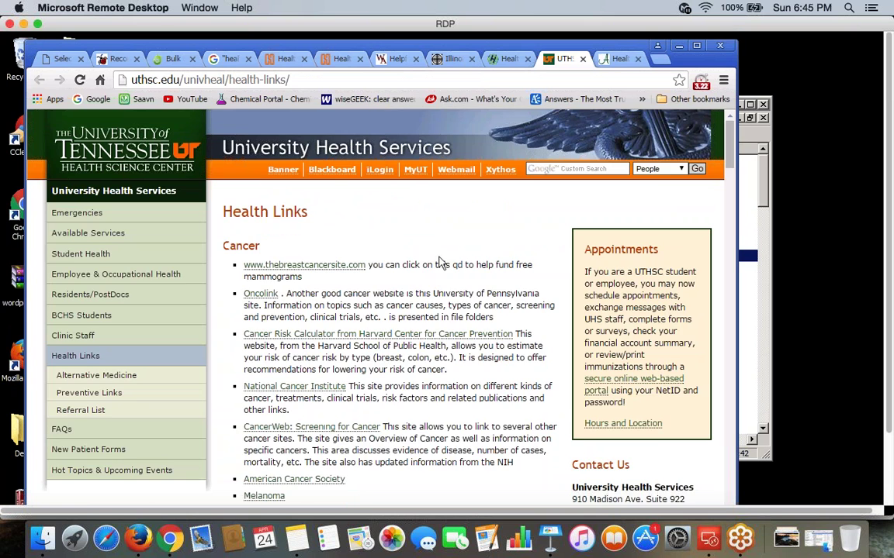
scroll(439, 264, "down", 3)
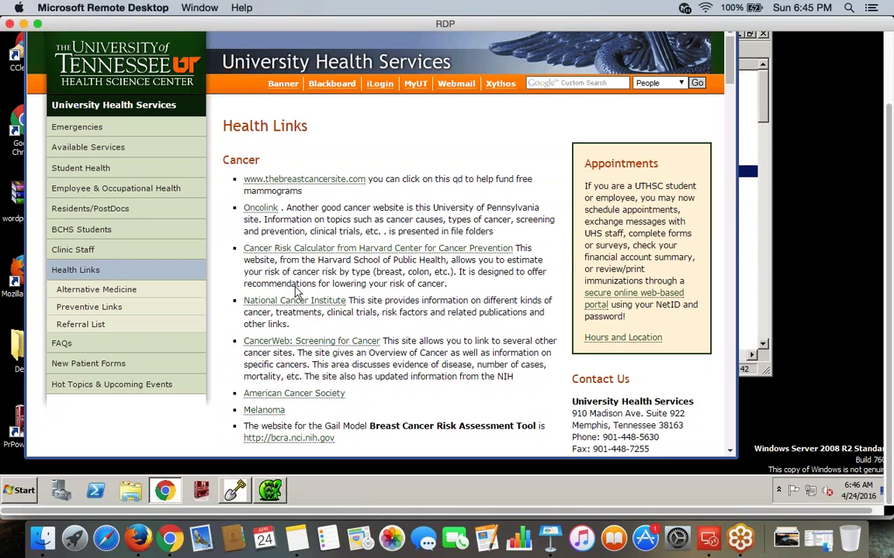
scroll(307, 279, "down", 6)
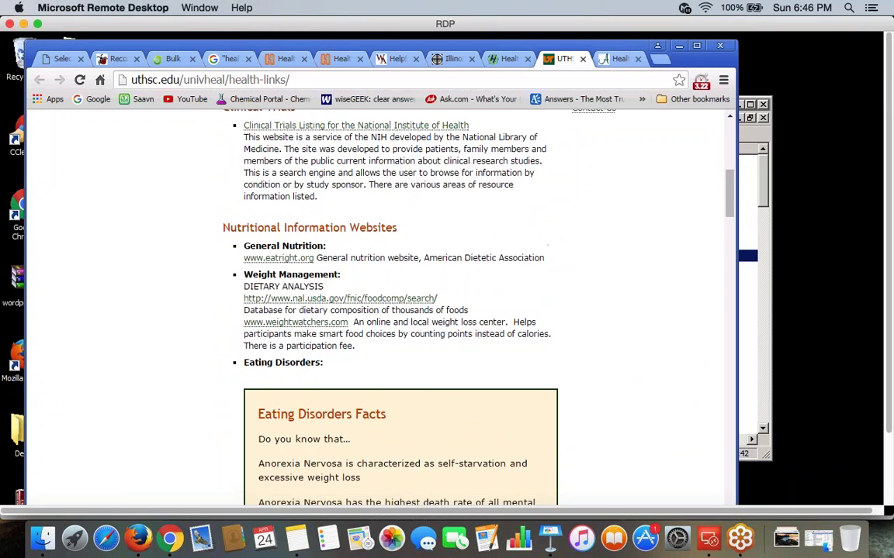
scroll(310, 232, "up", 2)
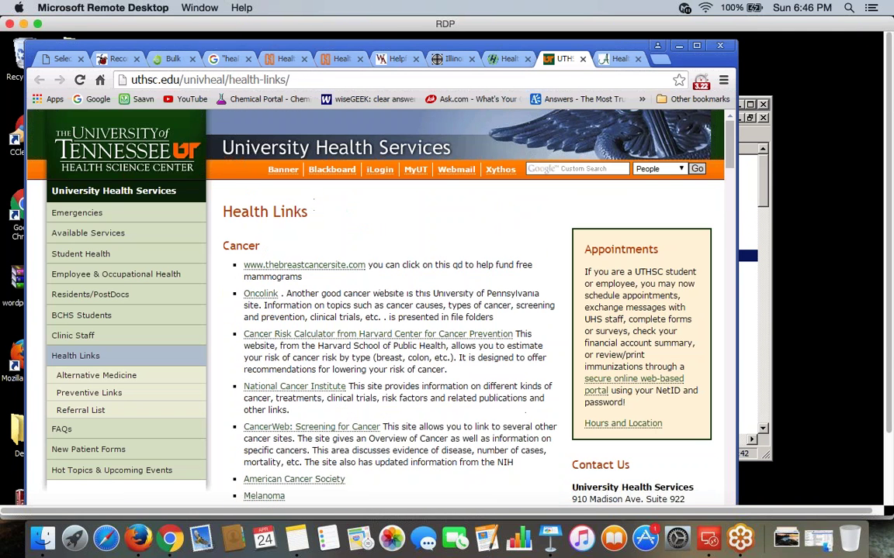
Copy the web address of the University of Tennessee Health Links page and look further through its links
left_click(311, 80)
key("ctrl+c")
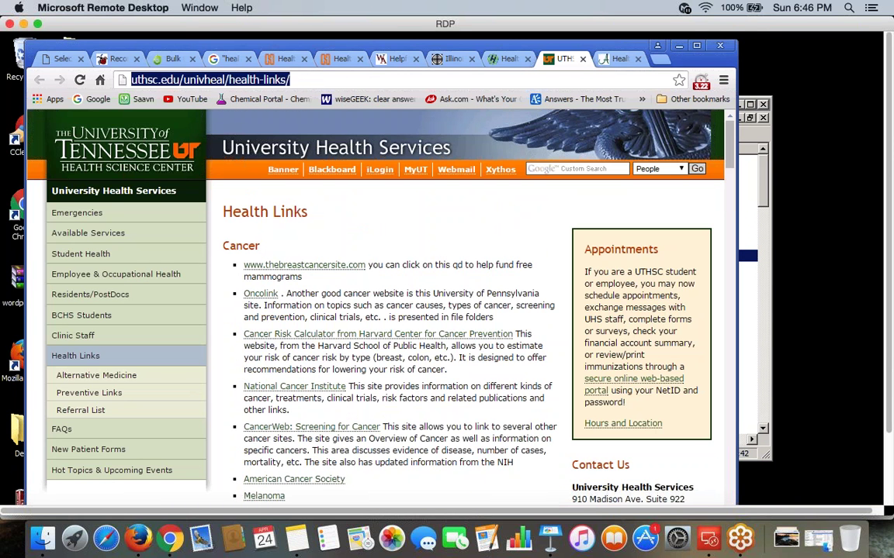
scroll(309, 118, "down", 5)
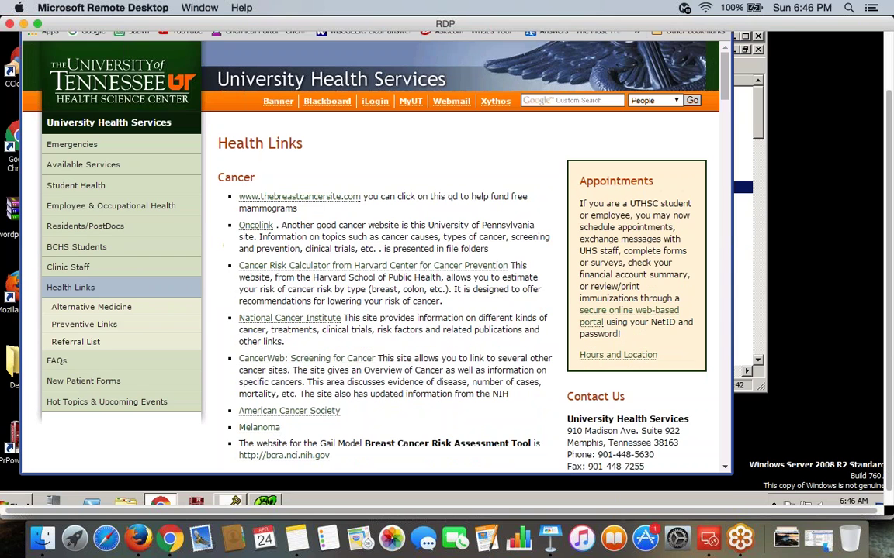
scroll(373, 233, "down", 10)
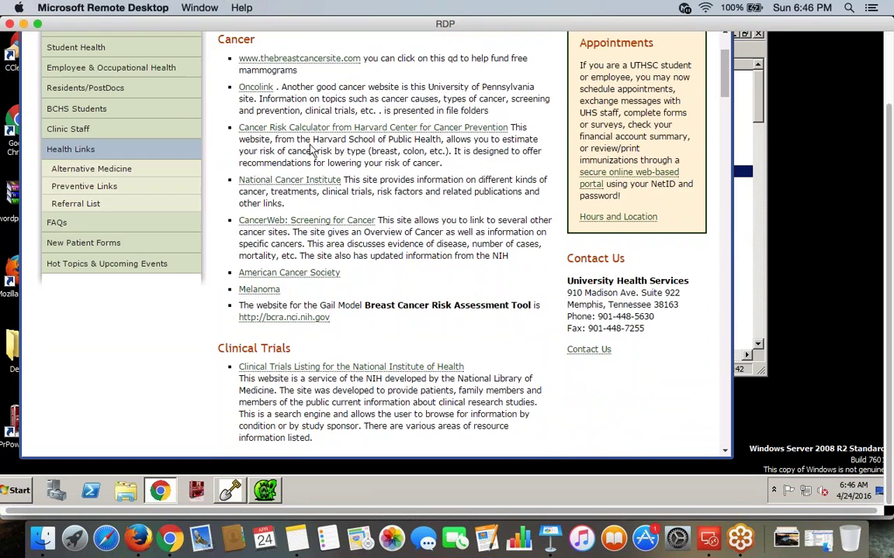
key("alt+Tab")
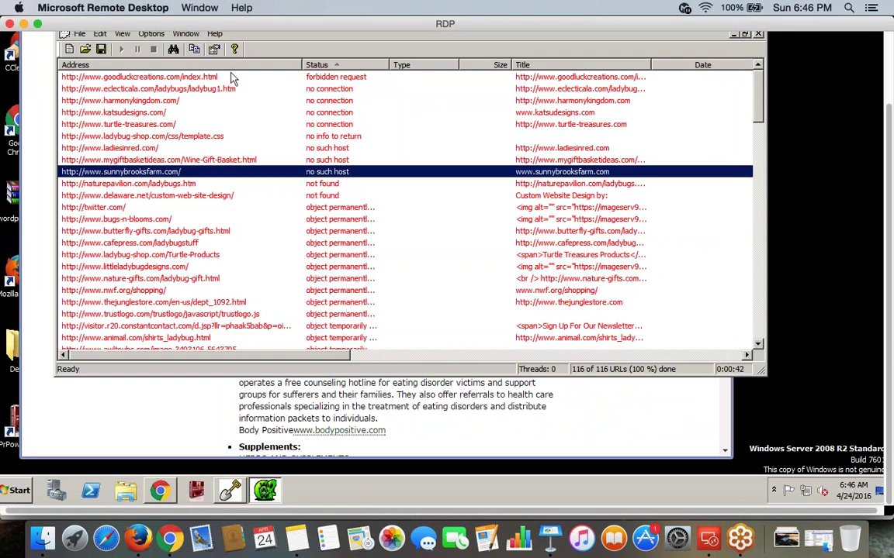
left_click(79, 33)
left_click(99, 48)
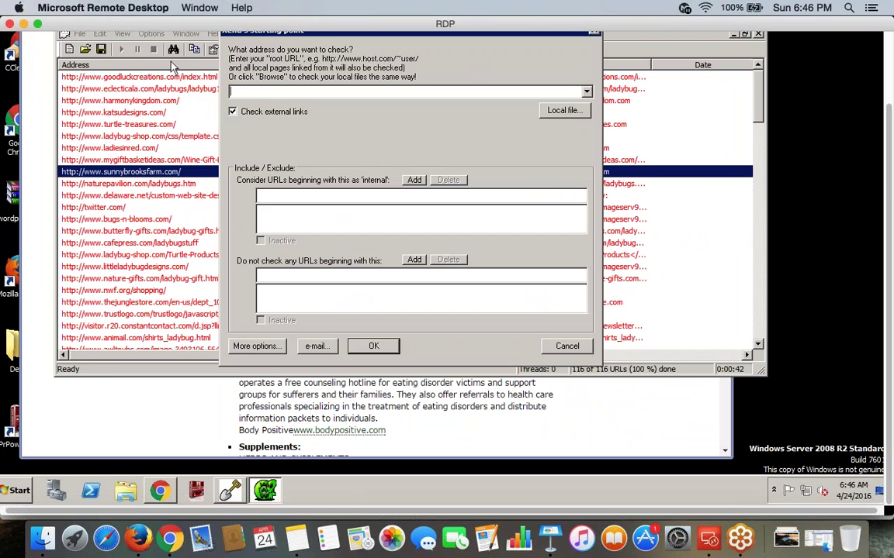
key("ctrl+v")
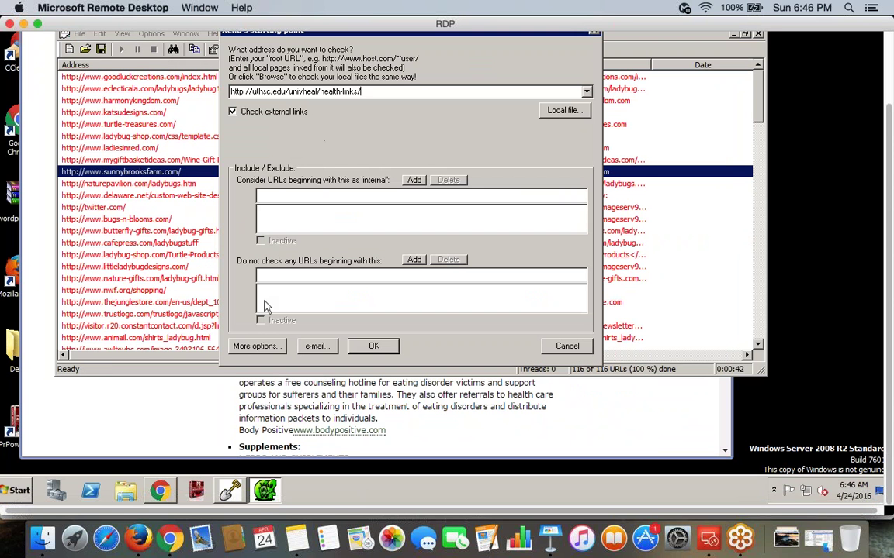
left_click(371, 346)
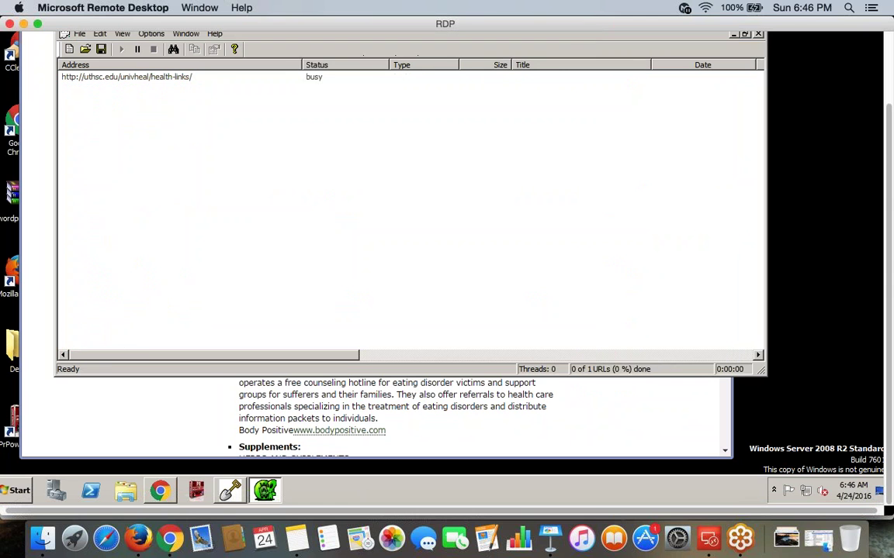
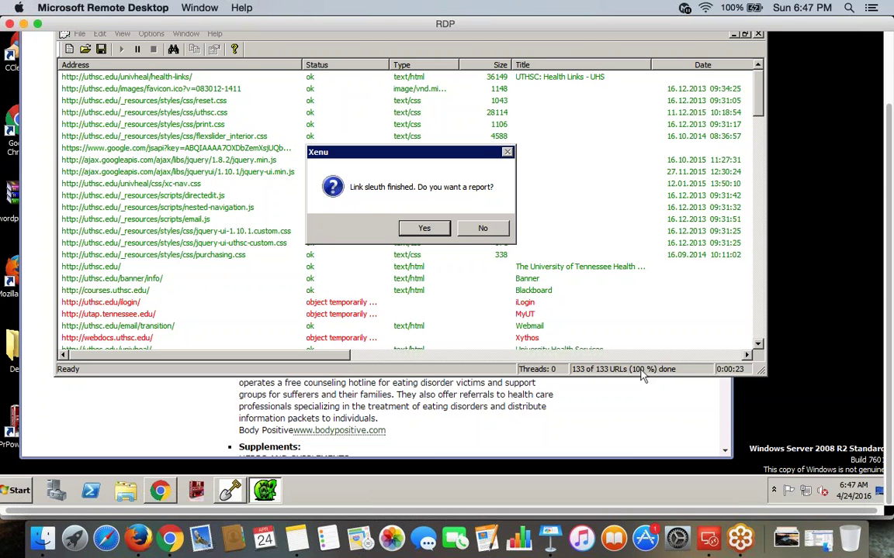
Decline the link report and sort the checked URLs by status so the failed links come first
left_click(481, 230)
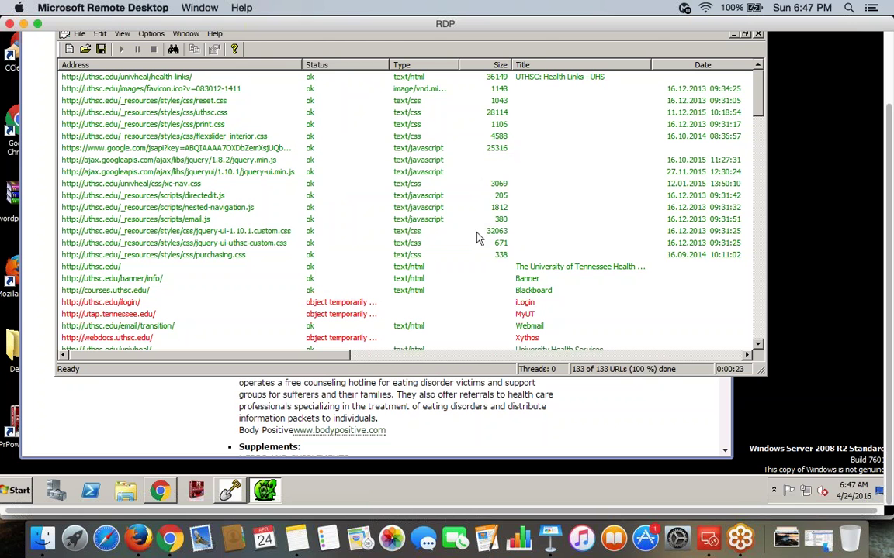
scroll(341, 158, "up", 3)
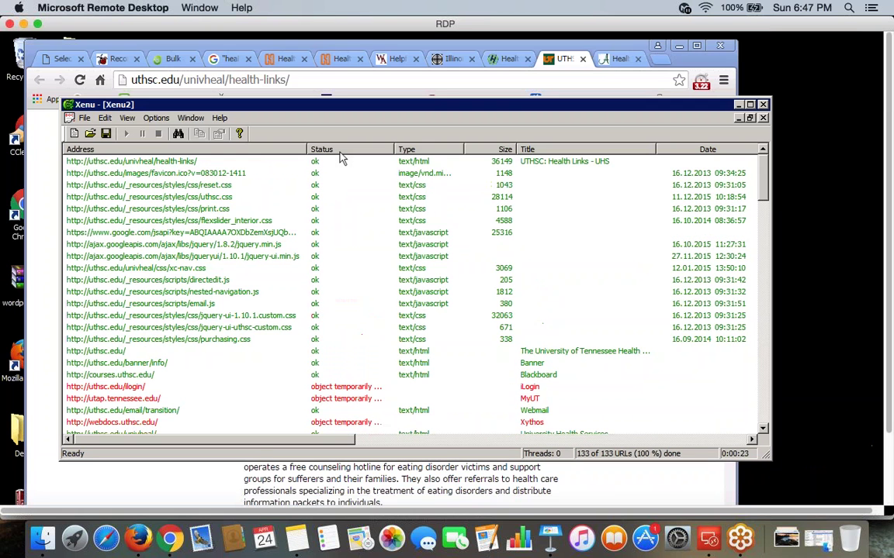
left_click(339, 152)
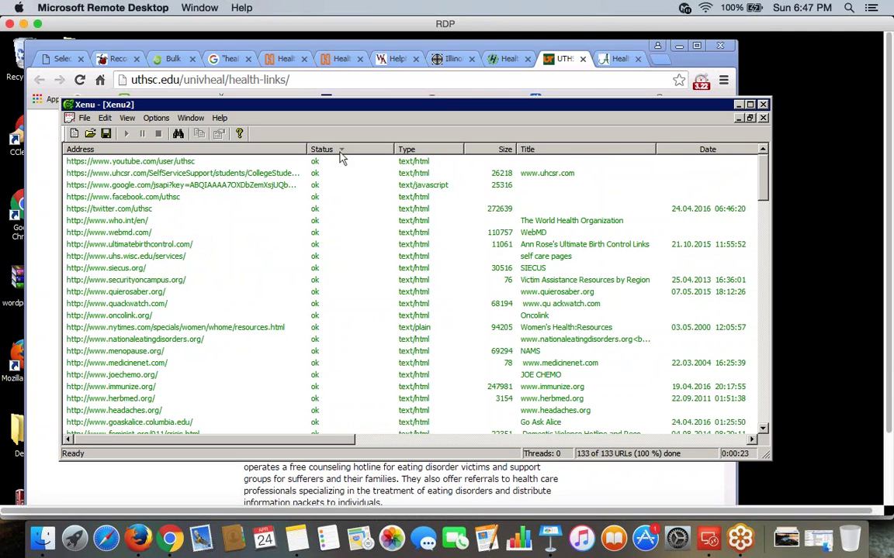
left_click(339, 151)
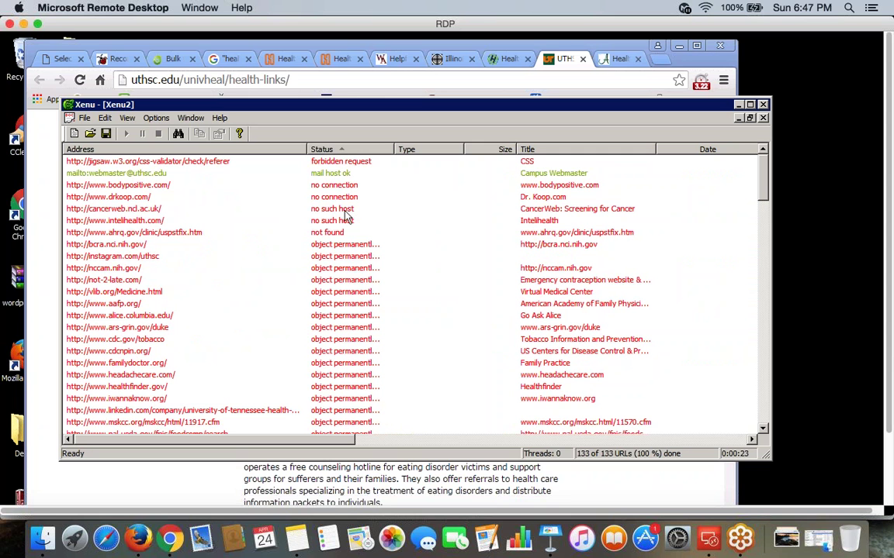
Copy the URL of the Intelihealth entry from the links whose status is "no such host"
left_click(344, 211)
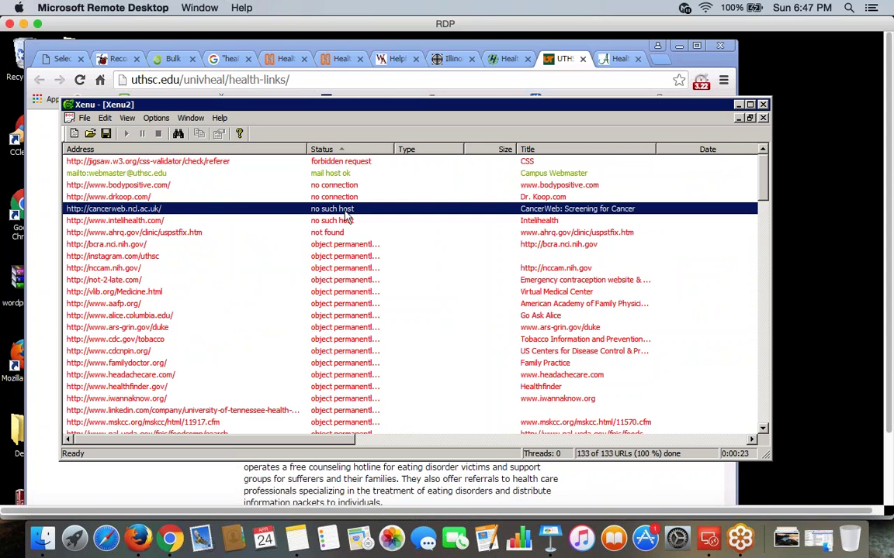
left_click(165, 221)
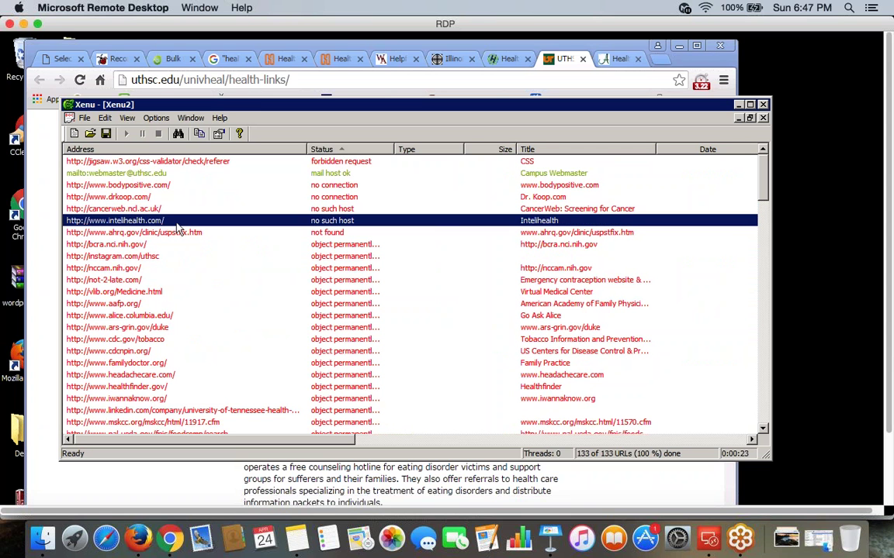
right_click(158, 223)
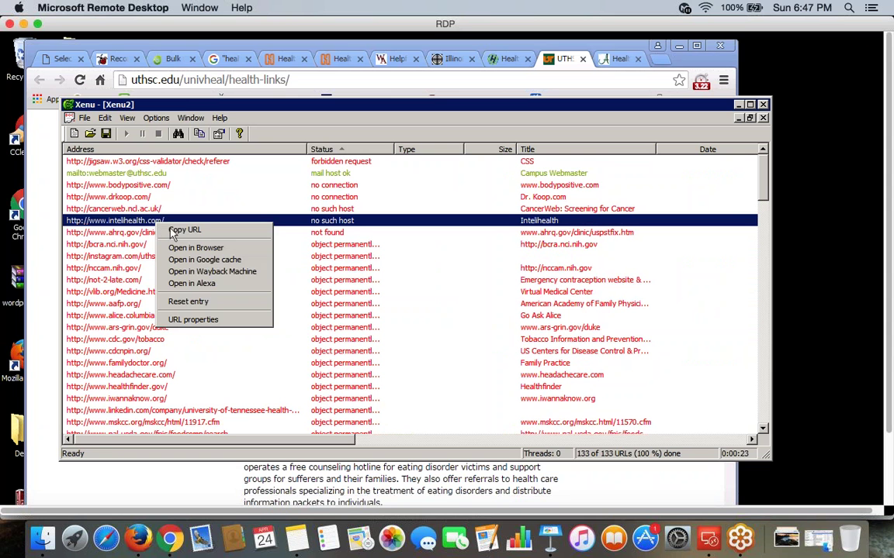
left_click(179, 232)
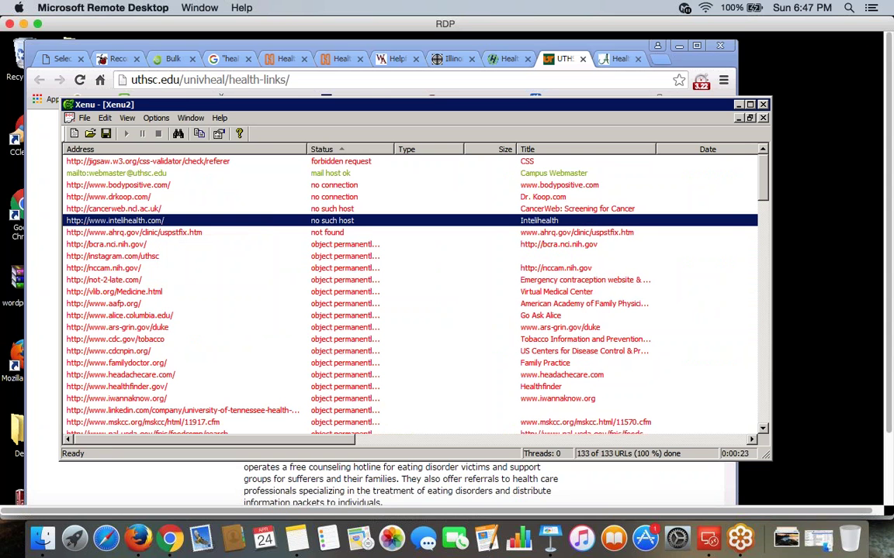
left_click(151, 59)
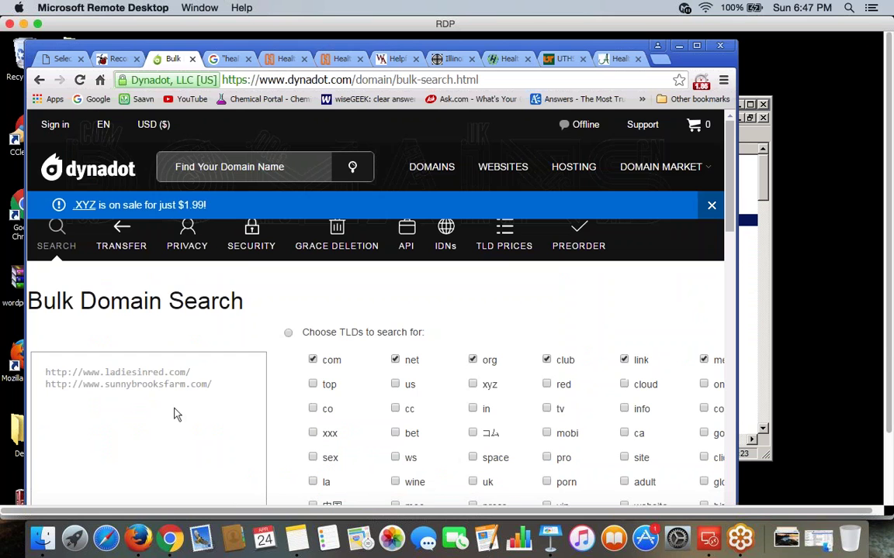
left_click(175, 415)
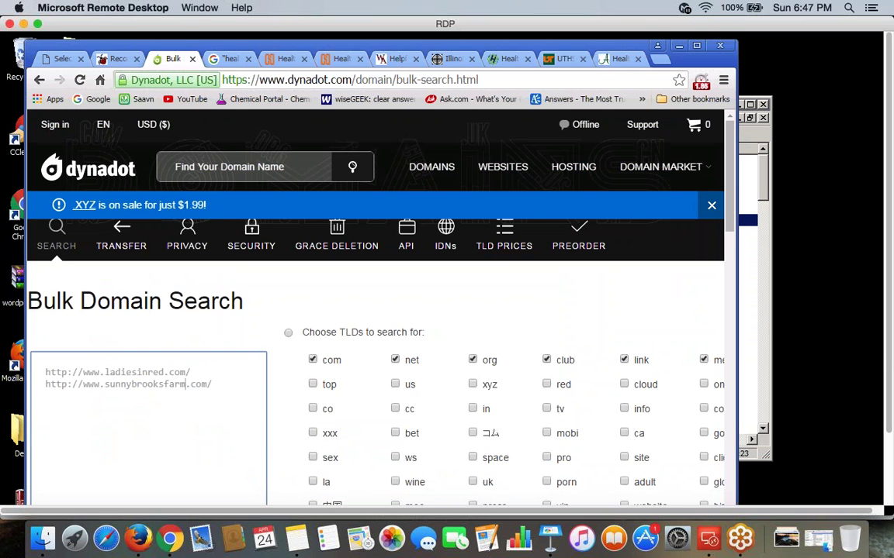
key("ctrl+v")
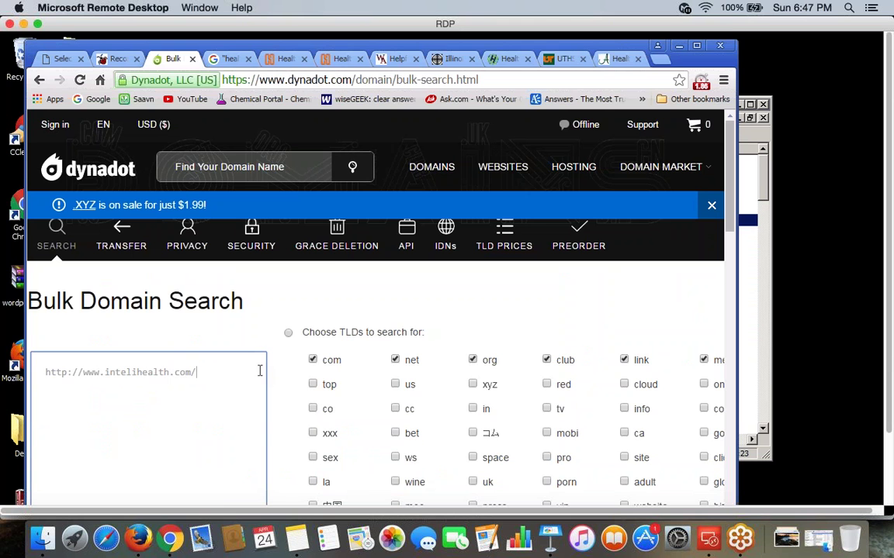
scroll(317, 335, "down", 3)
scroll(349, 329, "down", 8)
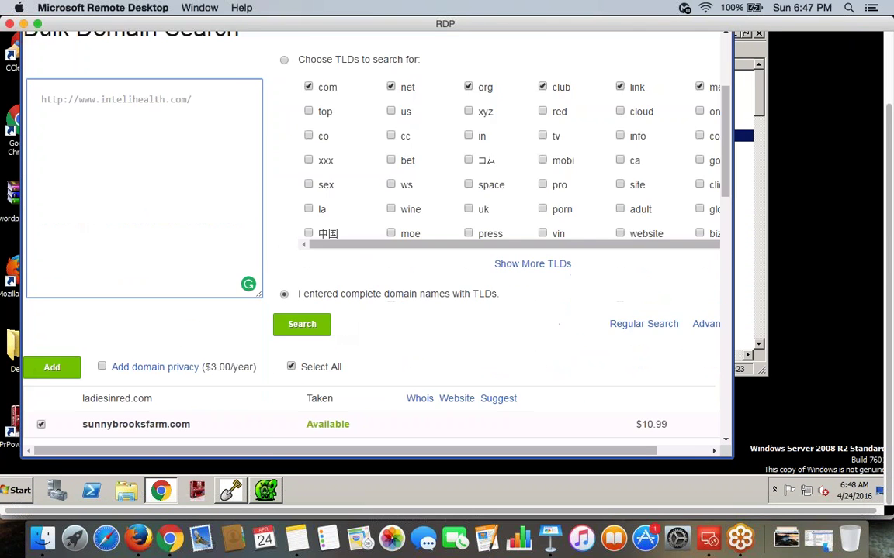
scroll(267, 109, "down", 2)
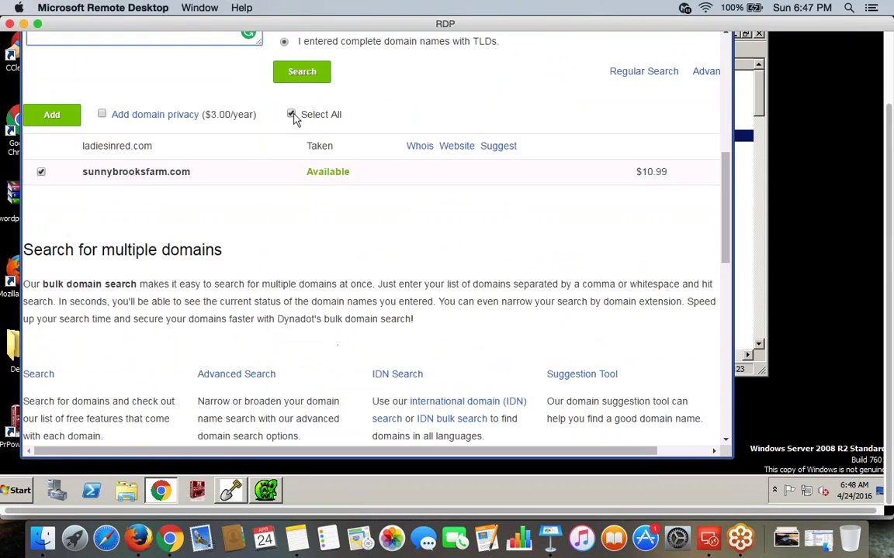
left_click(301, 72)
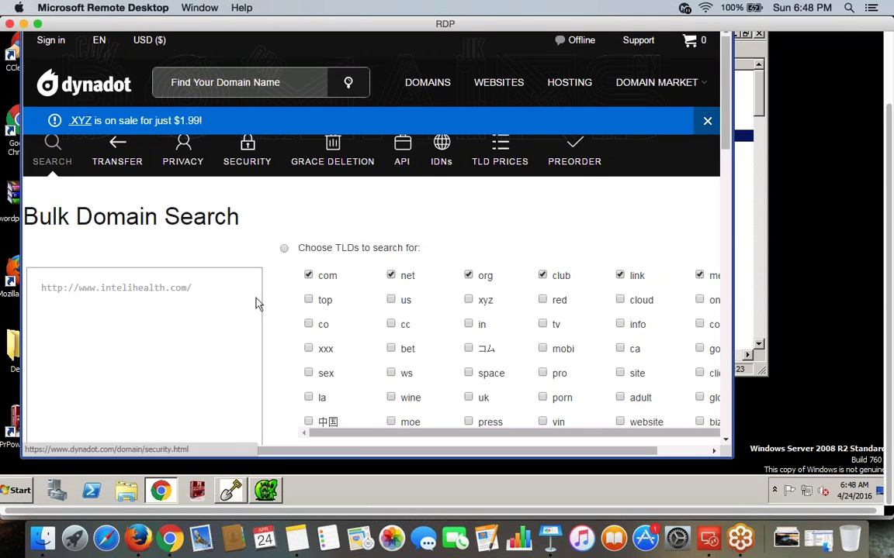
scroll(256, 303, "right", 1)
scroll(319, 317, "down", 4)
scroll(305, 316, "down", 3)
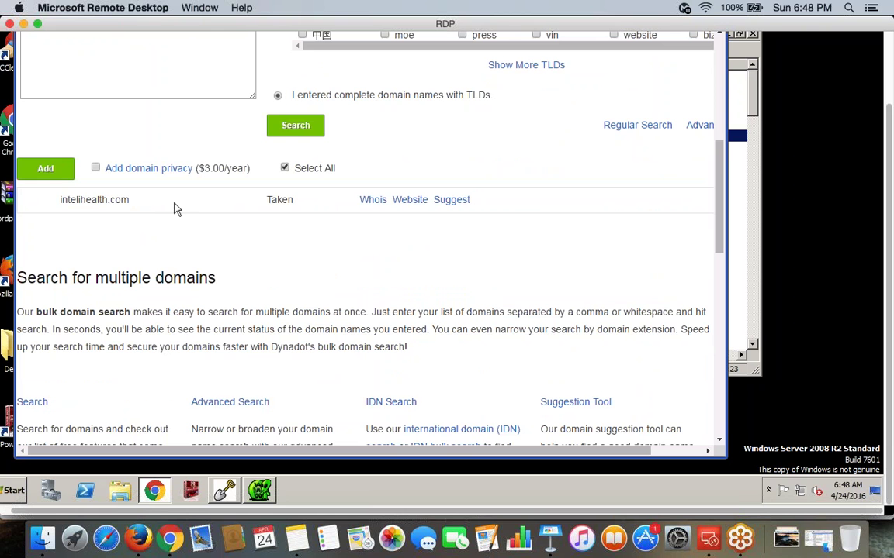
Switch to Majestic Site Explorer in the local Chrome and look up intelihealth.com as a root domain
left_click(138, 538)
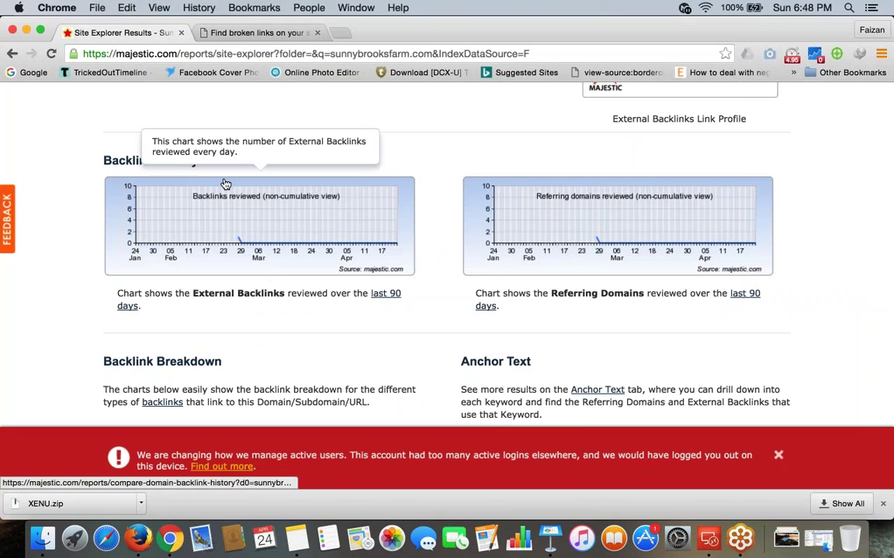
scroll(225, 184, "up", 10)
left_click(225, 184)
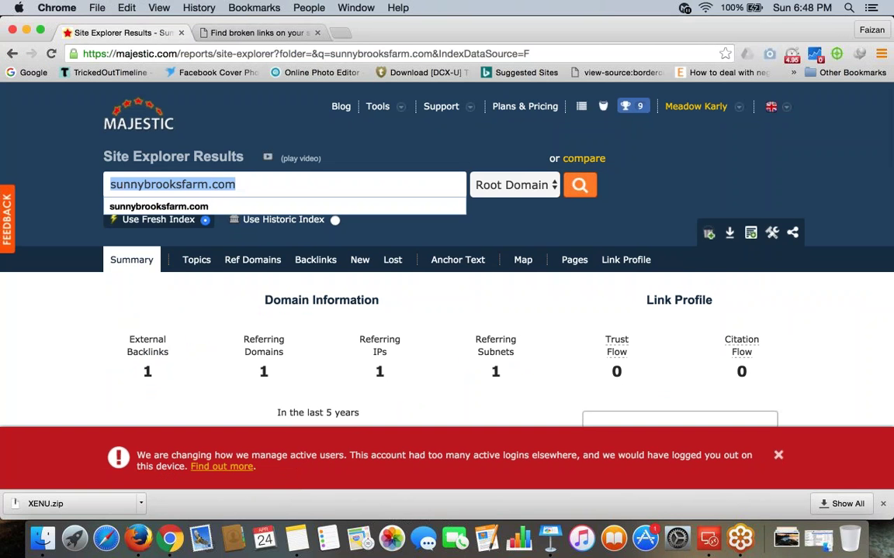
type("intelihealth")
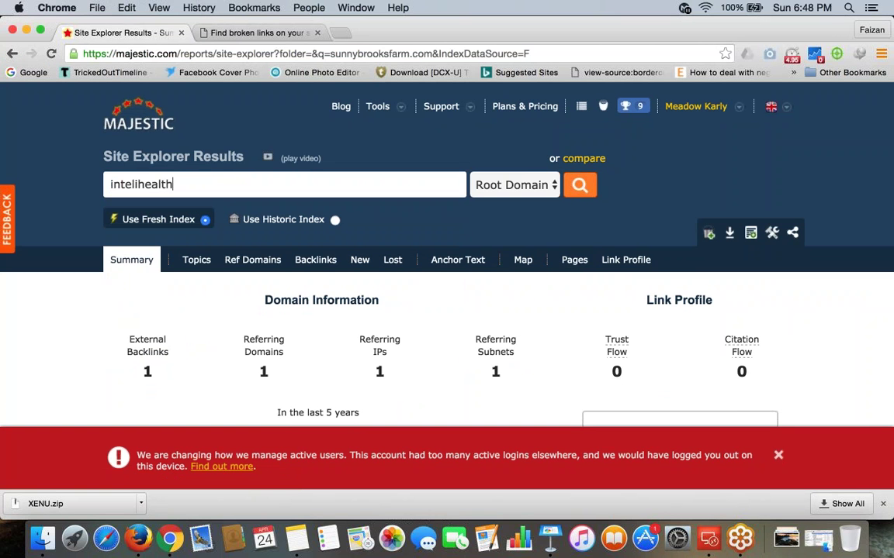
type(".com")
key("Return")
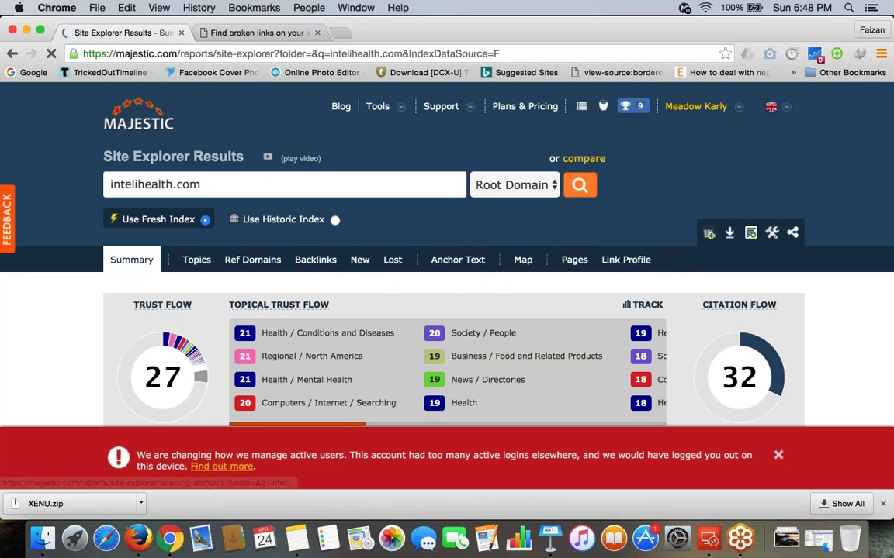
Examine the intelihealth.com summary for trust and citation flow, educational and governmental backlinks, backlink history and anchor text
scroll(446, 310, "down", 1)
scroll(447, 256, "down", 8)
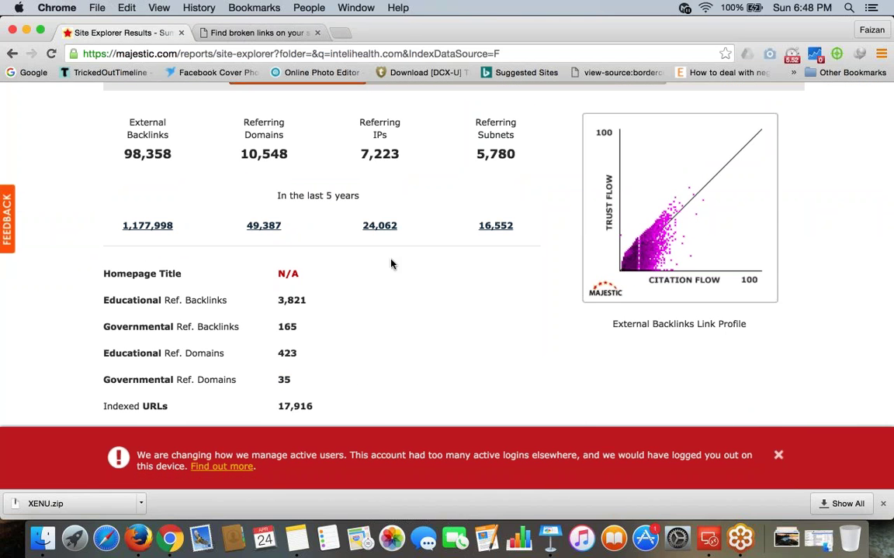
scroll(391, 264, "down", 5)
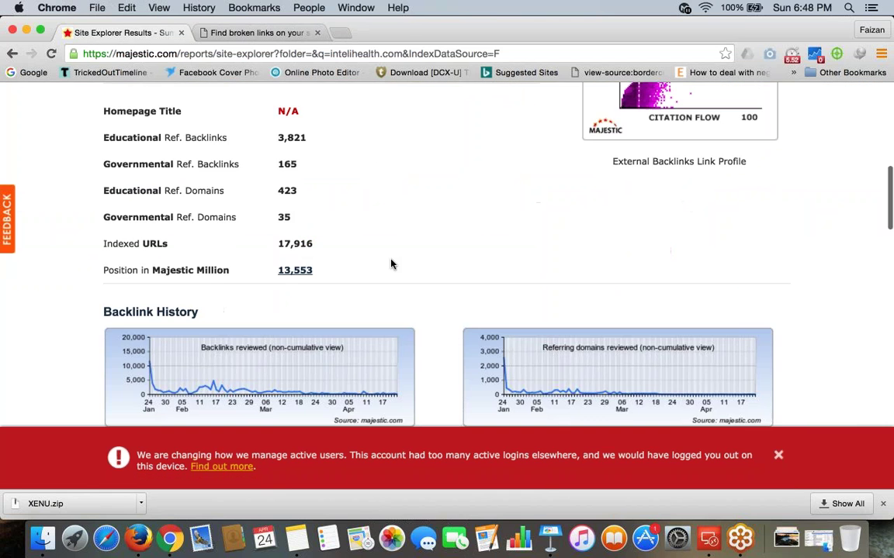
scroll(391, 265, "up", 5)
scroll(391, 265, "down", 3)
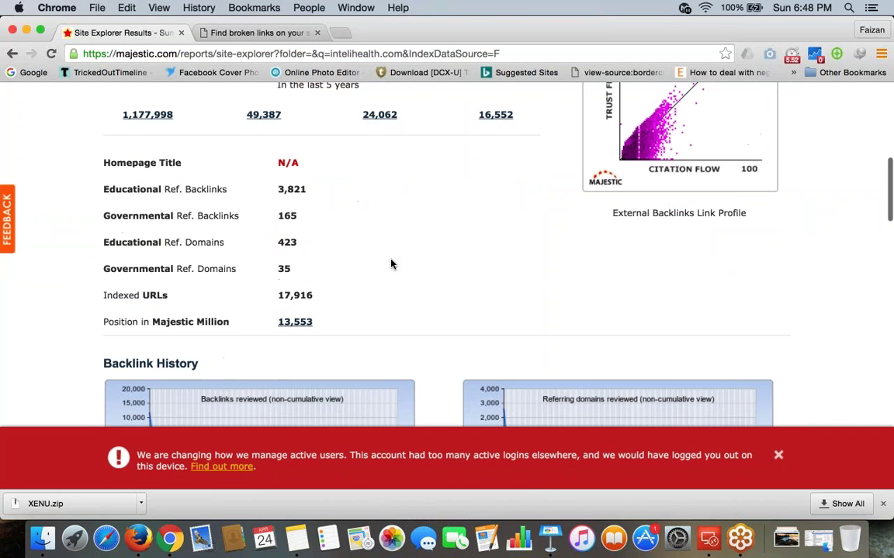
scroll(391, 264, "down", 15)
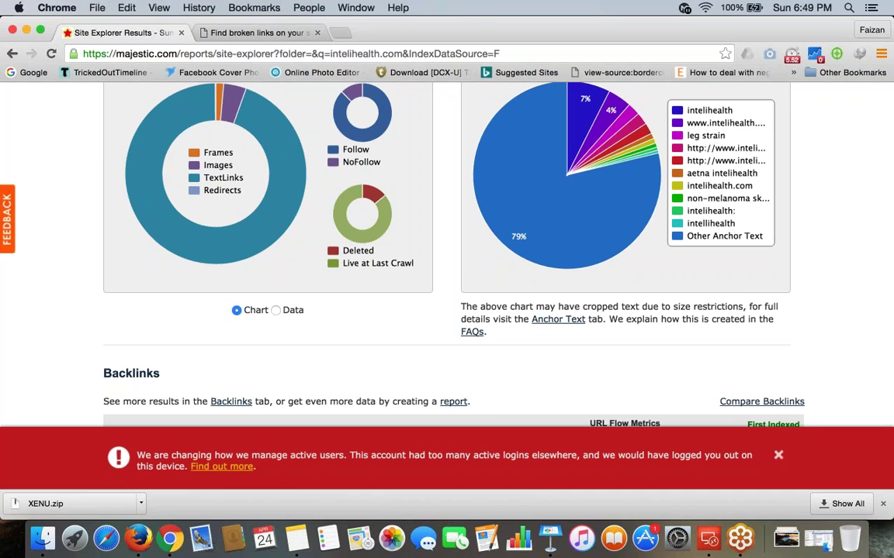
scroll(393, 263, "up", 10)
scroll(394, 263, "down", 5)
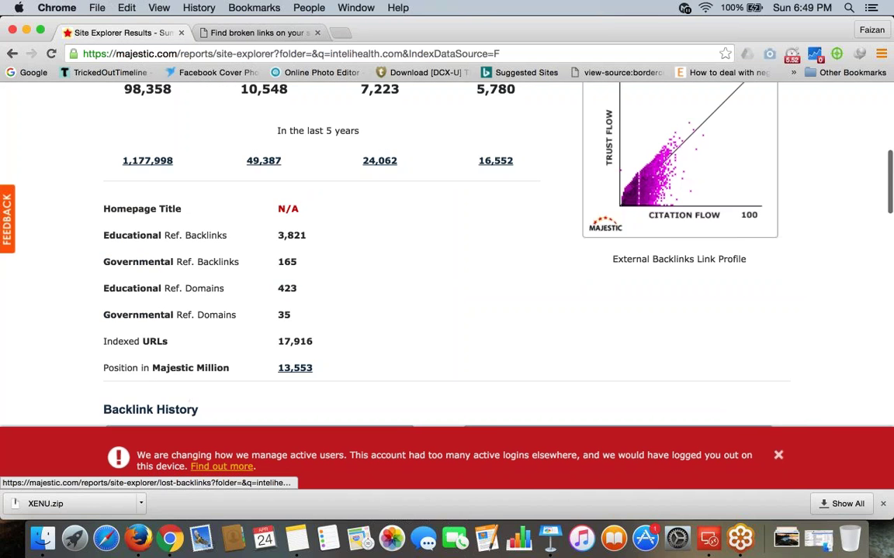
scroll(393, 263, "down", 5)
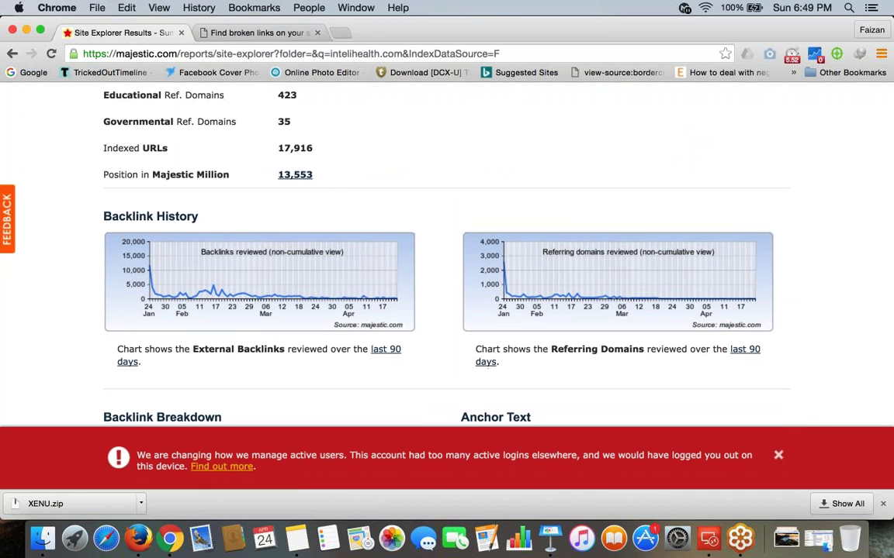
scroll(591, 204, "down", 10)
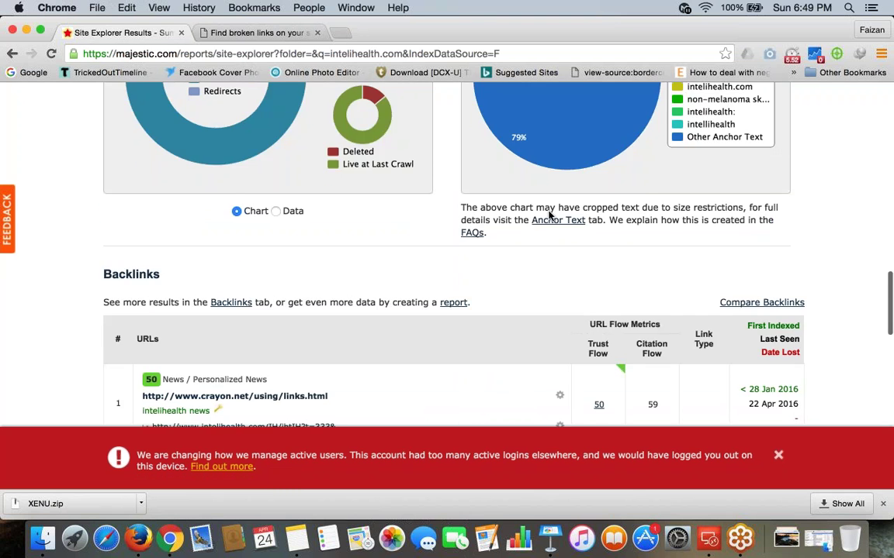
scroll(591, 204, "up", 5)
scroll(591, 204, "up", 10)
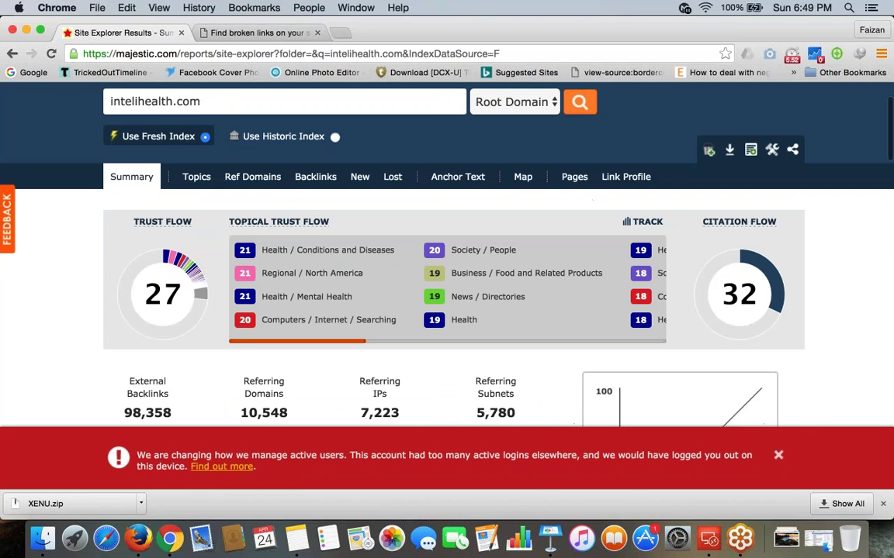
Look through the referring domains and top backlinks of intelihealth.com, and return to the domain's summary
left_click(269, 186)
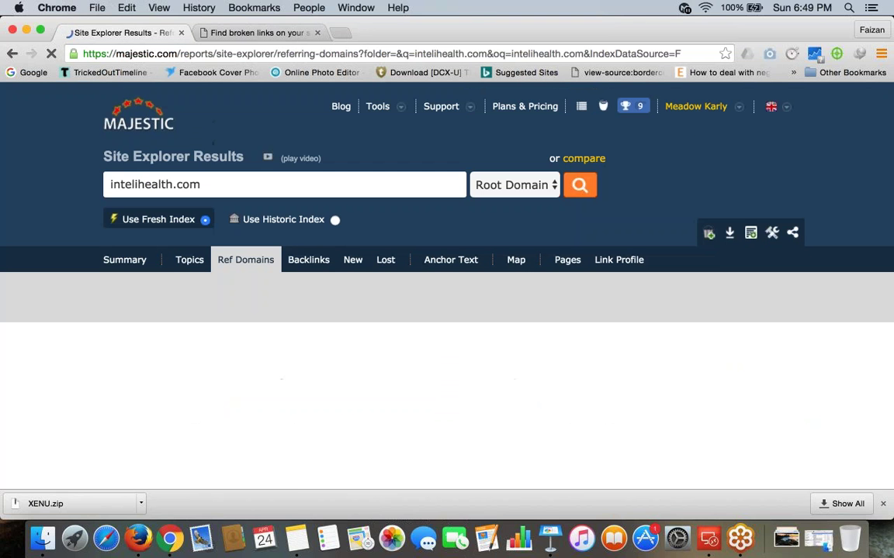
left_click(308, 260)
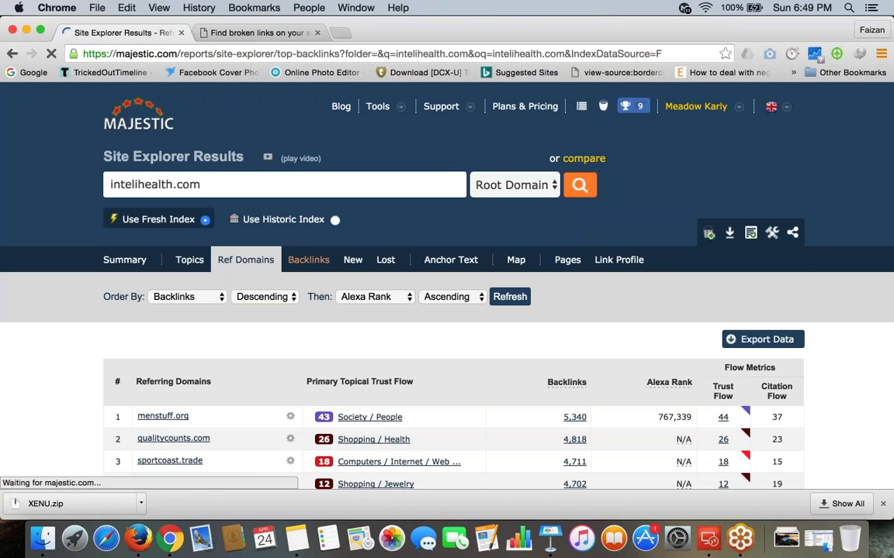
scroll(308, 259, "down", 2)
scroll(447, 310, "down", 1)
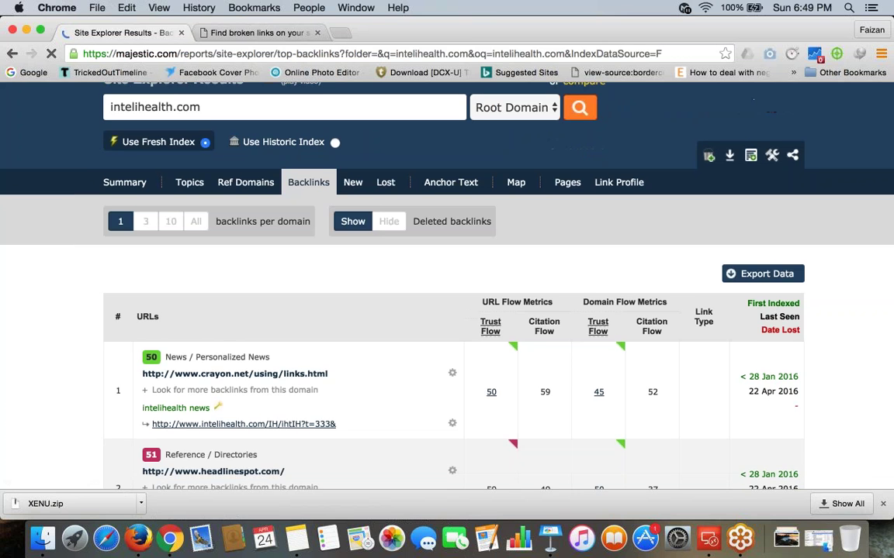
scroll(447, 311, "down", 2)
scroll(213, 313, "down", 7)
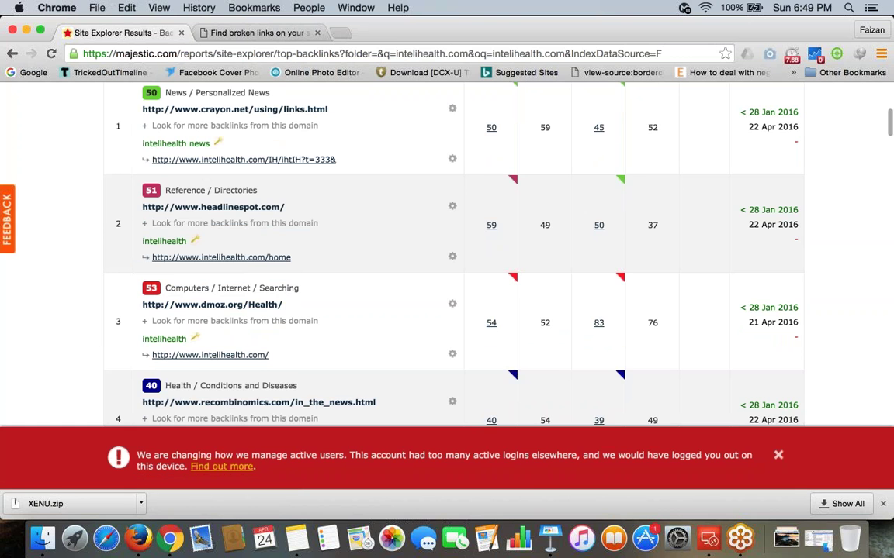
scroll(447, 256, "down", 12)
scroll(245, 262, "down", 12)
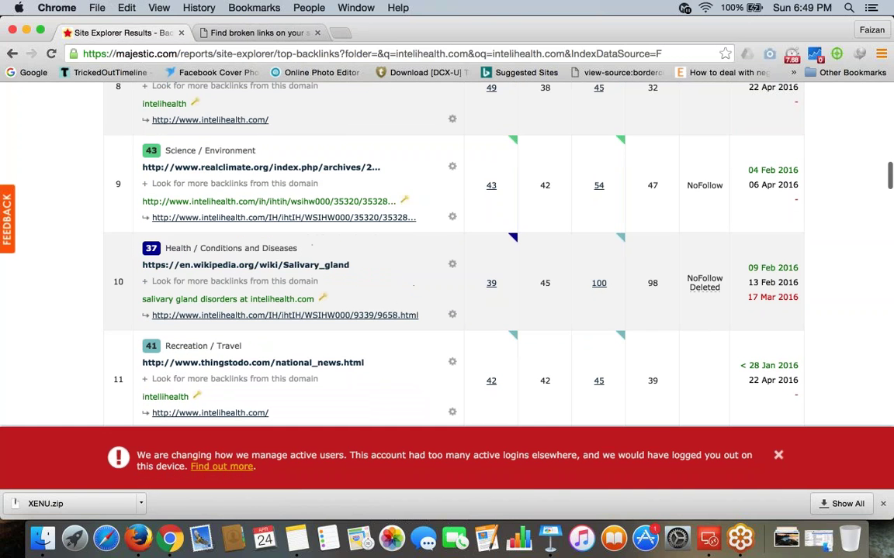
scroll(245, 263, "up", 20)
left_click(245, 262)
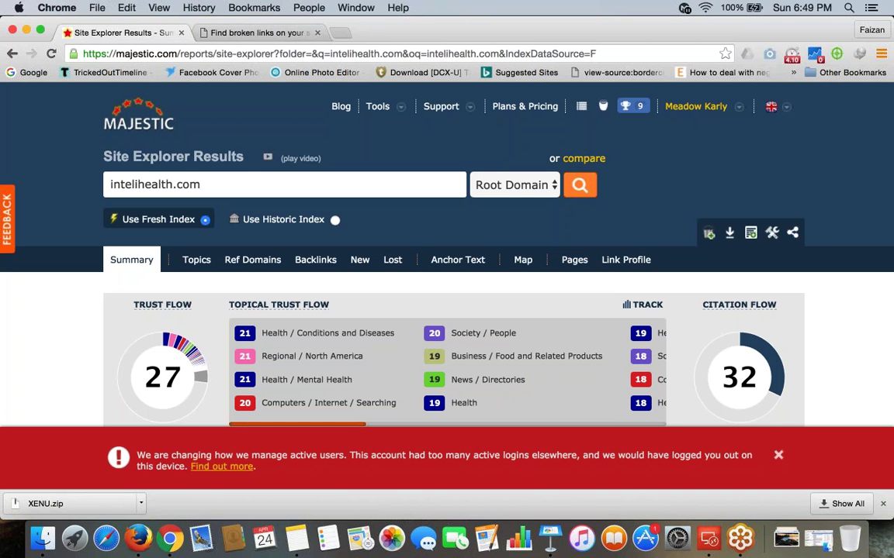
Select the Trust Flow Checker address in Firefox and copy intelihealth.com from the Majestic search field in Chrome
key("super+l")
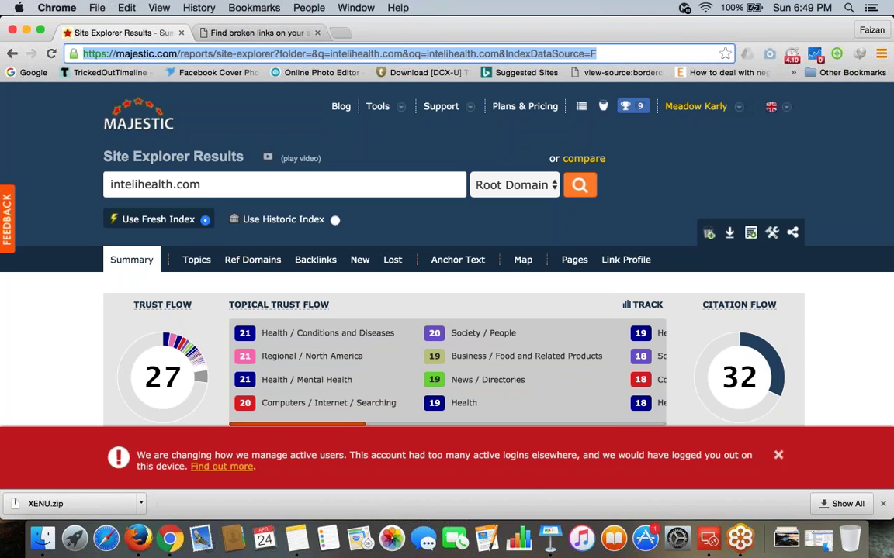
left_click(138, 538)
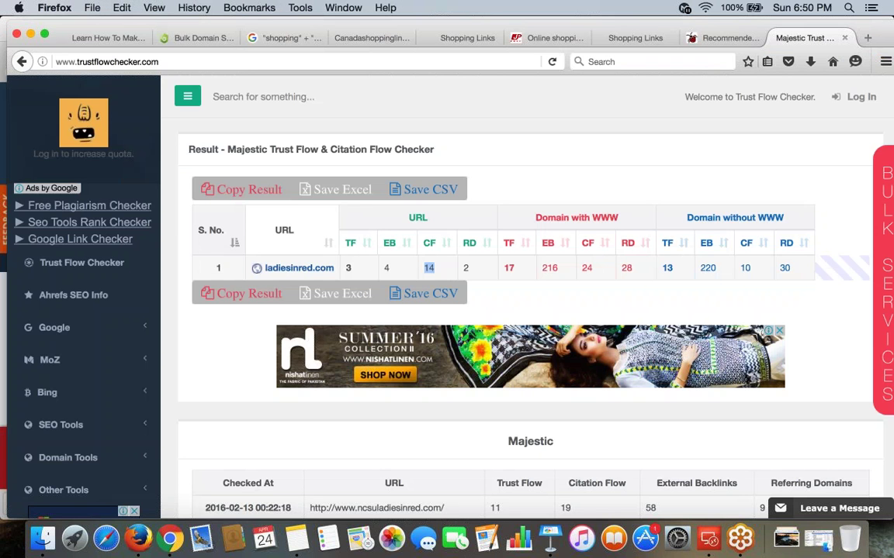
key("super+l")
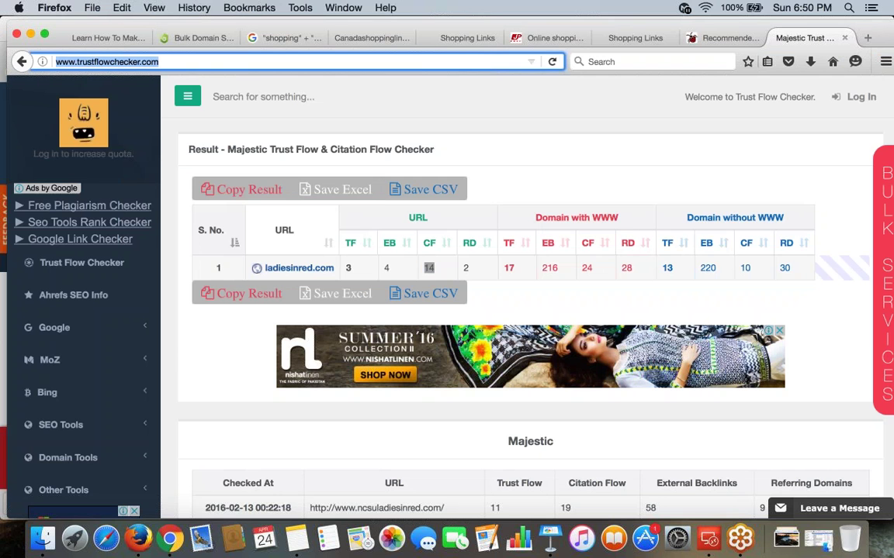
left_click(170, 537)
double_click(181, 184)
key("super+c")
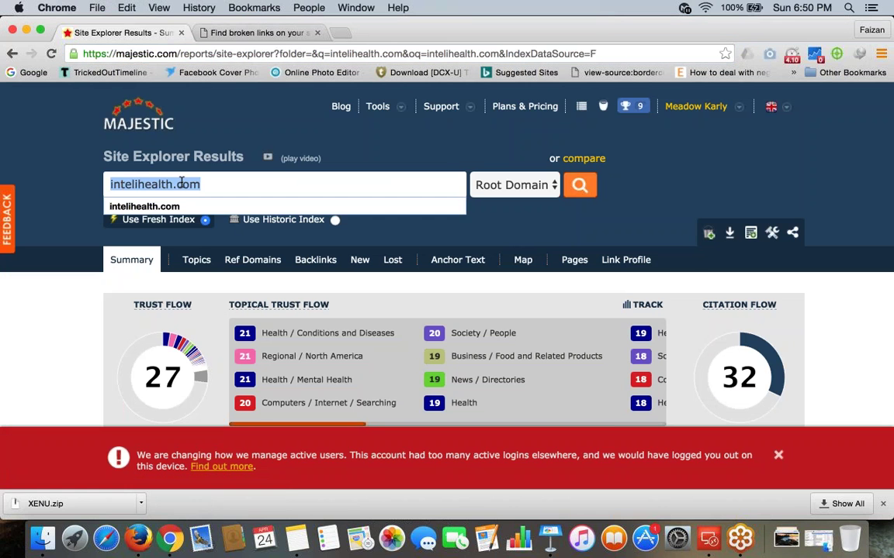
left_click(138, 538)
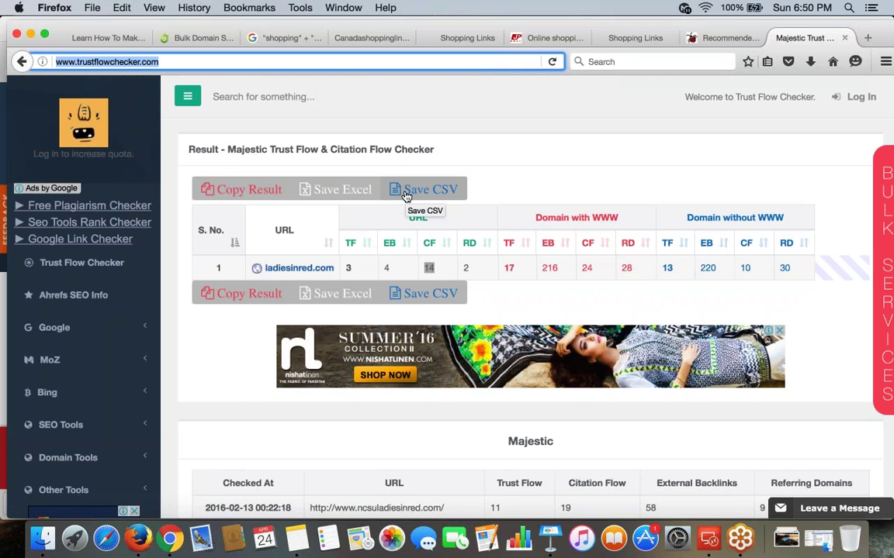
scroll(418, 233, "down", 6)
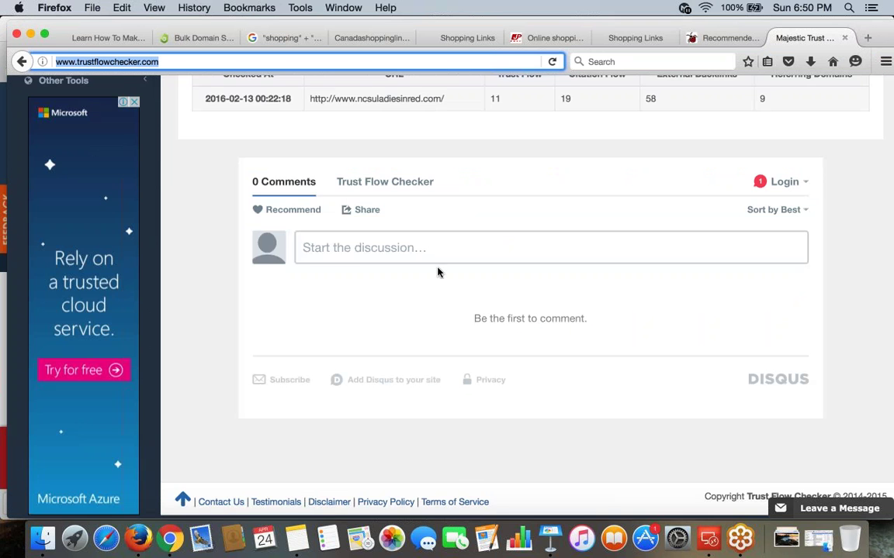
scroll(437, 272, "up", 8)
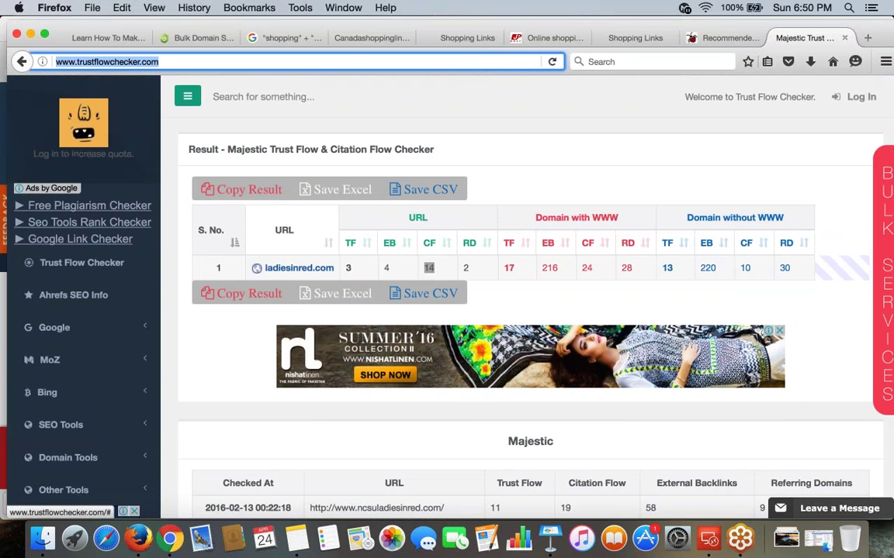
key("Return")
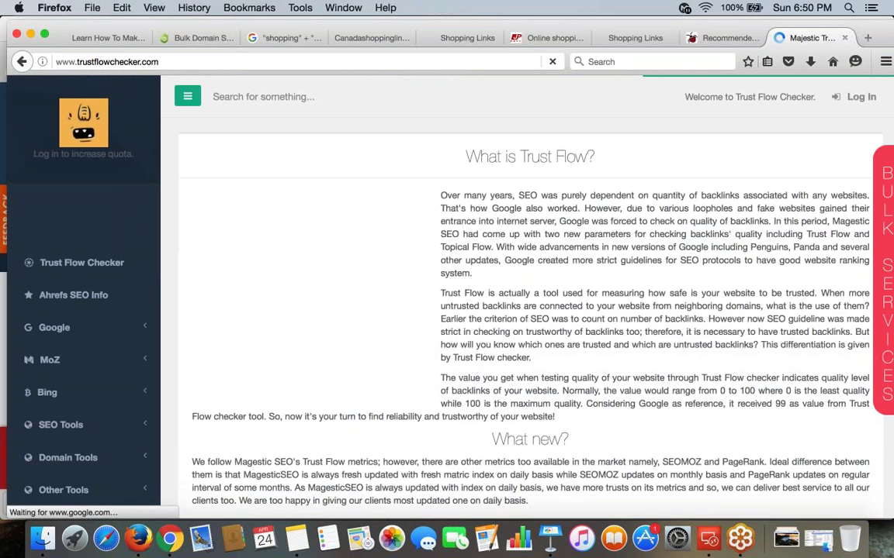
Paste intelihealth.com into the URL list of Trust Flow Checker and evaluate its trust and citation flow
scroll(423, 310, "down", 5)
scroll(527, 310, "down", 1)
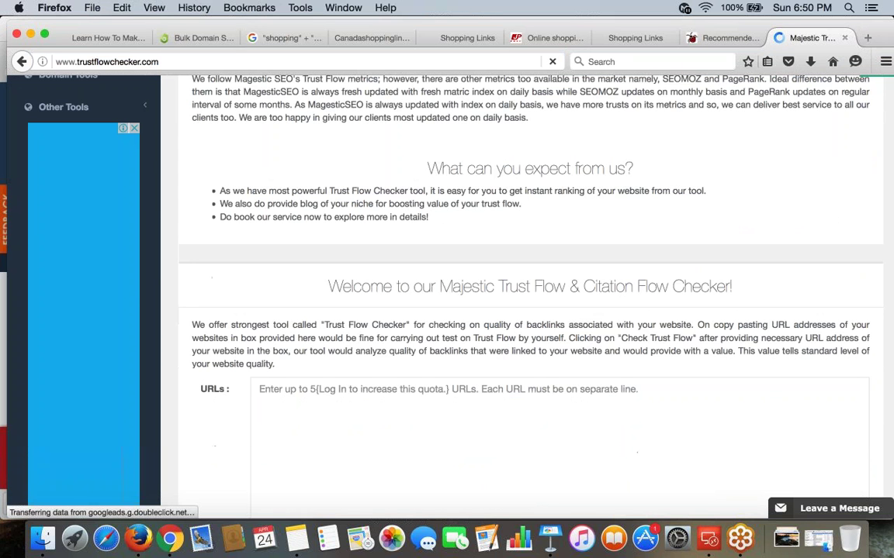
key("super+v")
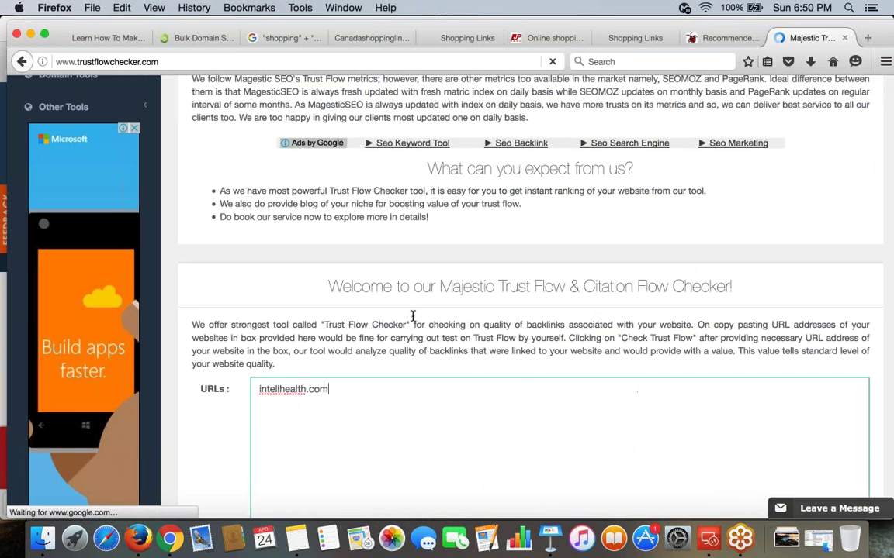
scroll(412, 316, "down", 4)
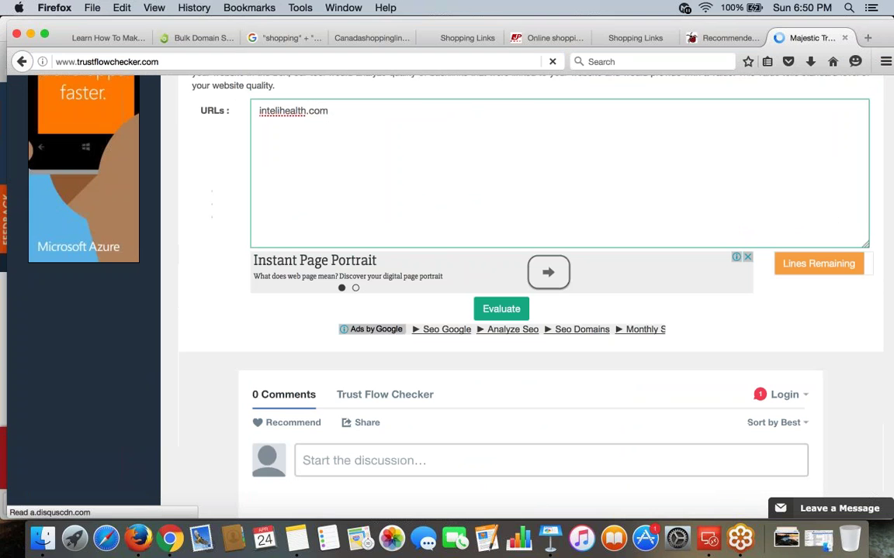
left_click(501, 308)
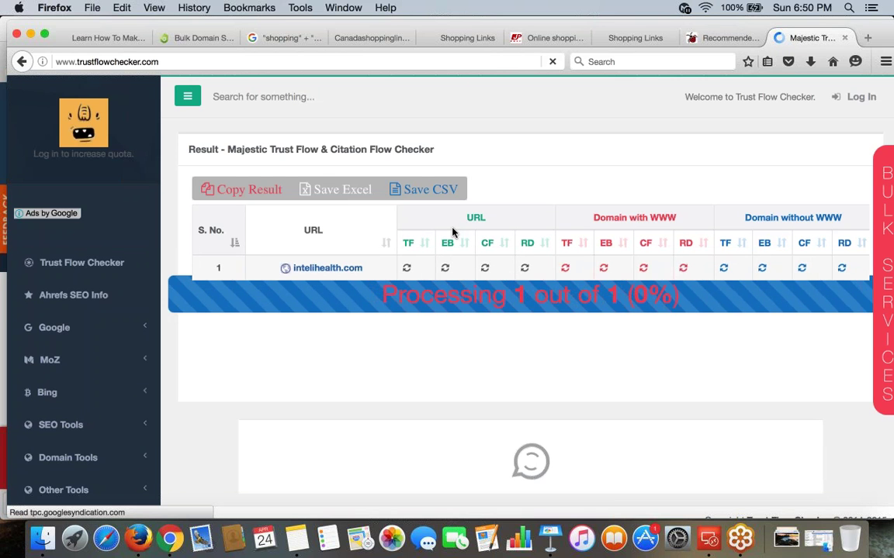
scroll(453, 232, "down", 10)
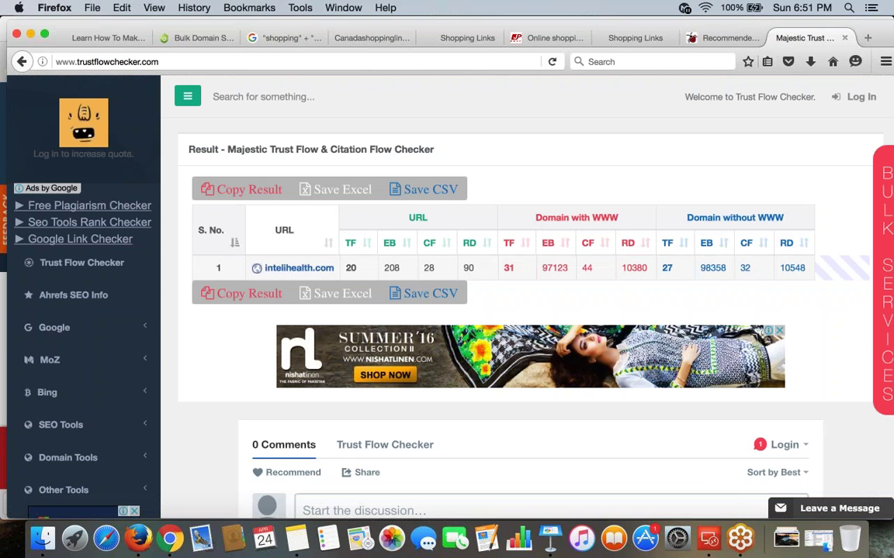
Switch to Chrome in the remote desktop and close the health search and health links page tabs, keeping the Dynadot bulk search
left_click(709, 539)
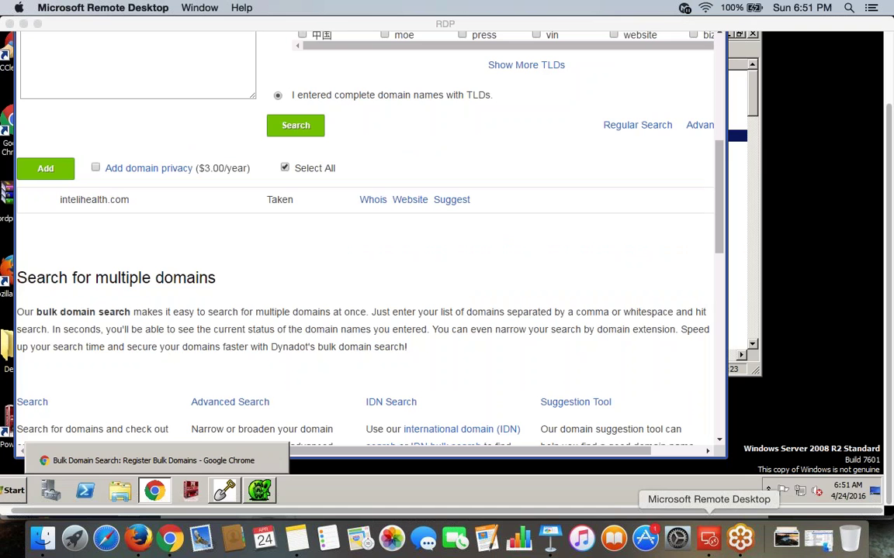
scroll(380, 310, "up", 5)
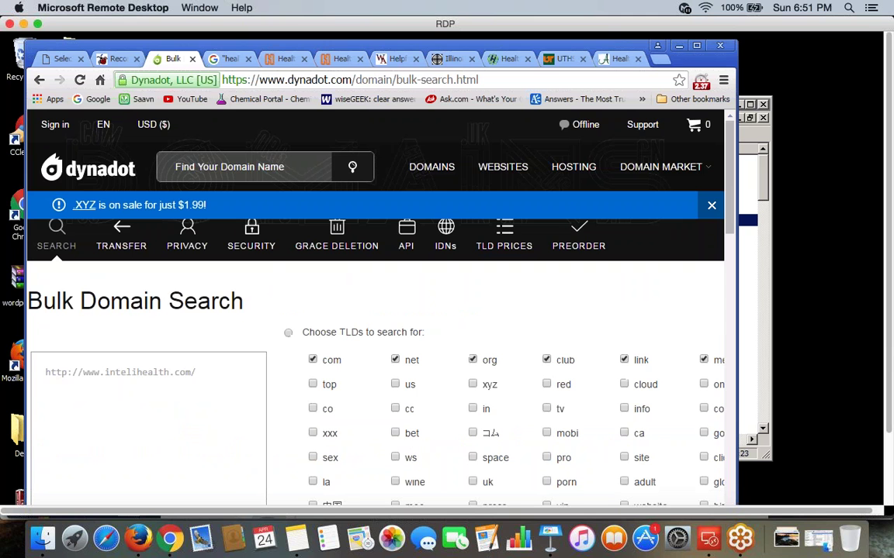
left_click(248, 59)
left_click(249, 59)
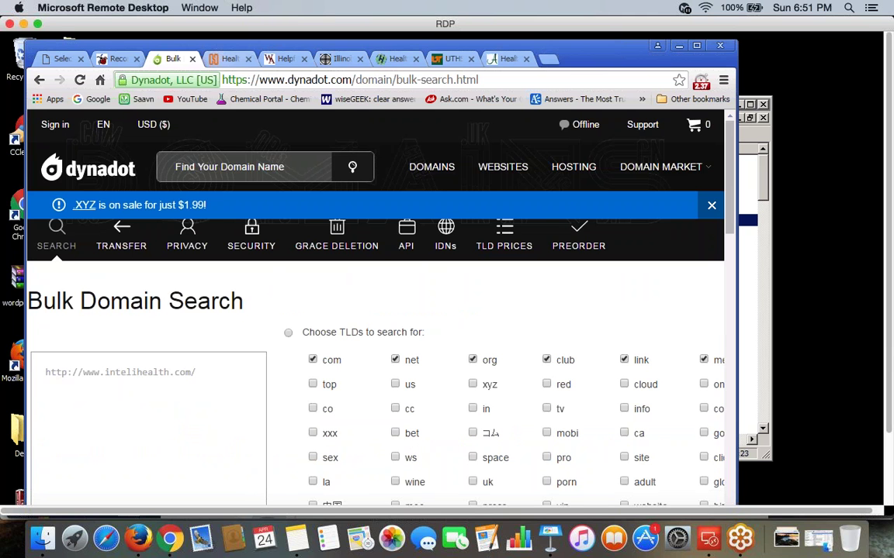
left_click(248, 59)
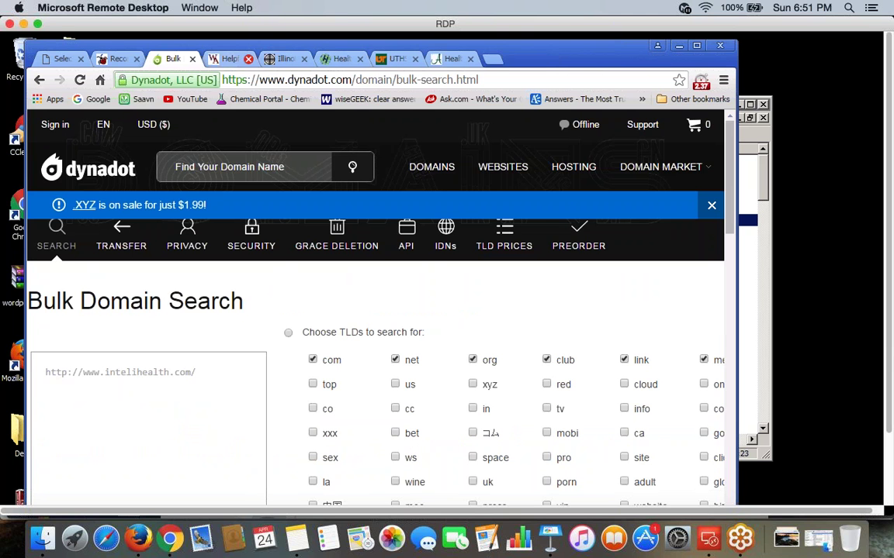
left_click(249, 59)
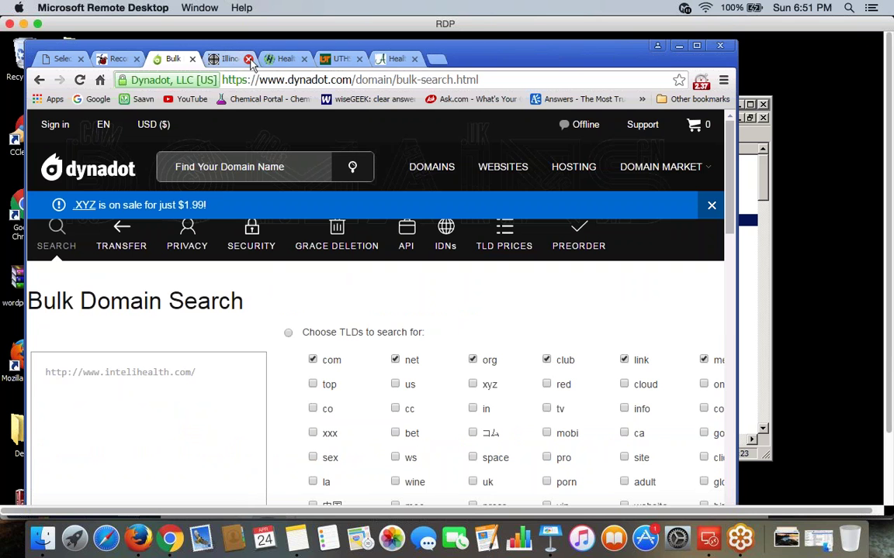
left_click(248, 59)
left_click(248, 59)
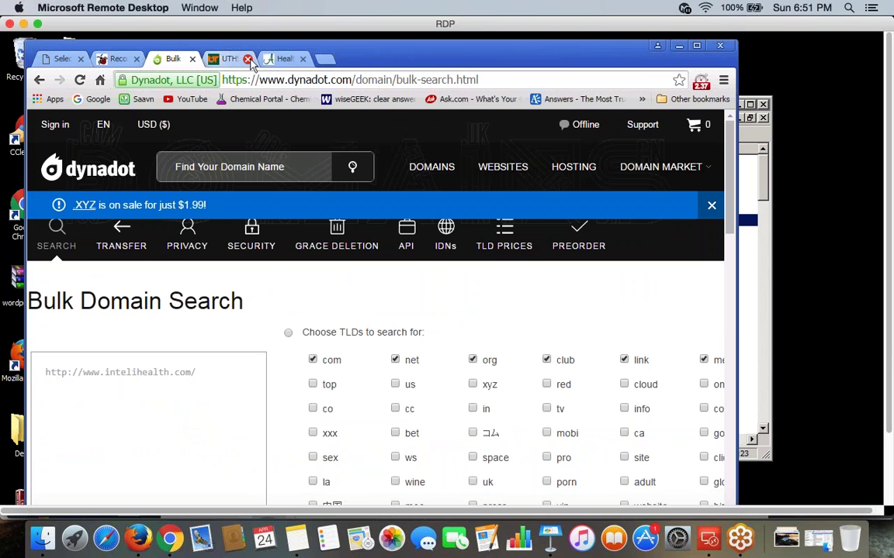
left_click(248, 59)
left_click(248, 59)
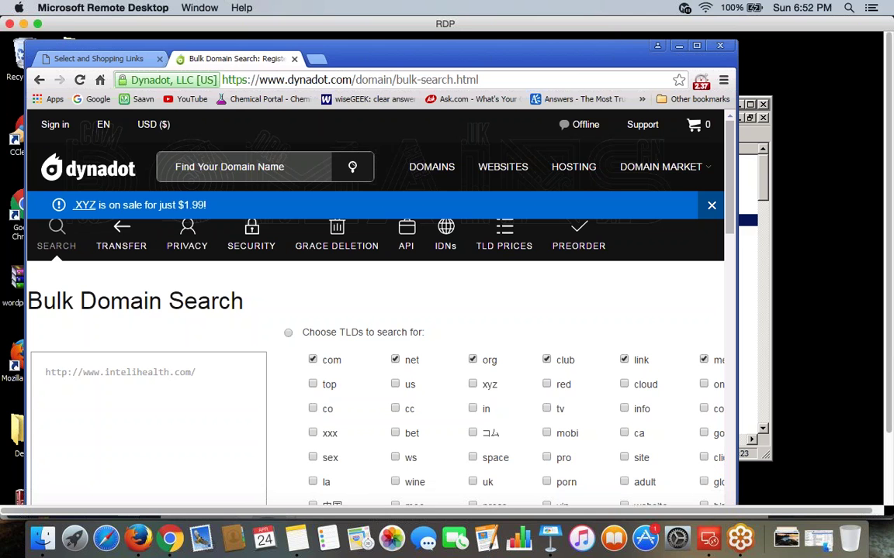
Open Google in a new tab and search for "arts" + "links", with both words in quotation marks
left_click(314, 59)
type("go")
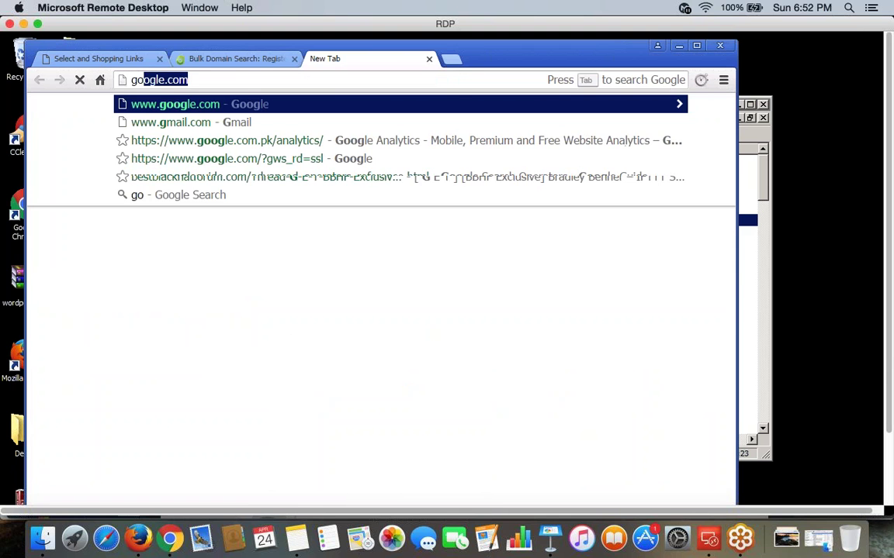
key("Return")
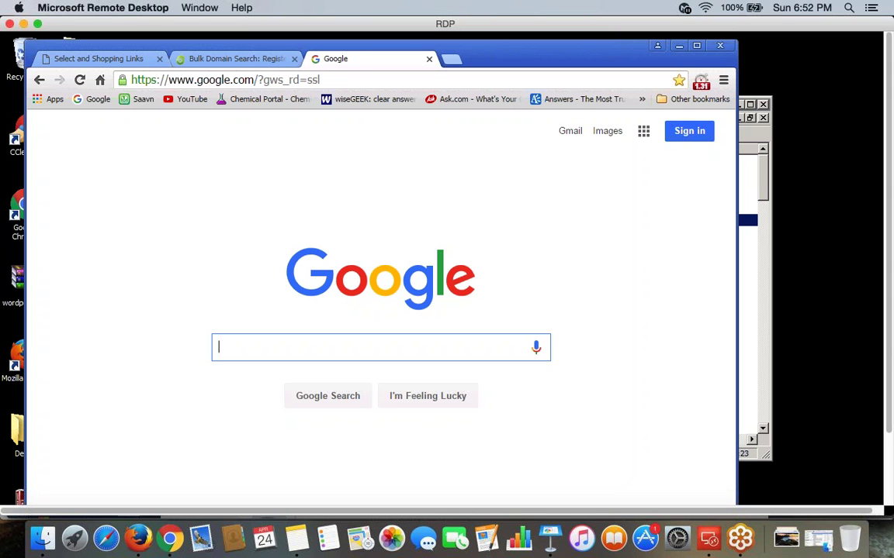
type("\"")
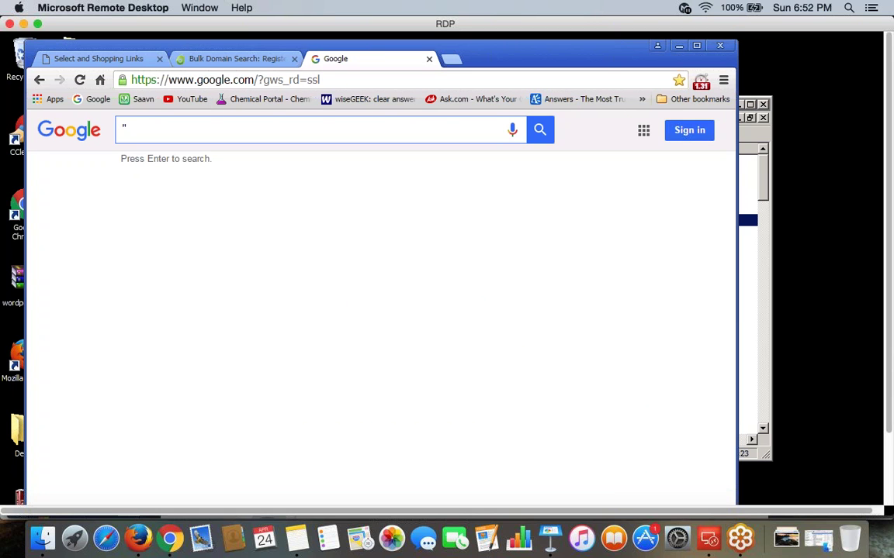
type("arts")
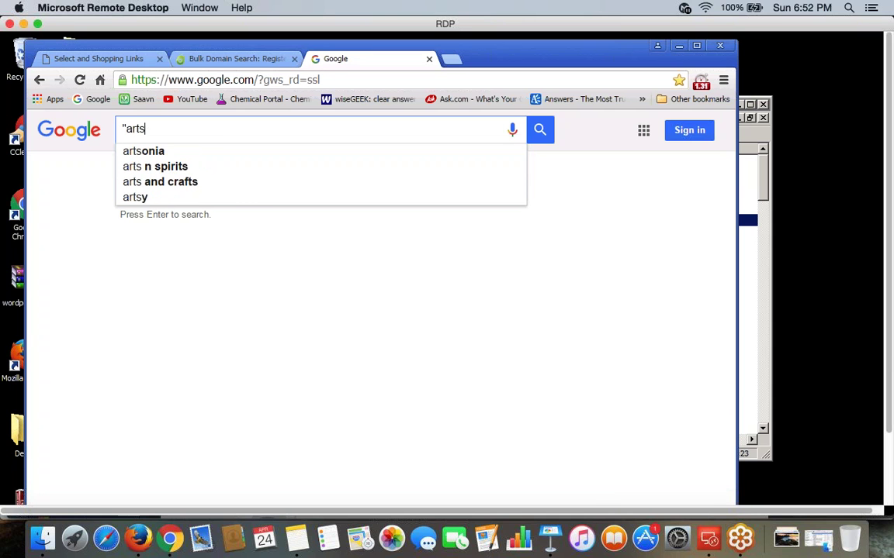
type("\" + ")
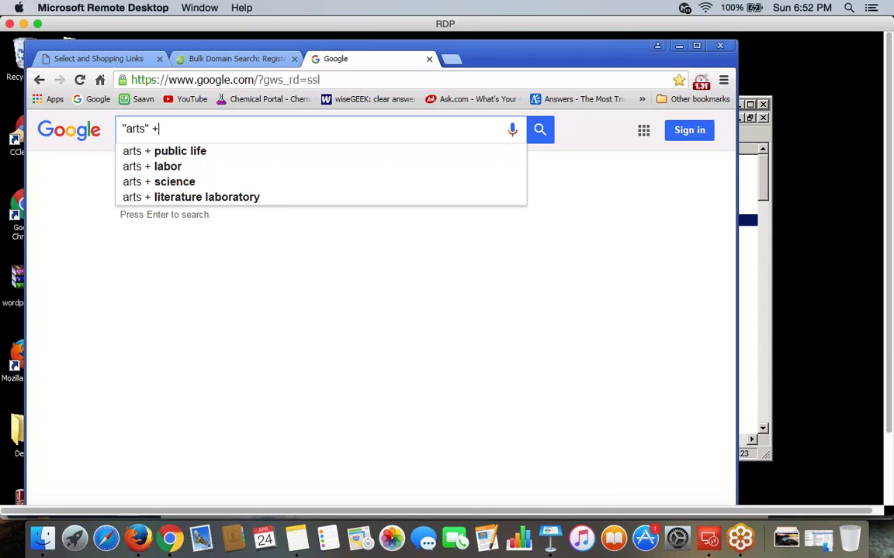
type("\"")
type("links\"")
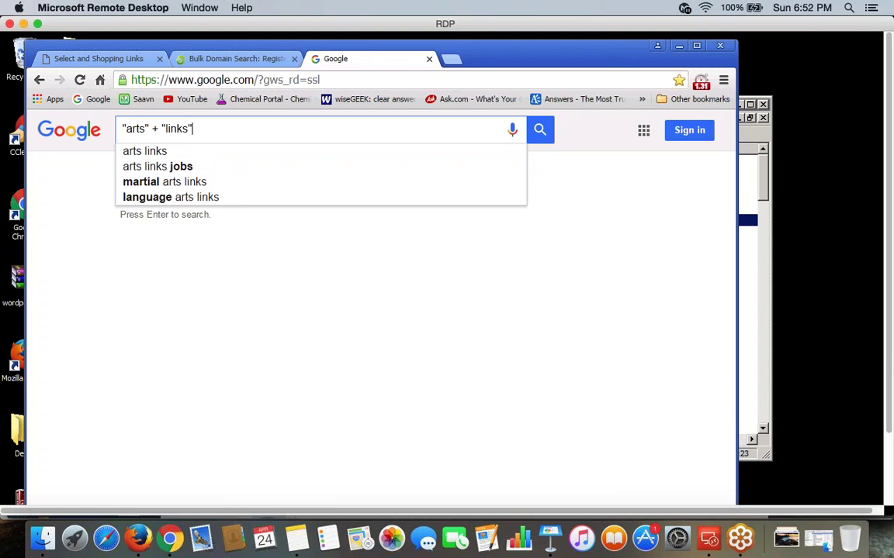
key("Return")
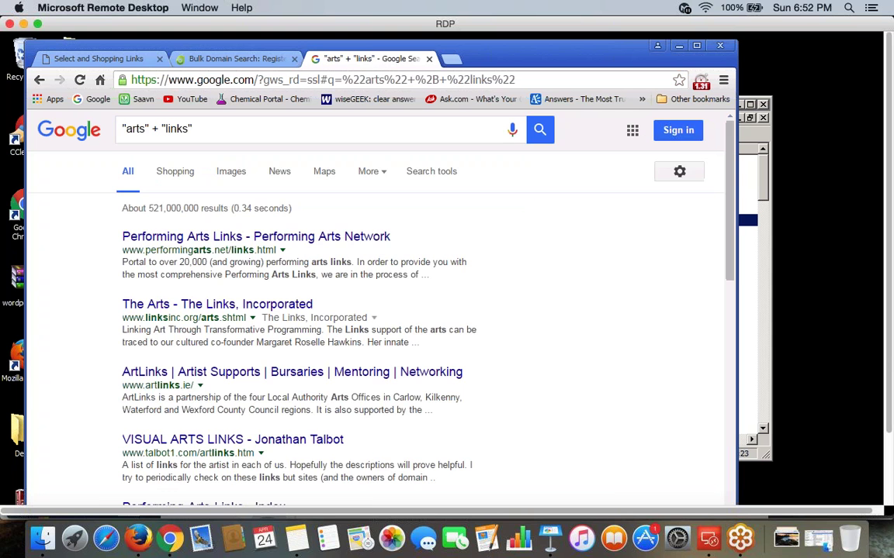
Open the Performing Arts Links and The Arts - The Links, Incorporated results in separate new tabs
right_click(315, 239)
left_click(330, 248)
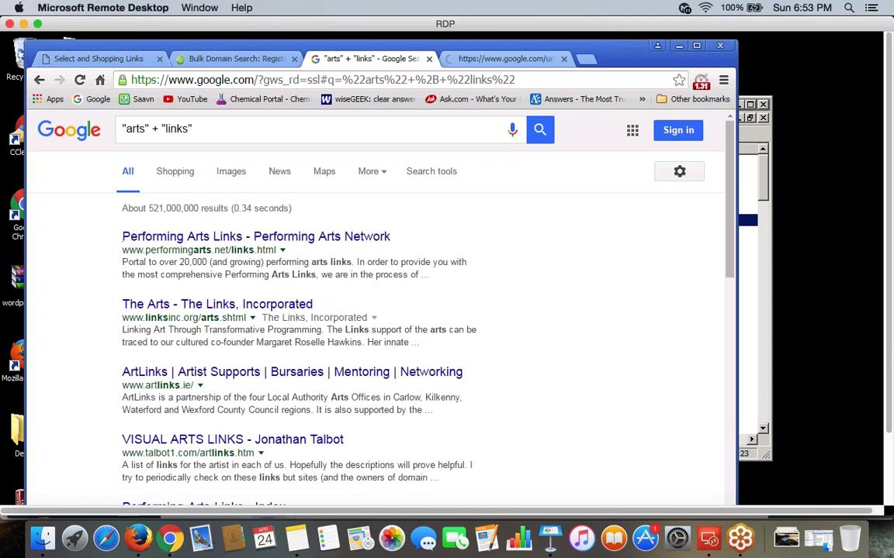
right_click(235, 306)
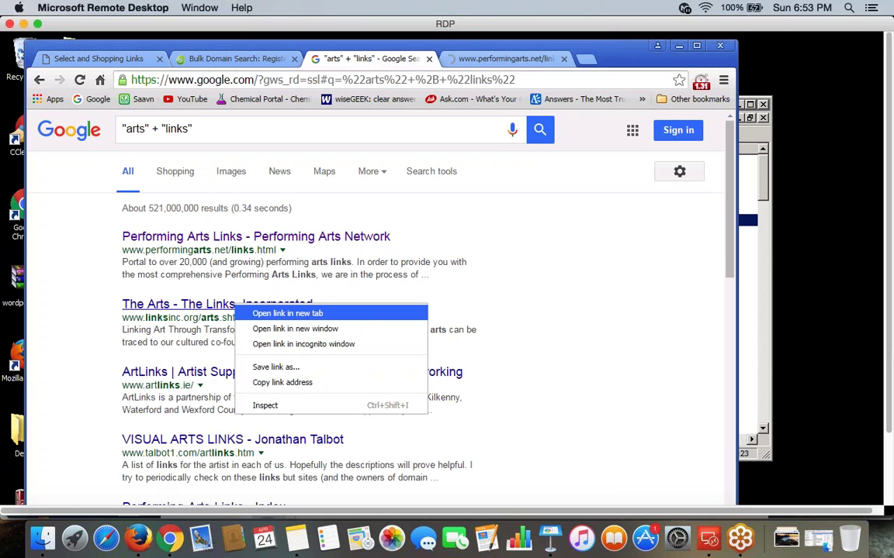
left_click(287, 313)
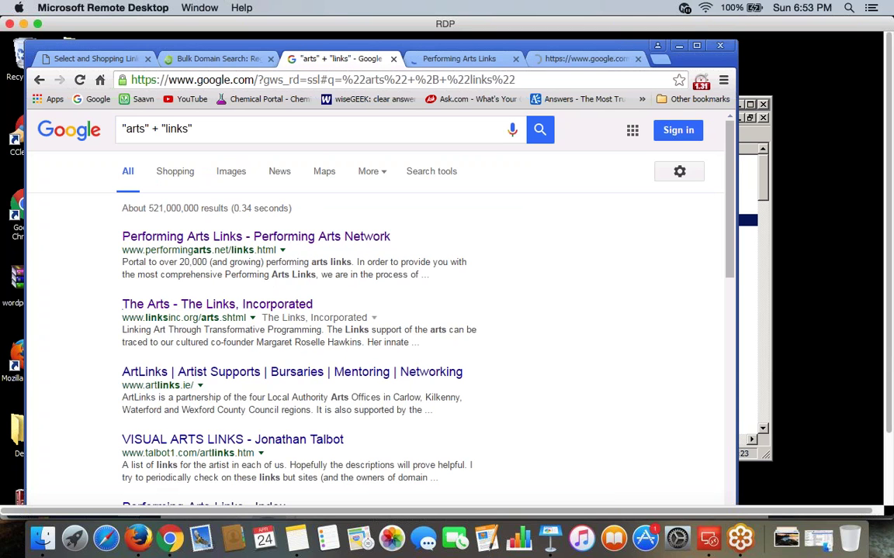
Limit the arts search results to the custom date range 01/01/2005 to 01/01/2010 and close the two opened result tabs
left_click(431, 172)
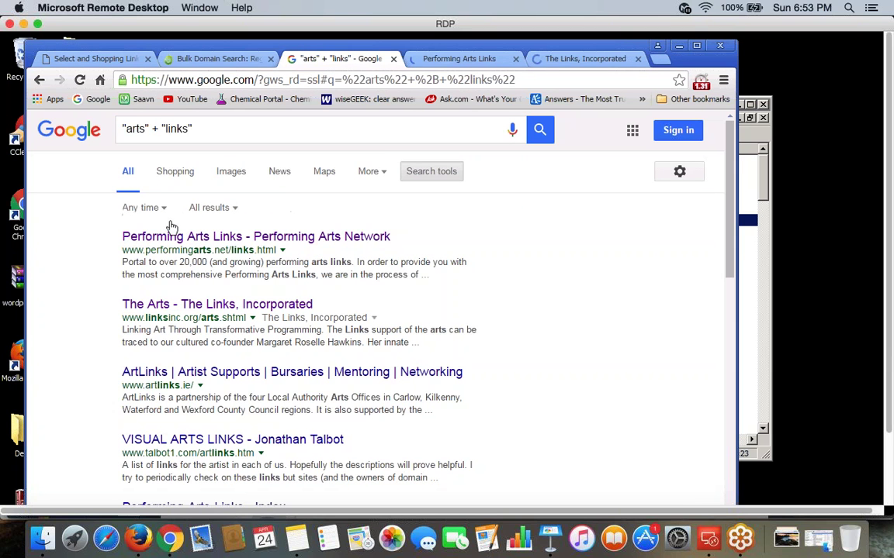
left_click(142, 210)
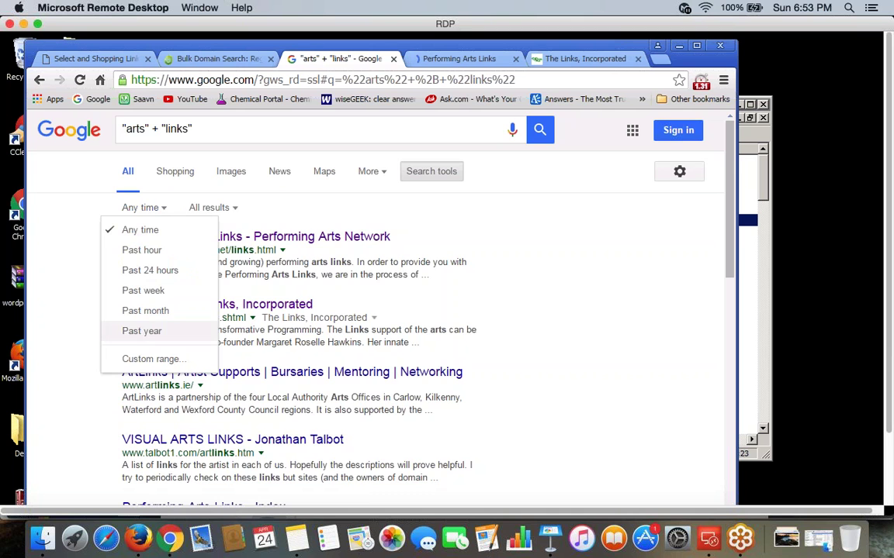
left_click(150, 359)
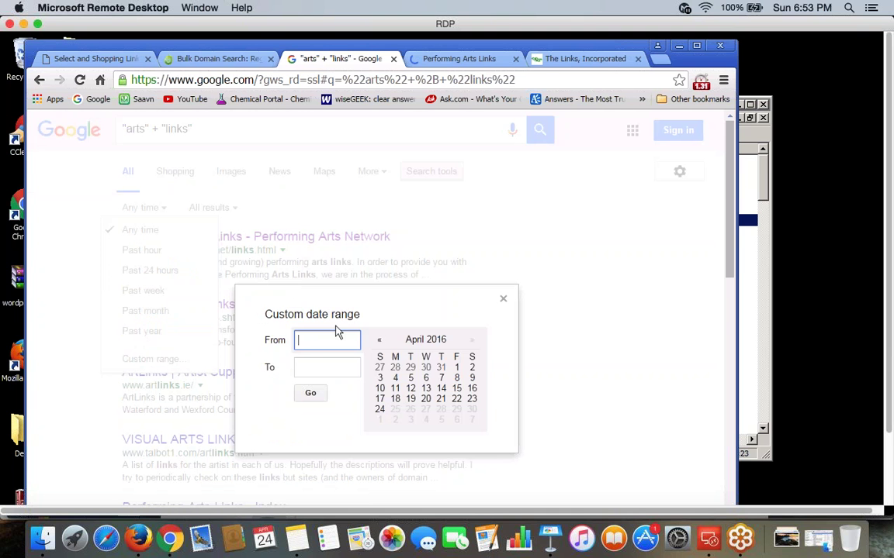
type("01/01/2005")
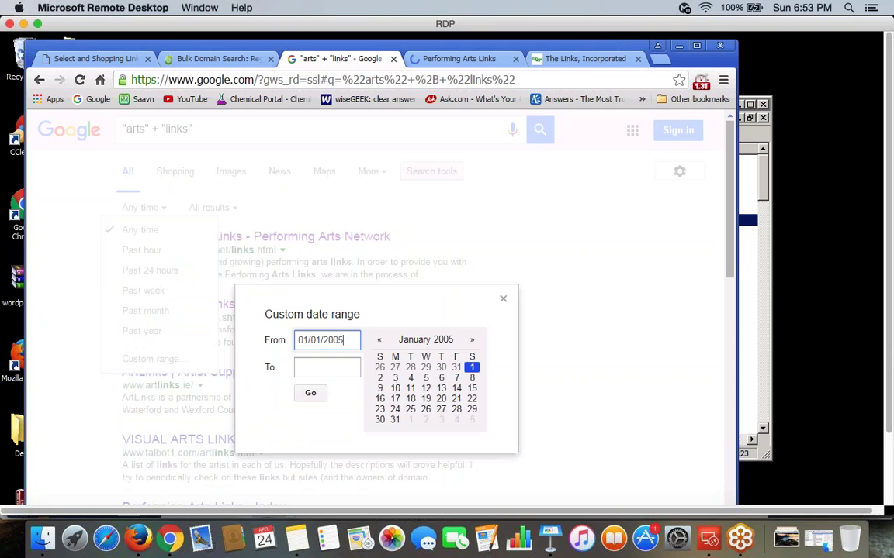
key("Tab")
type("0")
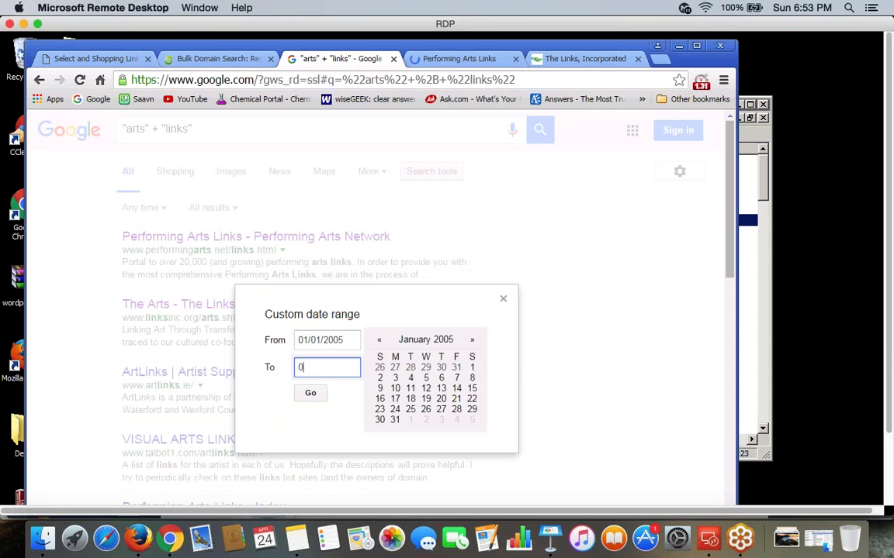
type("1/01/2010")
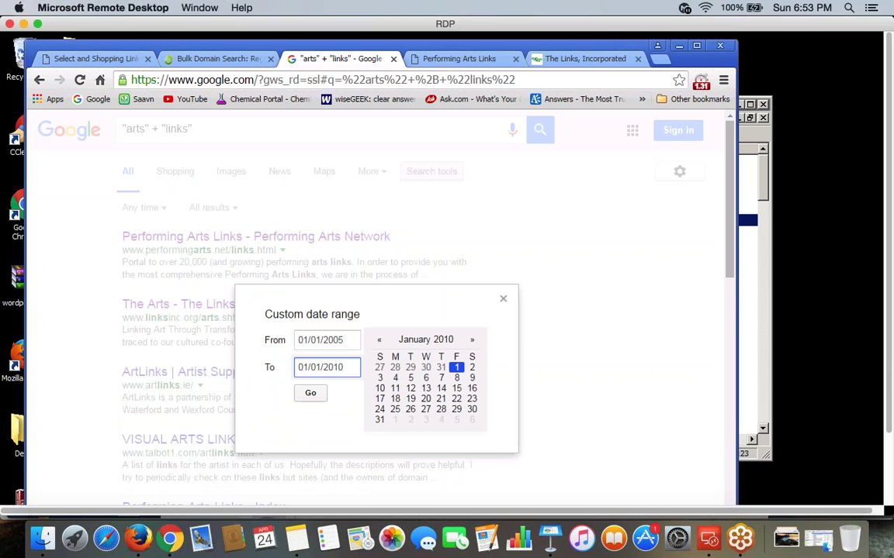
key("Tab")
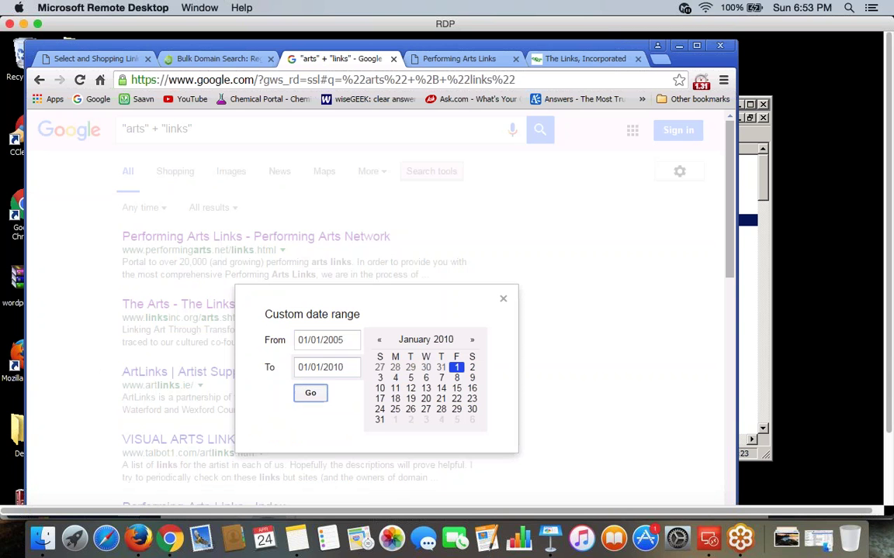
key("Return")
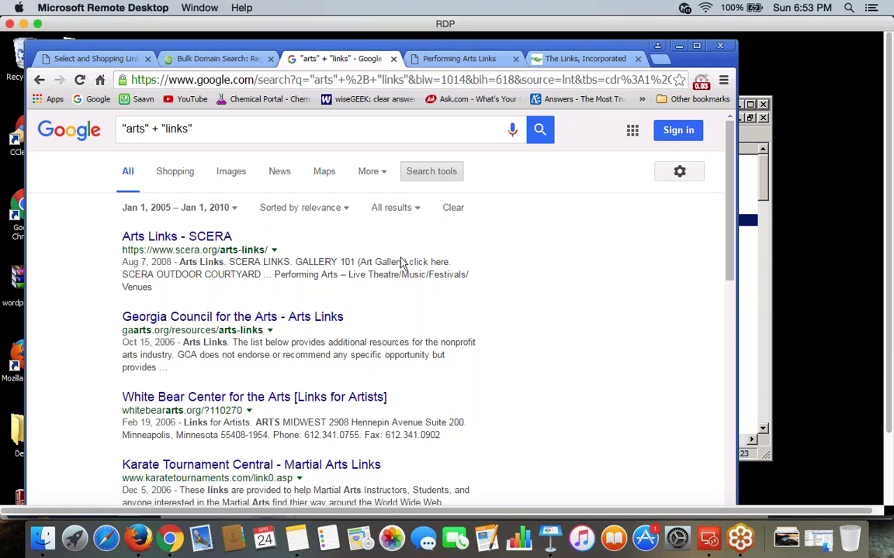
left_click(515, 58)
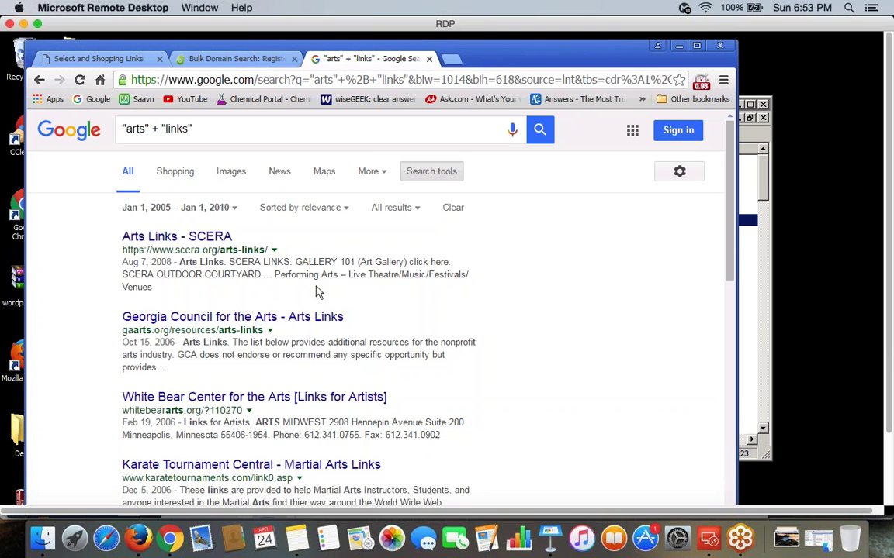
Open the SCERA, Georgia Council for the Arts, White Bear Center for the Arts and Karate Tournament Central results in separate new tabs
right_click(221, 243)
left_click(266, 250)
right_click(223, 316)
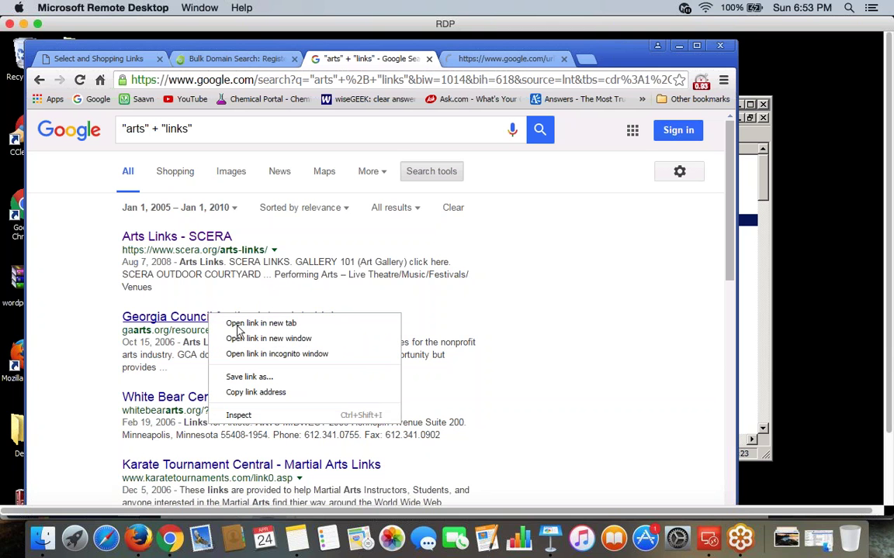
left_click(241, 323)
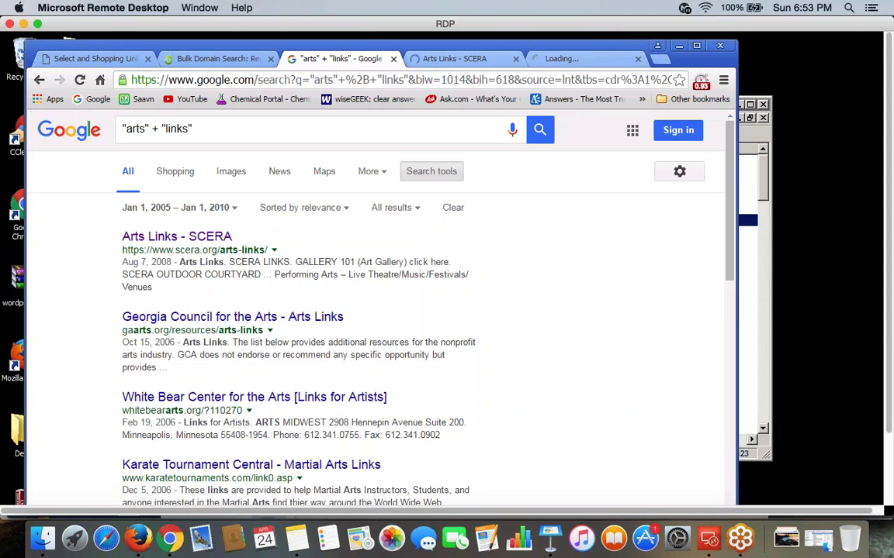
right_click(229, 397)
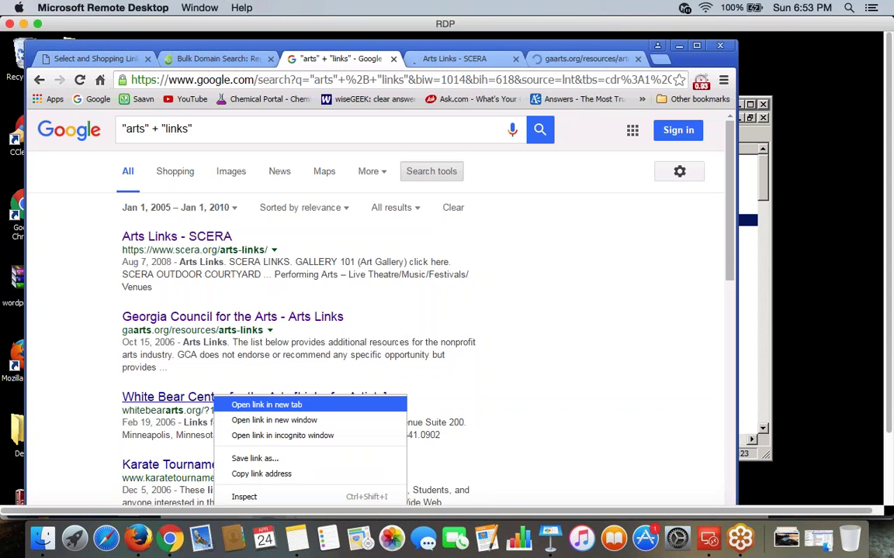
left_click(267, 405)
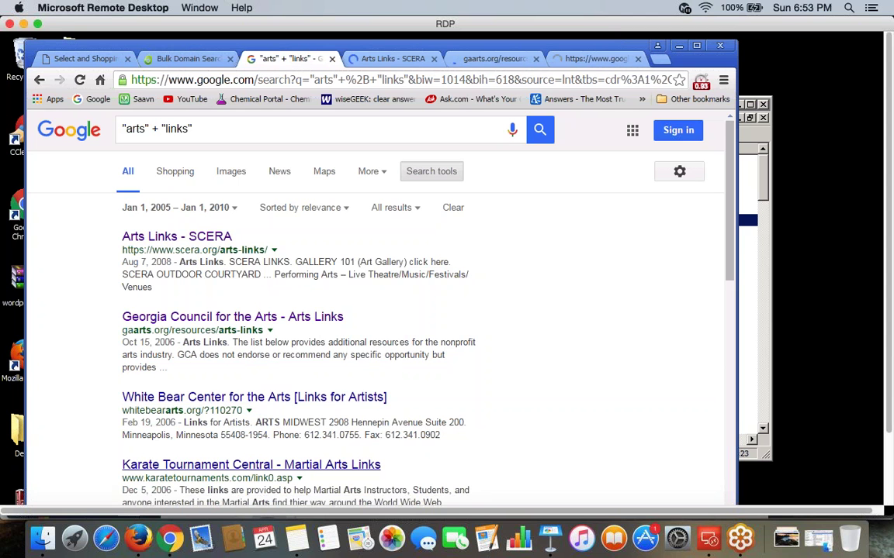
right_click(232, 318)
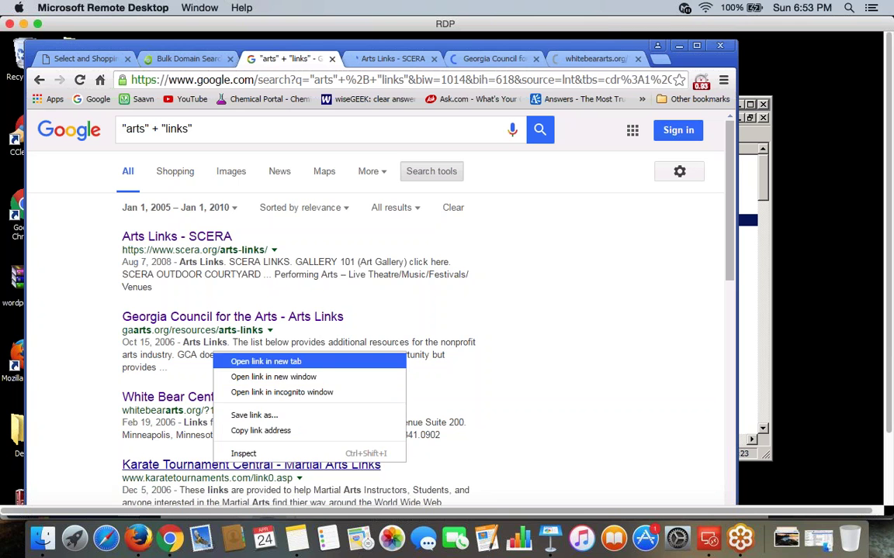
left_click(266, 362)
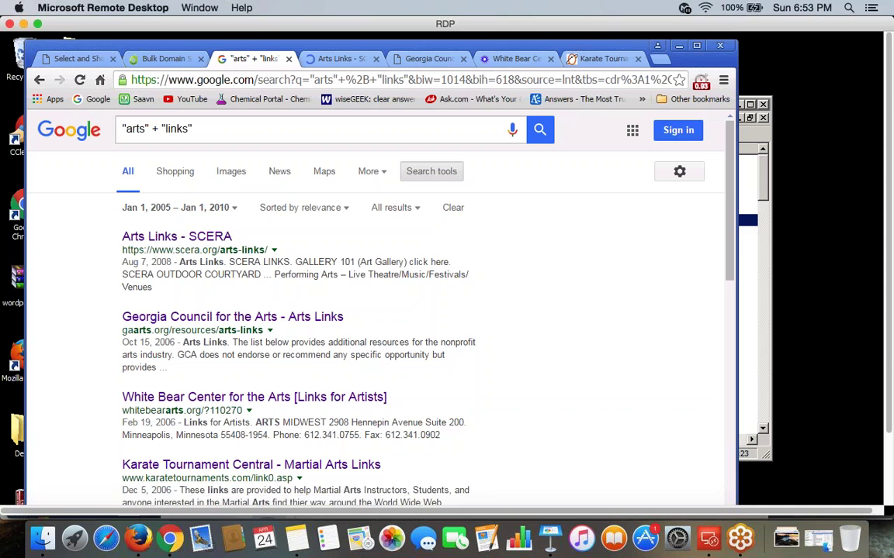
Examine the SCERA Arts Links page through to its end for outbound links to theatres, museums, arts councils and festivals
scroll(380, 310, "down", 5)
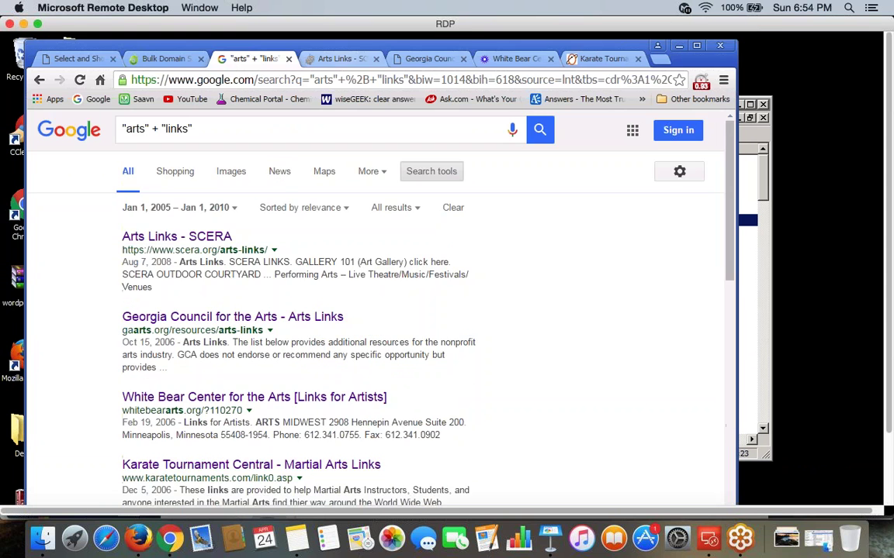
key("ctrl+Tab")
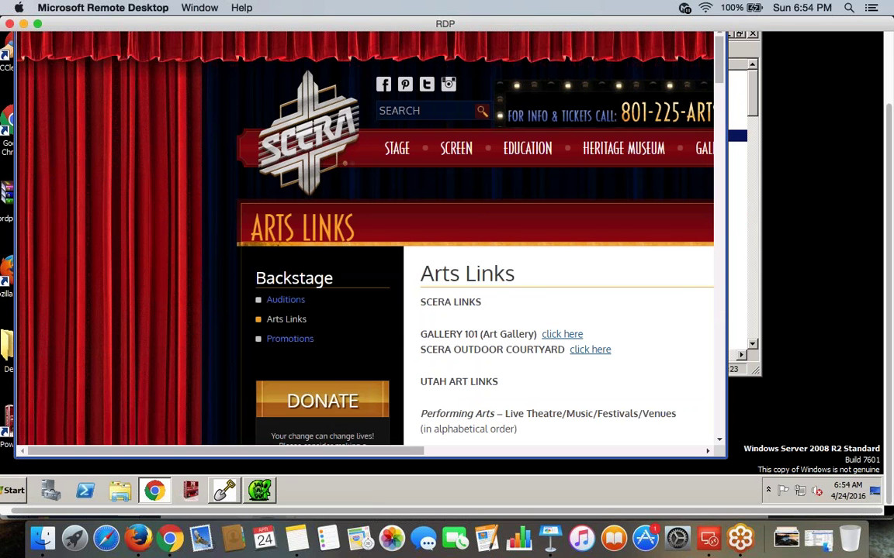
scroll(459, 283, "down", 10)
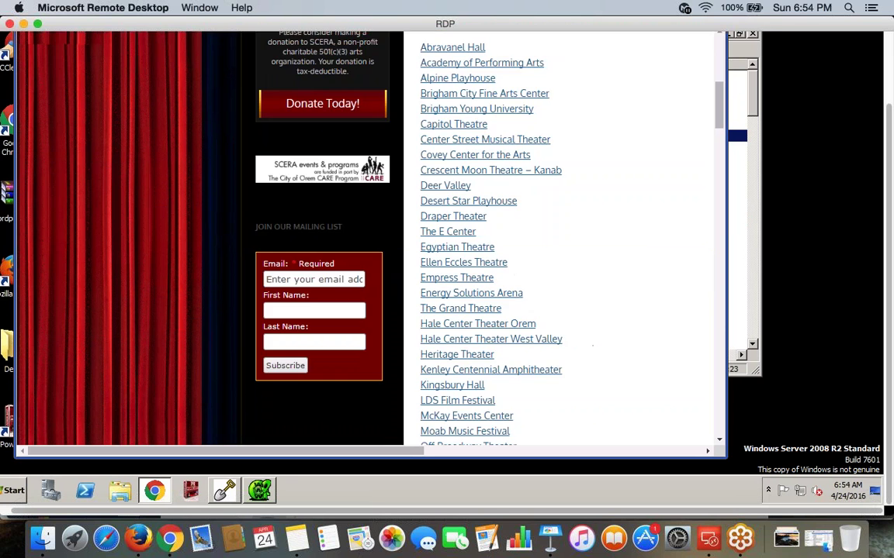
scroll(459, 283, "down", 3)
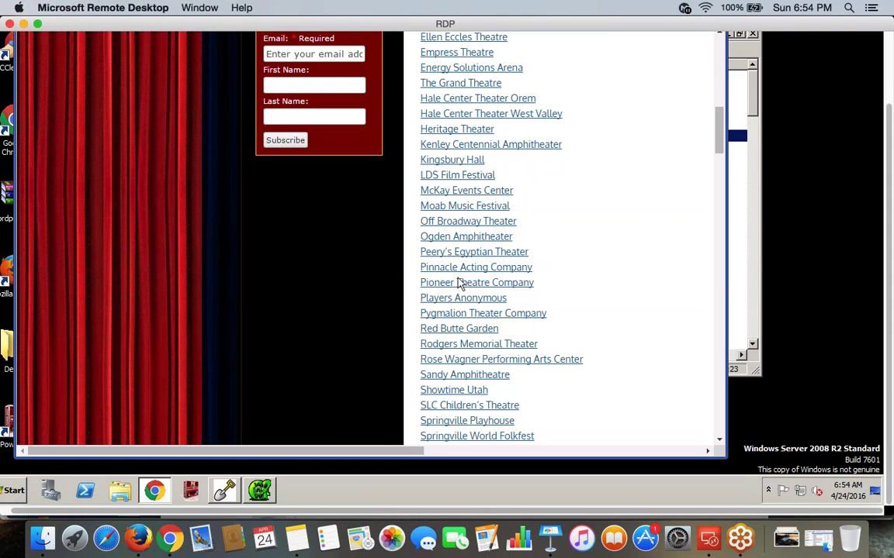
scroll(459, 283, "down", 10)
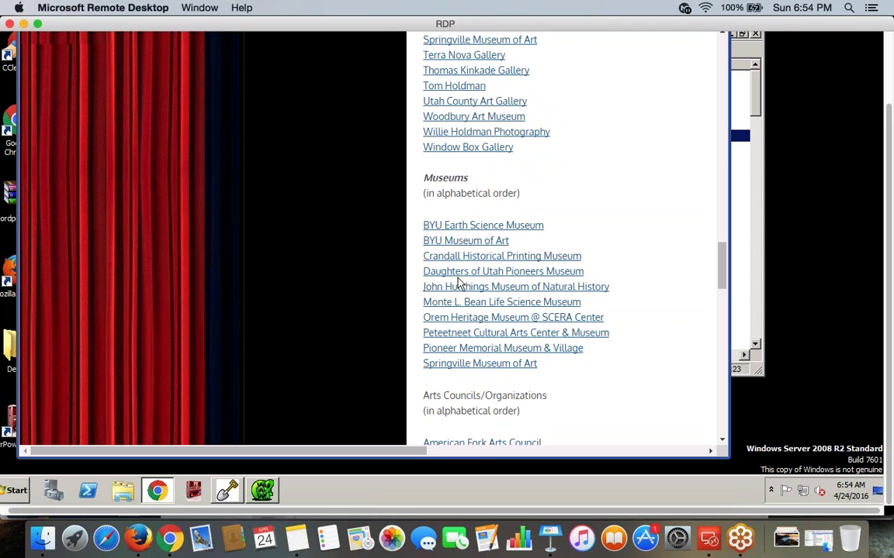
scroll(459, 284, "down", 2)
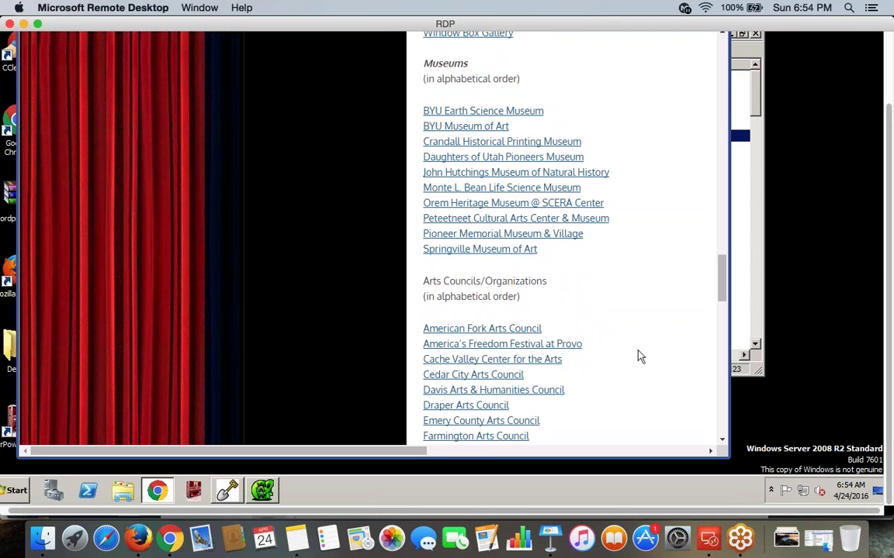
scroll(807, 252, "down", 6)
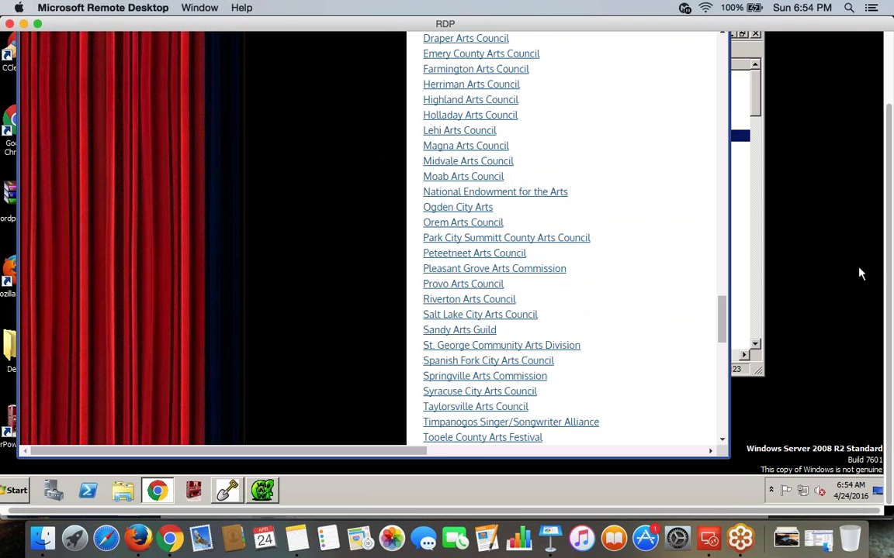
scroll(859, 273, "down", 1)
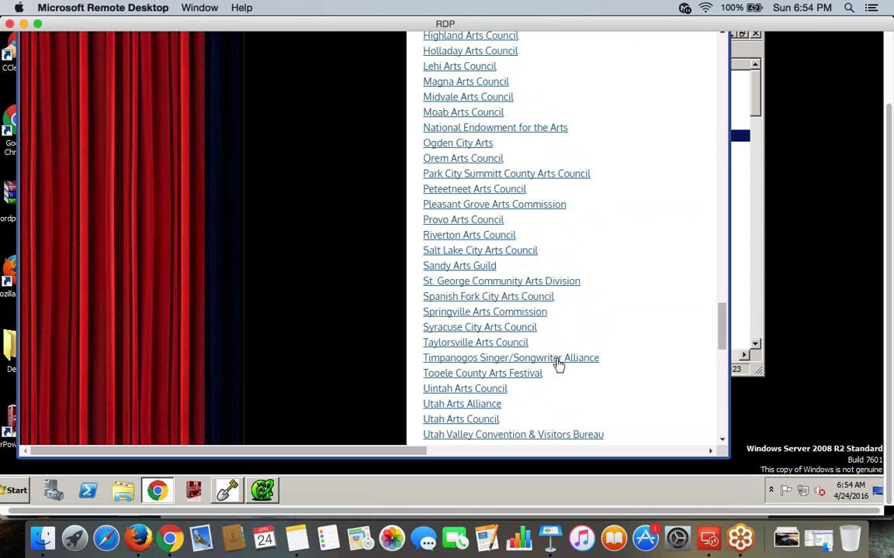
scroll(535, 363, "down", 1)
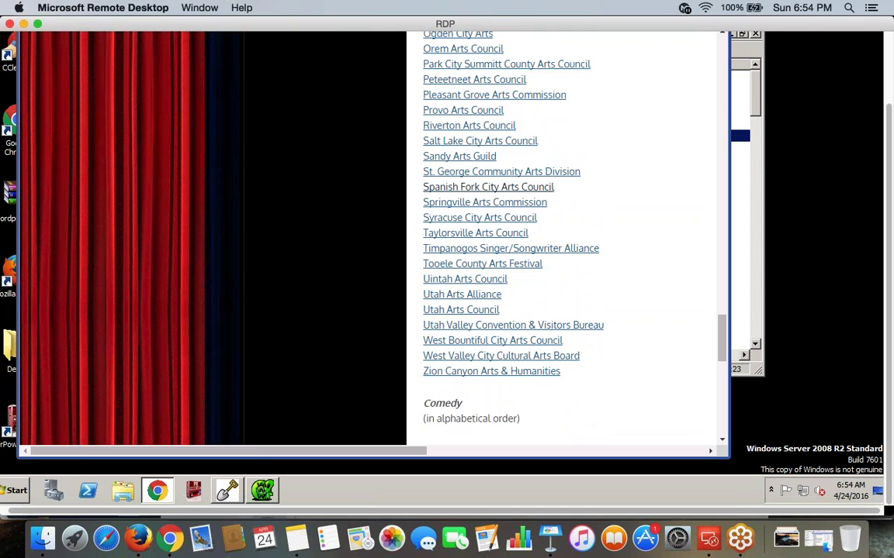
scroll(566, 240, "down", 1)
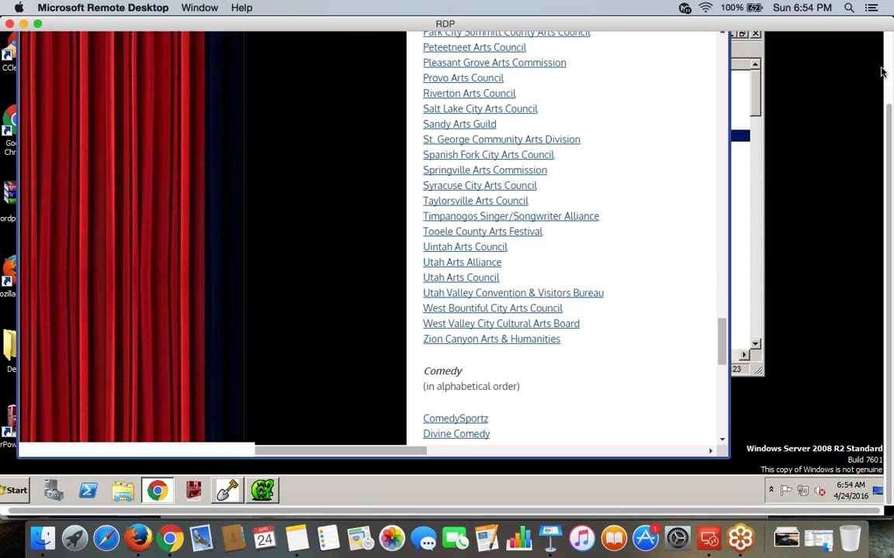
scroll(512, 245, "down", 10)
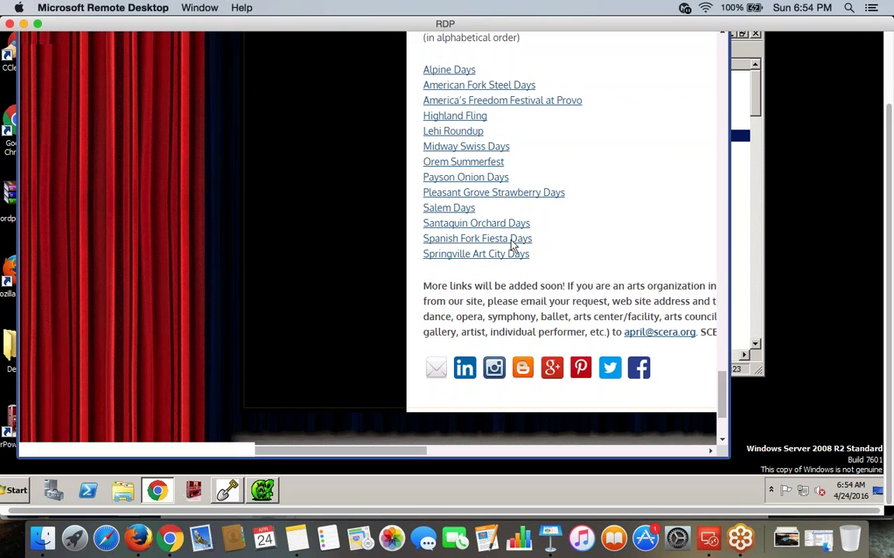
scroll(511, 245, "down", 4)
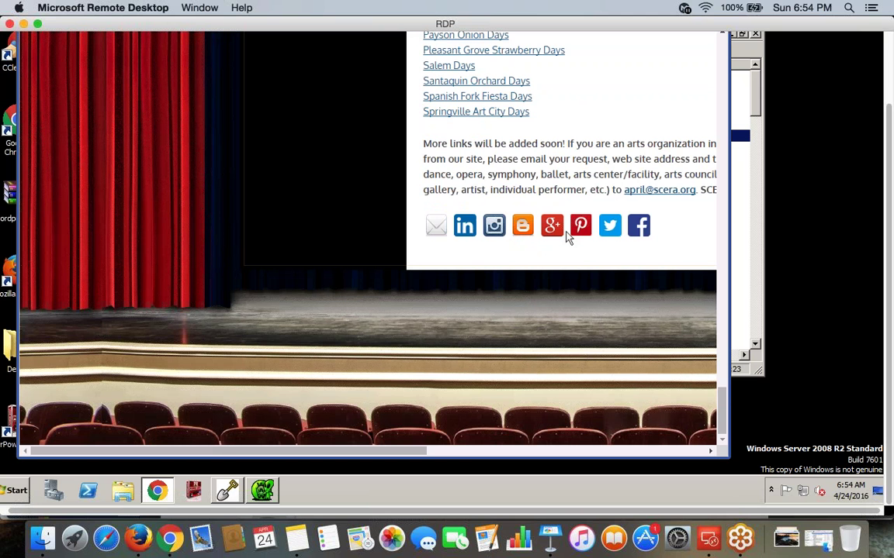
left_click(38, 24)
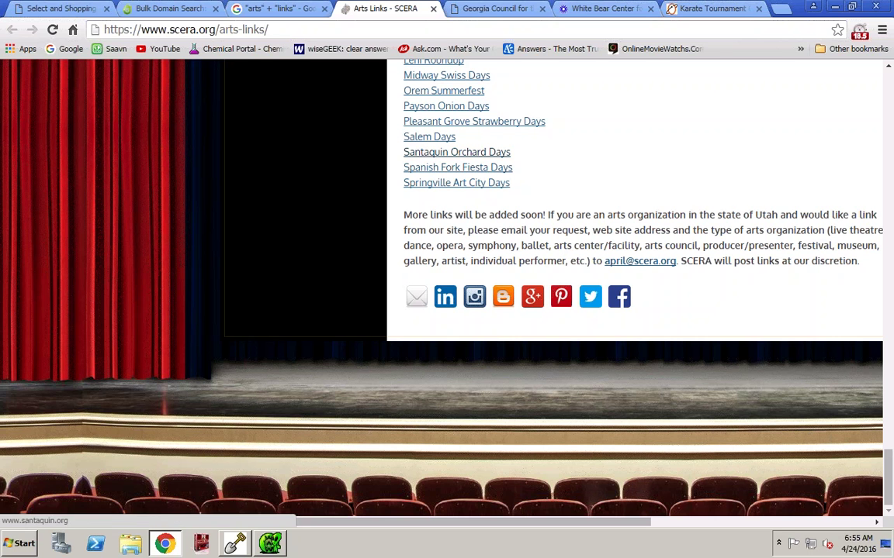
key("ctrl+l")
key("ctrl+c")
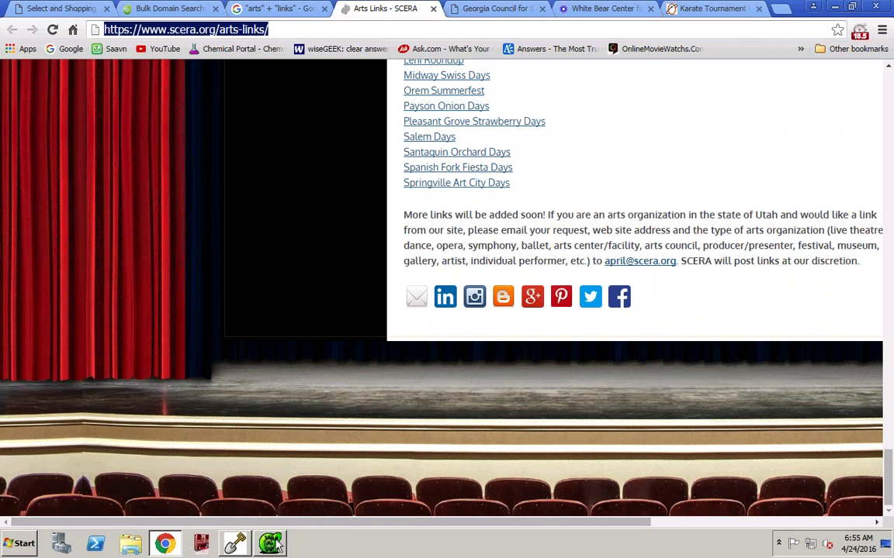
mouse_move(277, 546)
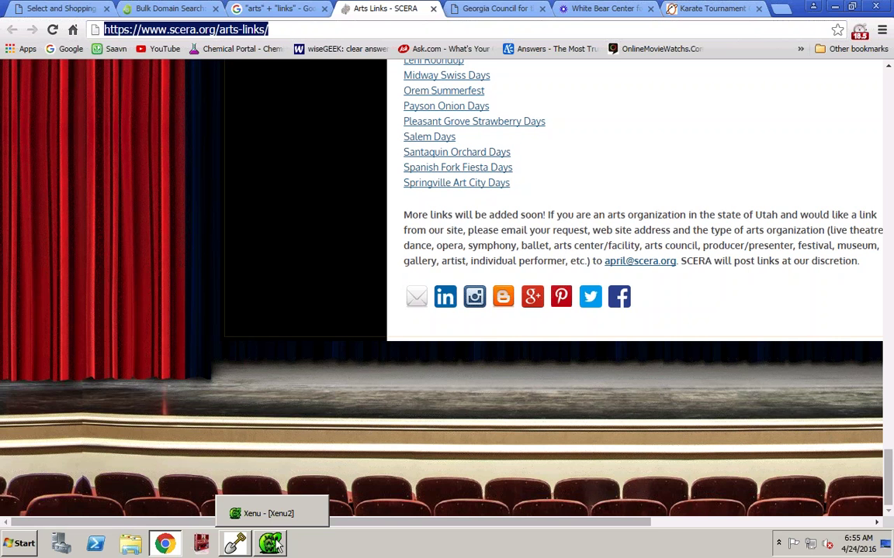
left_click(277, 545)
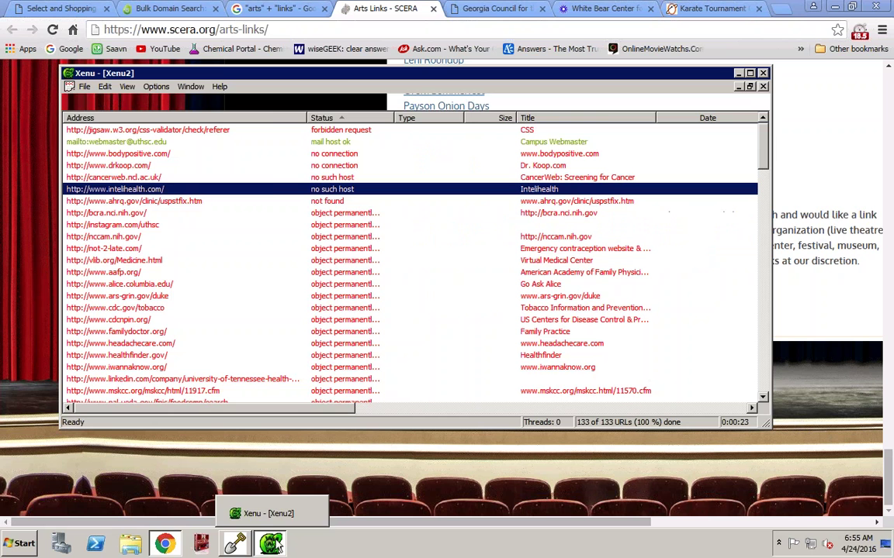
left_click(70, 86)
left_click(84, 86)
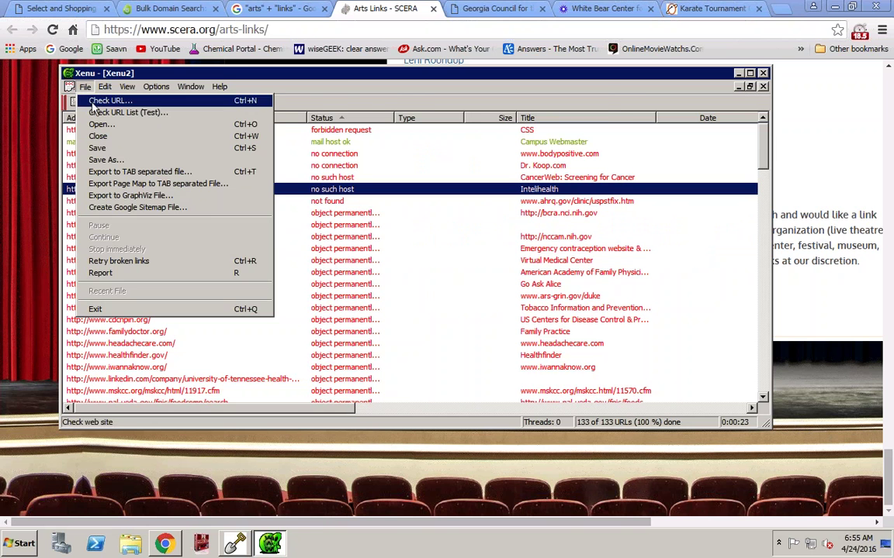
left_click(89, 100)
key("ctrl+v")
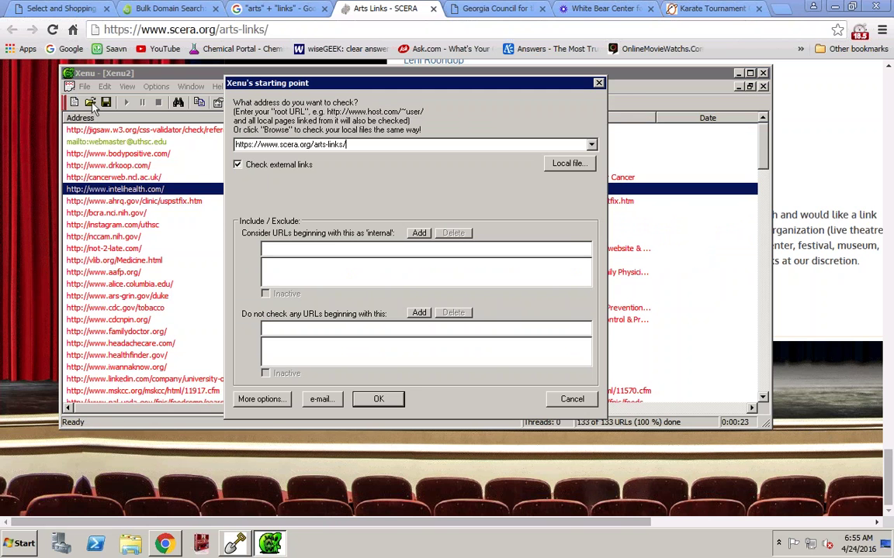
key("Return")
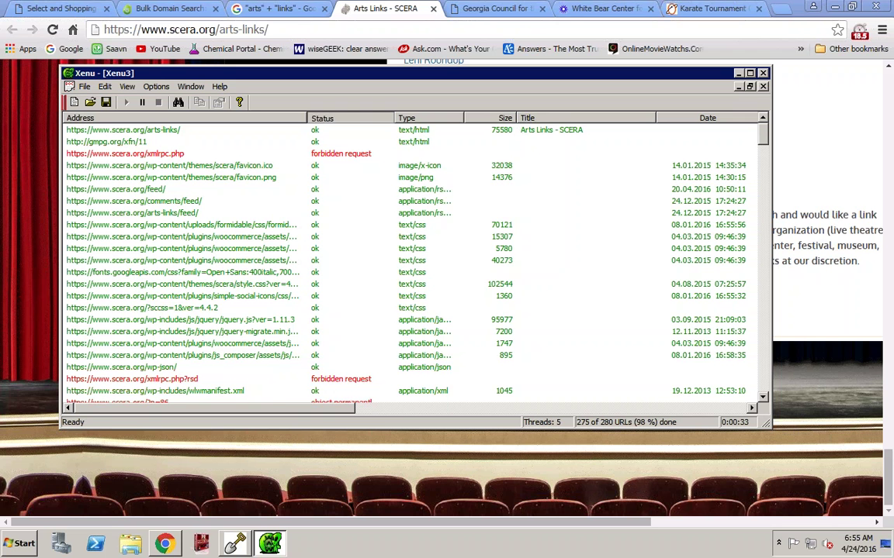
Sort the Xenu results by ascending status, copy the wvcartscouncil.org URL and decline the report
left_click(345, 118)
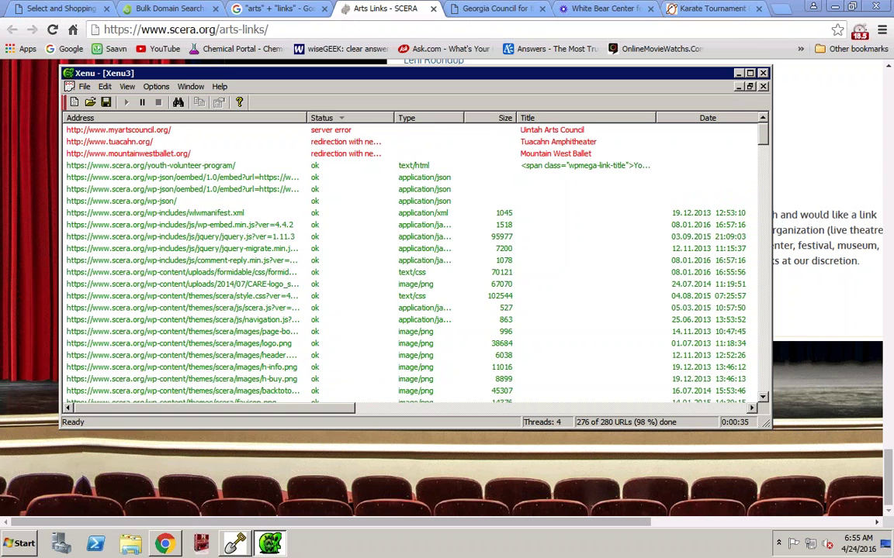
left_click(345, 118)
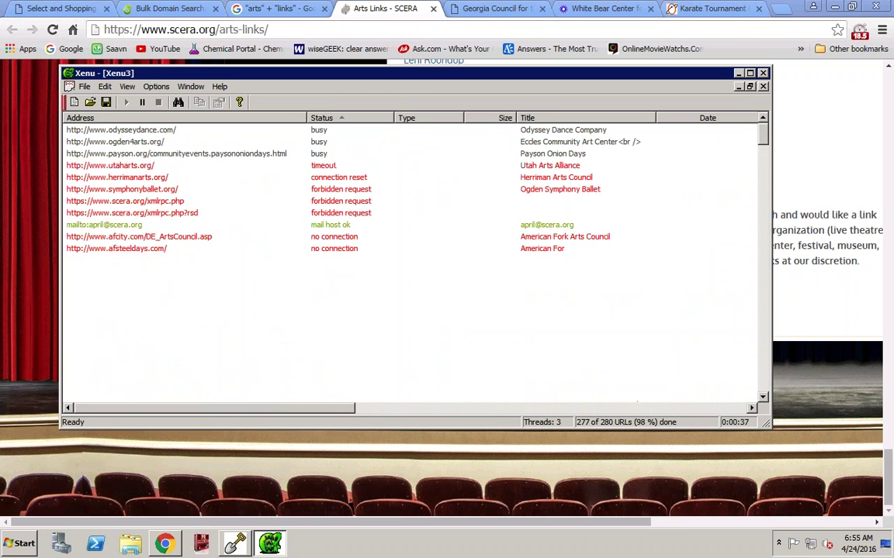
left_click(344, 296)
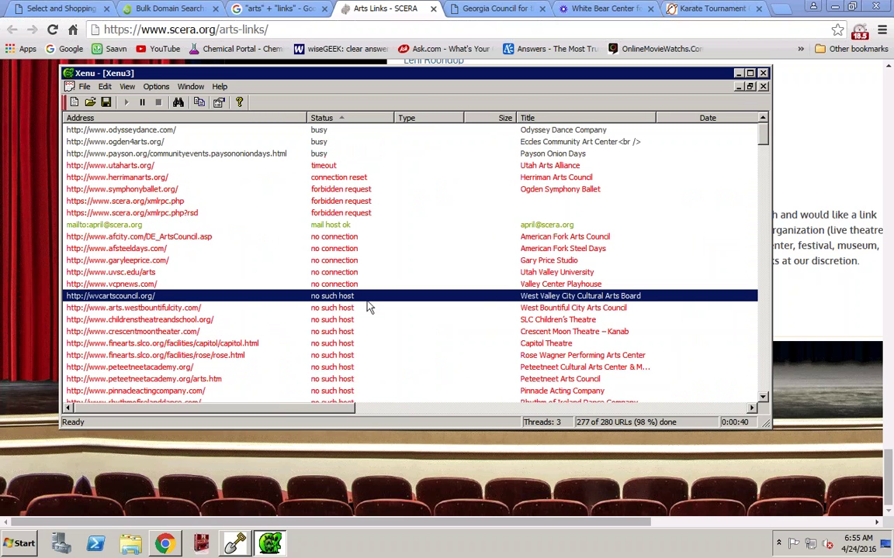
right_click(124, 301)
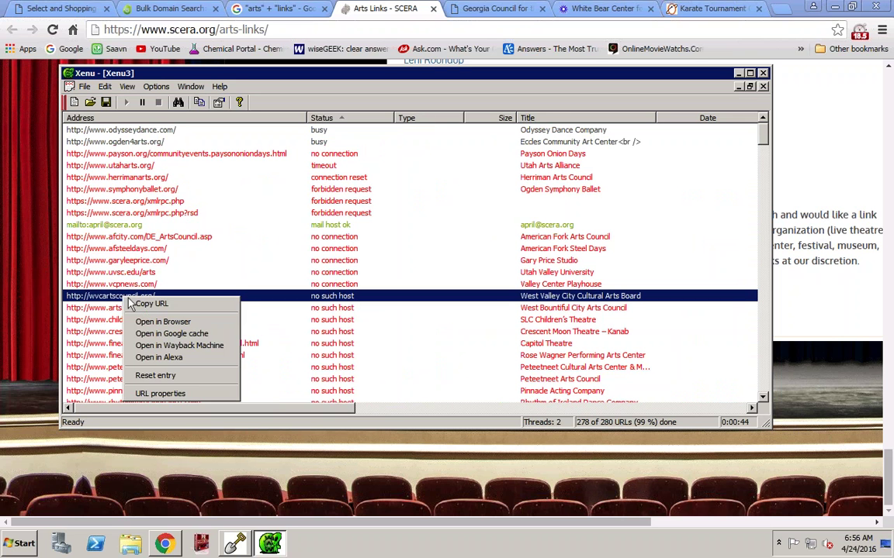
left_click(144, 310)
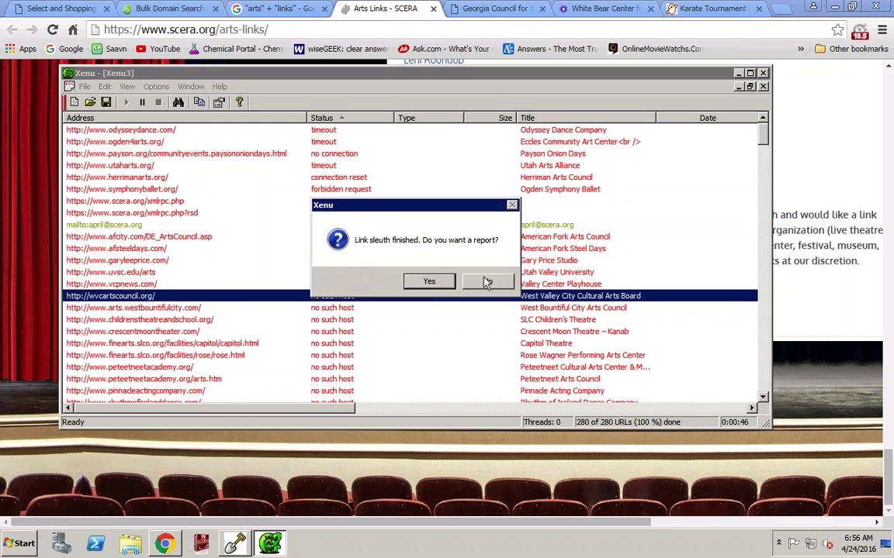
left_click(486, 282)
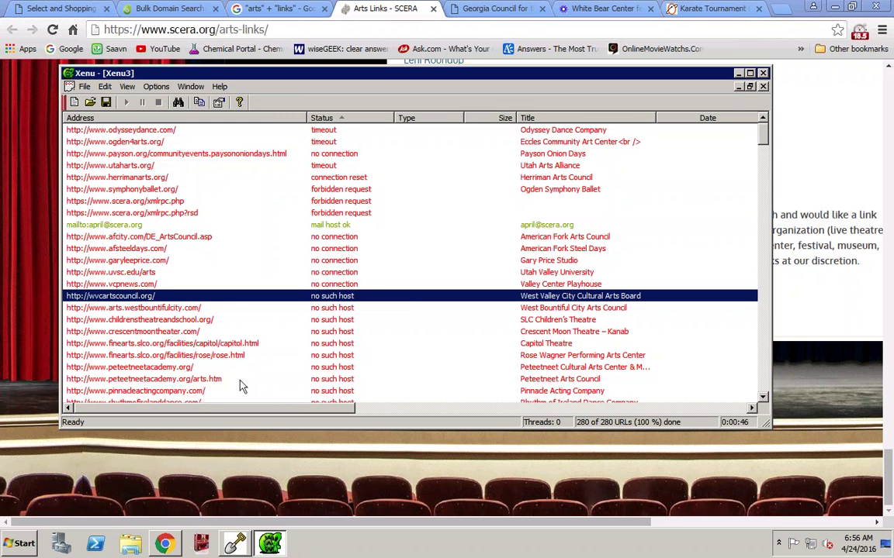
Return to the browser, leave the remote desktop's full-screen view and try to open trustflochecker.com in a new tab
left_click(165, 543)
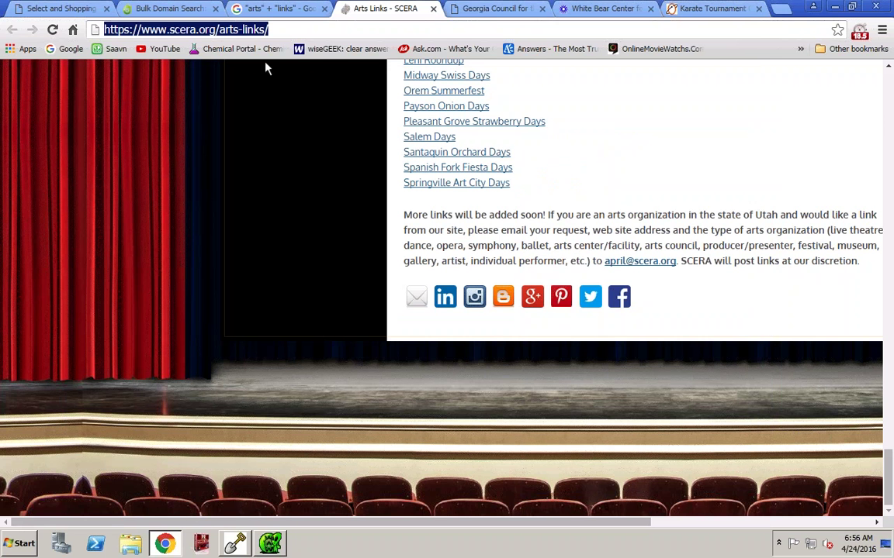
mouse_move(233, 4)
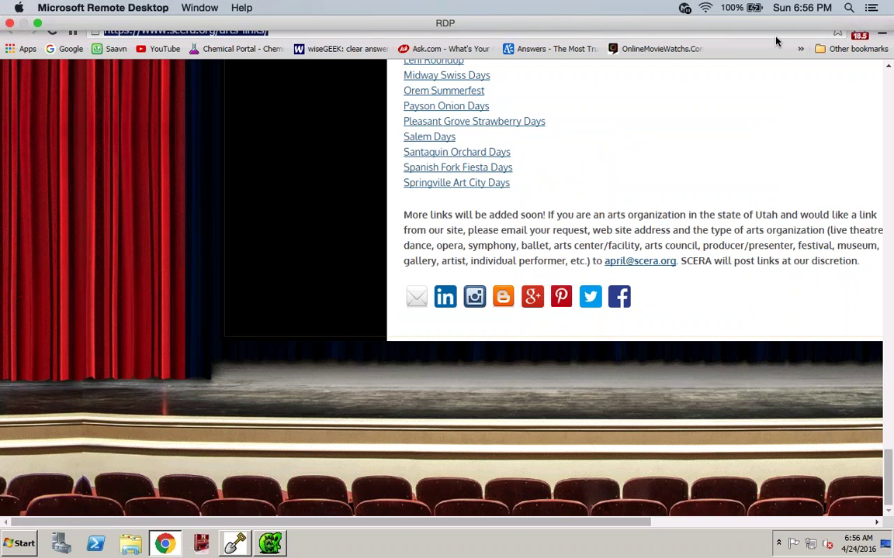
key("ctrl+super+f")
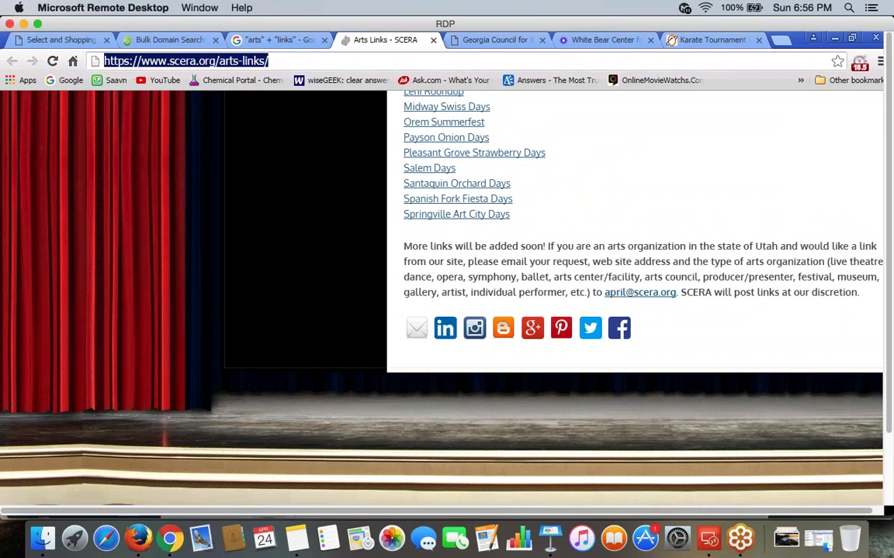
key("ctrl+t")
type("t")
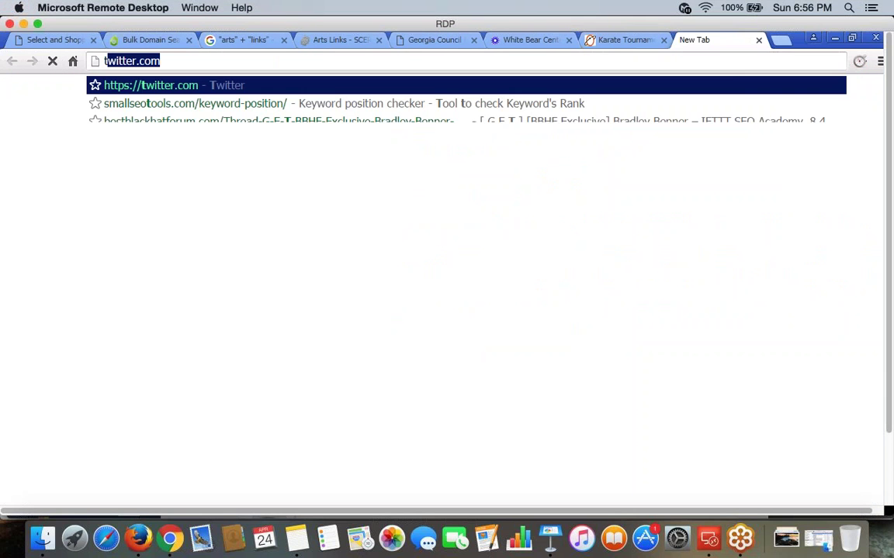
type("r")
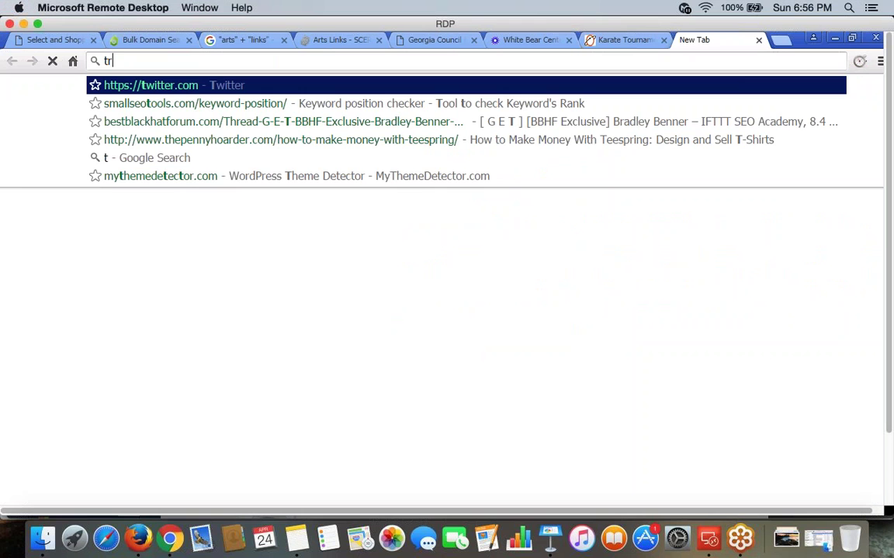
type("ustflocheck")
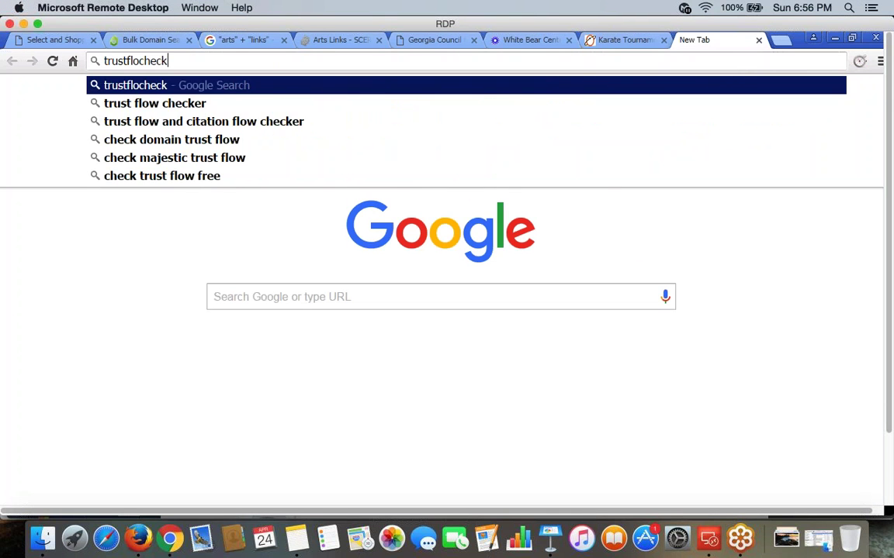
type("er.c")
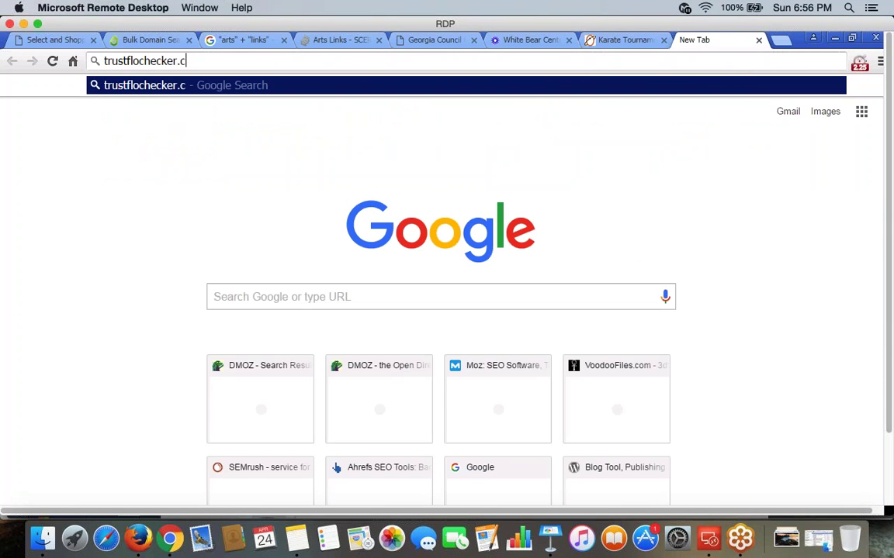
type("o")
type("m")
key("Return")
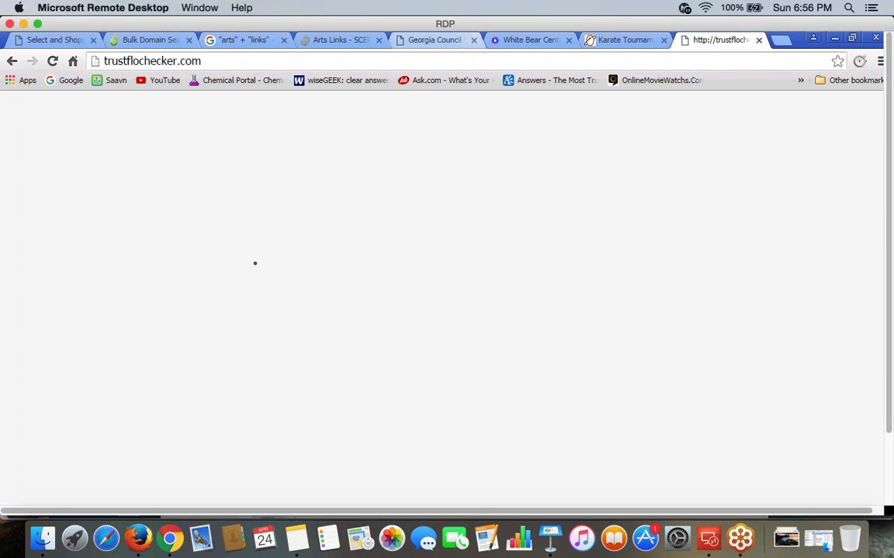
Check the checker site's spelling in the Notes app and correct the browser address to trustflowchecker.com
left_click(129, 60)
left_click(129, 60)
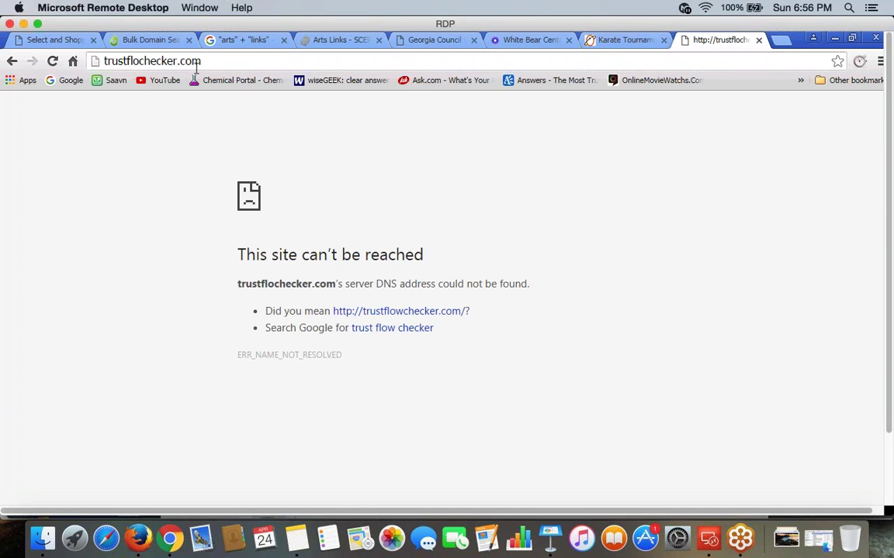
type("w")
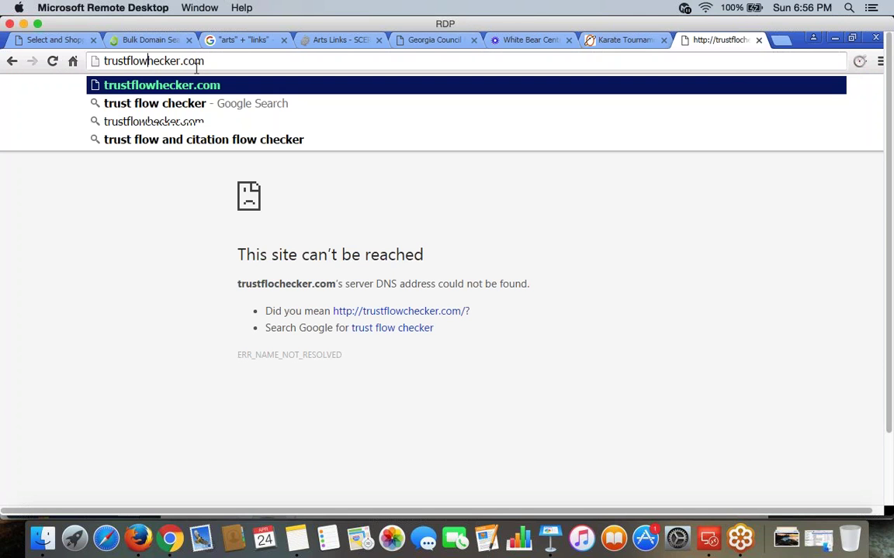
key("Return")
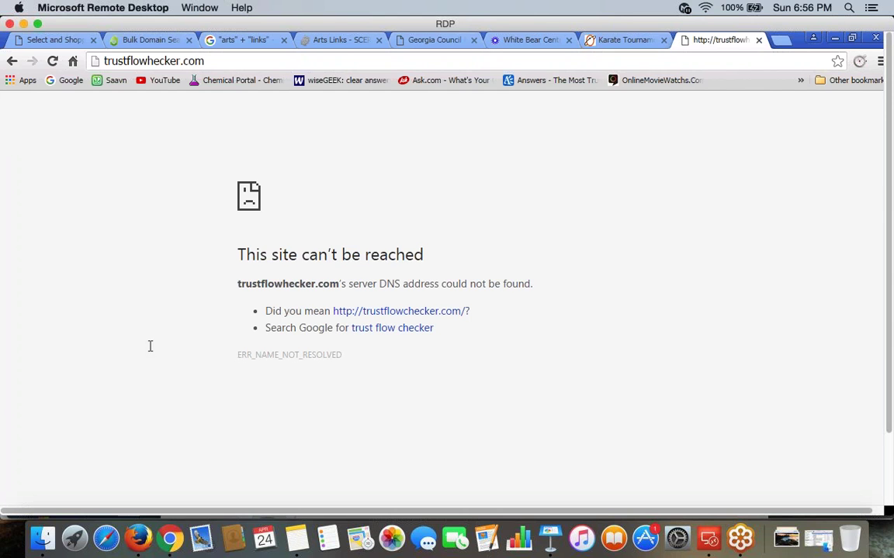
left_click(297, 540)
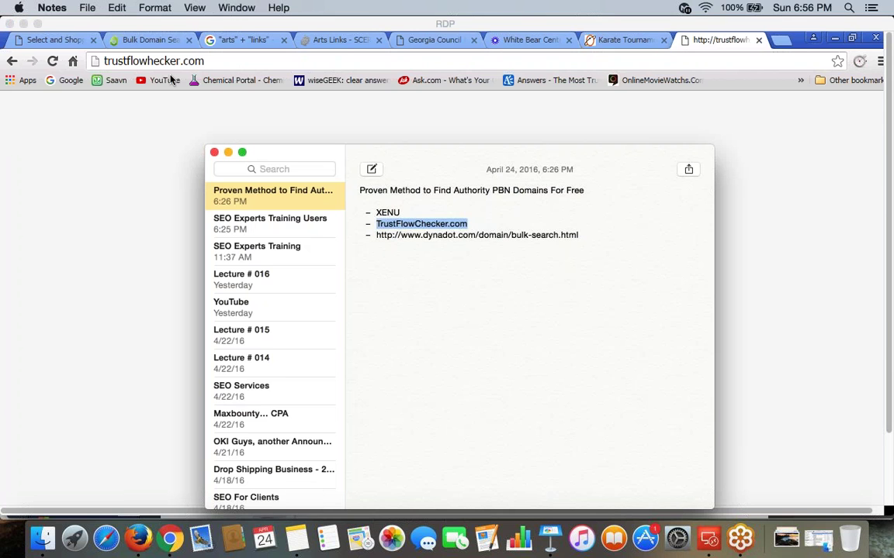
left_click(167, 69)
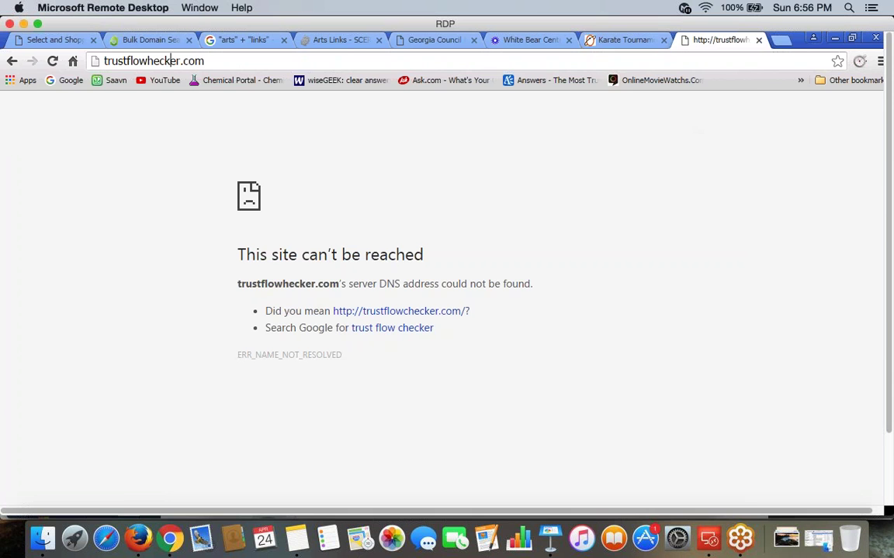
left_click(150, 61)
type("c")
key("Return")
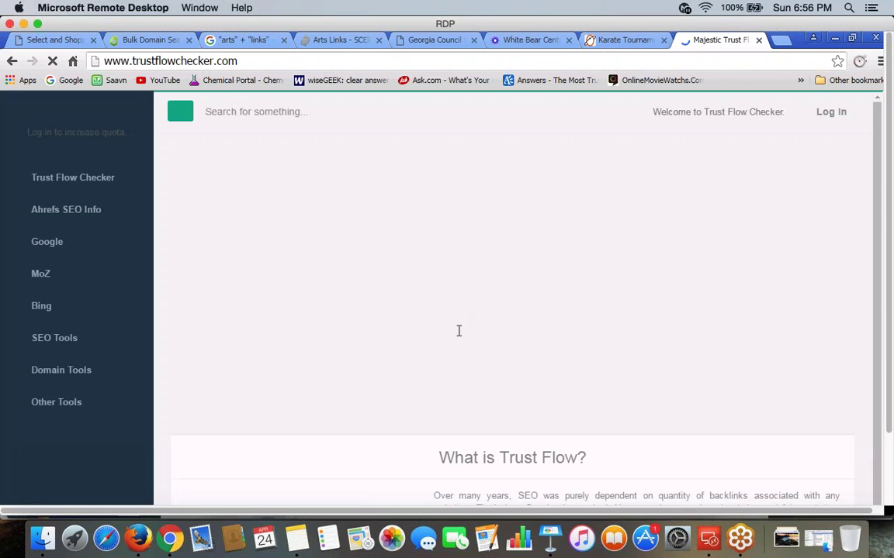
key("F11")
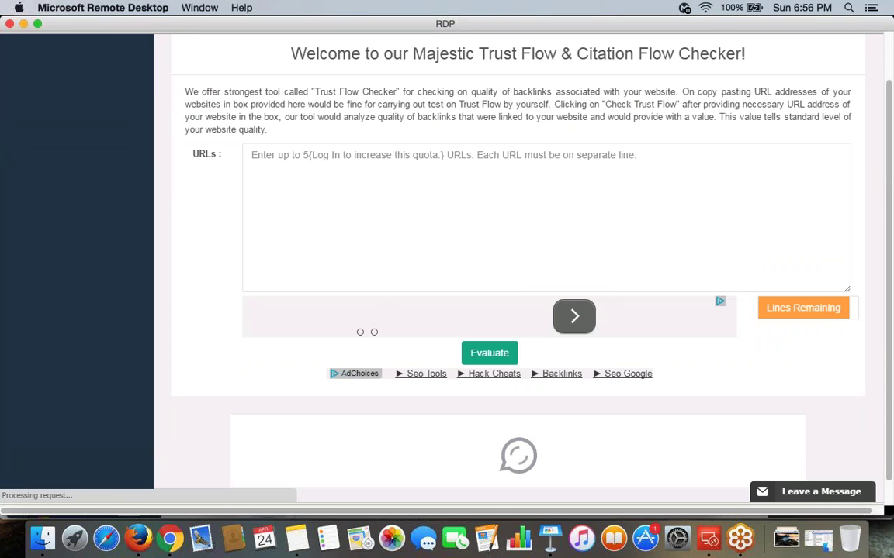
left_click(361, 175)
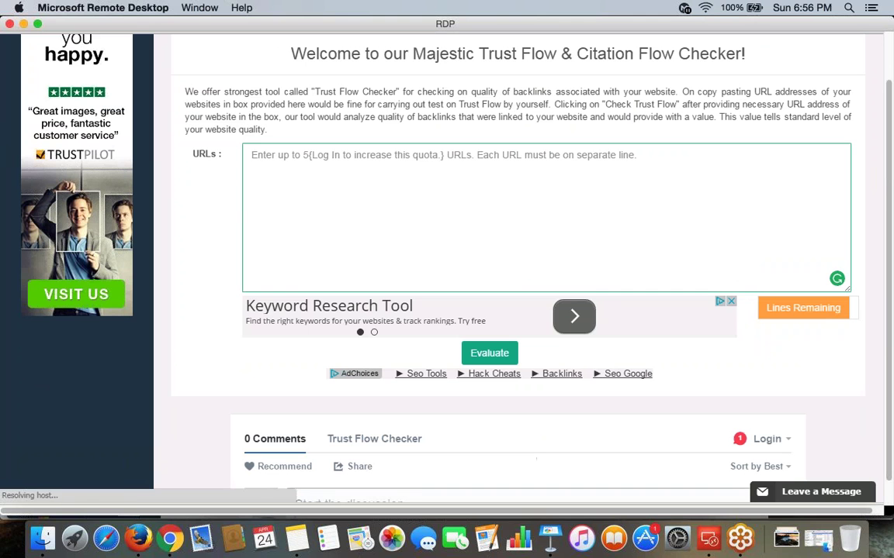
key("ctrl+v")
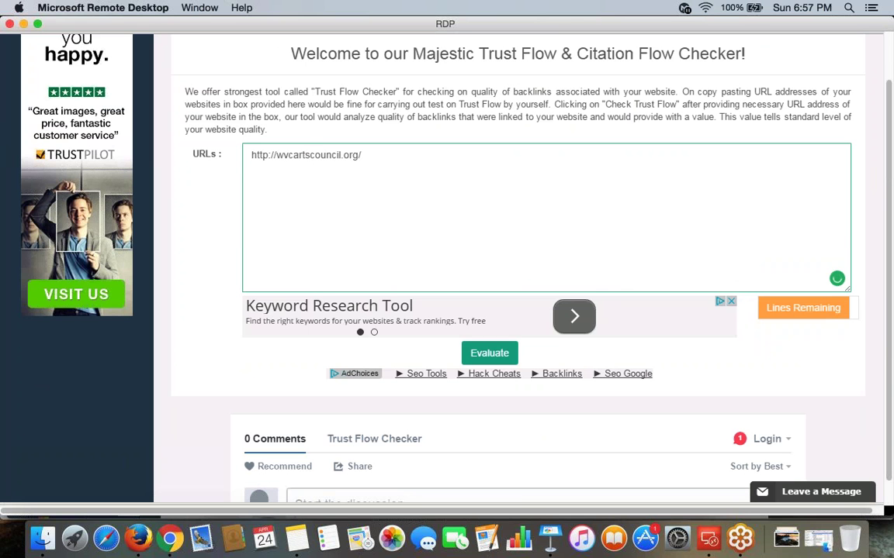
left_click(489, 353)
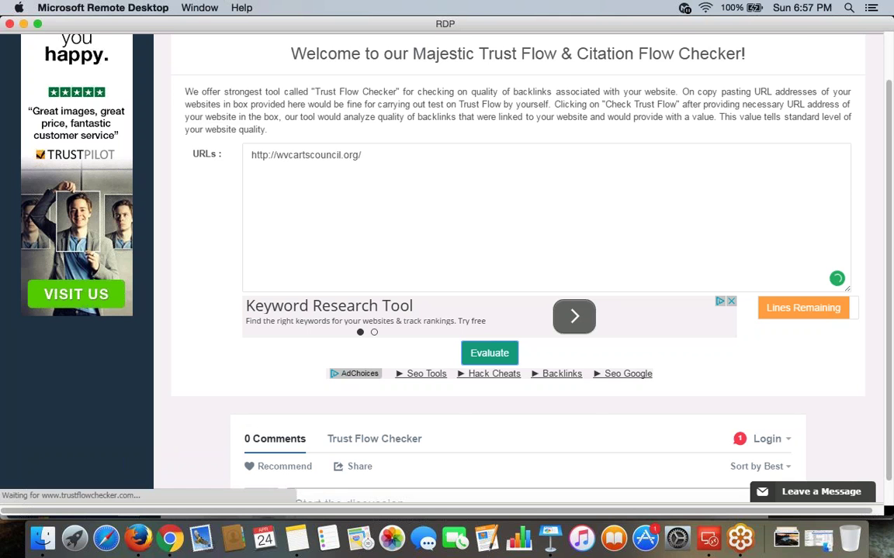
key("F11")
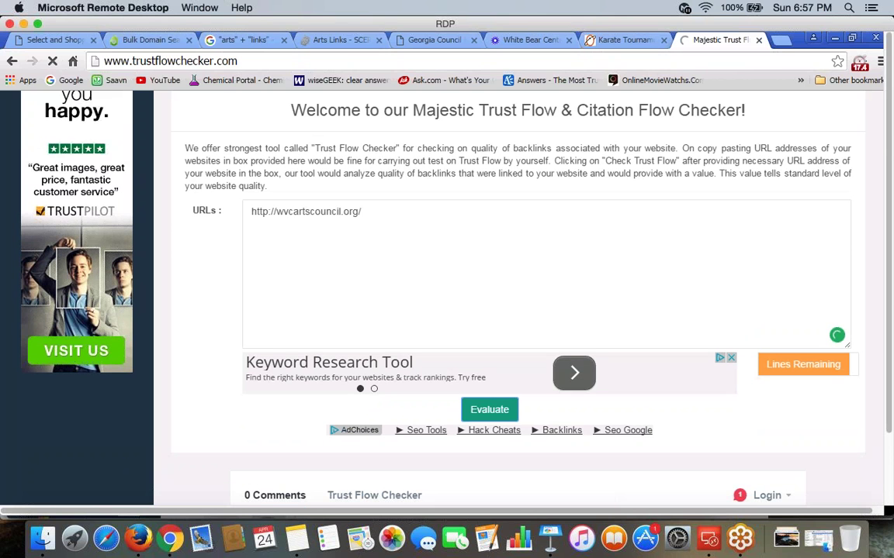
Look through the Trust Flow Checker page for the evaluation results of wvcartscouncil.org
scroll(518, 295, "up", 1)
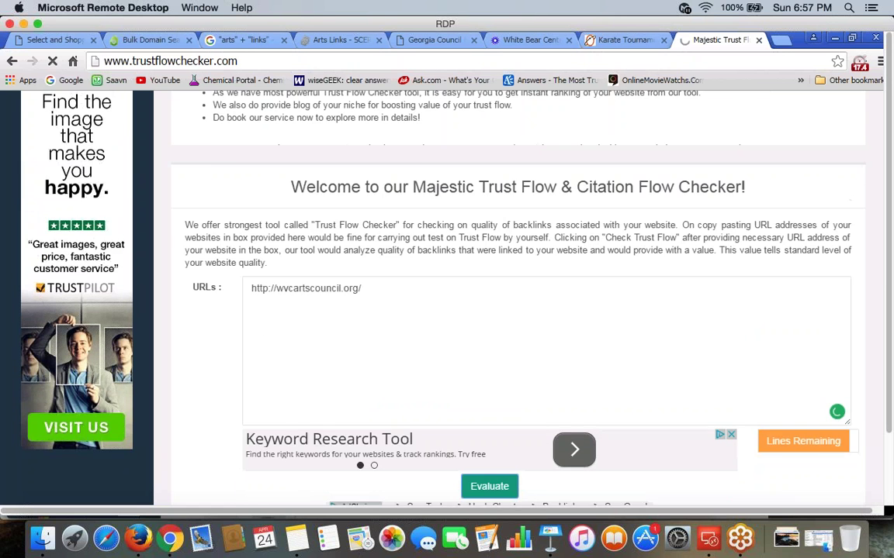
scroll(517, 295, "up", 1)
scroll(517, 295, "up", 4)
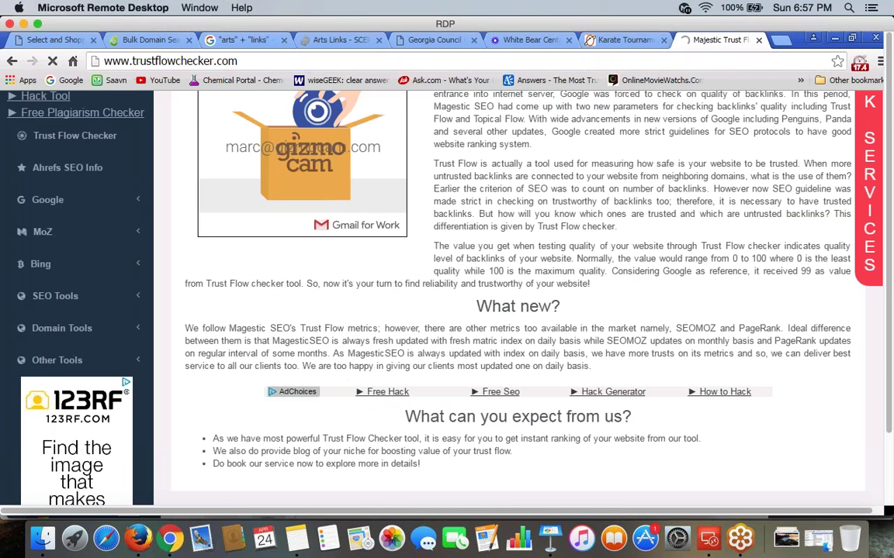
scroll(517, 295, "up", 1)
scroll(517, 295, "up", 1)
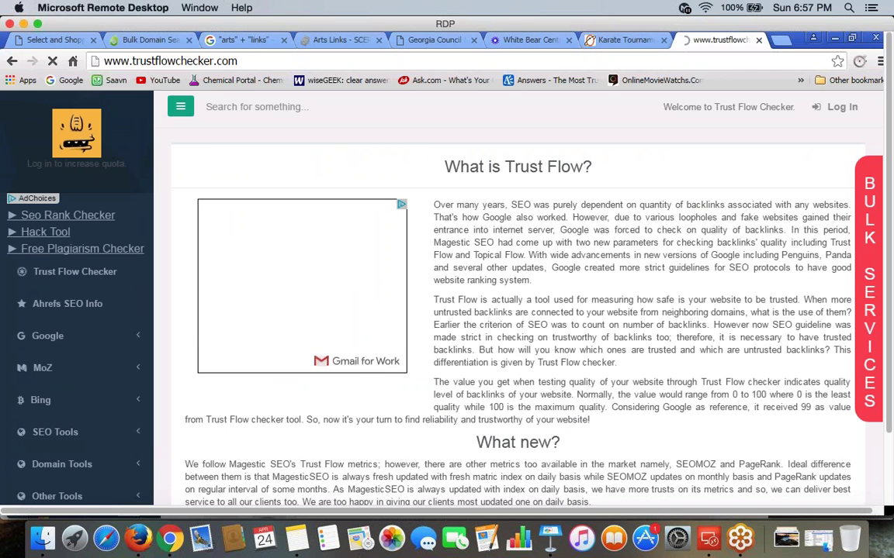
scroll(491, 227, "down", 3)
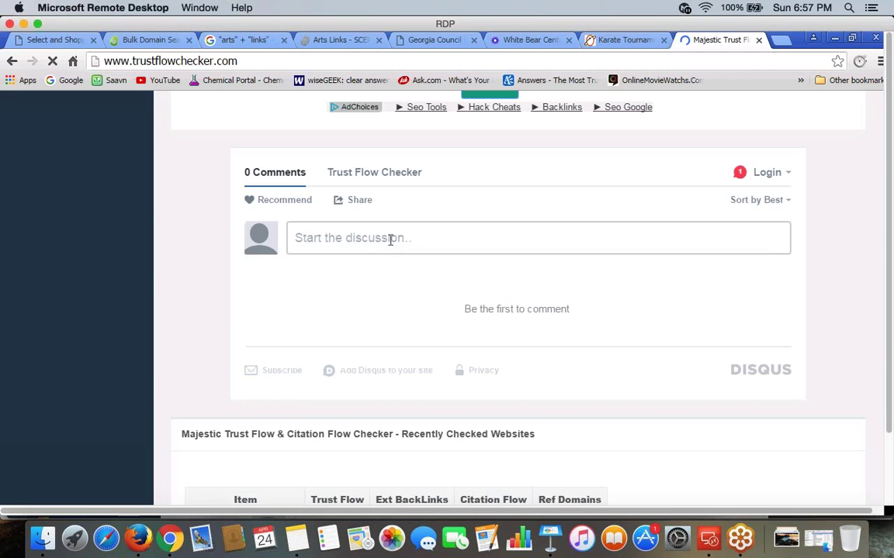
scroll(390, 240, "up", 10)
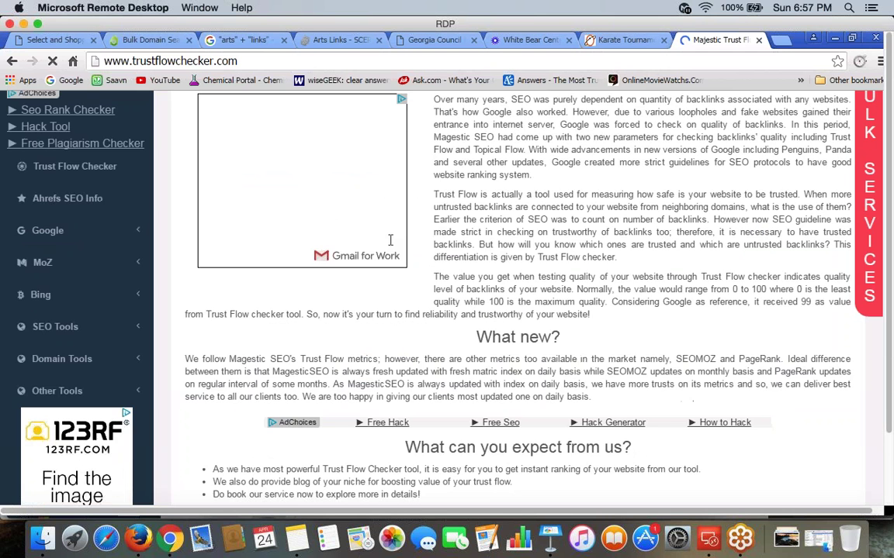
scroll(390, 240, "up", 1)
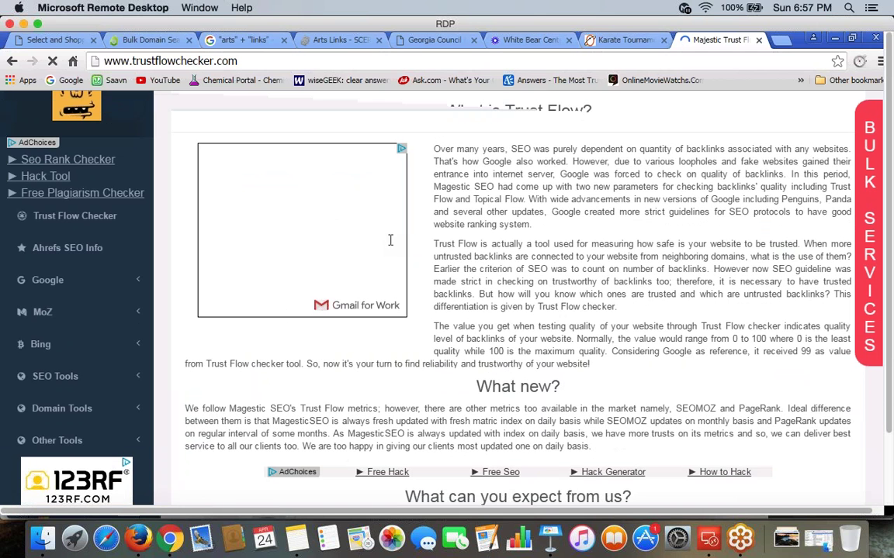
scroll(390, 240, "up", 1)
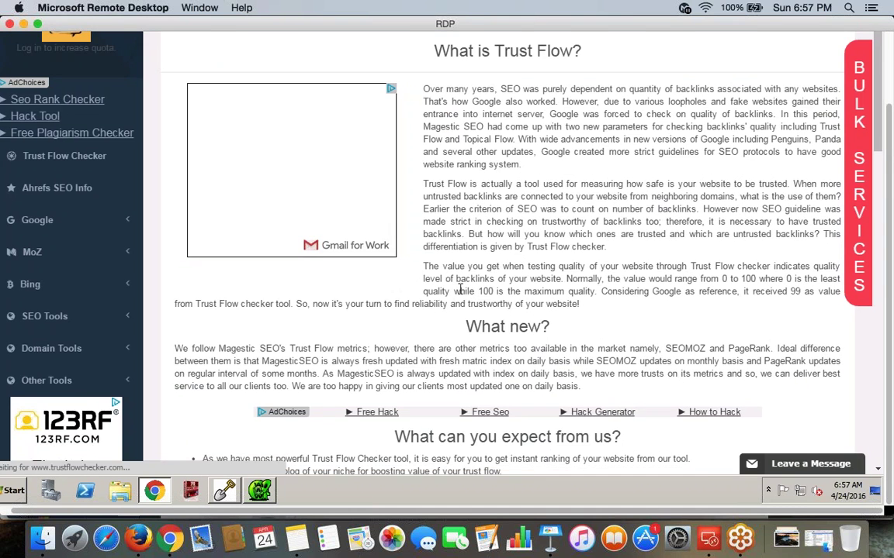
scroll(460, 289, "down", 15)
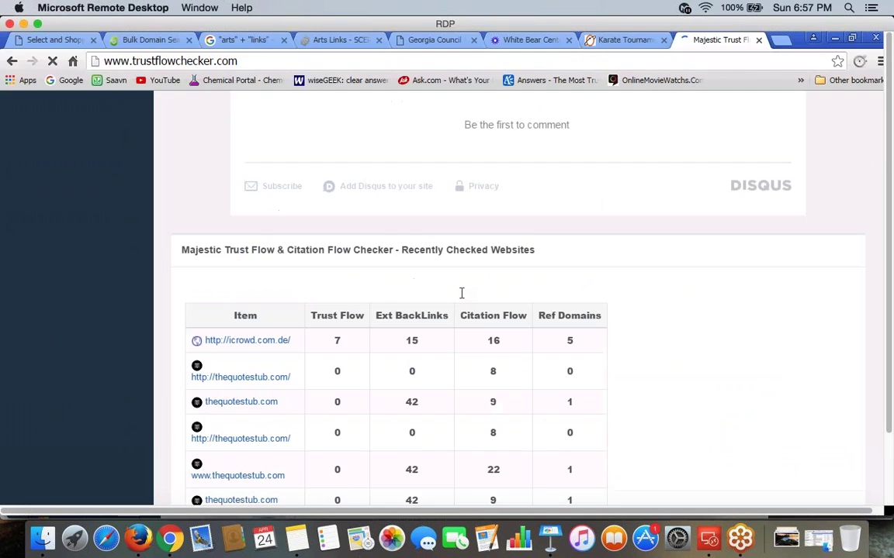
scroll(461, 292, "up", 8)
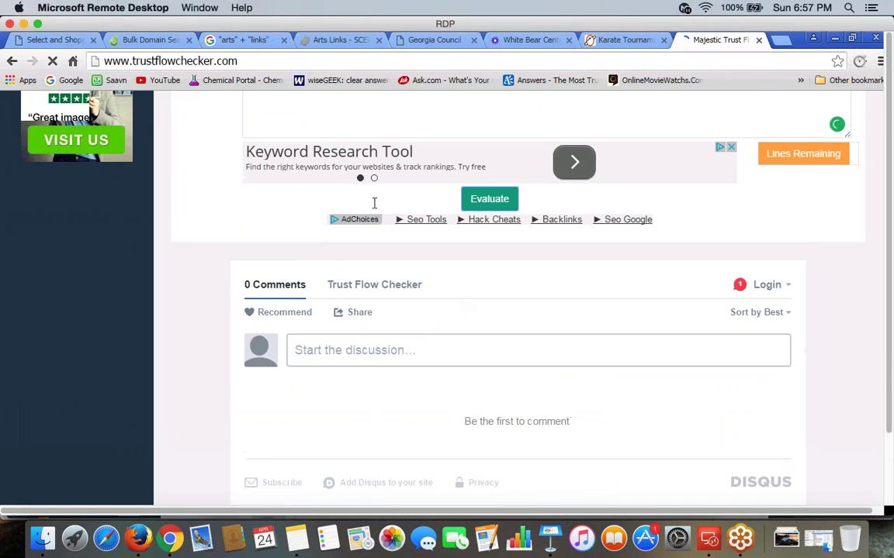
scroll(374, 204, "up", 4)
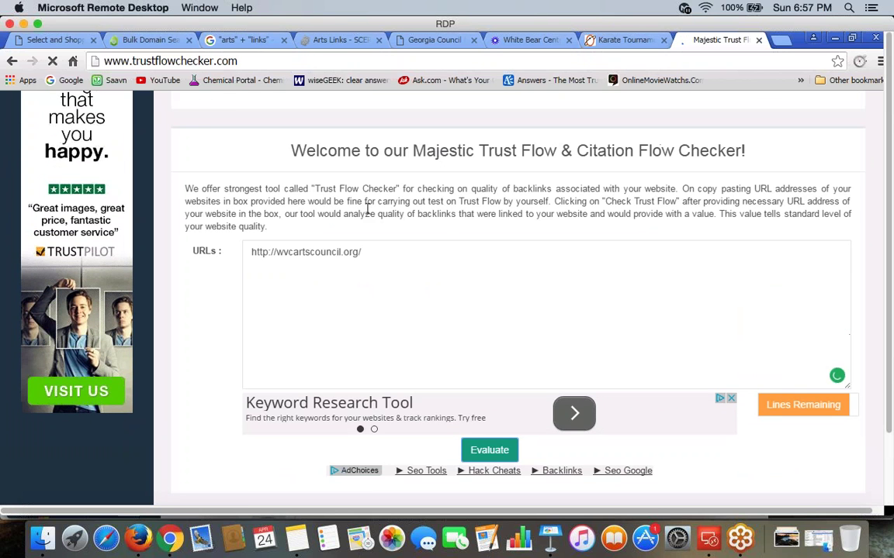
scroll(369, 254, "up", 1)
scroll(377, 303, "up", 1)
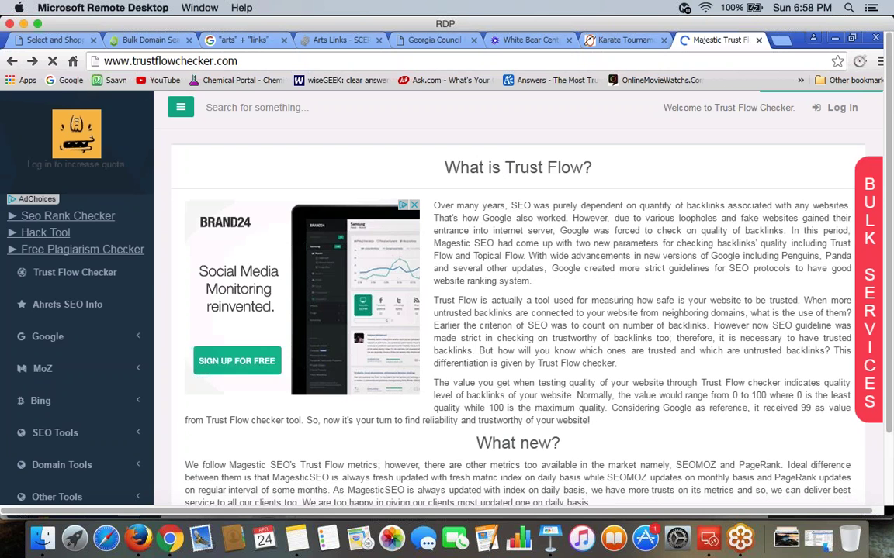
Reload the Trust Flow Checker page and confirm resubmitting the wvcartscouncil.org evaluation
left_click(31, 60)
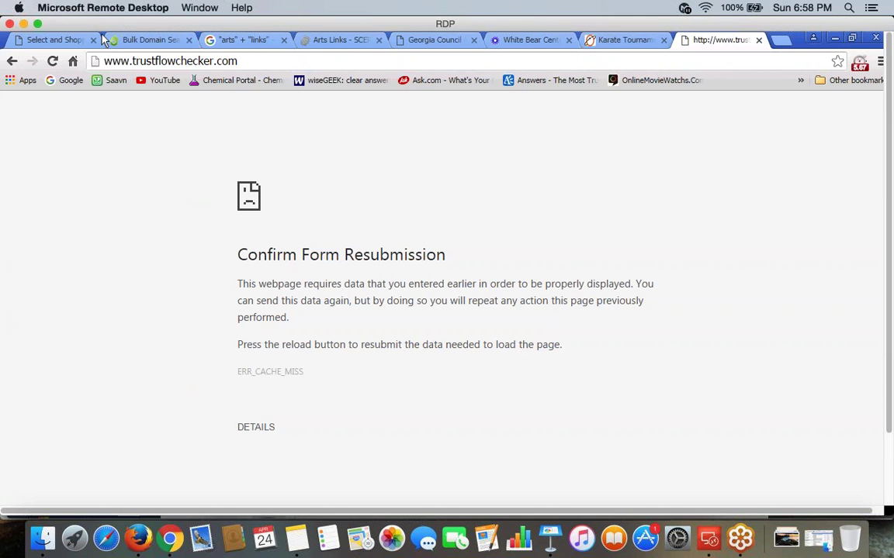
left_click(52, 60)
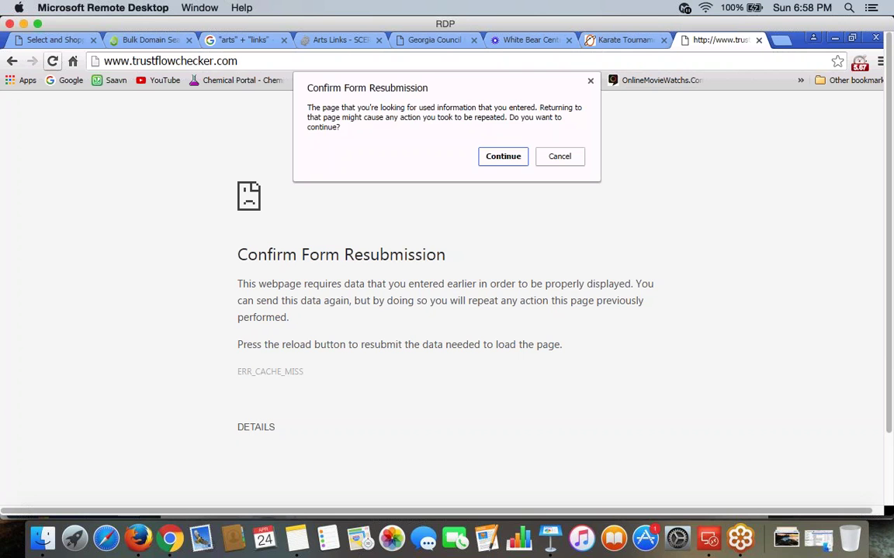
key("Return")
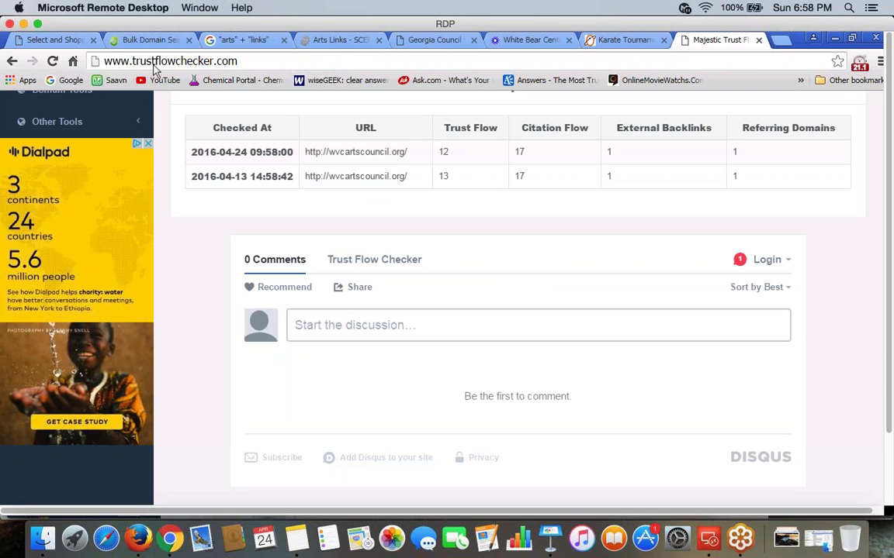
left_click(147, 39)
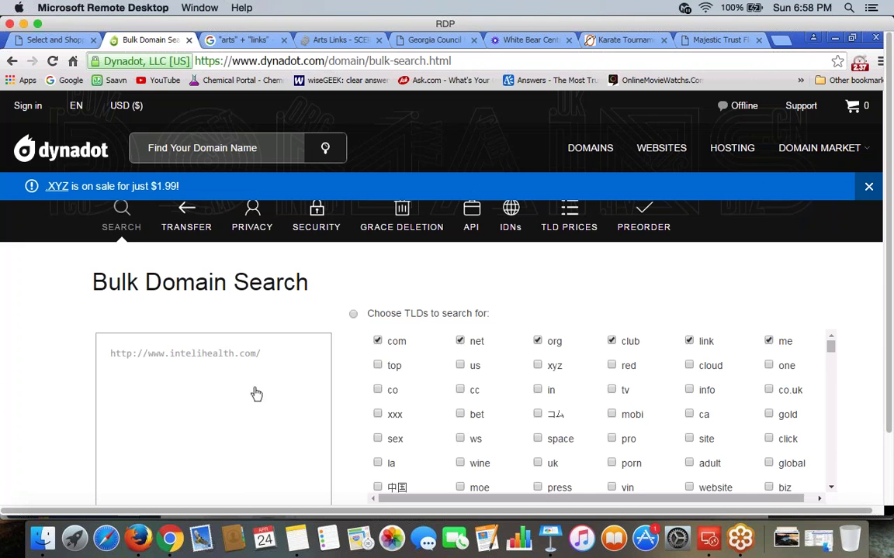
left_click(213, 388)
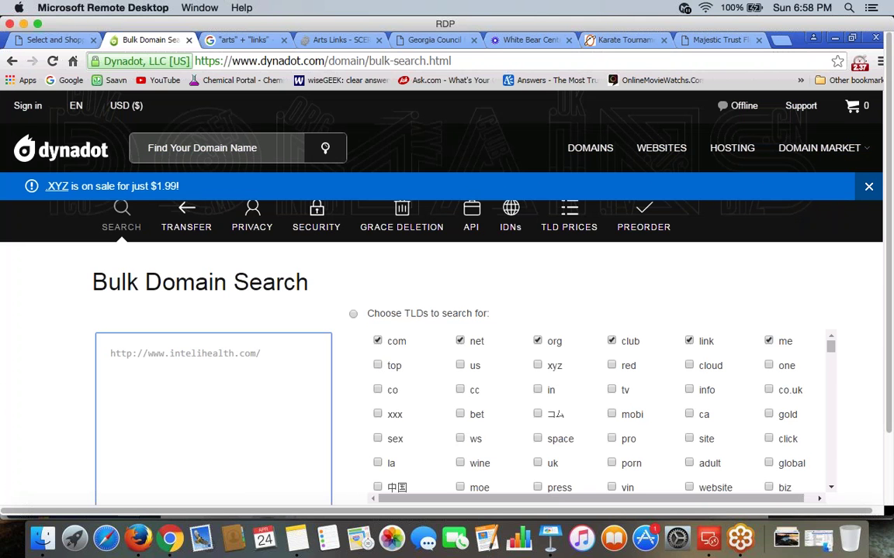
type("http://wvcartscouncil.org/")
scroll(346, 409, "down", 3)
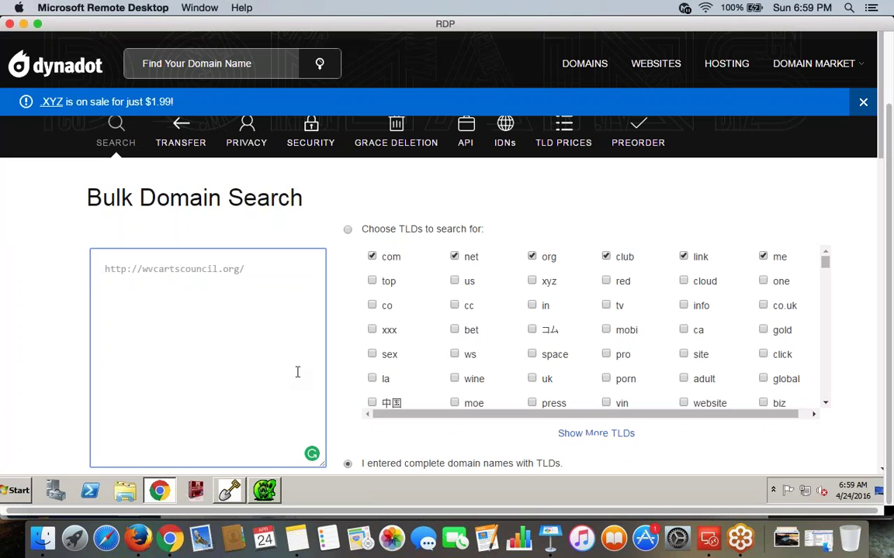
scroll(346, 409, "down", 5)
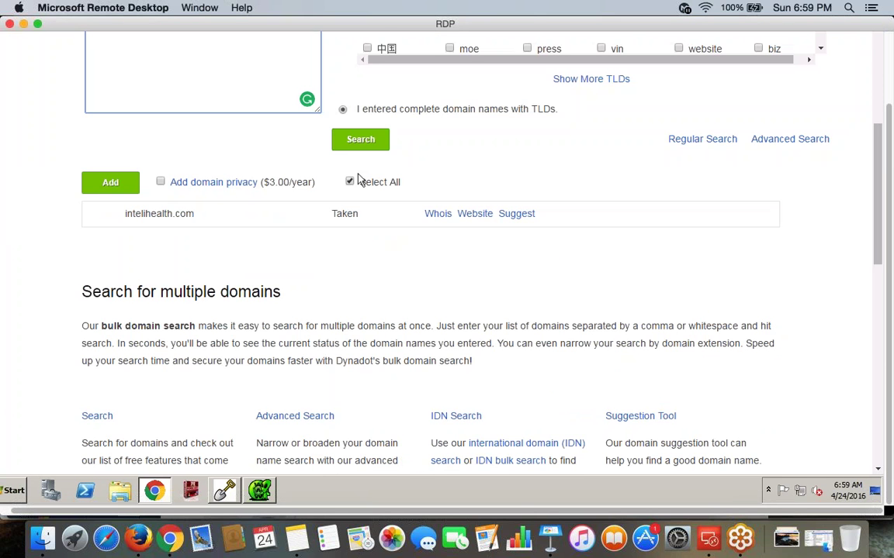
scroll(365, 56, "down", 5)
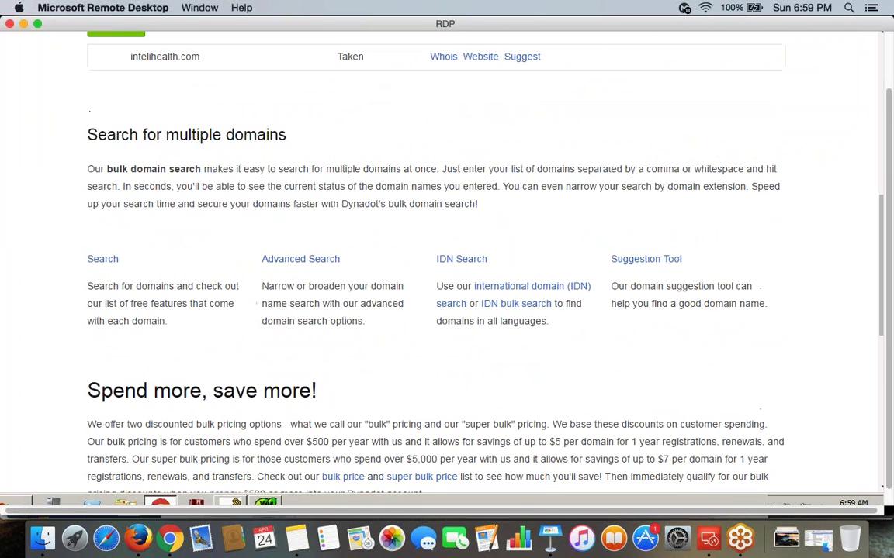
scroll(393, 181, "up", 3)
scroll(419, 182, "up", 3)
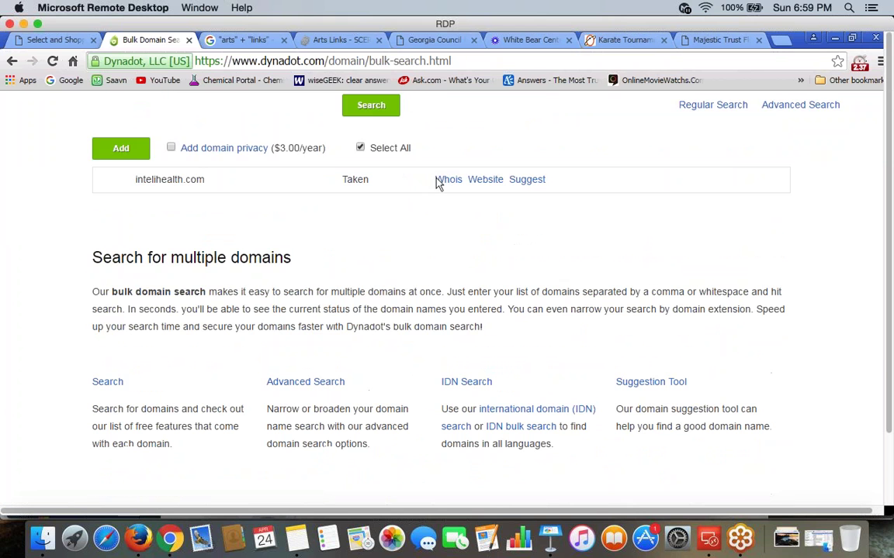
scroll(398, 265, "up", 3)
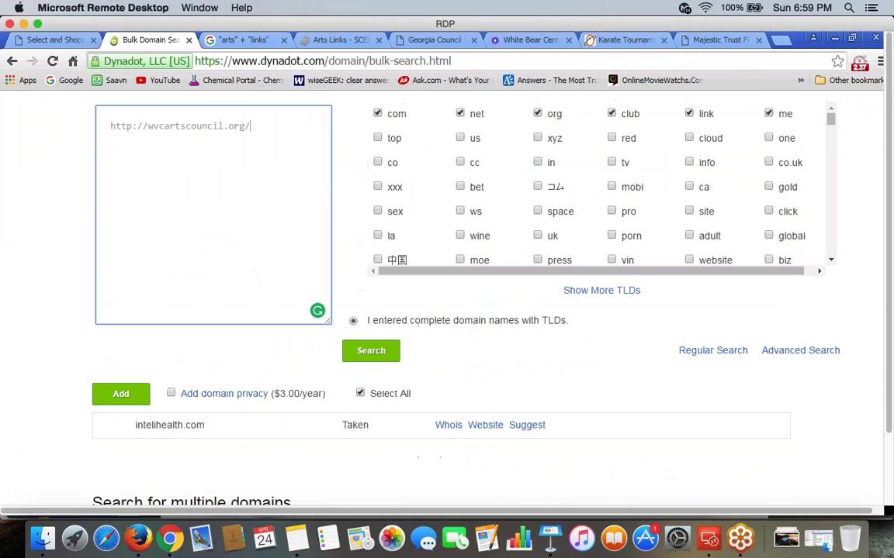
key("Tab")
key("Tab")
key("Return")
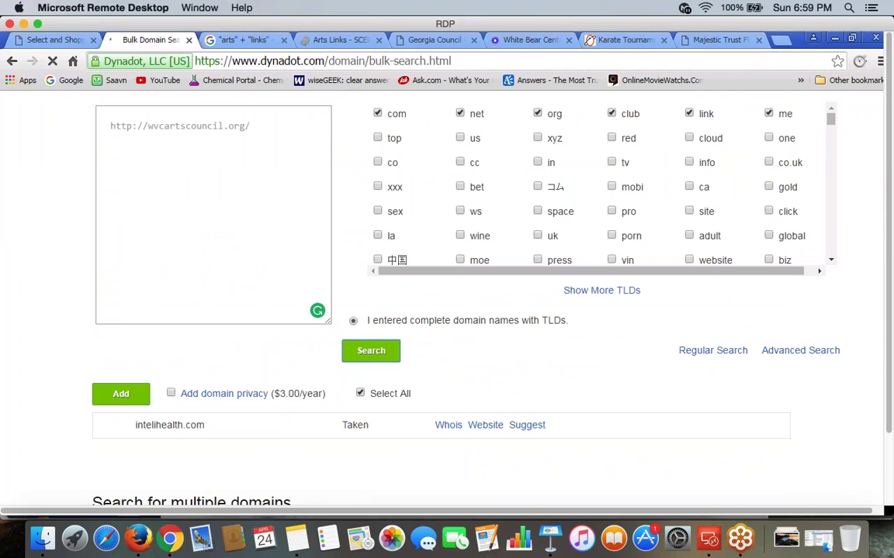
Examine the Dynadot search result for the availability and price of wvcartscouncil.org
scroll(300, 383, "down", 5)
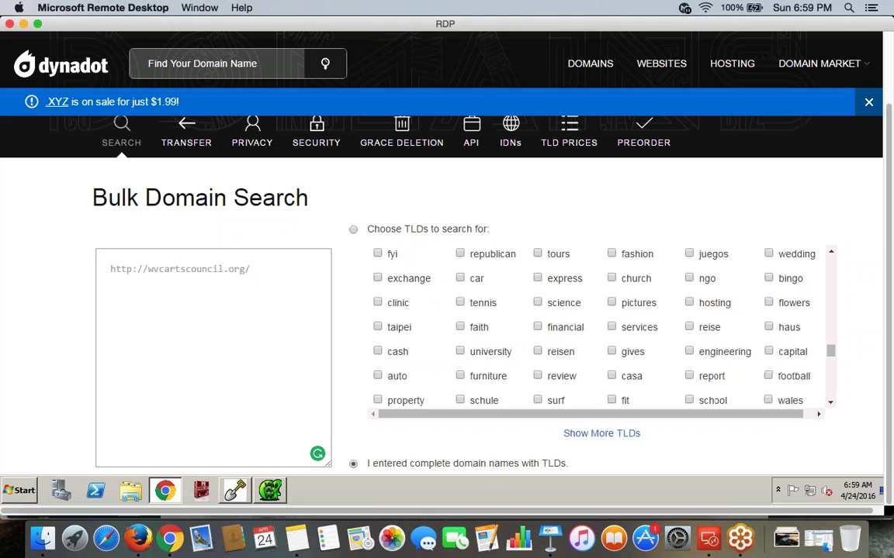
scroll(42, 380, "right", 1)
scroll(42, 381, "down", 1)
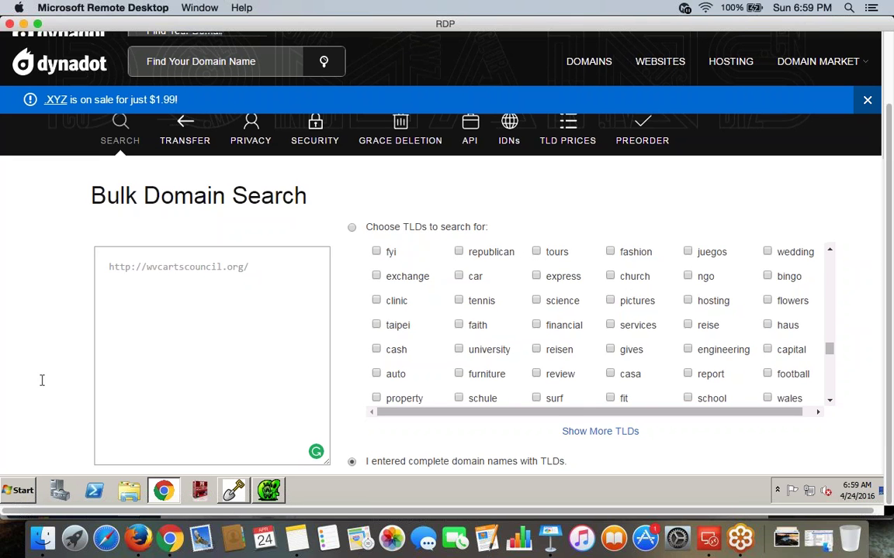
scroll(42, 380, "down", 1)
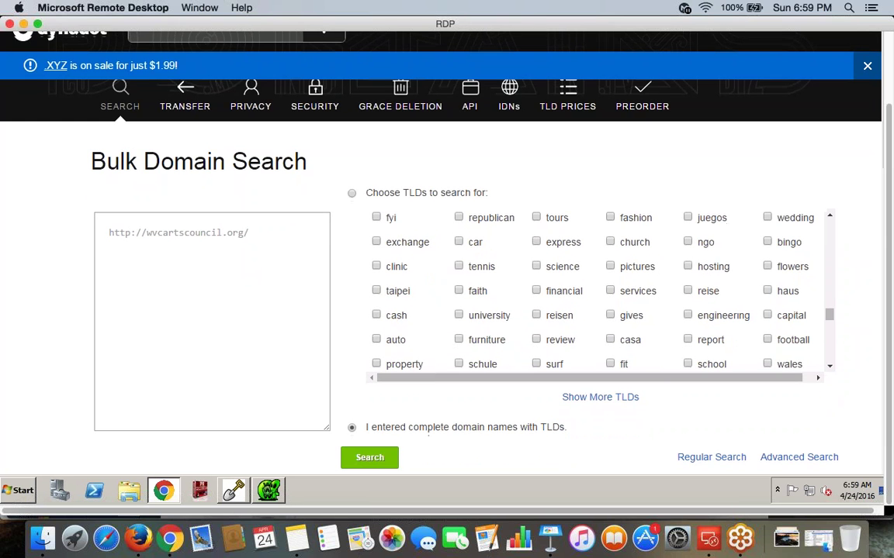
scroll(442, 263, "right", 1)
scroll(67, 376, "left", 1)
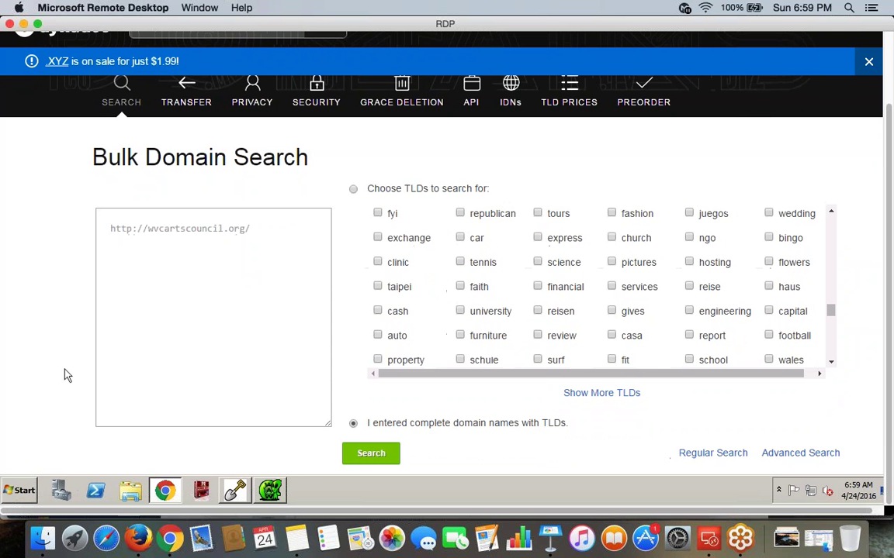
scroll(87, 371, "down", 1)
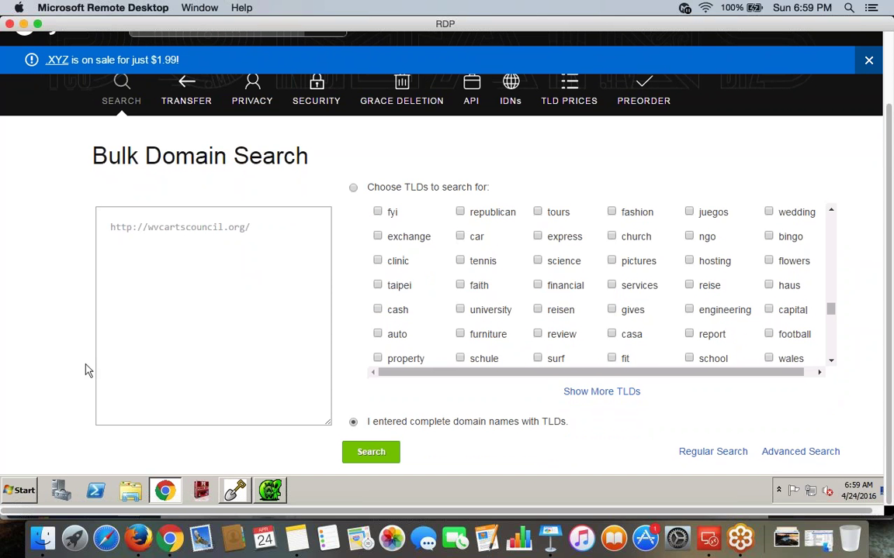
scroll(85, 371, "down", 1)
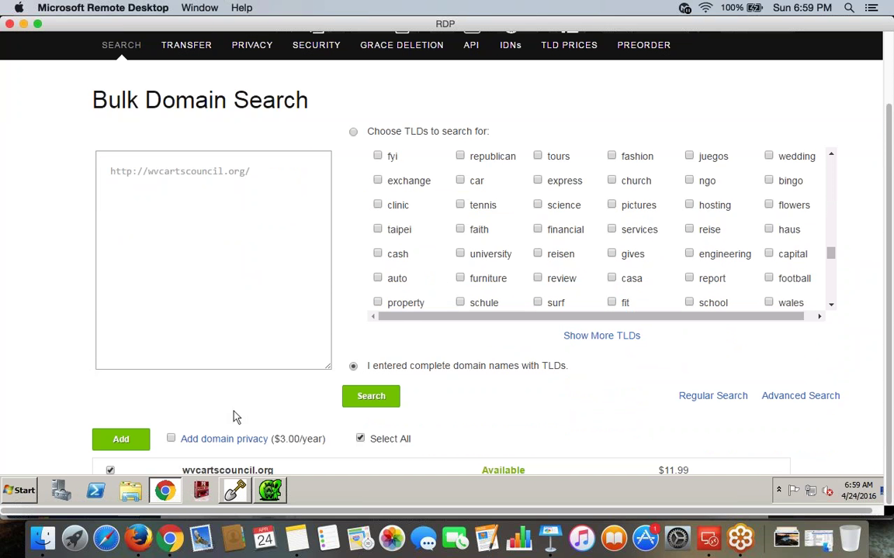
scroll(236, 417, "down", 2)
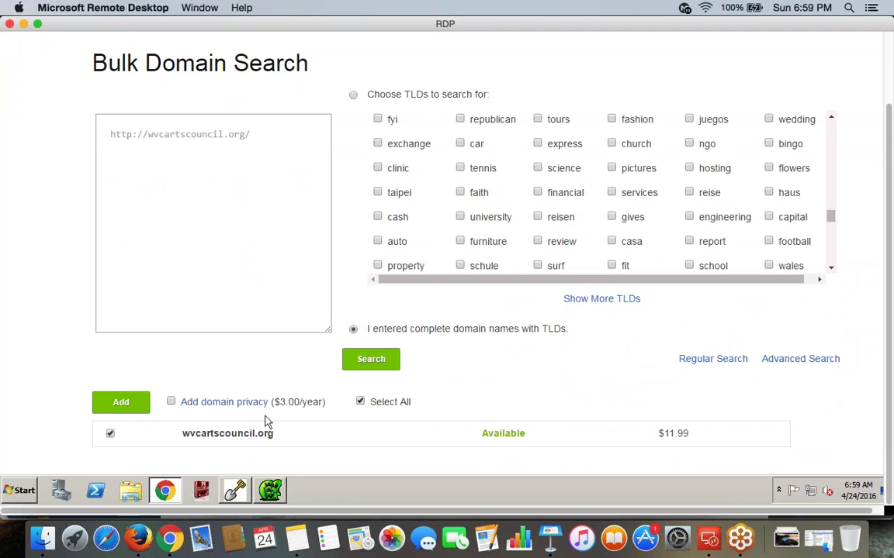
scroll(265, 421, "down", 1)
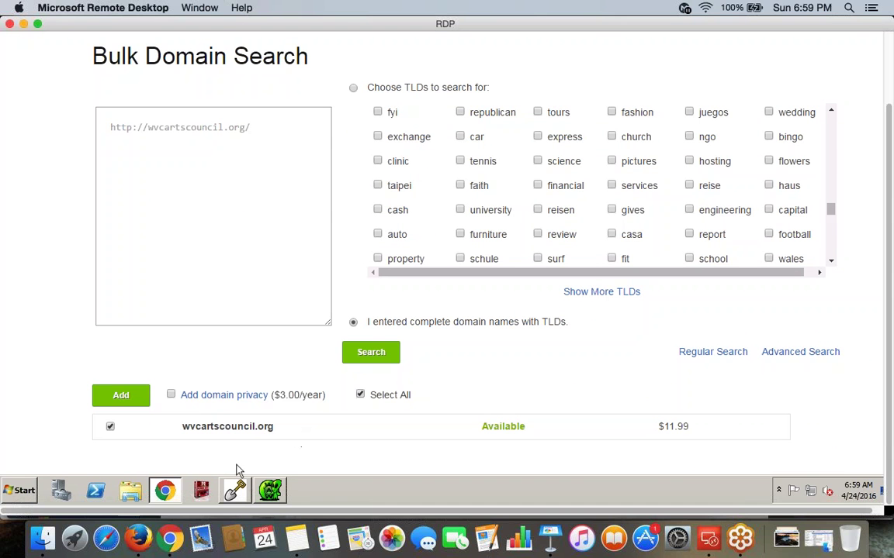
Switch to Majestic's Site Explorer in the Mac's Chrome and look up the root domain wvcartscouncil.org
left_click(139, 538)
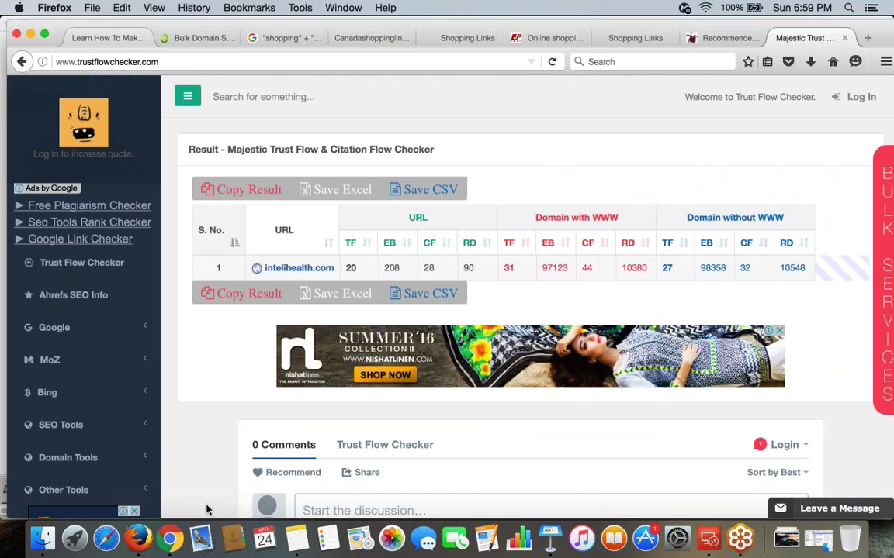
left_click(170, 539)
type("w")
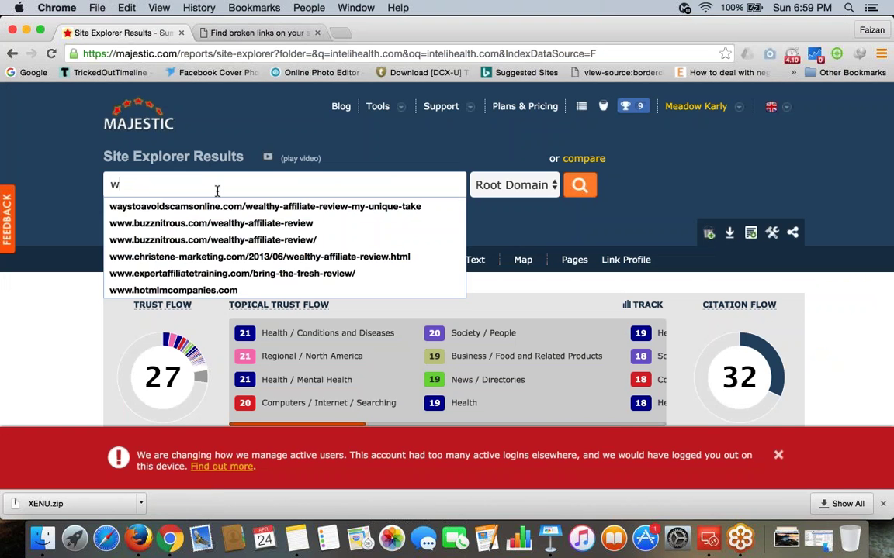
type("vcartsc")
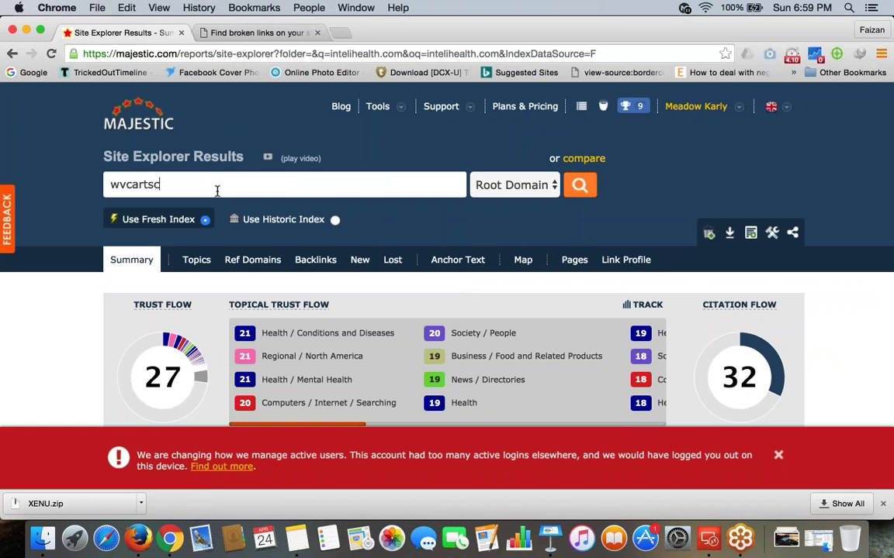
type("ouncil.org")
key("Return")
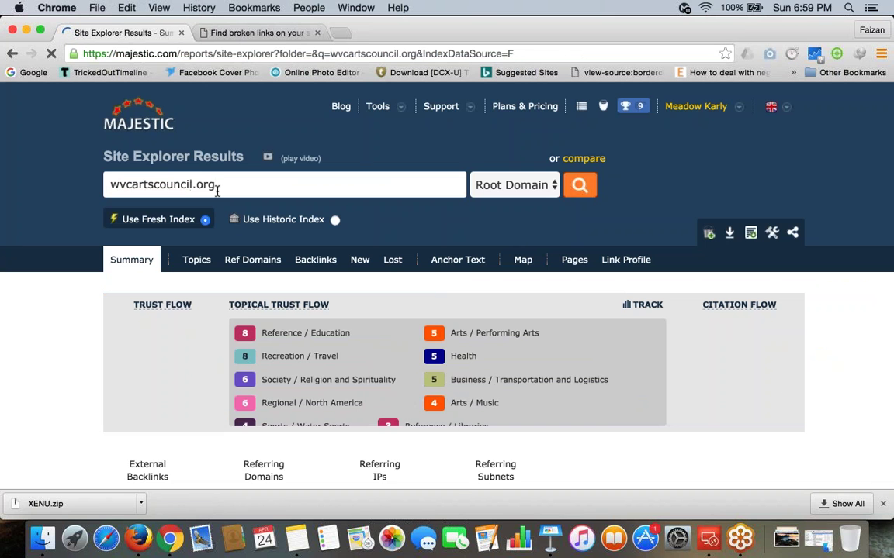
scroll(217, 190, "down", 1)
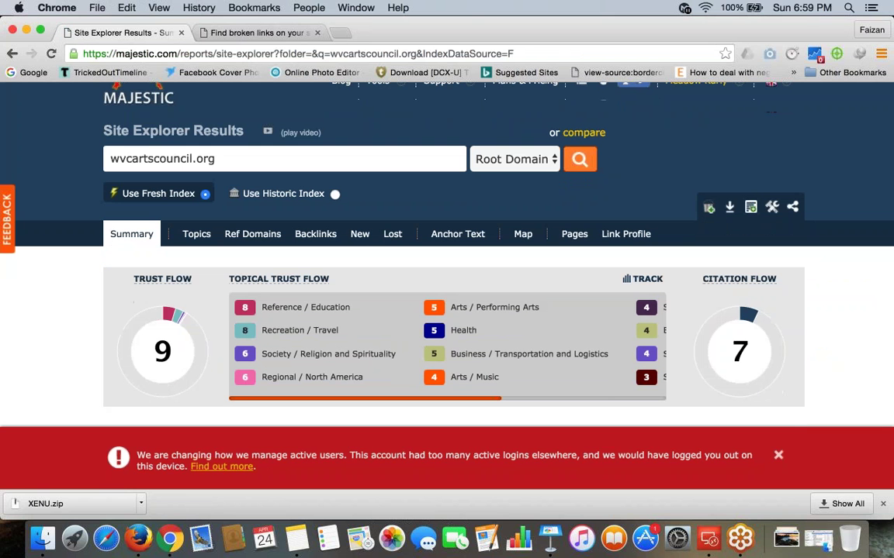
left_click(110, 159)
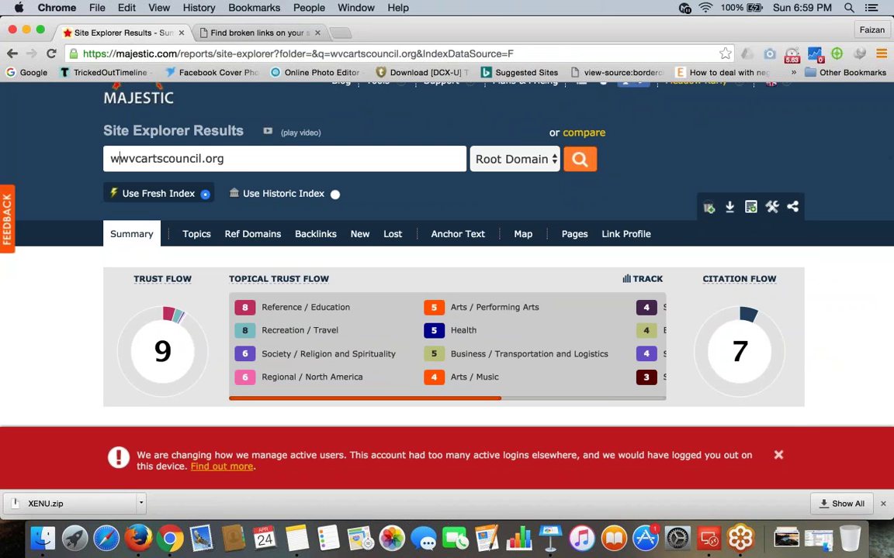
type("http://")
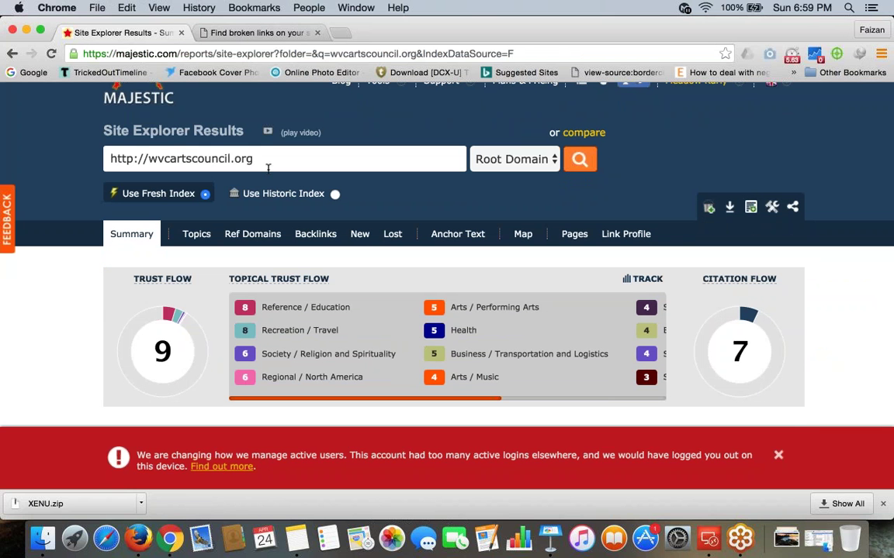
left_click(268, 168)
type("/")
key("Return")
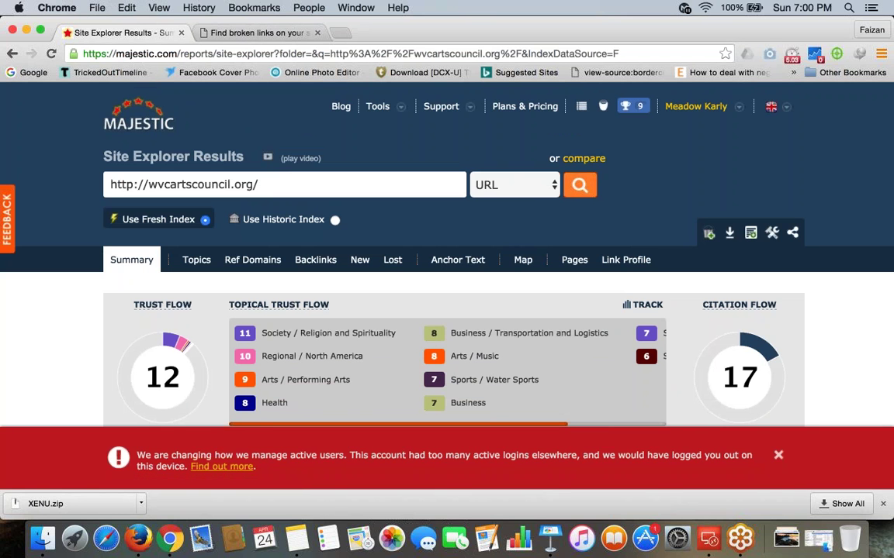
scroll(447, 256, "down", 10)
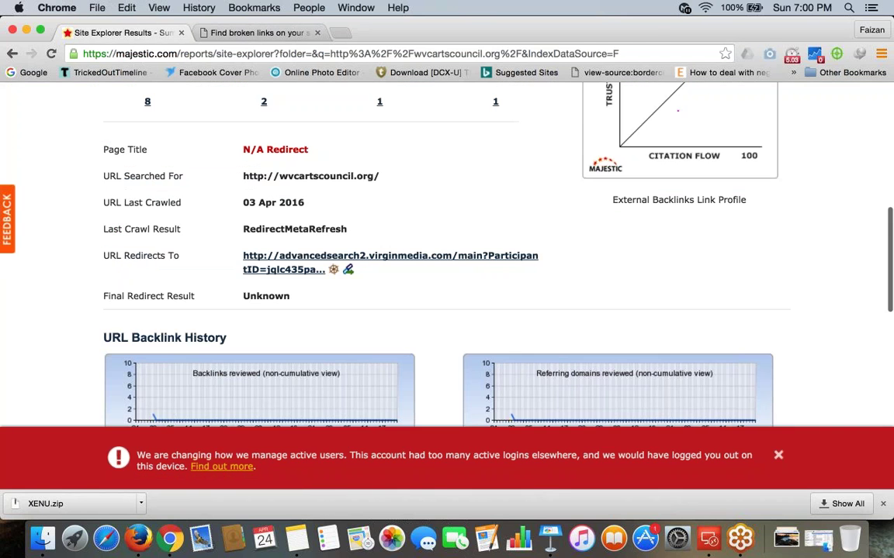
scroll(446, 256, "up", 10)
scroll(457, 230, "down", 1)
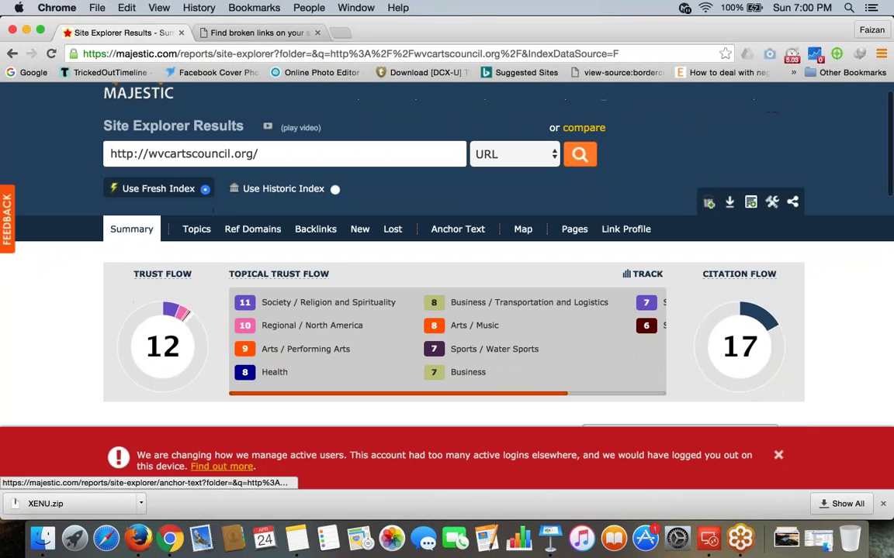
scroll(397, 268, "down", 5)
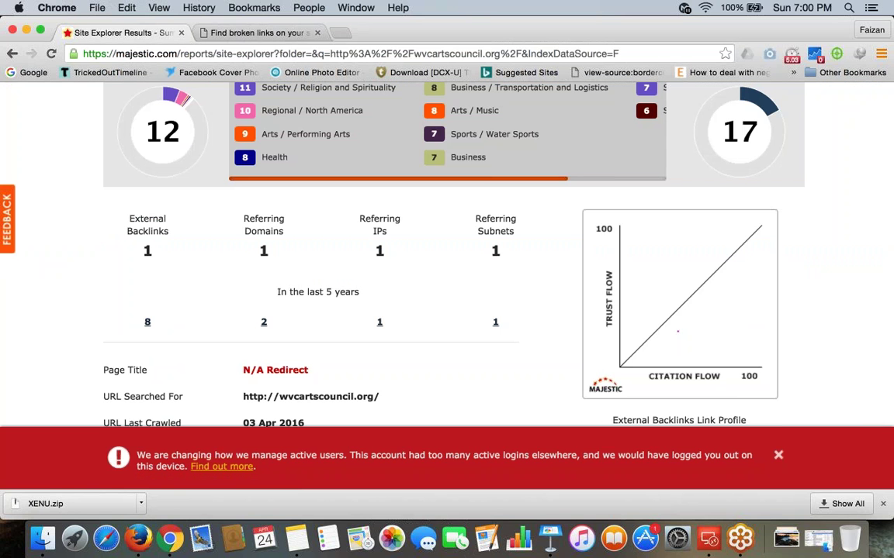
scroll(447, 264, "down", 7)
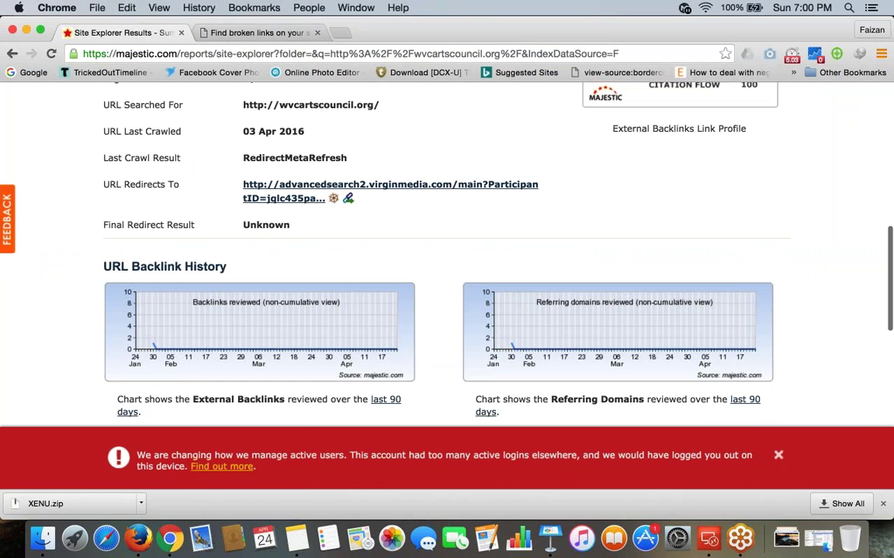
scroll(447, 233, "down", 1)
scroll(446, 256, "up", 10)
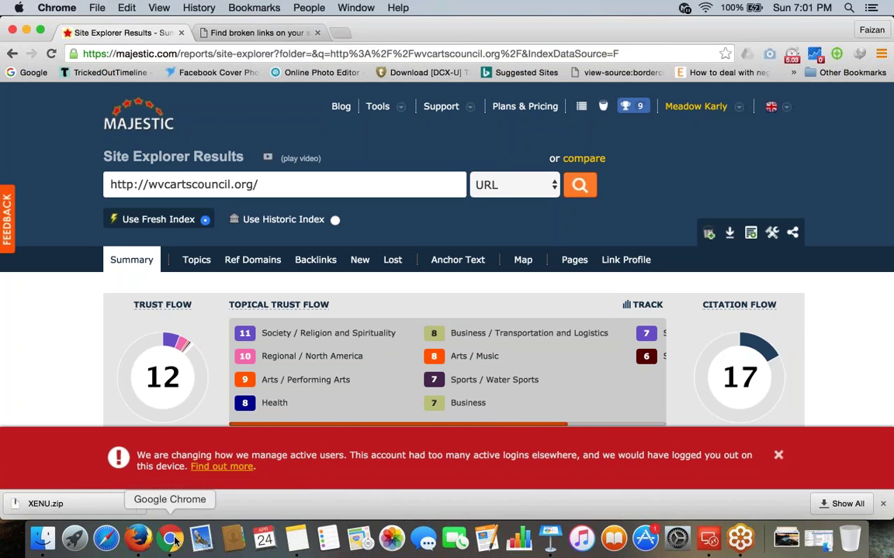
Switch to Firefox and search Google for "huffington post" in a new tab
left_click(138, 544)
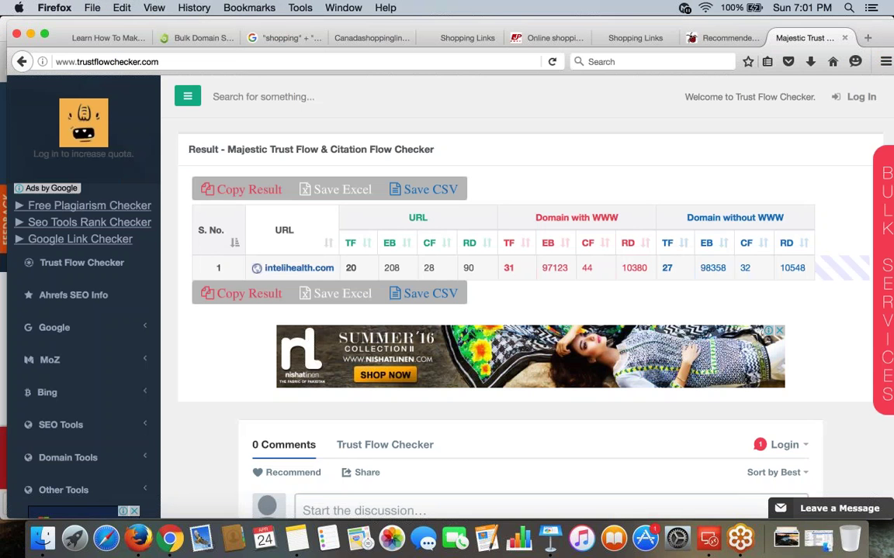
key("super+t")
type("hu")
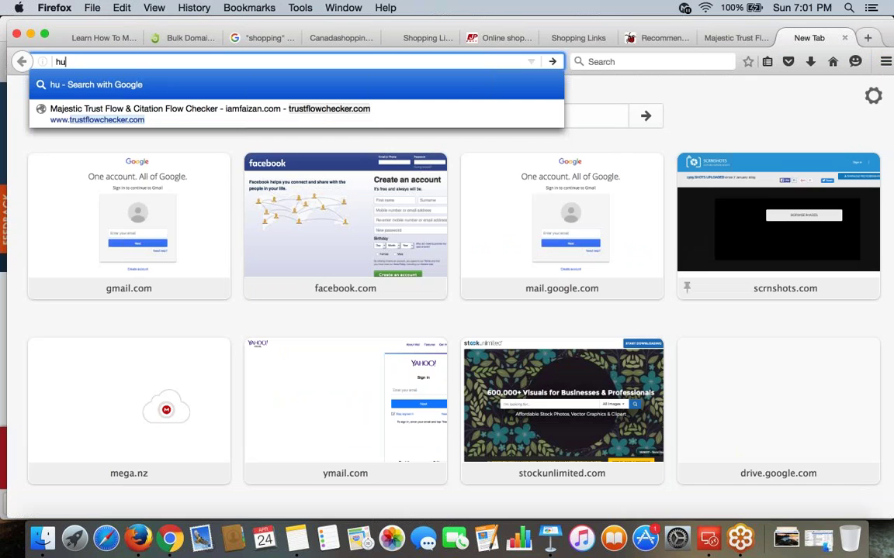
type("ffin")
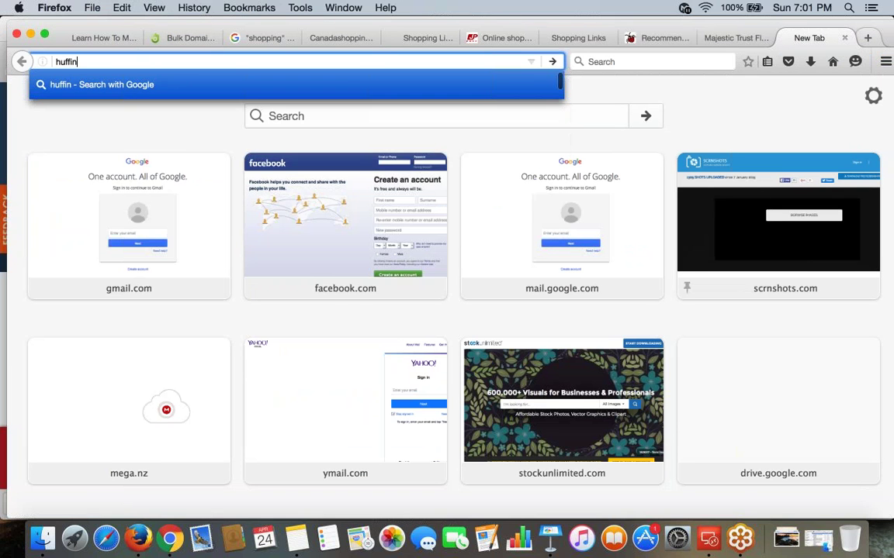
type("g")
key("BackSpace")
key("BackSpace")
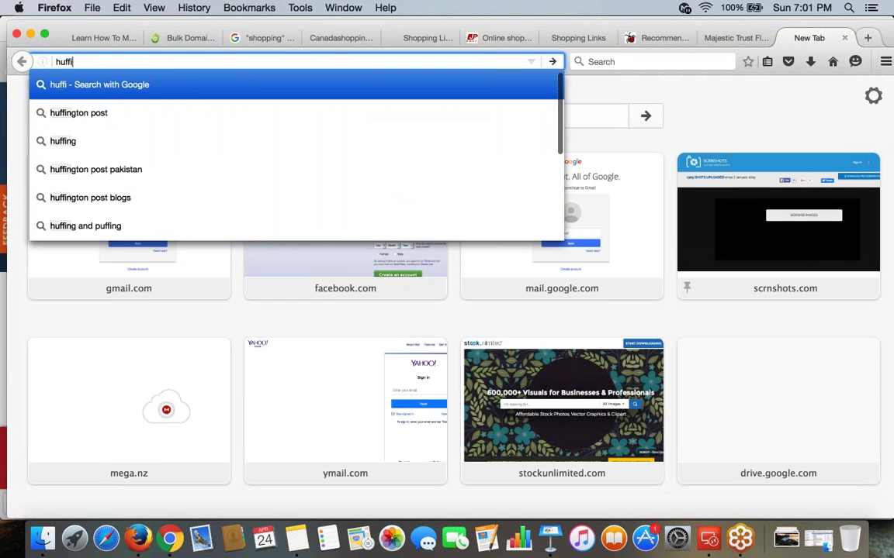
type("ngton")
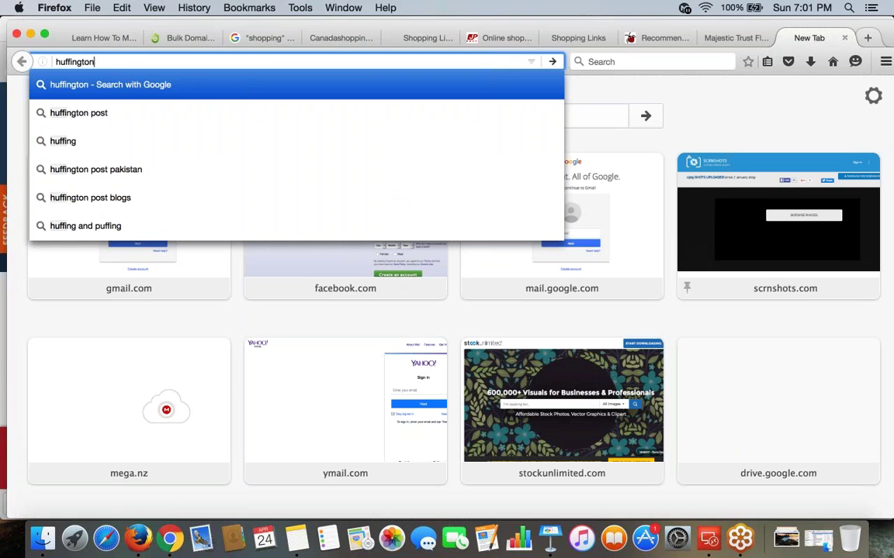
key("Down")
key("Return")
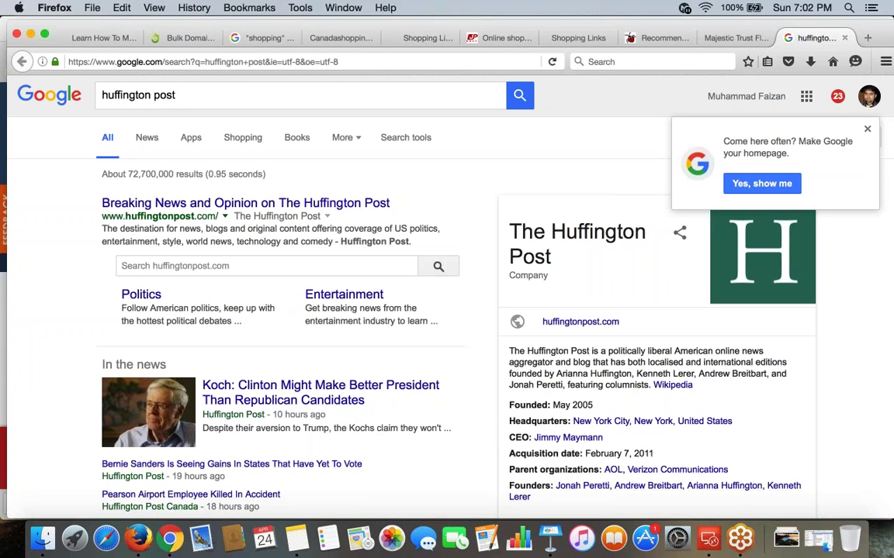
Open The Huffington Post website from the search results and copy its address
left_click_drag(125, 217, 217, 216)
left_click(233, 203)
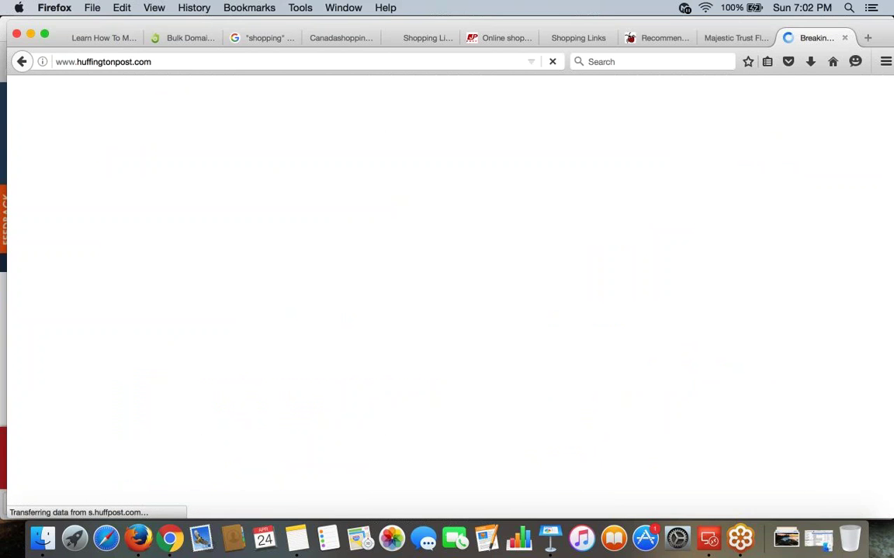
key("super+l")
key("super+c")
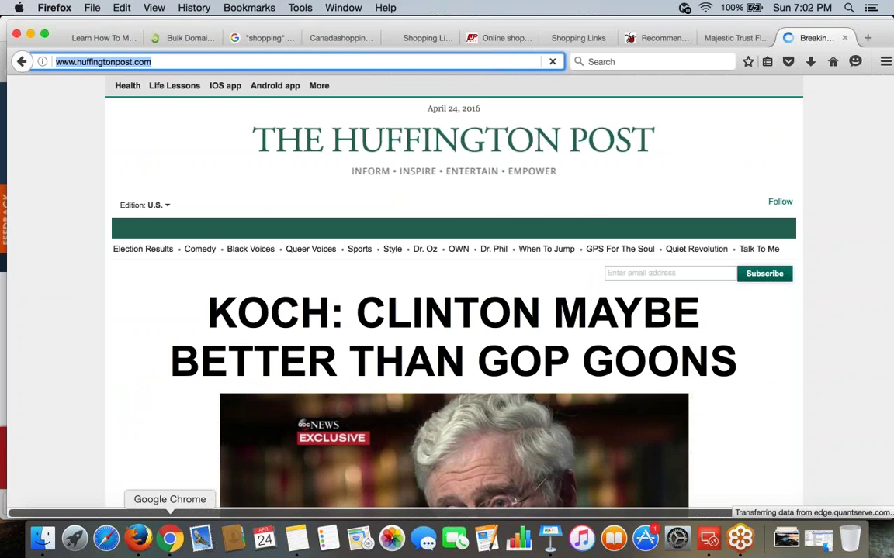
left_click(169, 538)
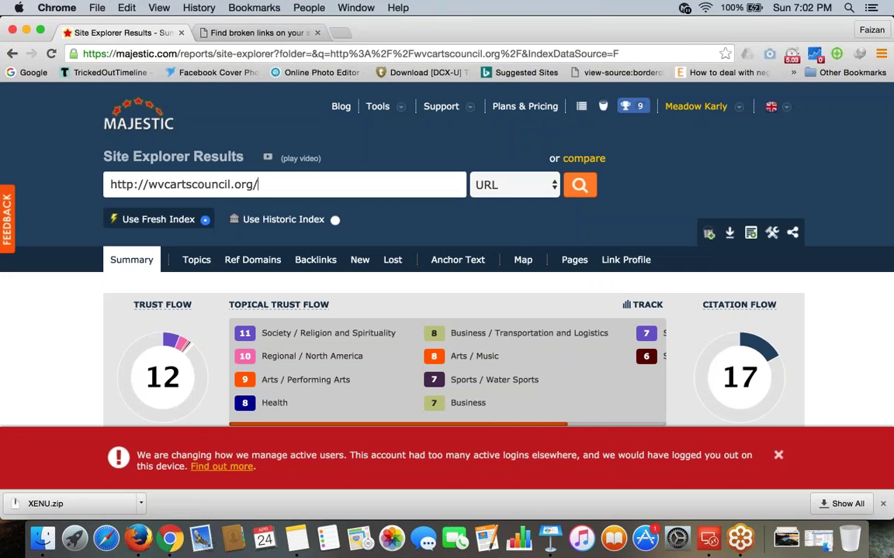
key("super+a")
key("super+v")
key("Return")
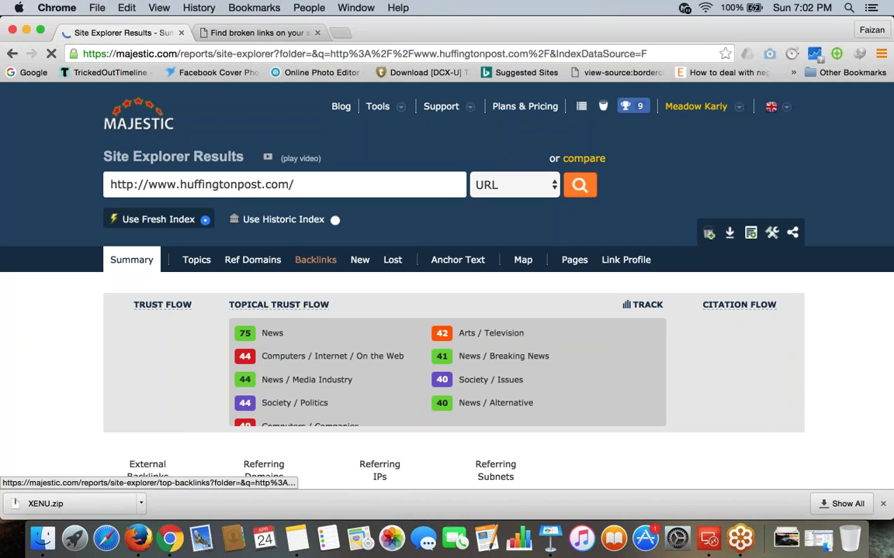
left_click(252, 260)
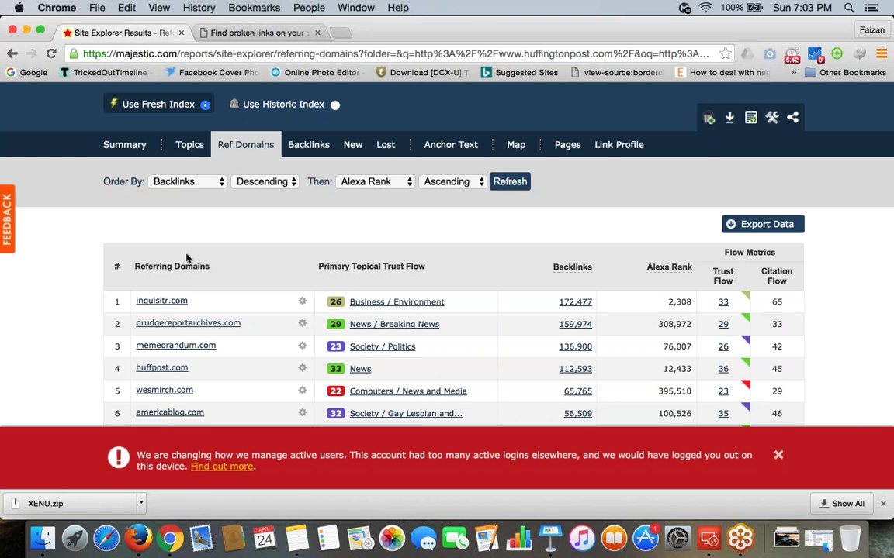
scroll(186, 258, "down", 3)
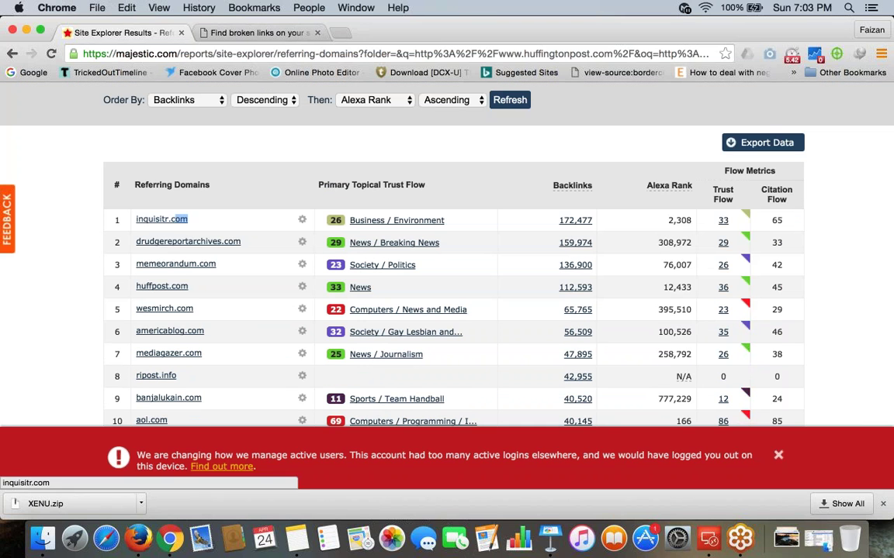
scroll(172, 220, "down", 20)
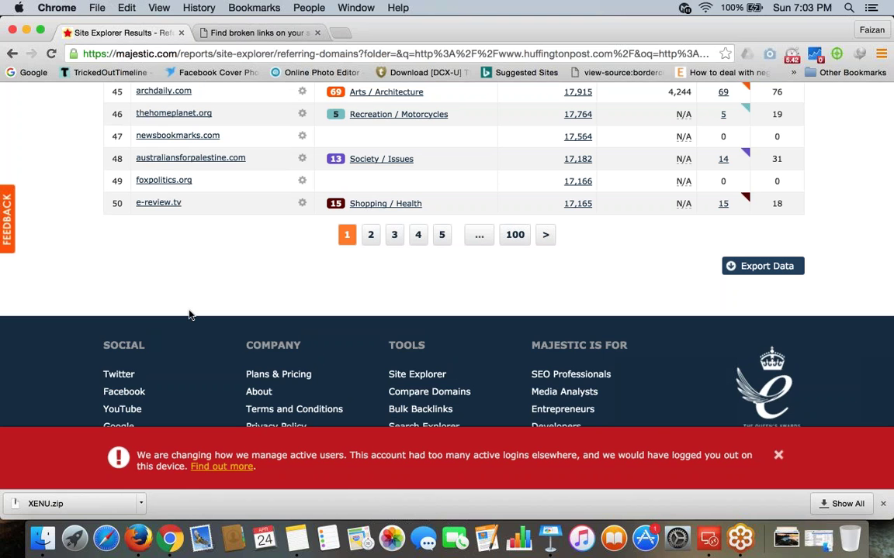
scroll(190, 315, "up", 10)
scroll(182, 205, "up", 5)
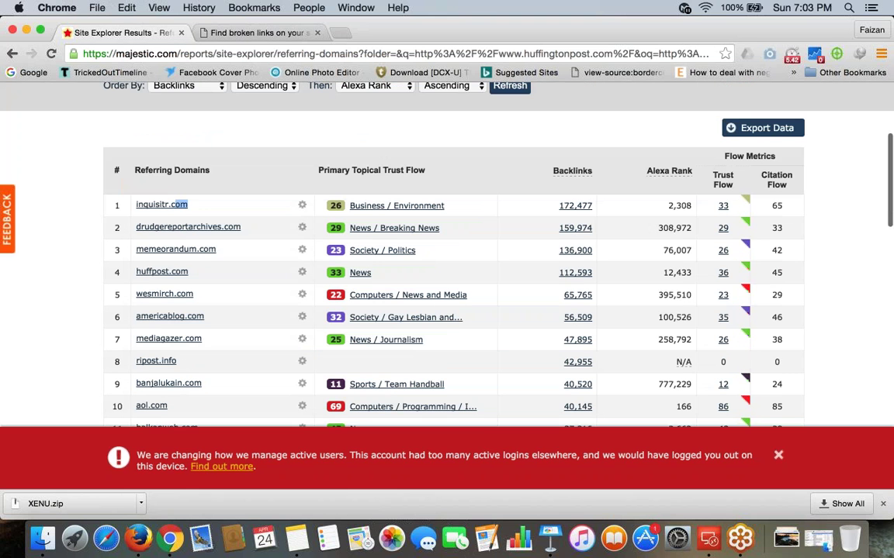
scroll(182, 204, "up", 2)
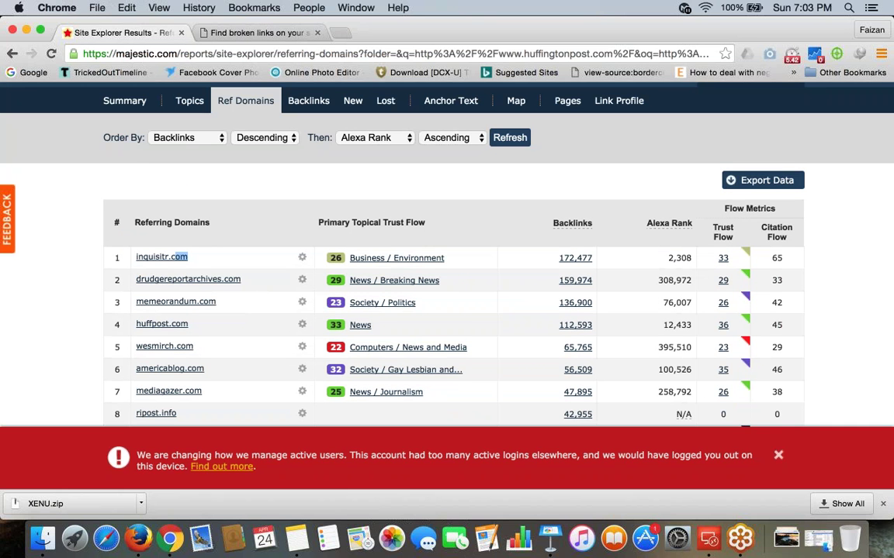
scroll(160, 281, "down", 4)
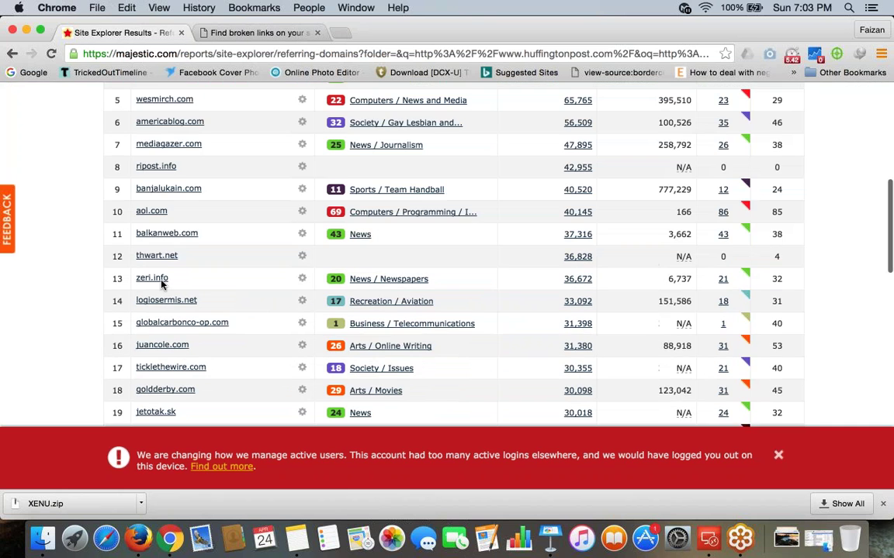
scroll(161, 285, "down", 10)
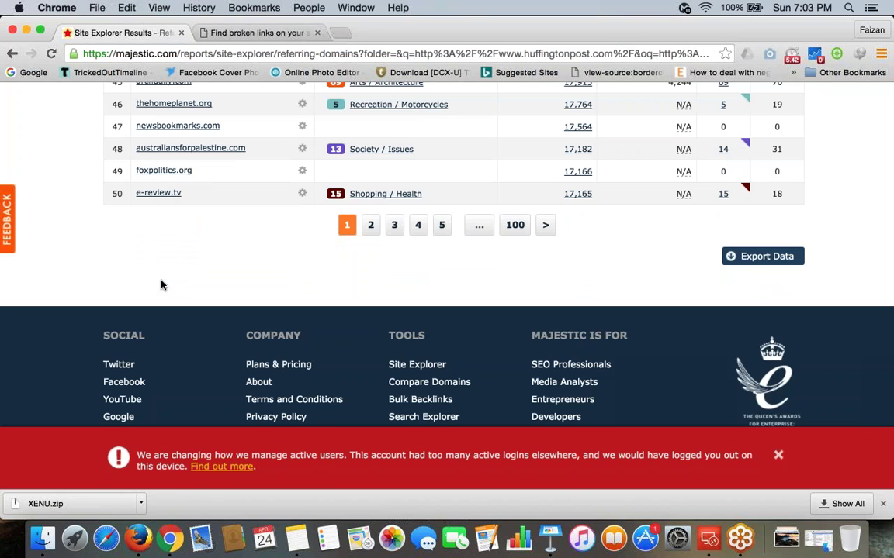
scroll(162, 285, "up", 15)
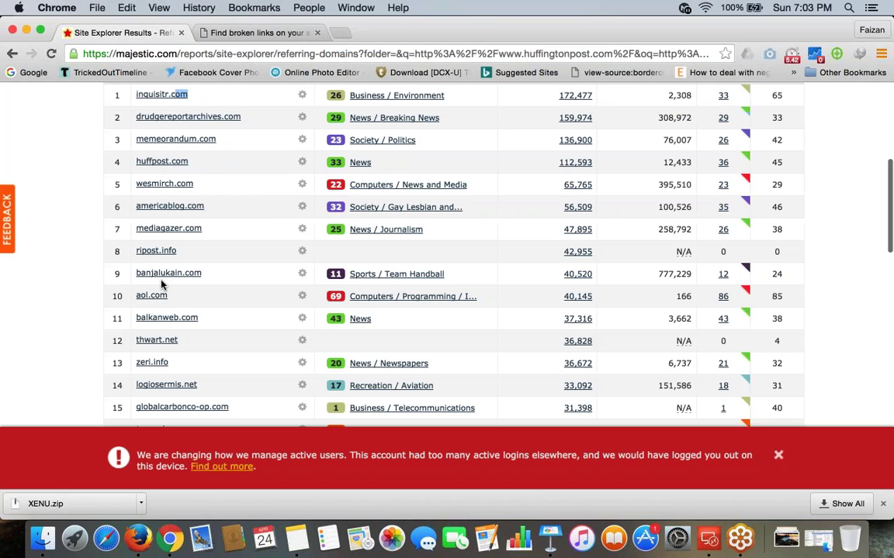
scroll(161, 284, "up", 5)
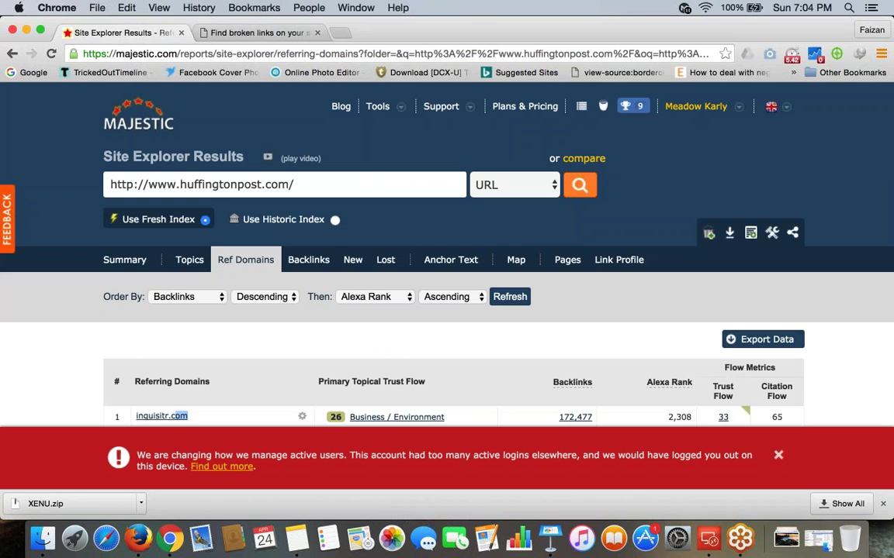
Open the dmoz.org directory in a new browser tab
left_click(340, 35)
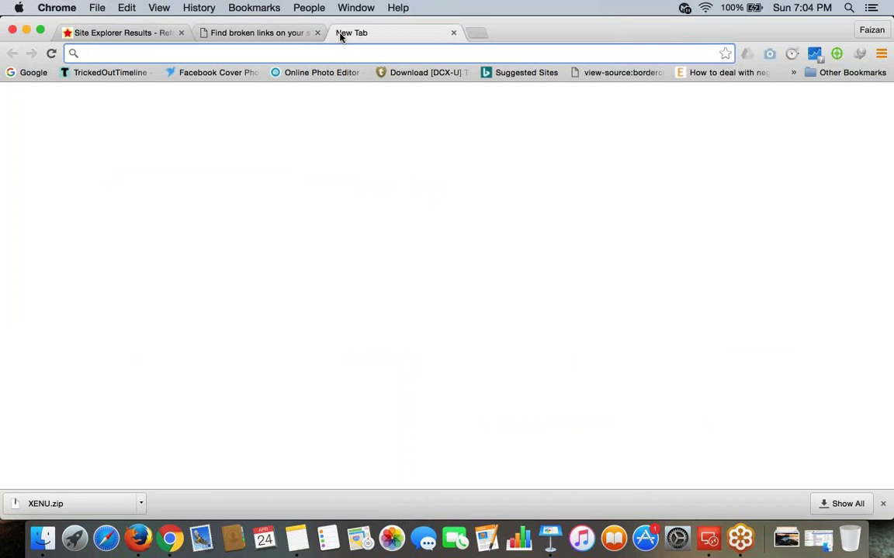
type("dmz")
key("BackSpace")
type("oz.org")
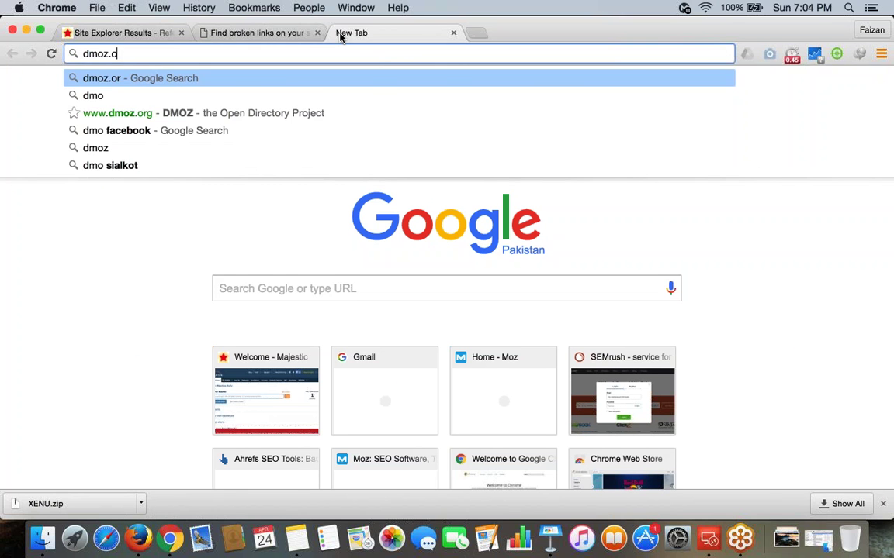
key("Return")
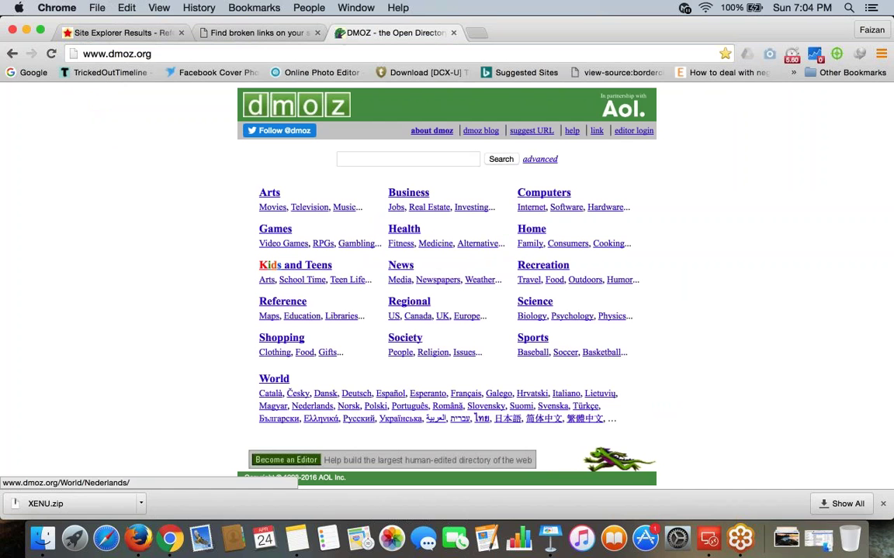
Open DMOZ's News category, browse its site listings and select the page address
left_click(400, 266)
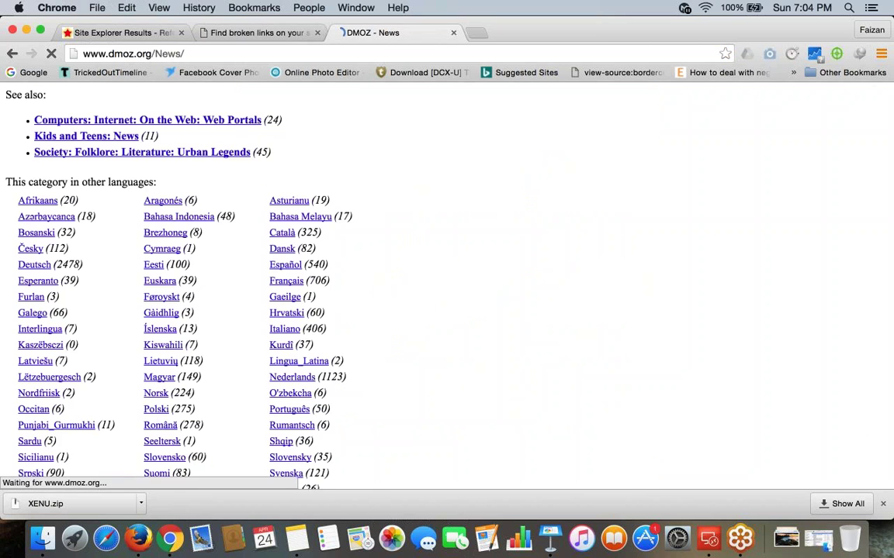
scroll(447, 287, "down", 10)
left_click(133, 54)
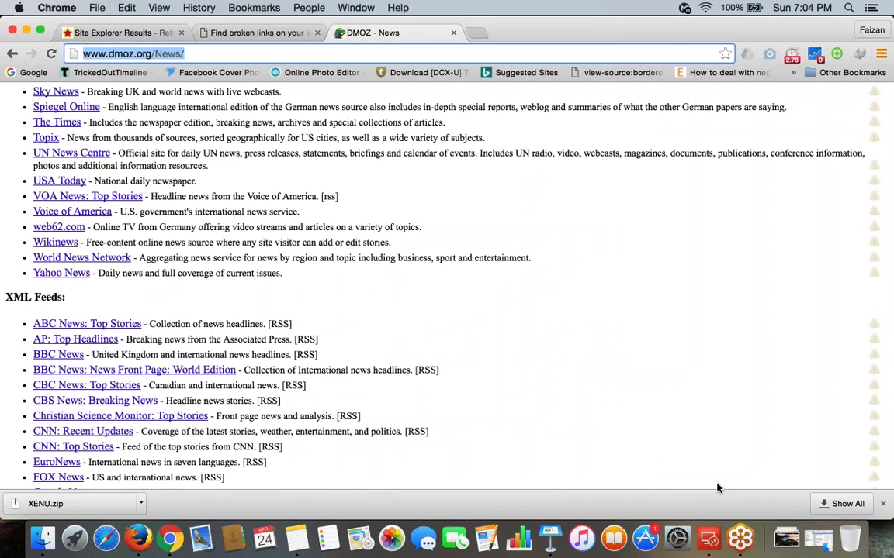
Switch to the Remote Desktop session and load dmoz.org/news in place of the "arts" + "links" search results
key("super+Tab")
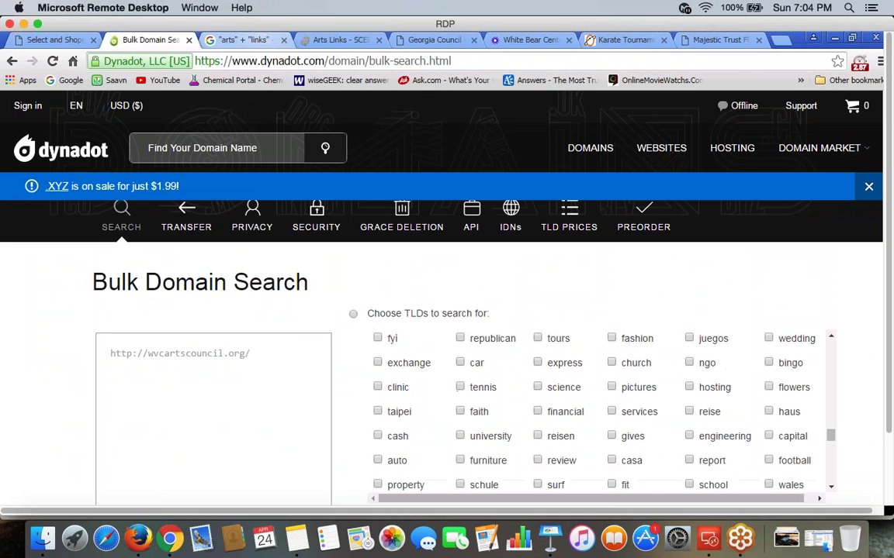
key("ctrl+Tab")
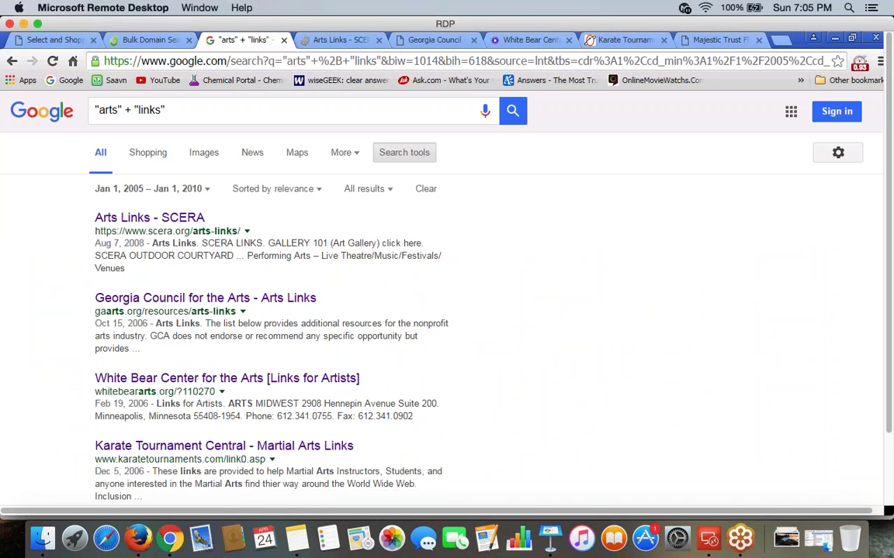
key("ctrl+l")
type("d")
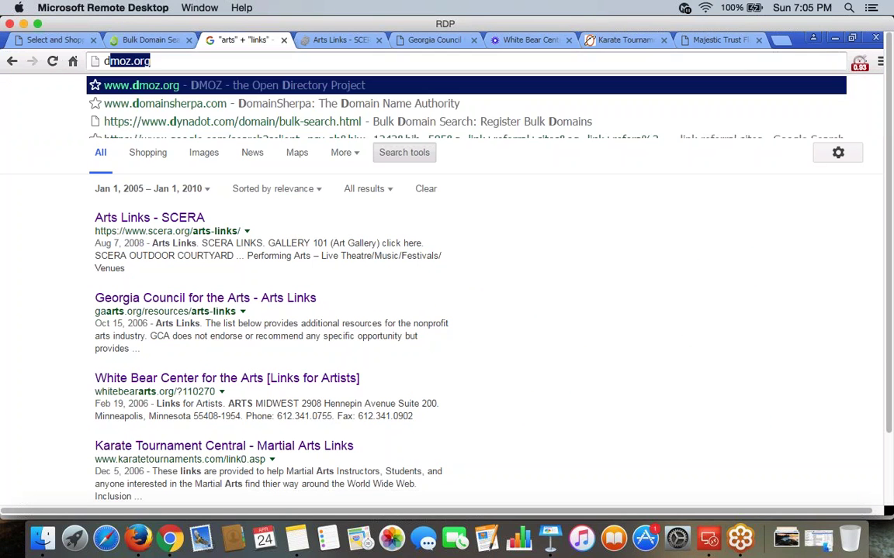
type("moz.org/")
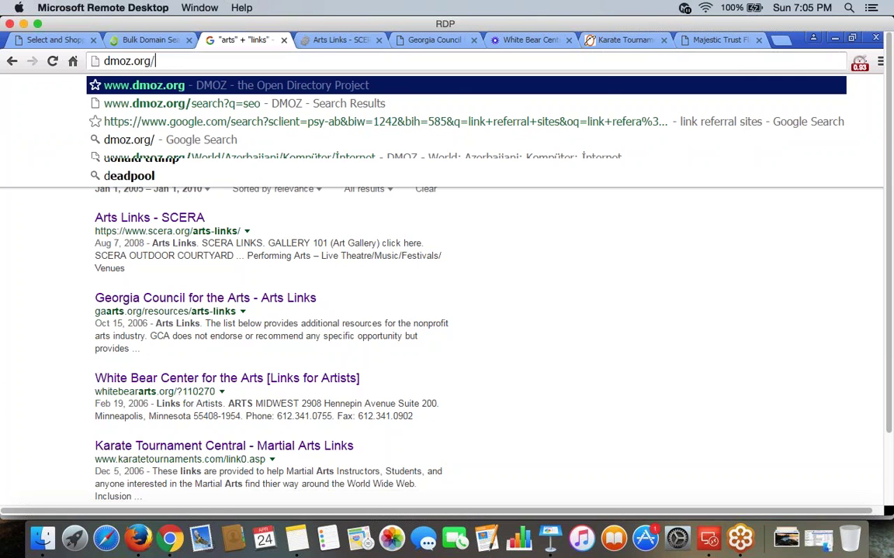
type("news")
key("Return")
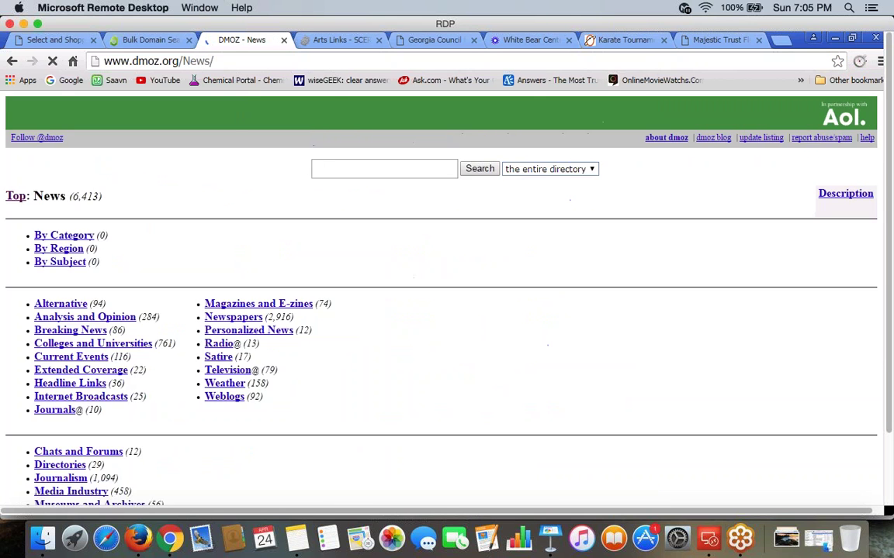
Copy the DMOZ News page address and run a Xenu link check on it with external links included
left_click(158, 60)
key("ctrl+c")
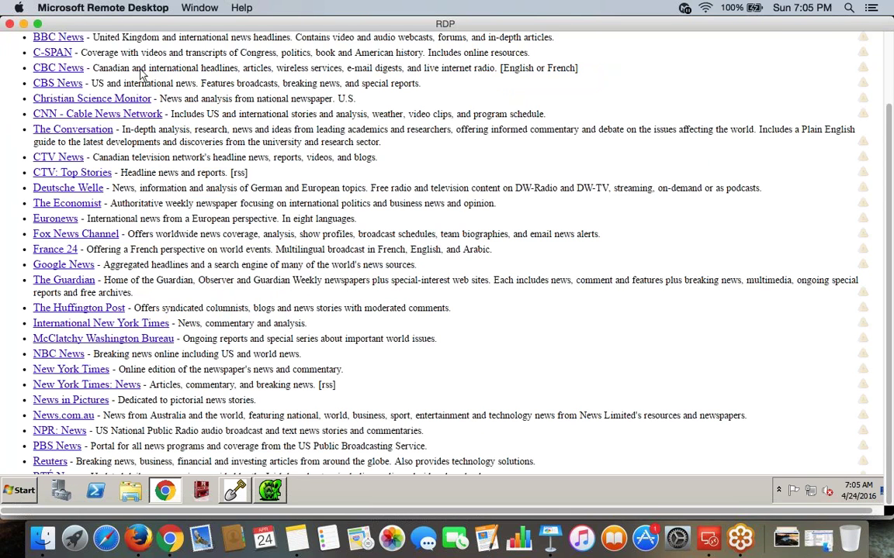
key("alt+Tab")
left_click(83, 34)
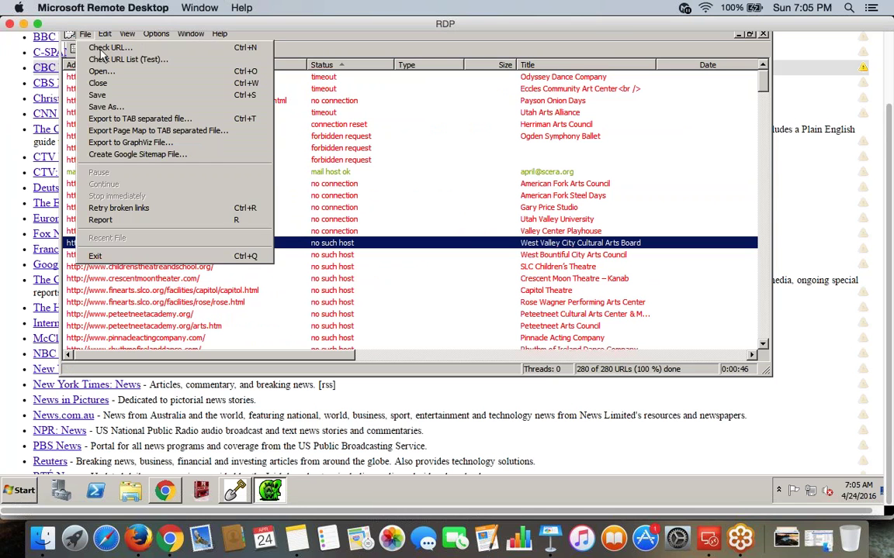
left_click(110, 47)
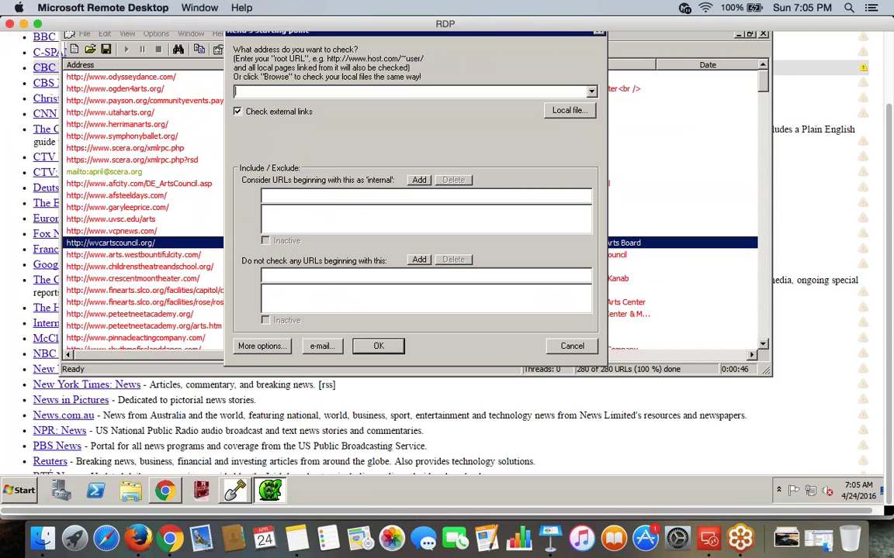
key("ctrl+v")
left_click(379, 346)
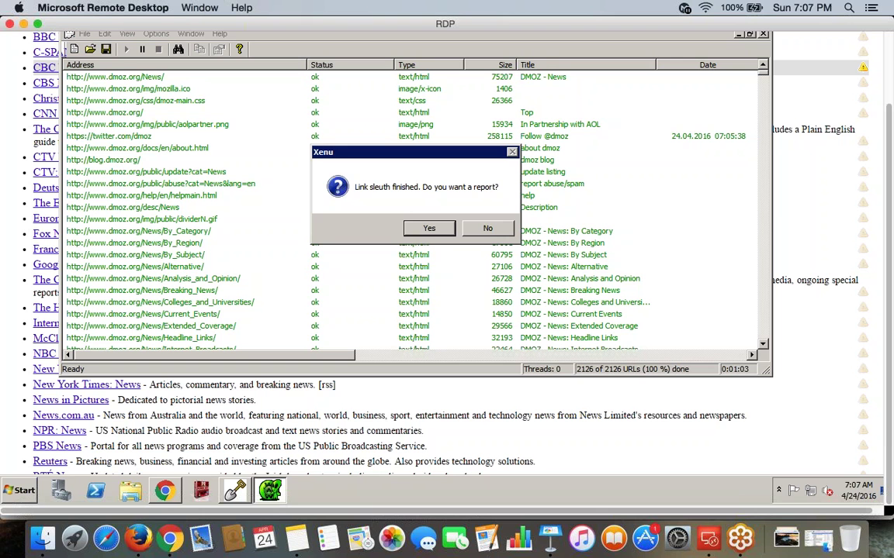
Decline the Xenu report and sort the checked links by status in ascending order
left_click(486, 230)
scroll(483, 236, "up", 3)
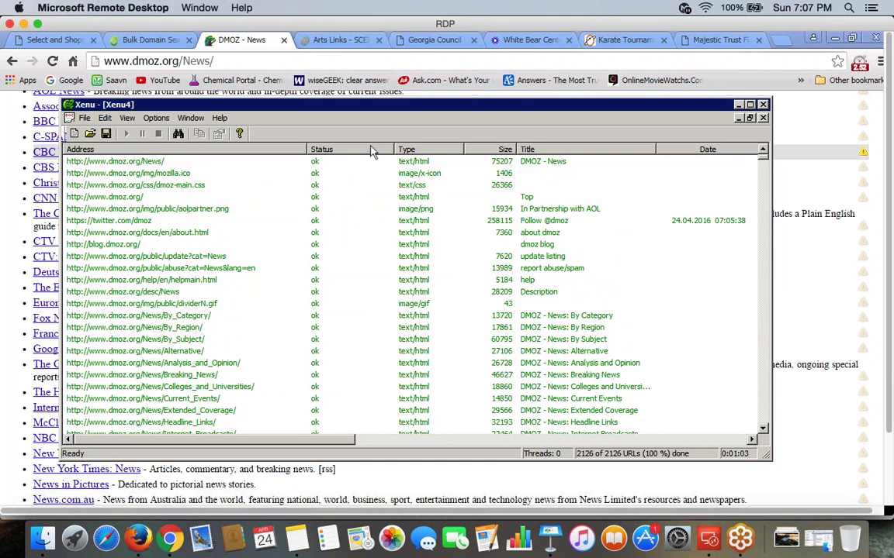
left_click(341, 151)
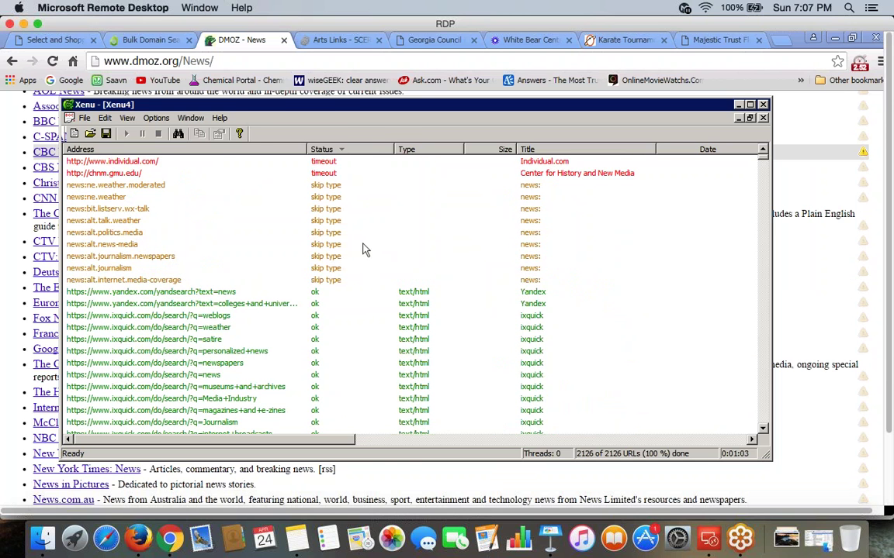
scroll(365, 249, "down", 3)
scroll(314, 124, "down", 1)
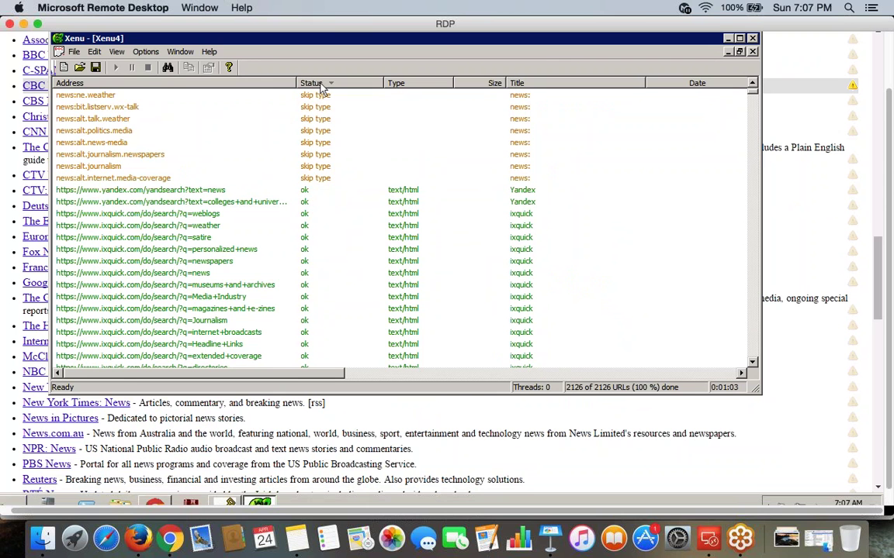
left_click(320, 84)
Examine the status-sorted Xenu results for the DMOZ News page, from the failed requests through the redirected links to the working ones
scroll(353, 288, "down", 1)
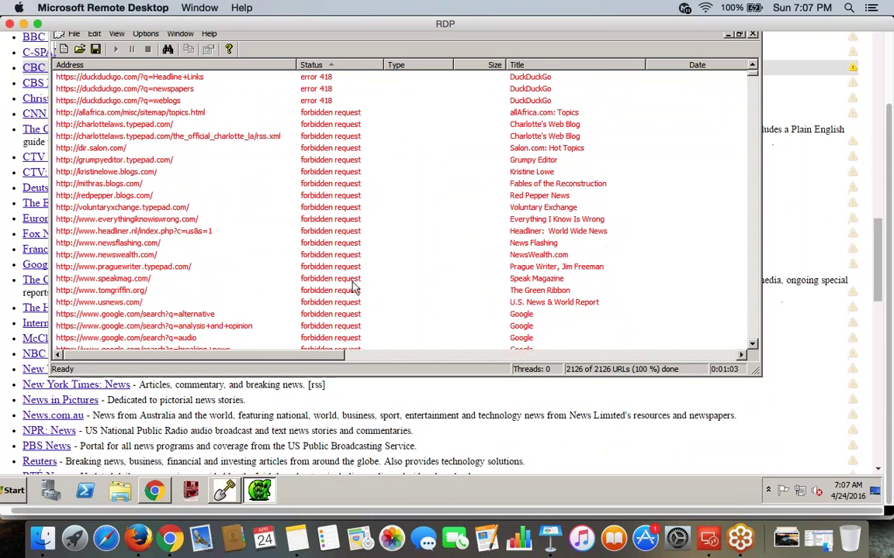
scroll(388, 284, "down", 4)
scroll(388, 286, "down", 3)
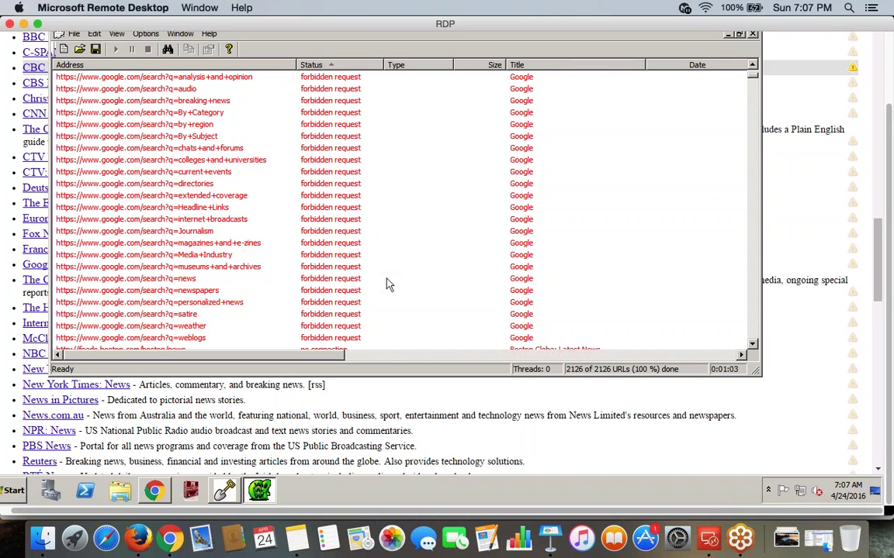
scroll(388, 285, "down", 8)
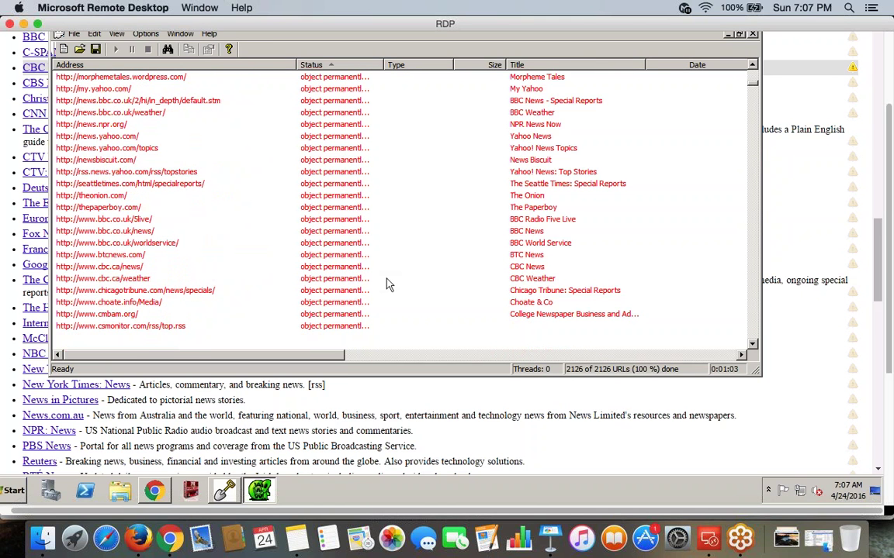
scroll(388, 285, "down", 8)
scroll(389, 286, "down", 8)
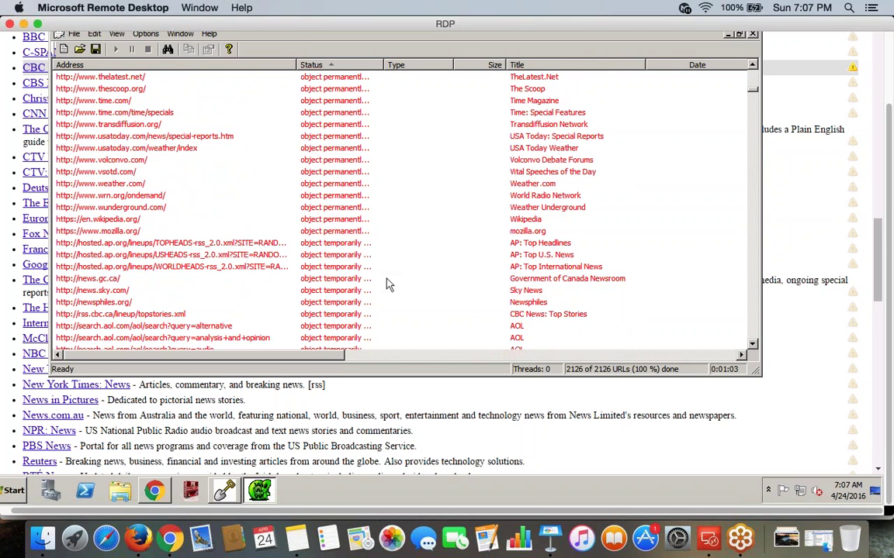
scroll(389, 286, "down", 8)
scroll(389, 286, "down", 8)
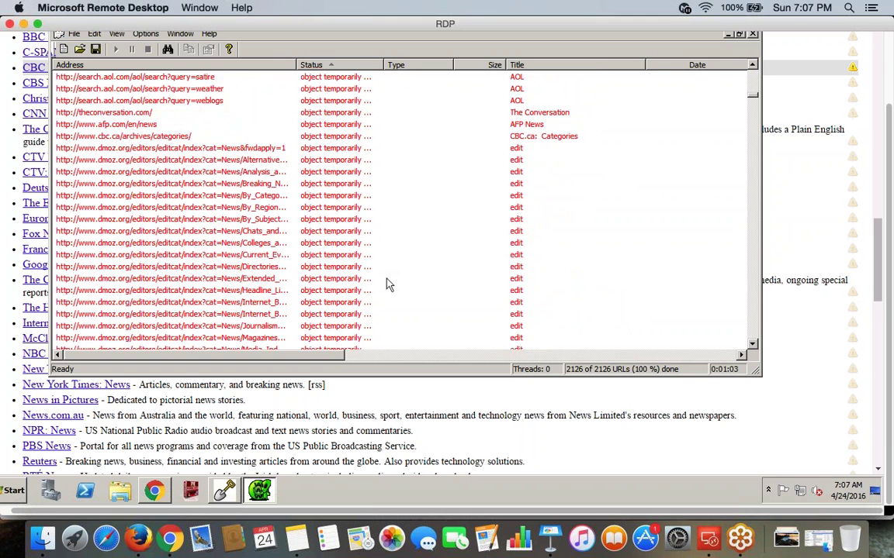
scroll(389, 286, "down", 5)
scroll(388, 285, "down", 7)
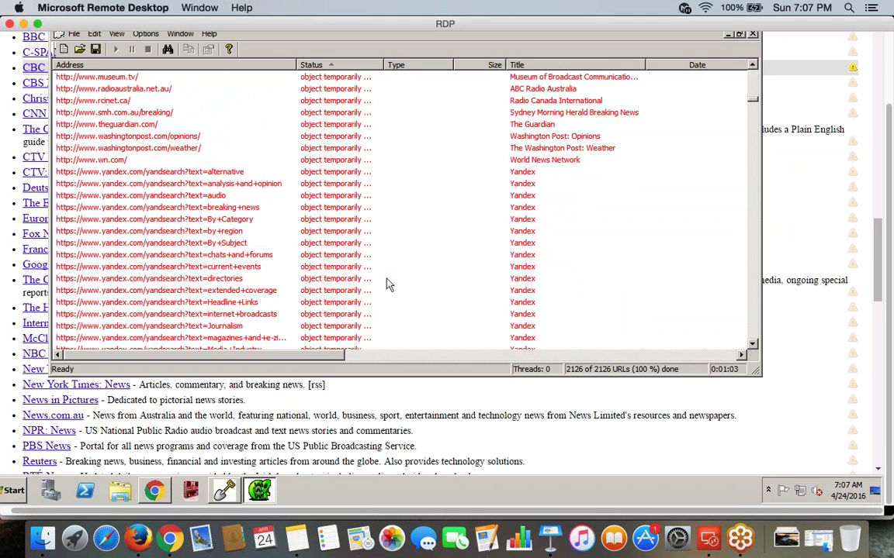
scroll(388, 285, "down", 7)
scroll(388, 283, "down", 7)
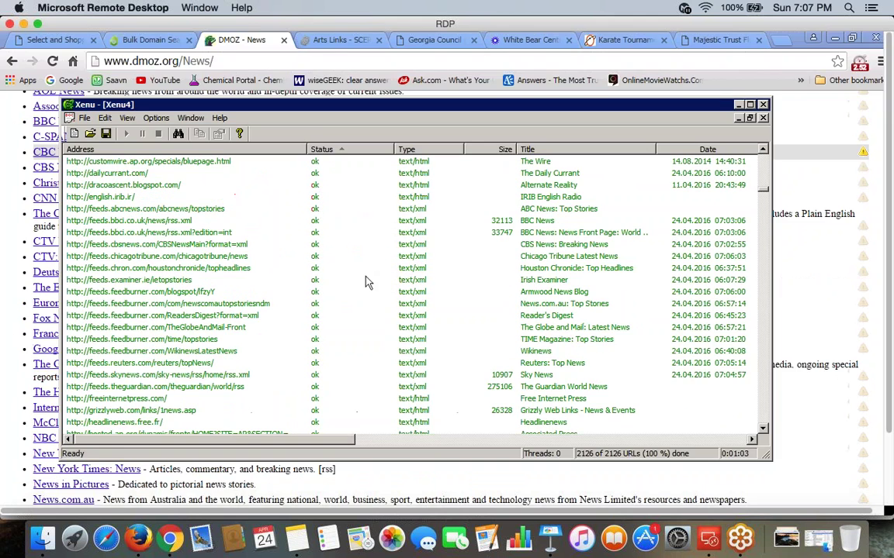
scroll(367, 282, "up", 7)
scroll(368, 284, "up", 7)
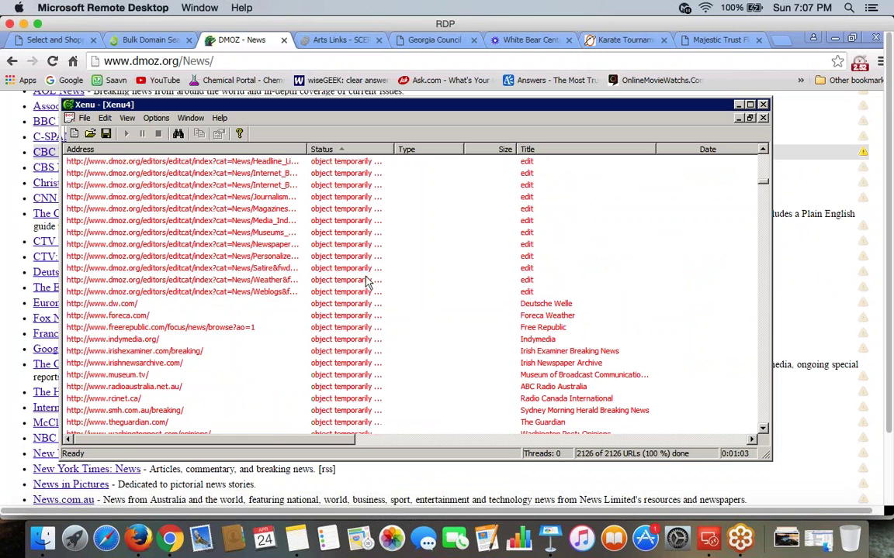
scroll(367, 283, "up", 7)
scroll(367, 282, "up", 7)
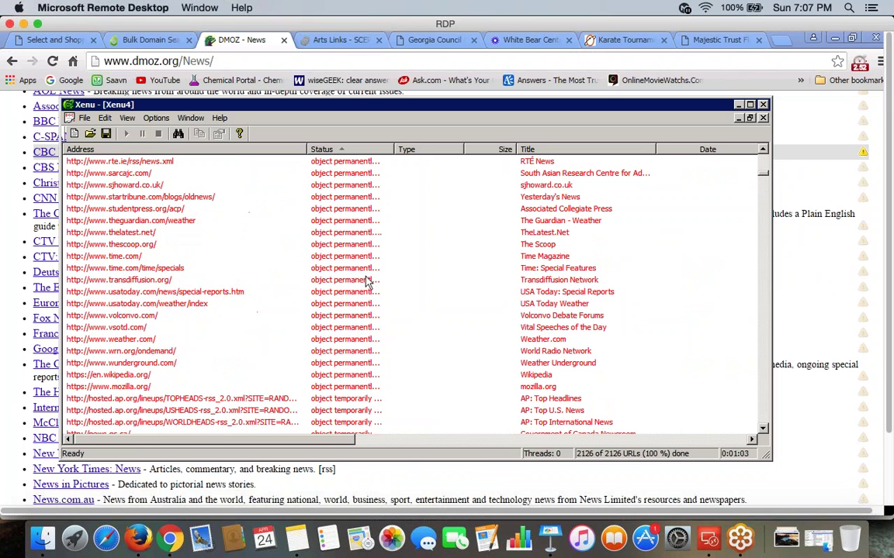
scroll(368, 282, "up", 7)
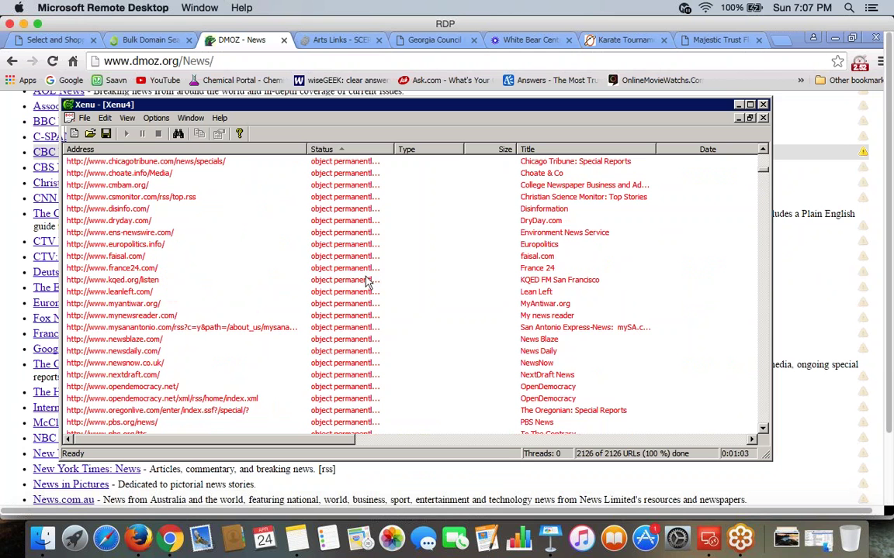
scroll(367, 283, "up", 7)
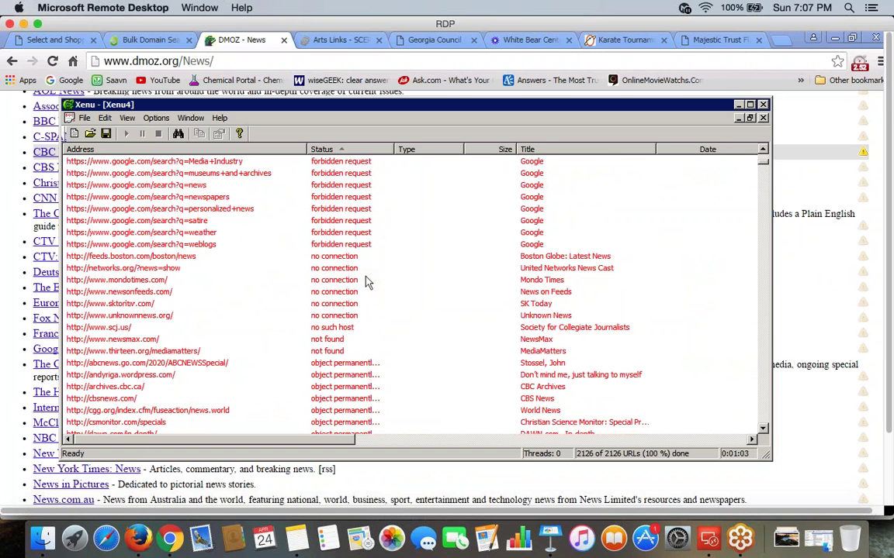
scroll(368, 282, "up", 1)
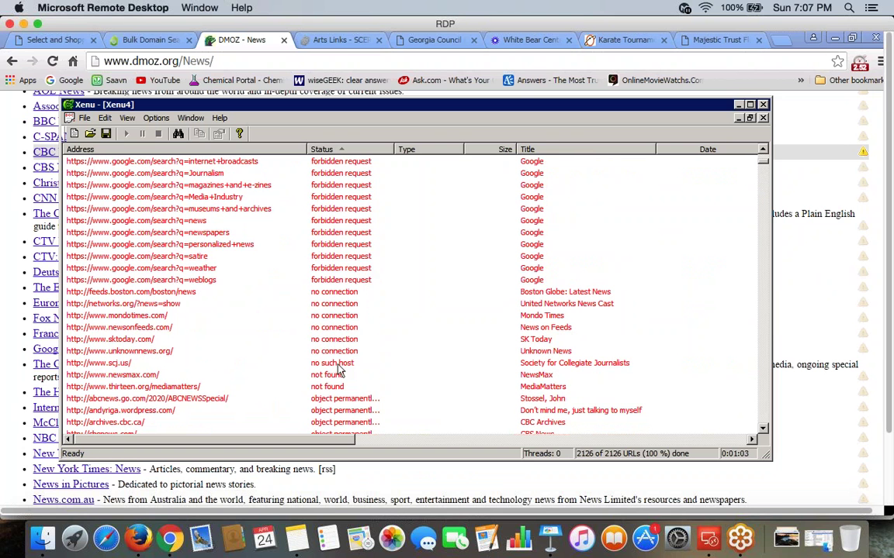
left_click(116, 364)
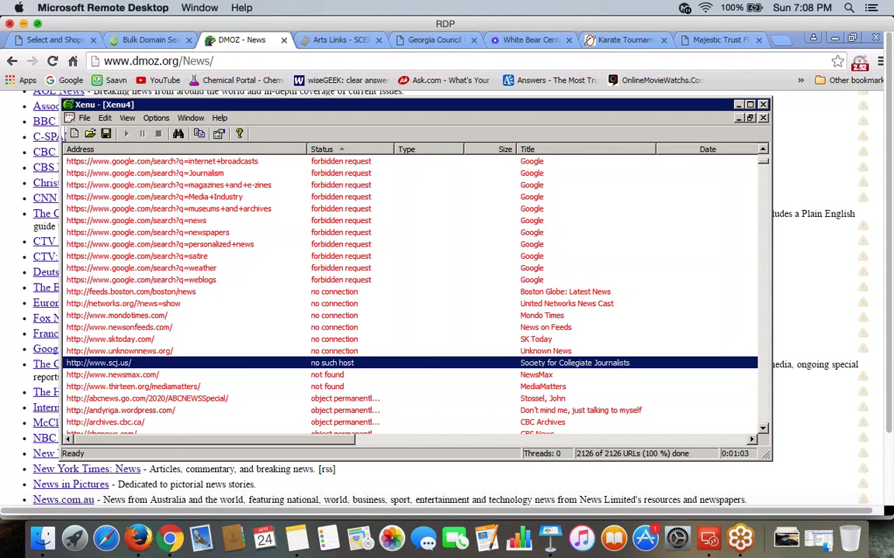
Leave the Remote Desktop session for the local Chrome and close the DMOZ News and broken-links pages
key("super+Tab")
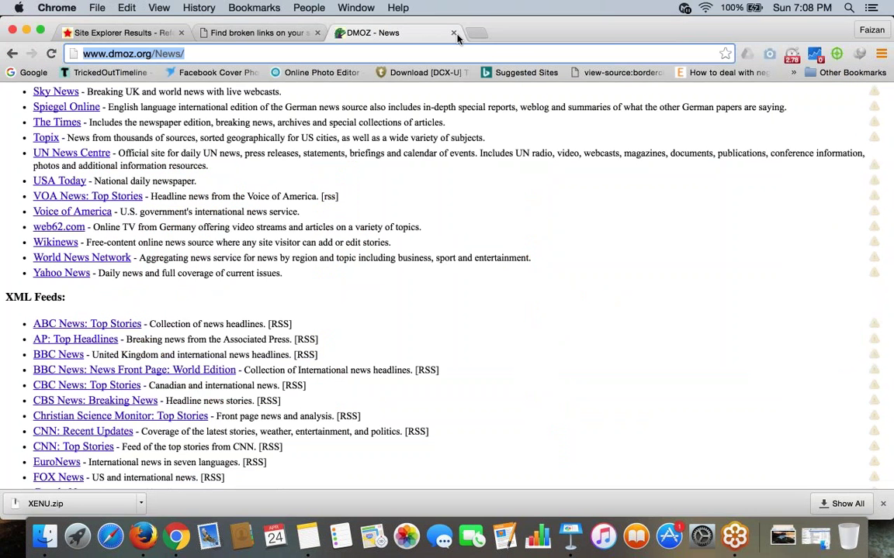
key("super+w")
left_click(316, 33)
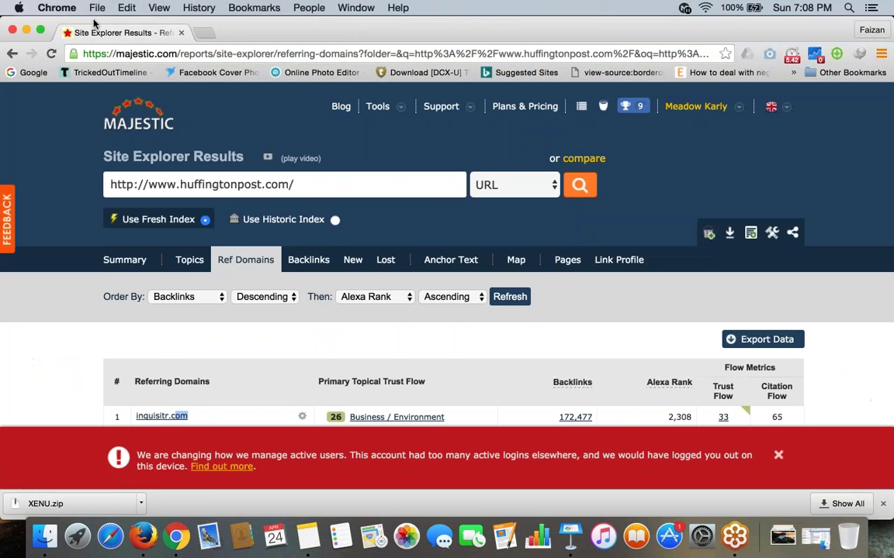
Minimize the Chrome window showing Majestic and switch to the Keynote presentation on finding authority PBN domains
left_click(26, 30)
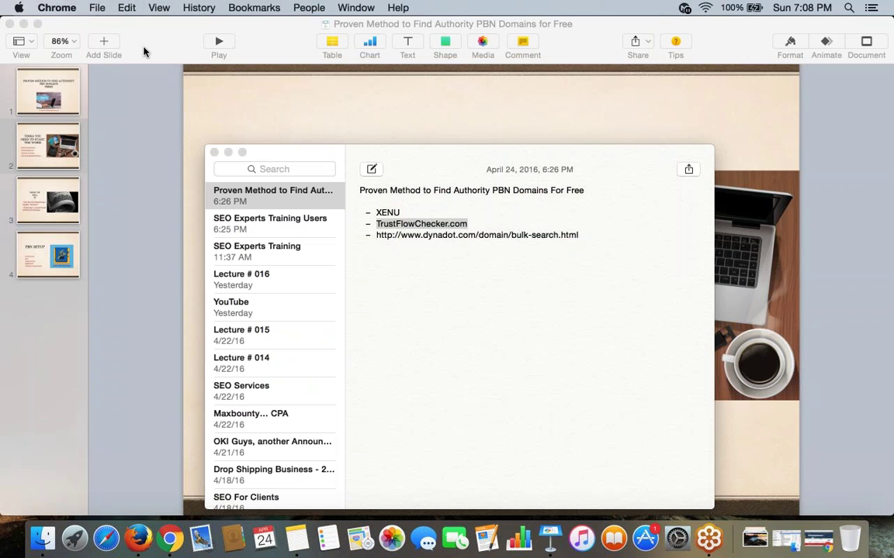
key("super+Tab")
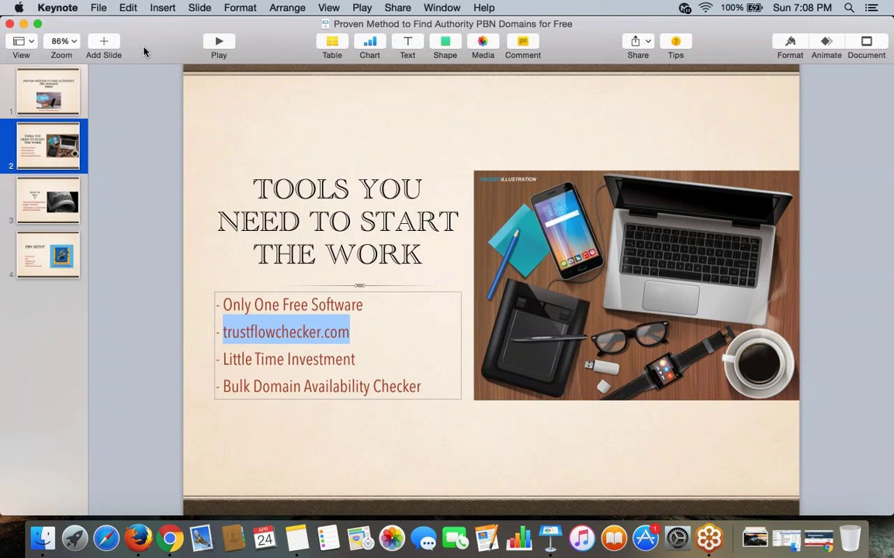